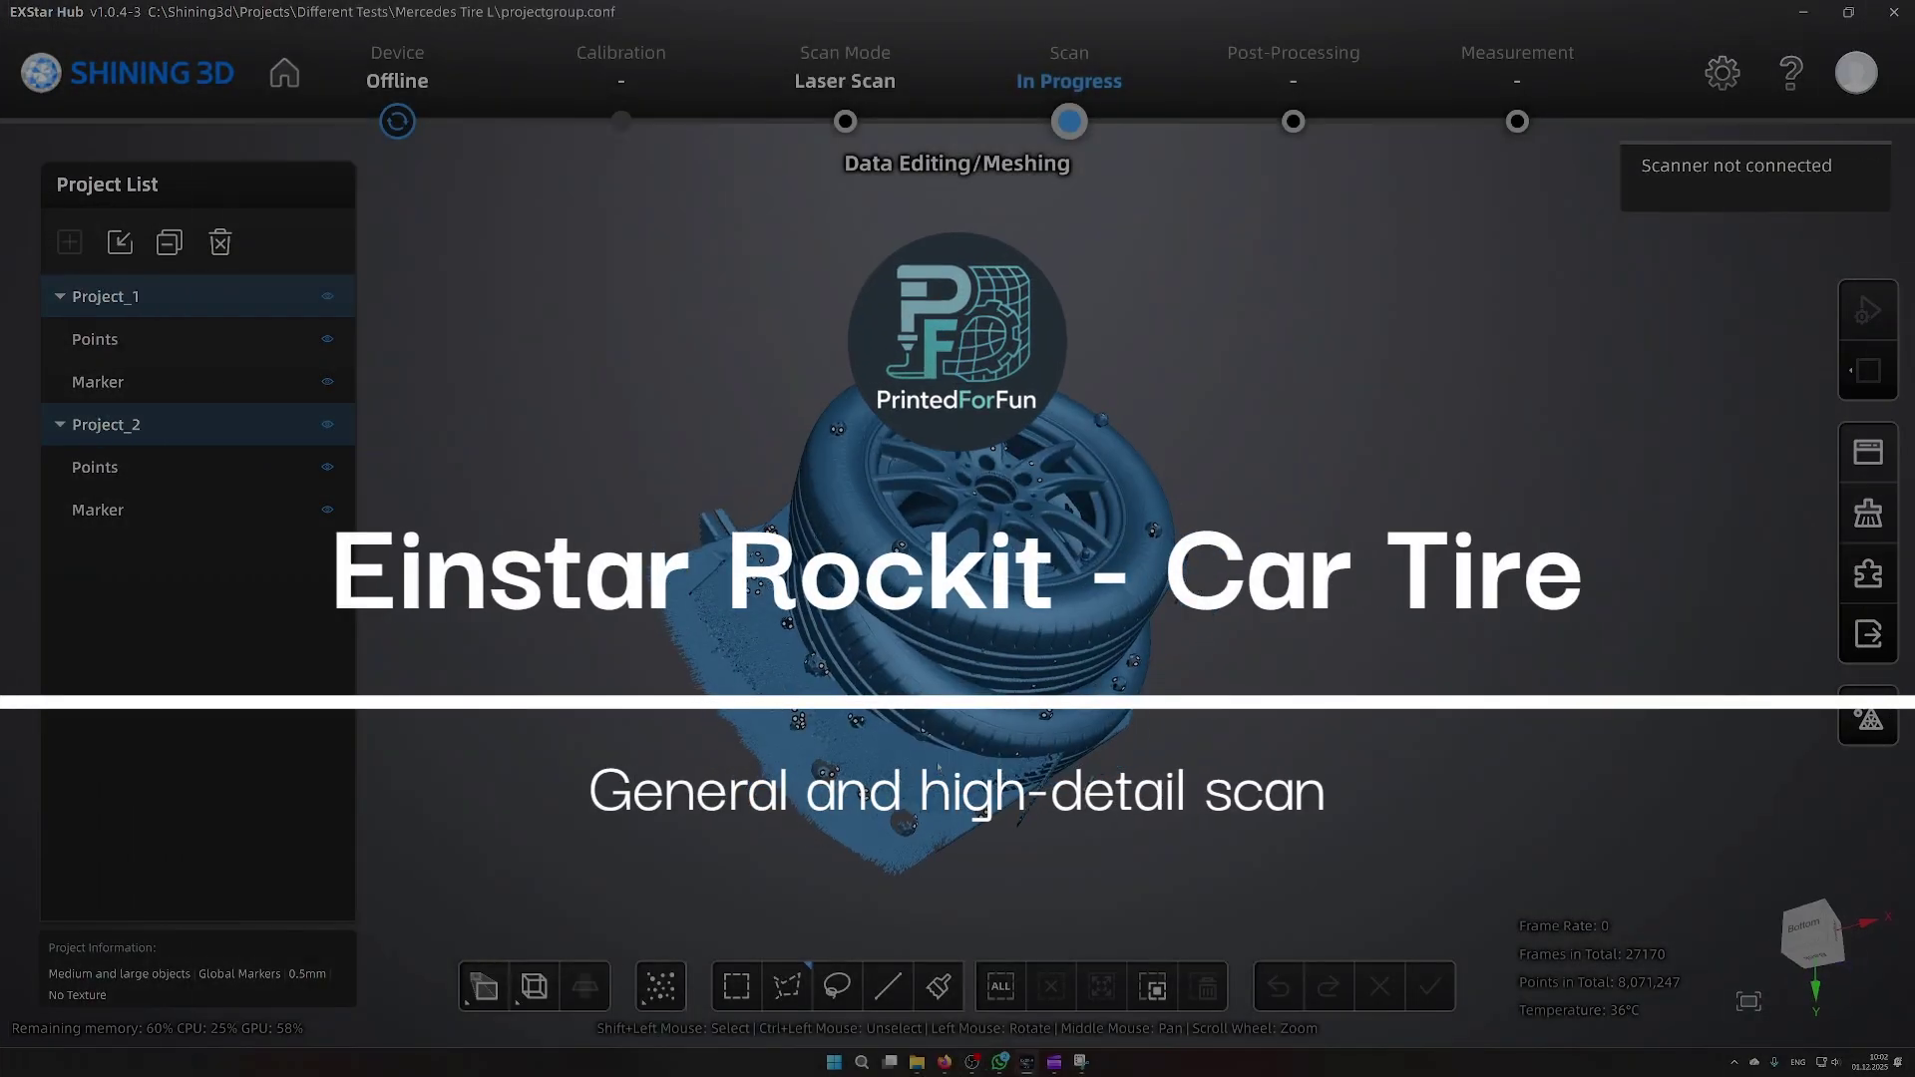
- Examine the combined tire and rim point clouds from the side, from above and close up
drag(939, 767, 895, 570)
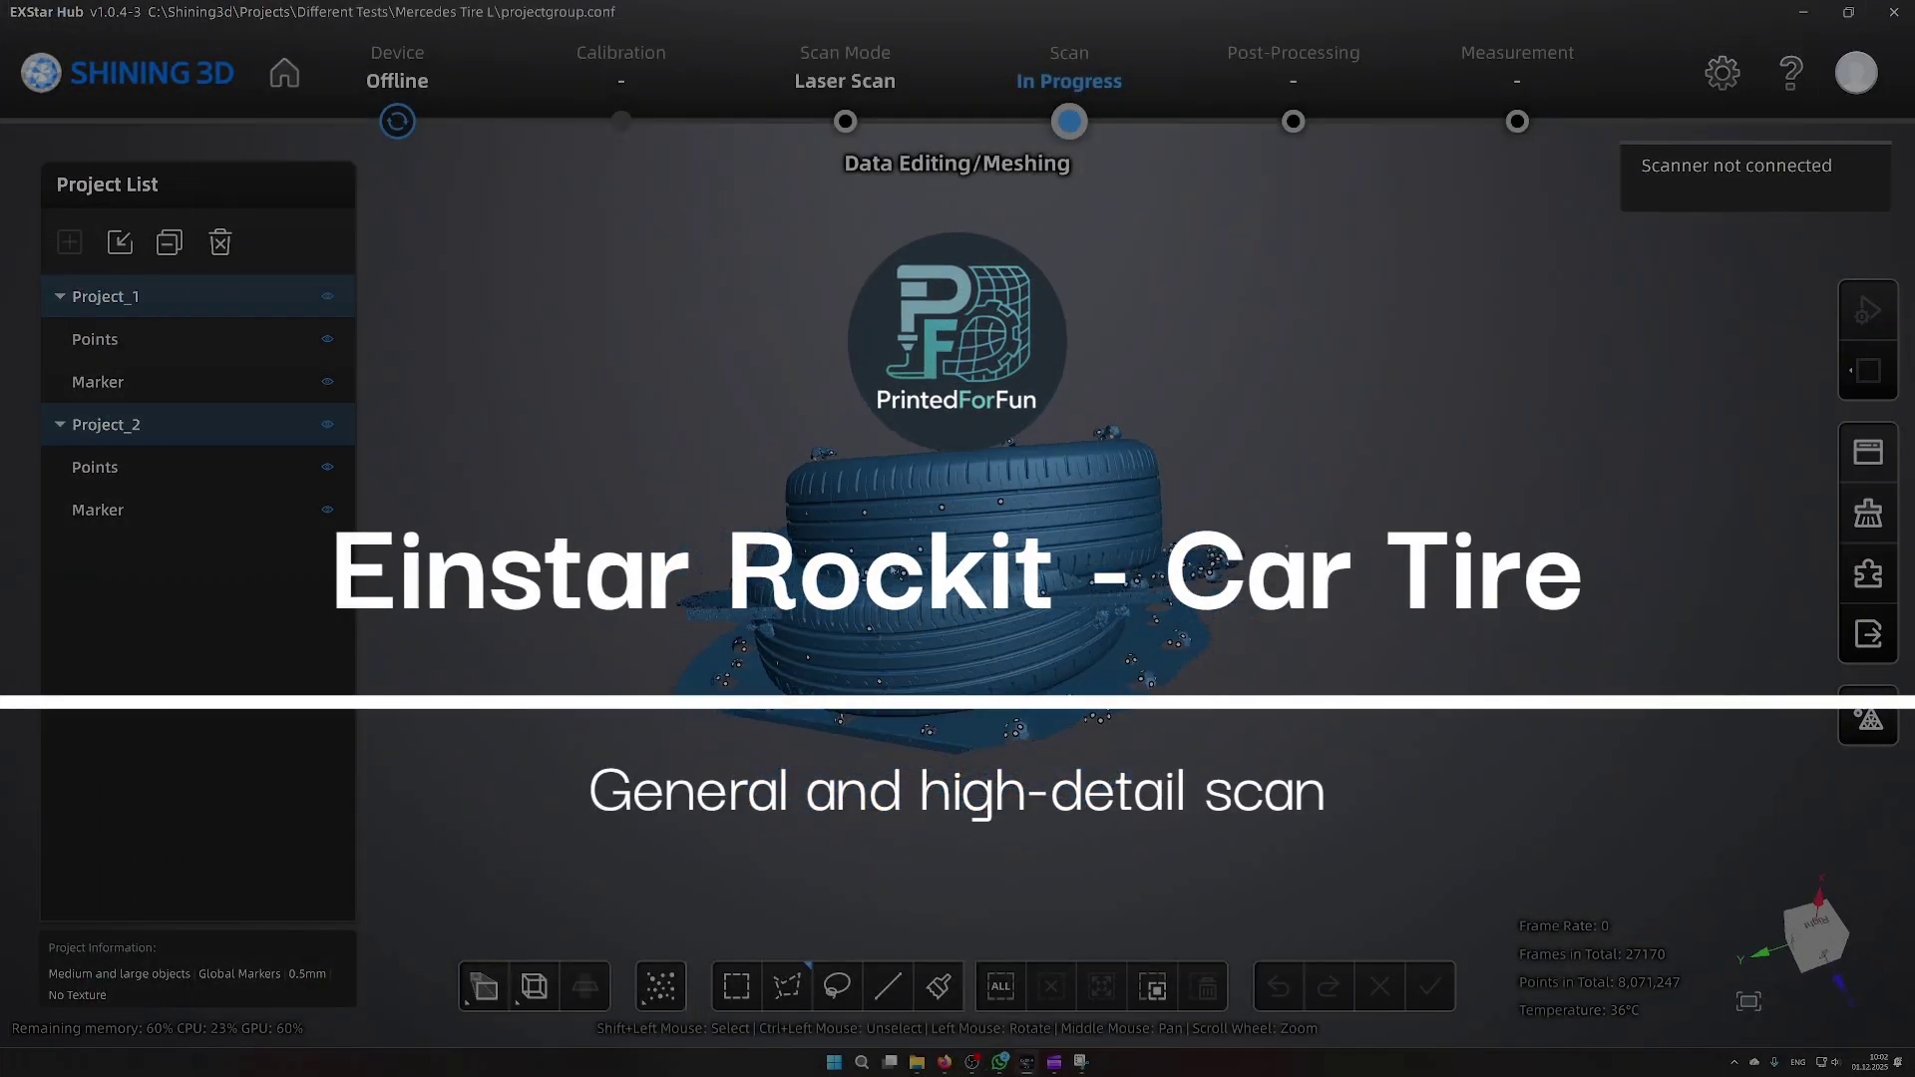
scroll(895, 569, up, 3)
scroll(908, 549, down, 3)
drag(1002, 438, 1044, 611)
middle_drag(979, 403, 963, 345)
scroll(963, 346, up, 5)
scroll(963, 348, down, 2)
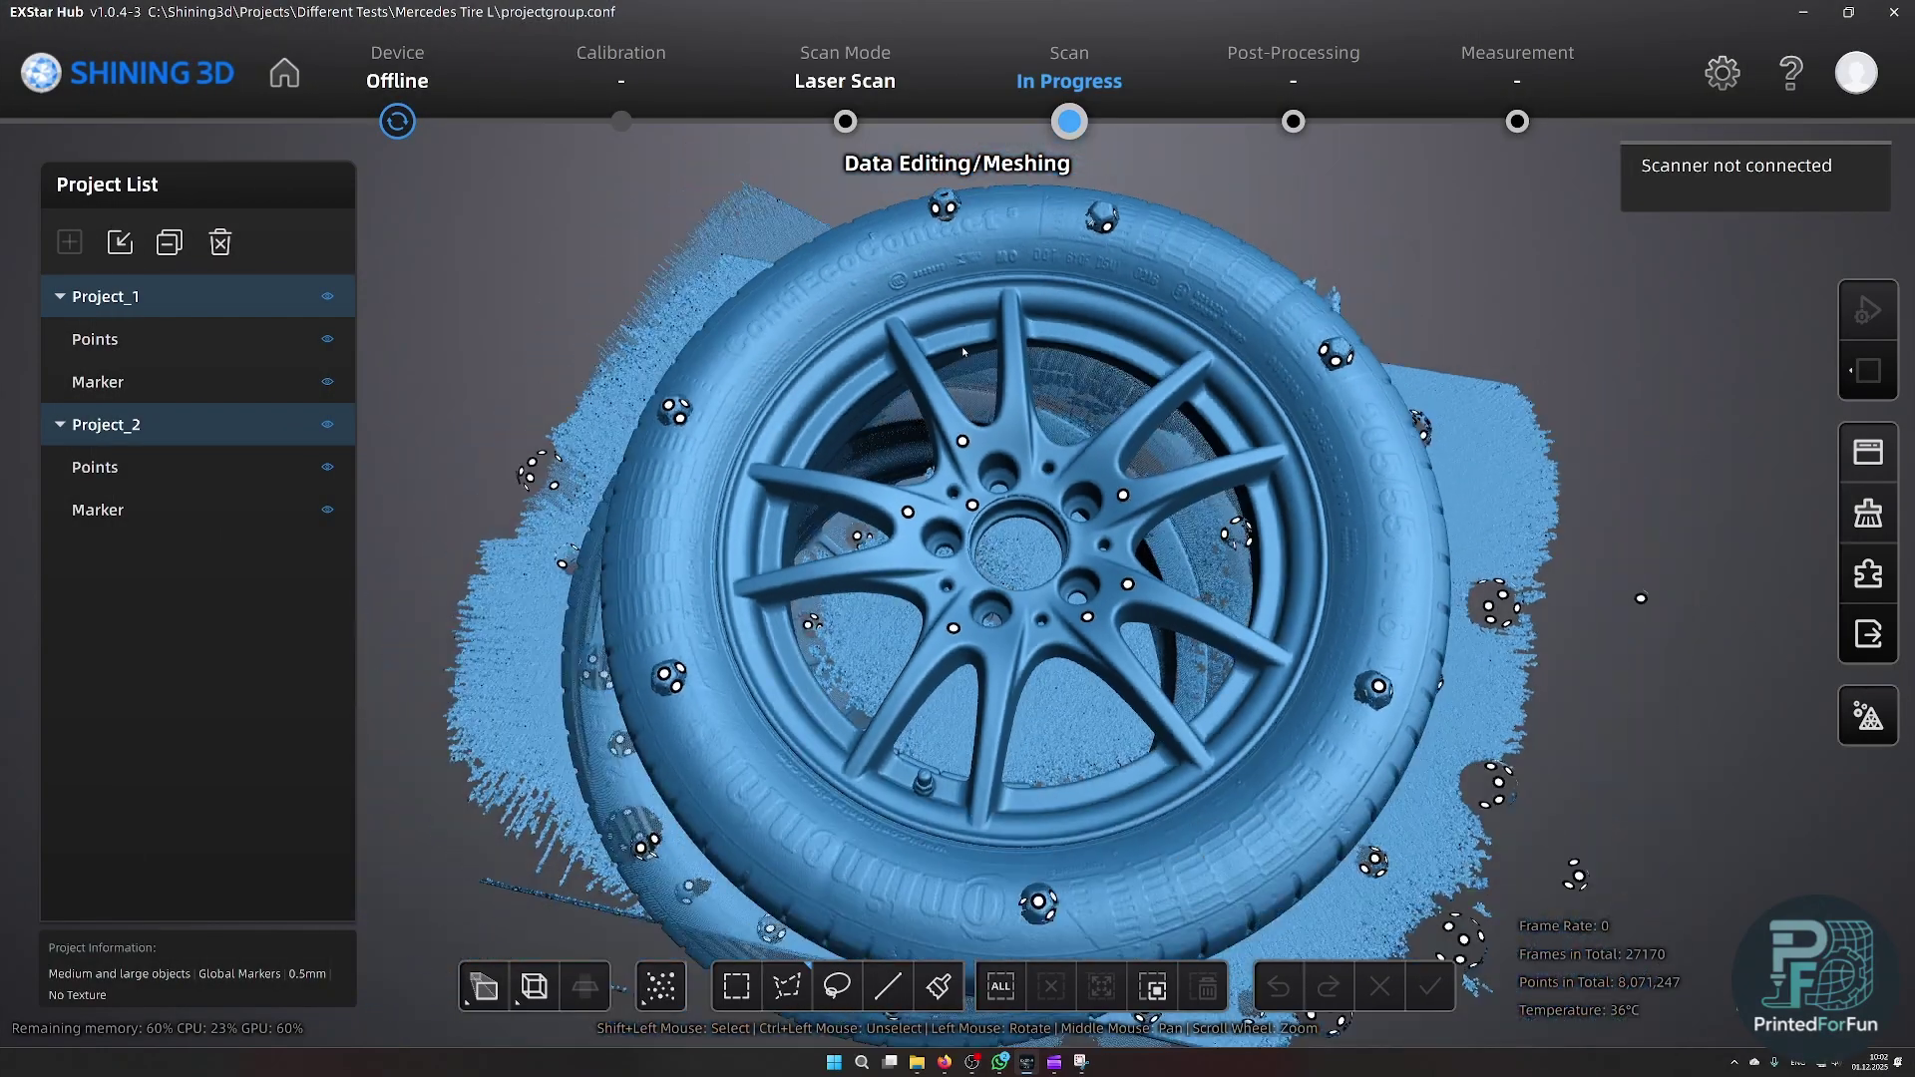
scroll(963, 349, down, 3)
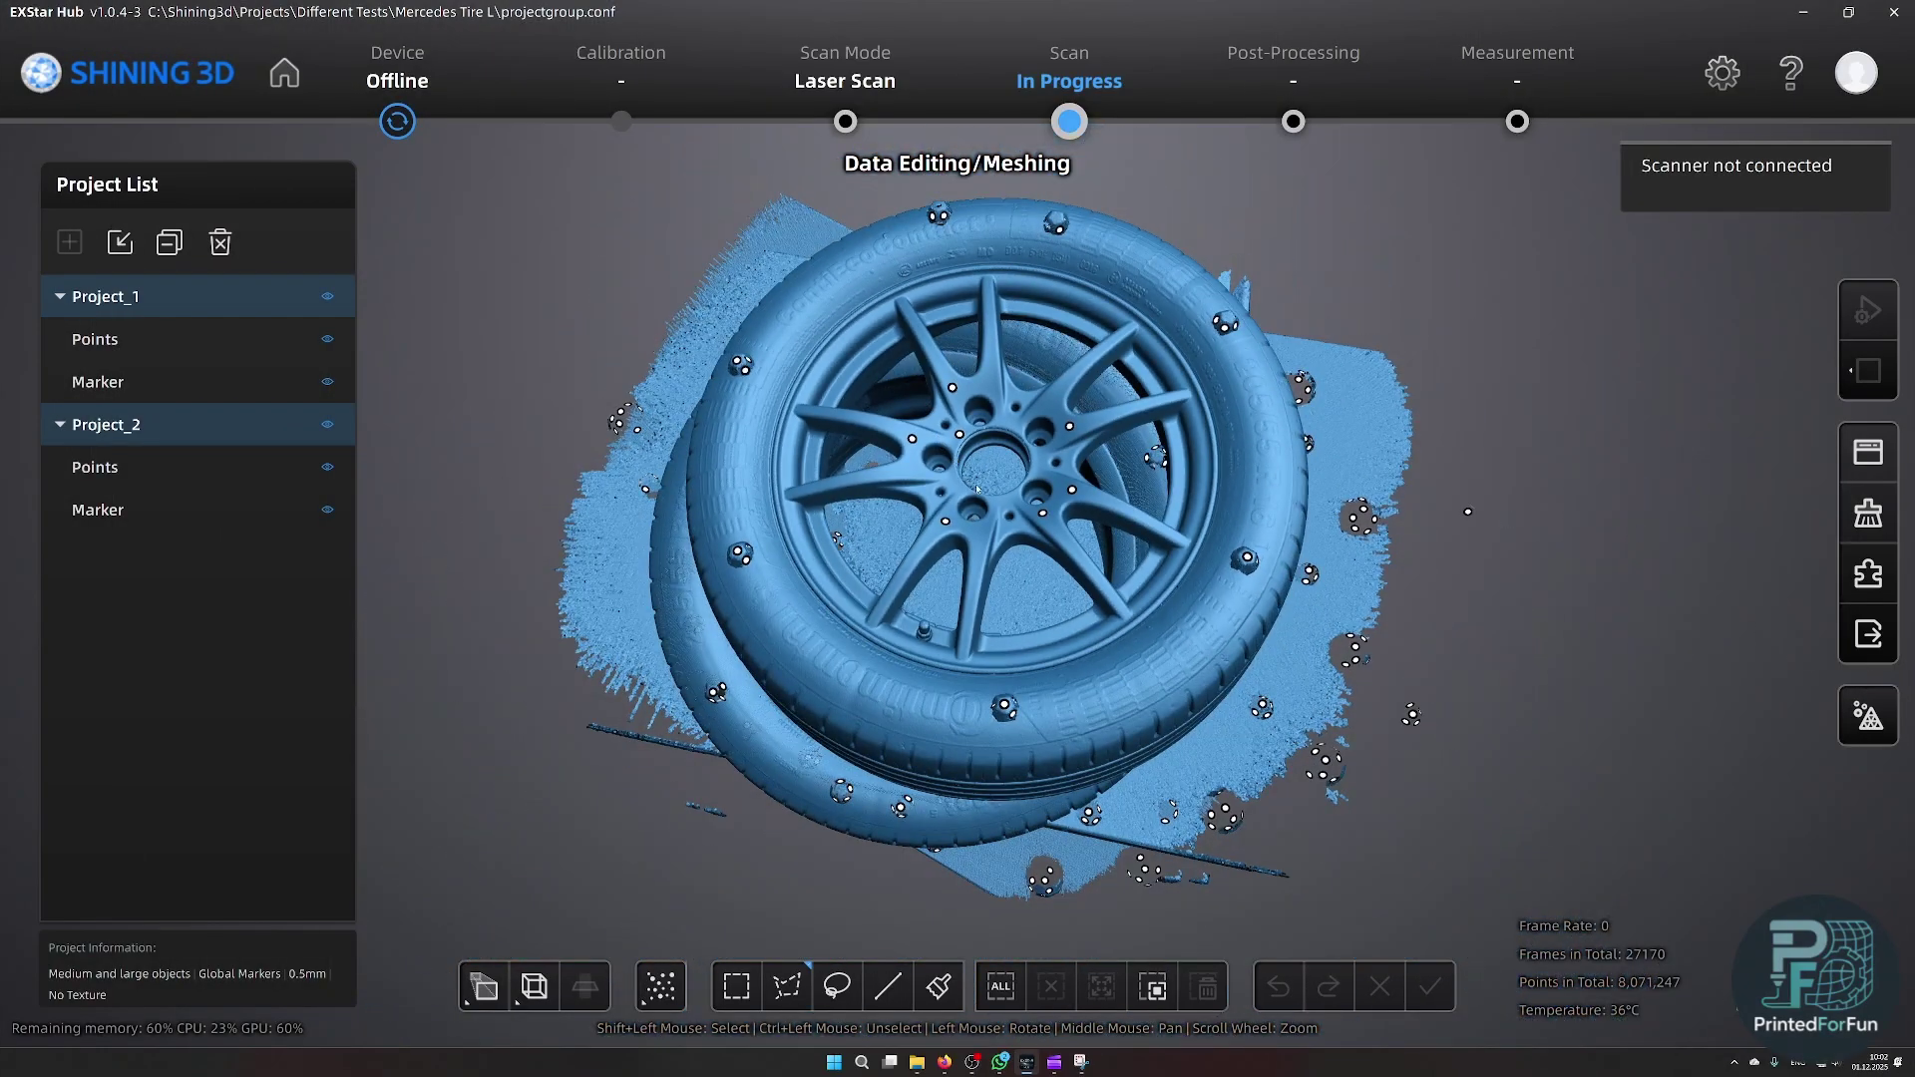
drag(978, 488, 1041, 433)
scroll(1039, 423, up, 3)
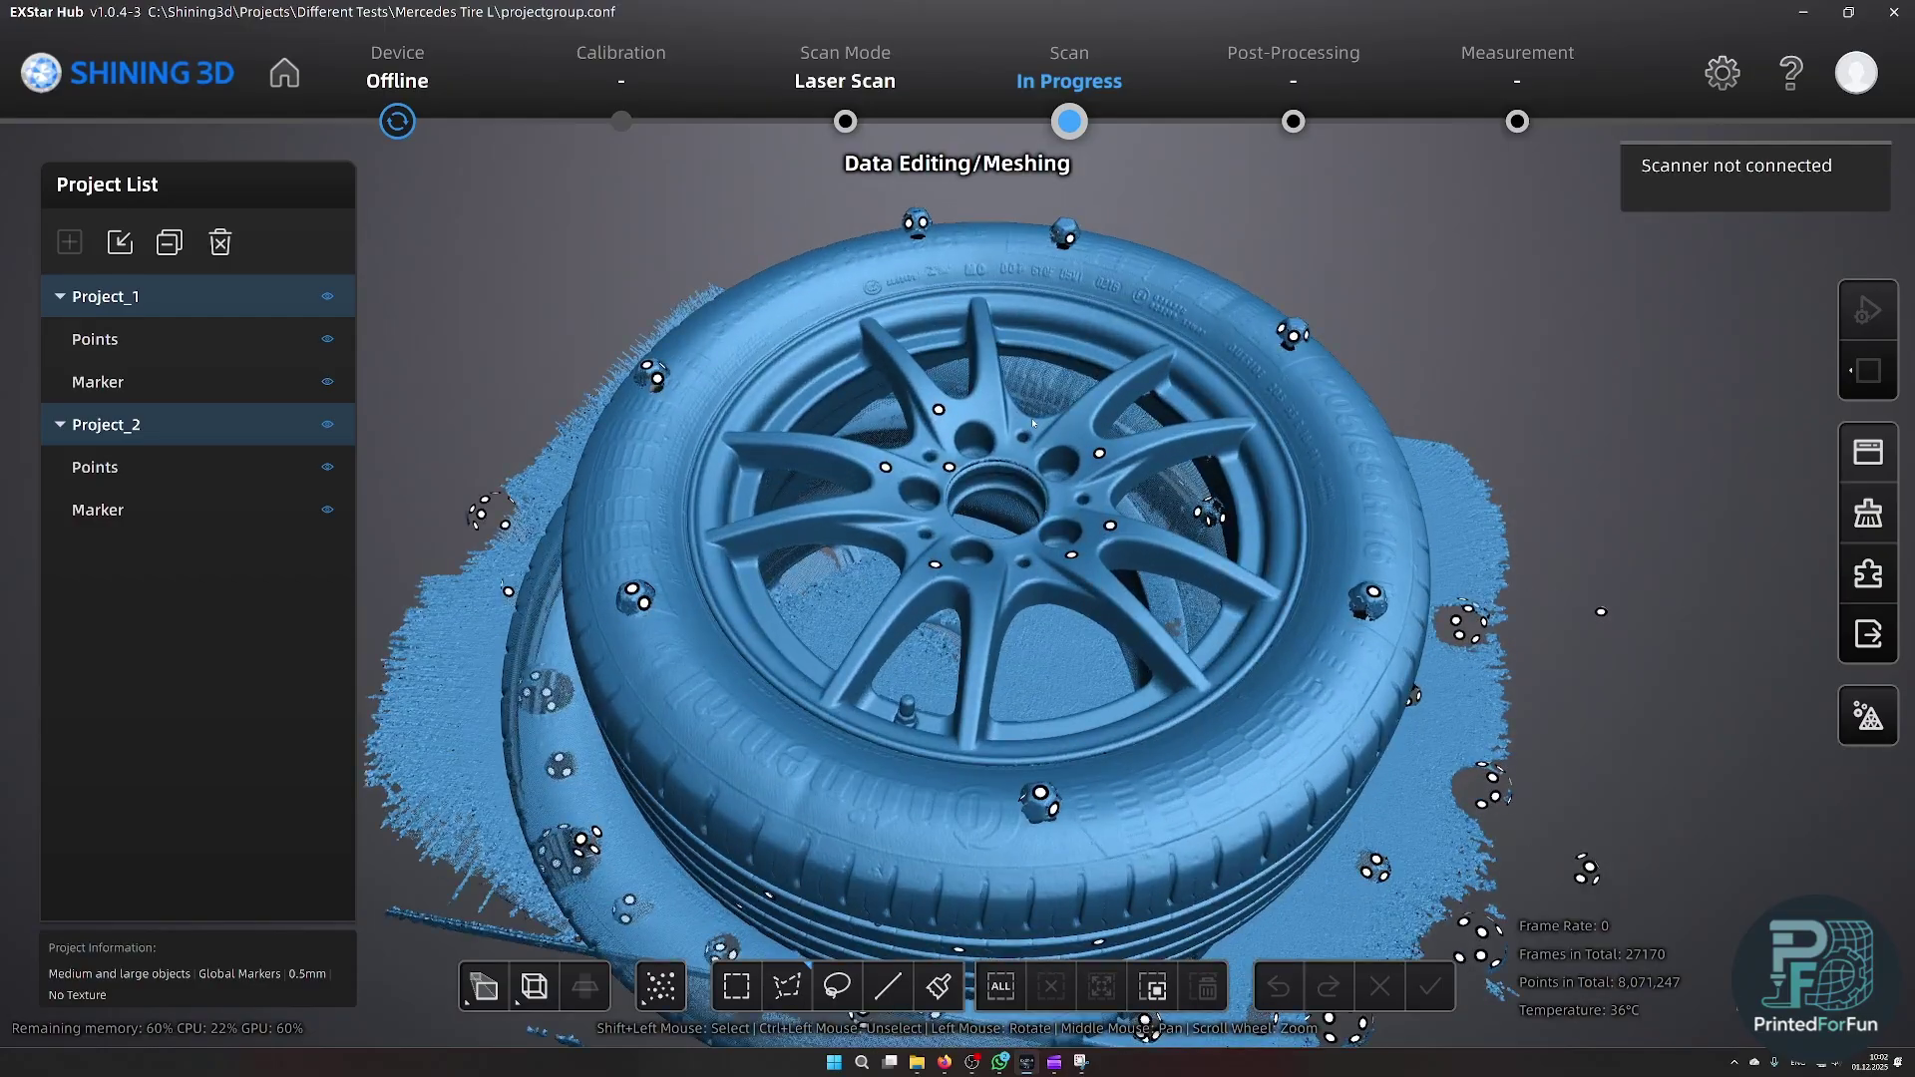
scroll(1040, 423, down, 3)
- Hide Project_1 so only the rim-face scan shows, and rename Project_2 as Top
click(121, 424)
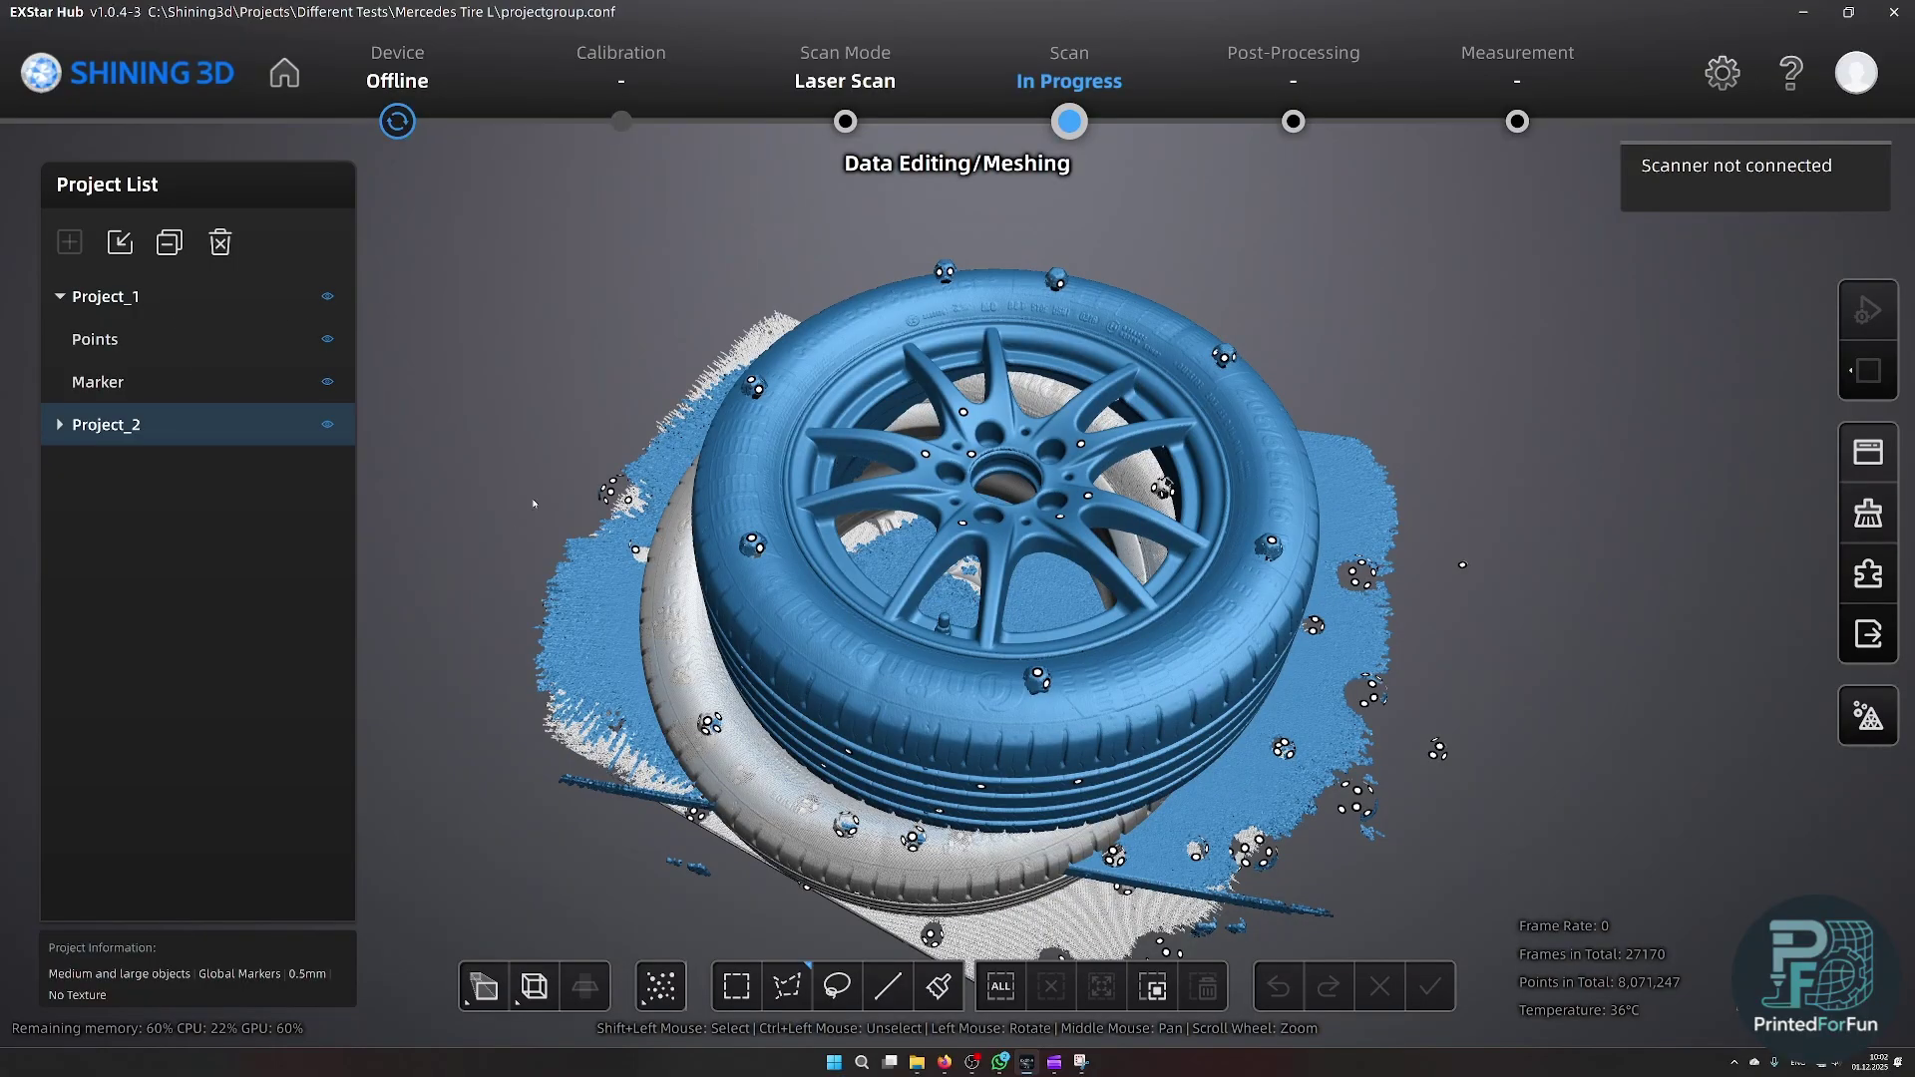
drag(534, 503, 588, 320)
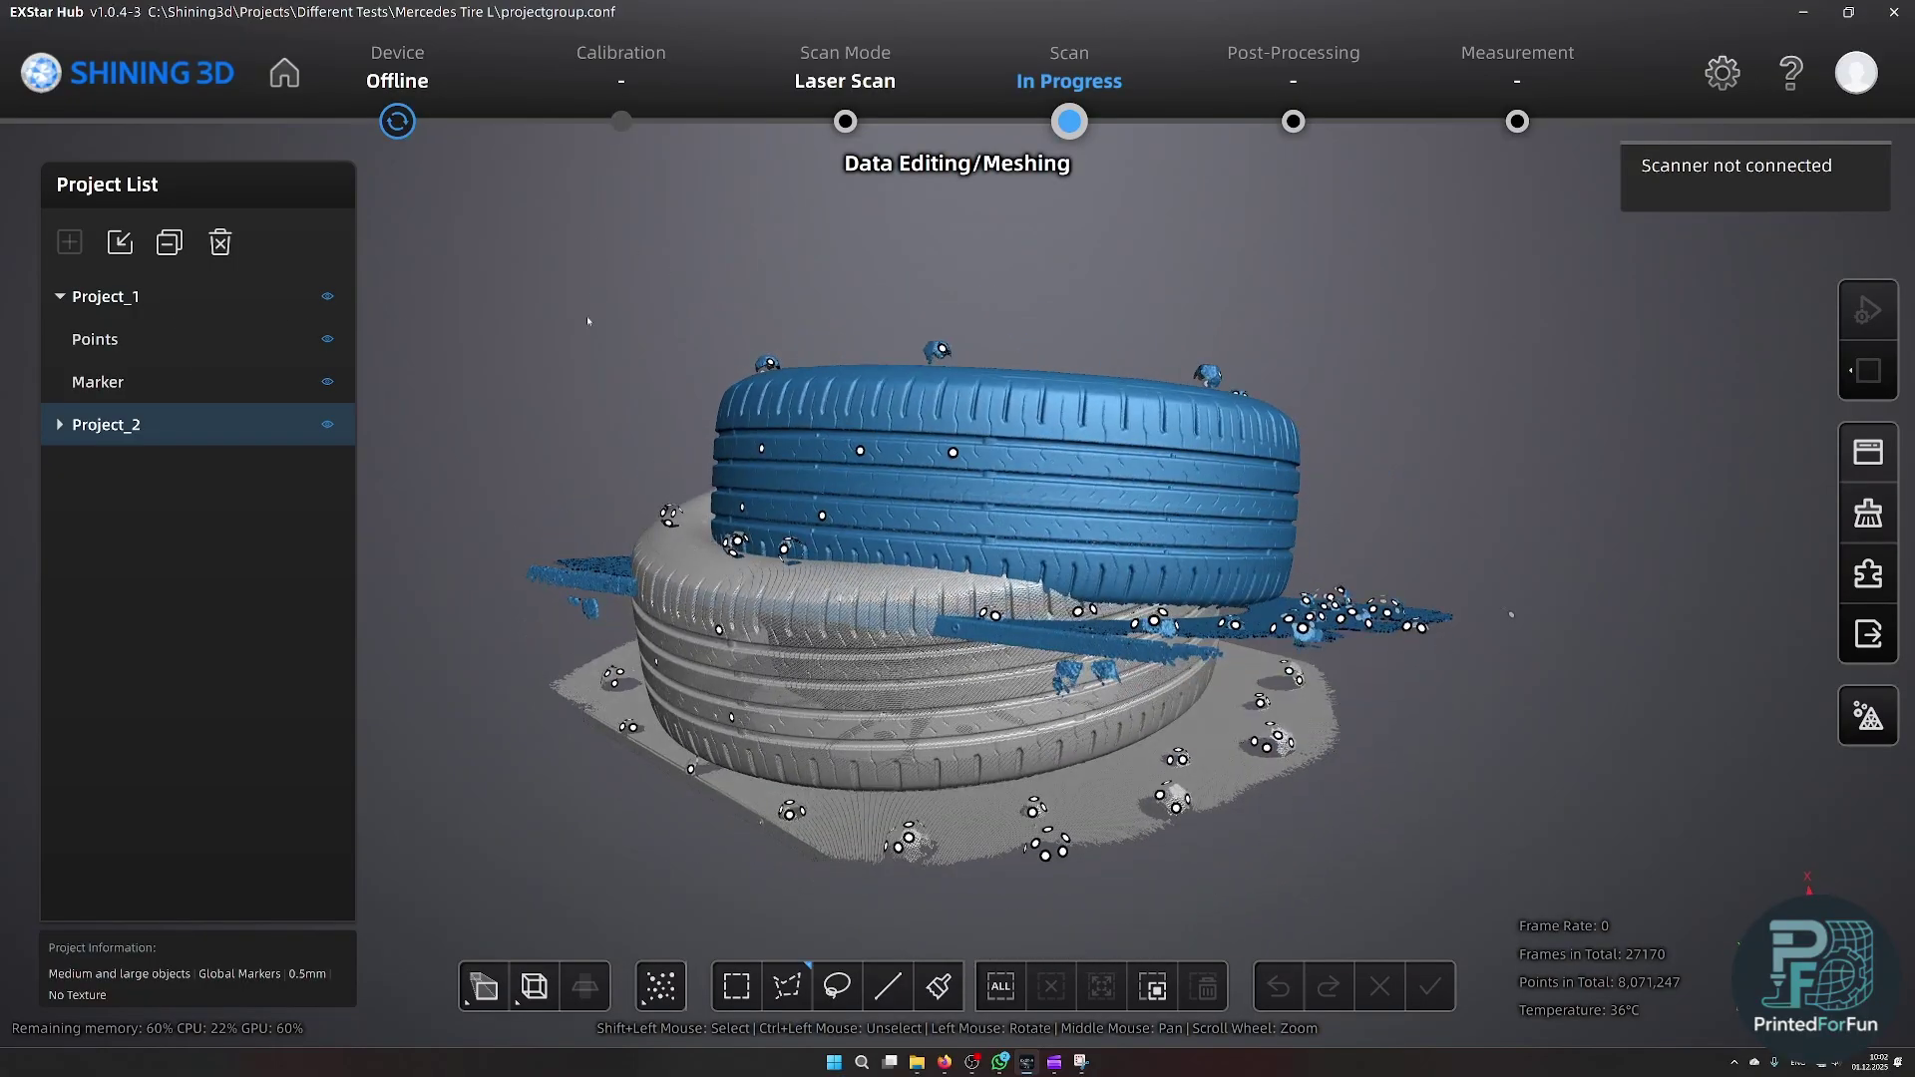
click(326, 299)
right_click(224, 423)
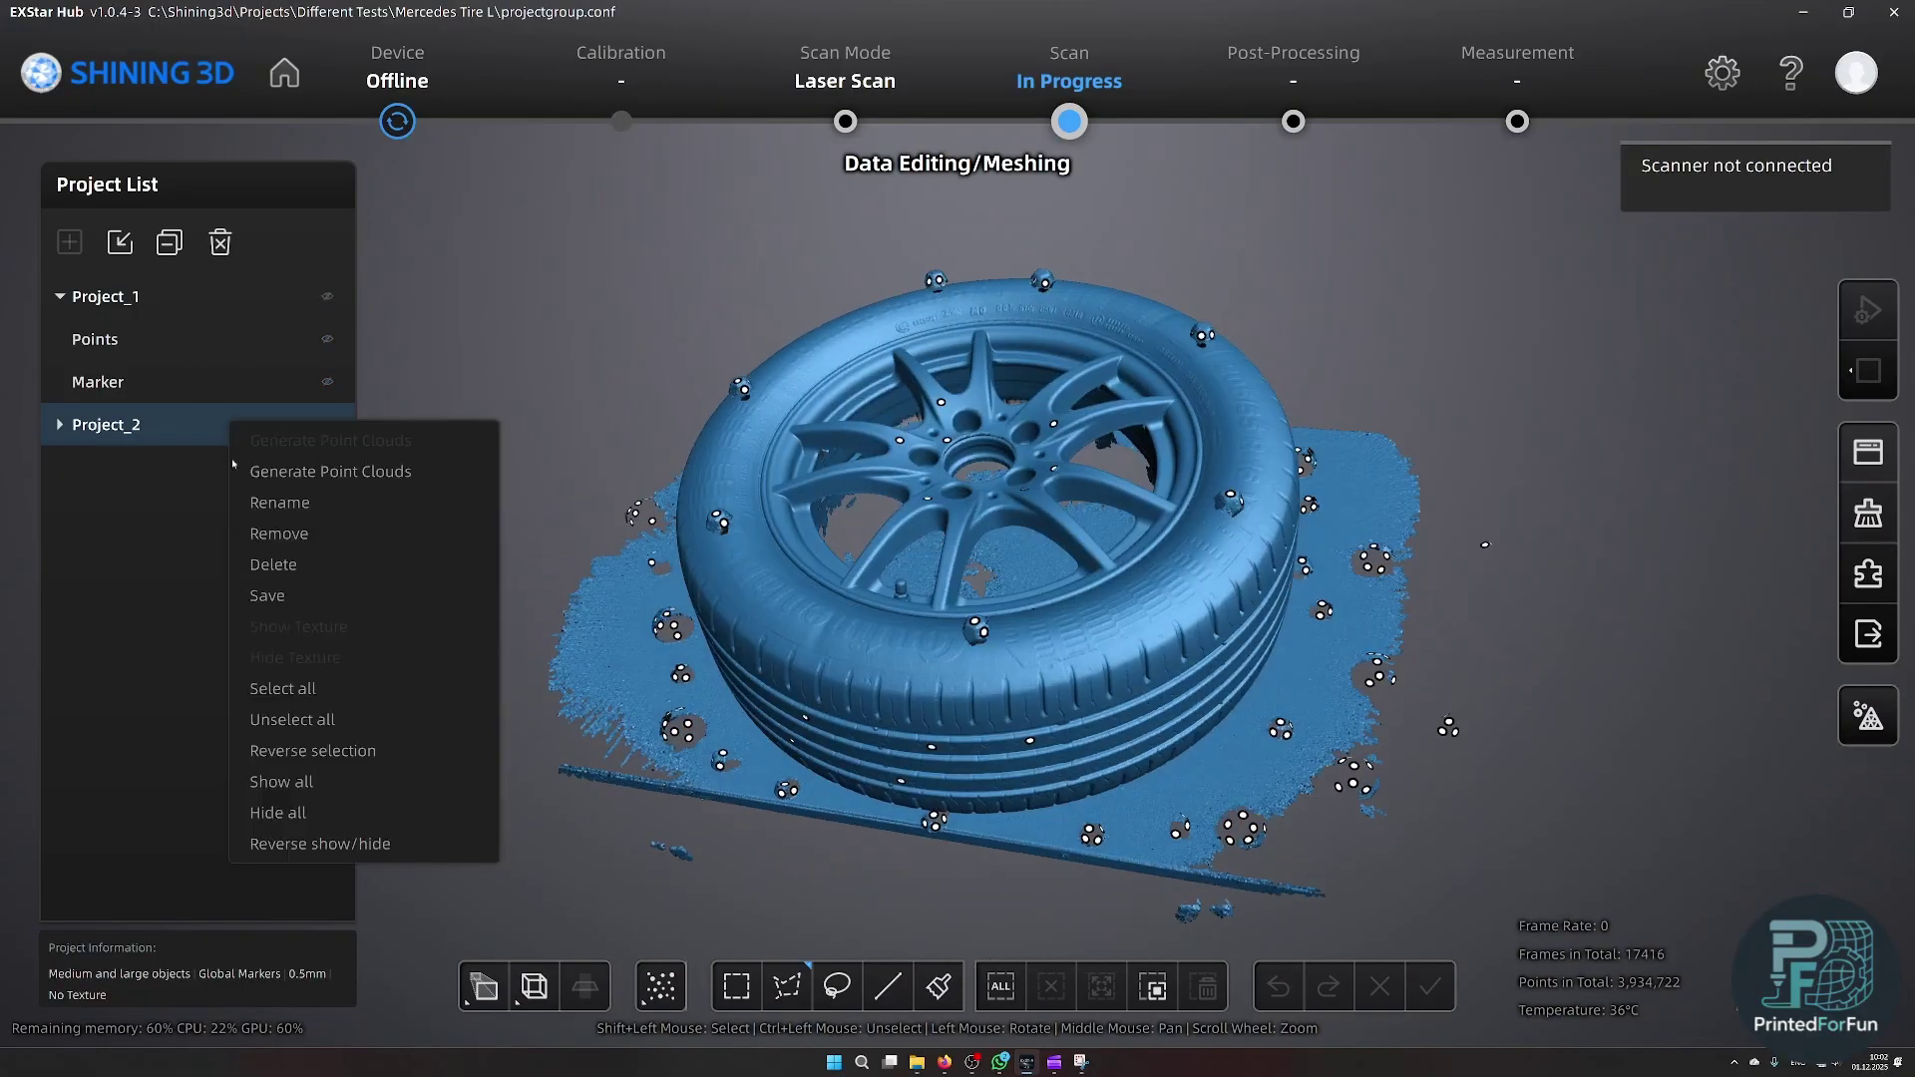
click(286, 504)
text(Top)
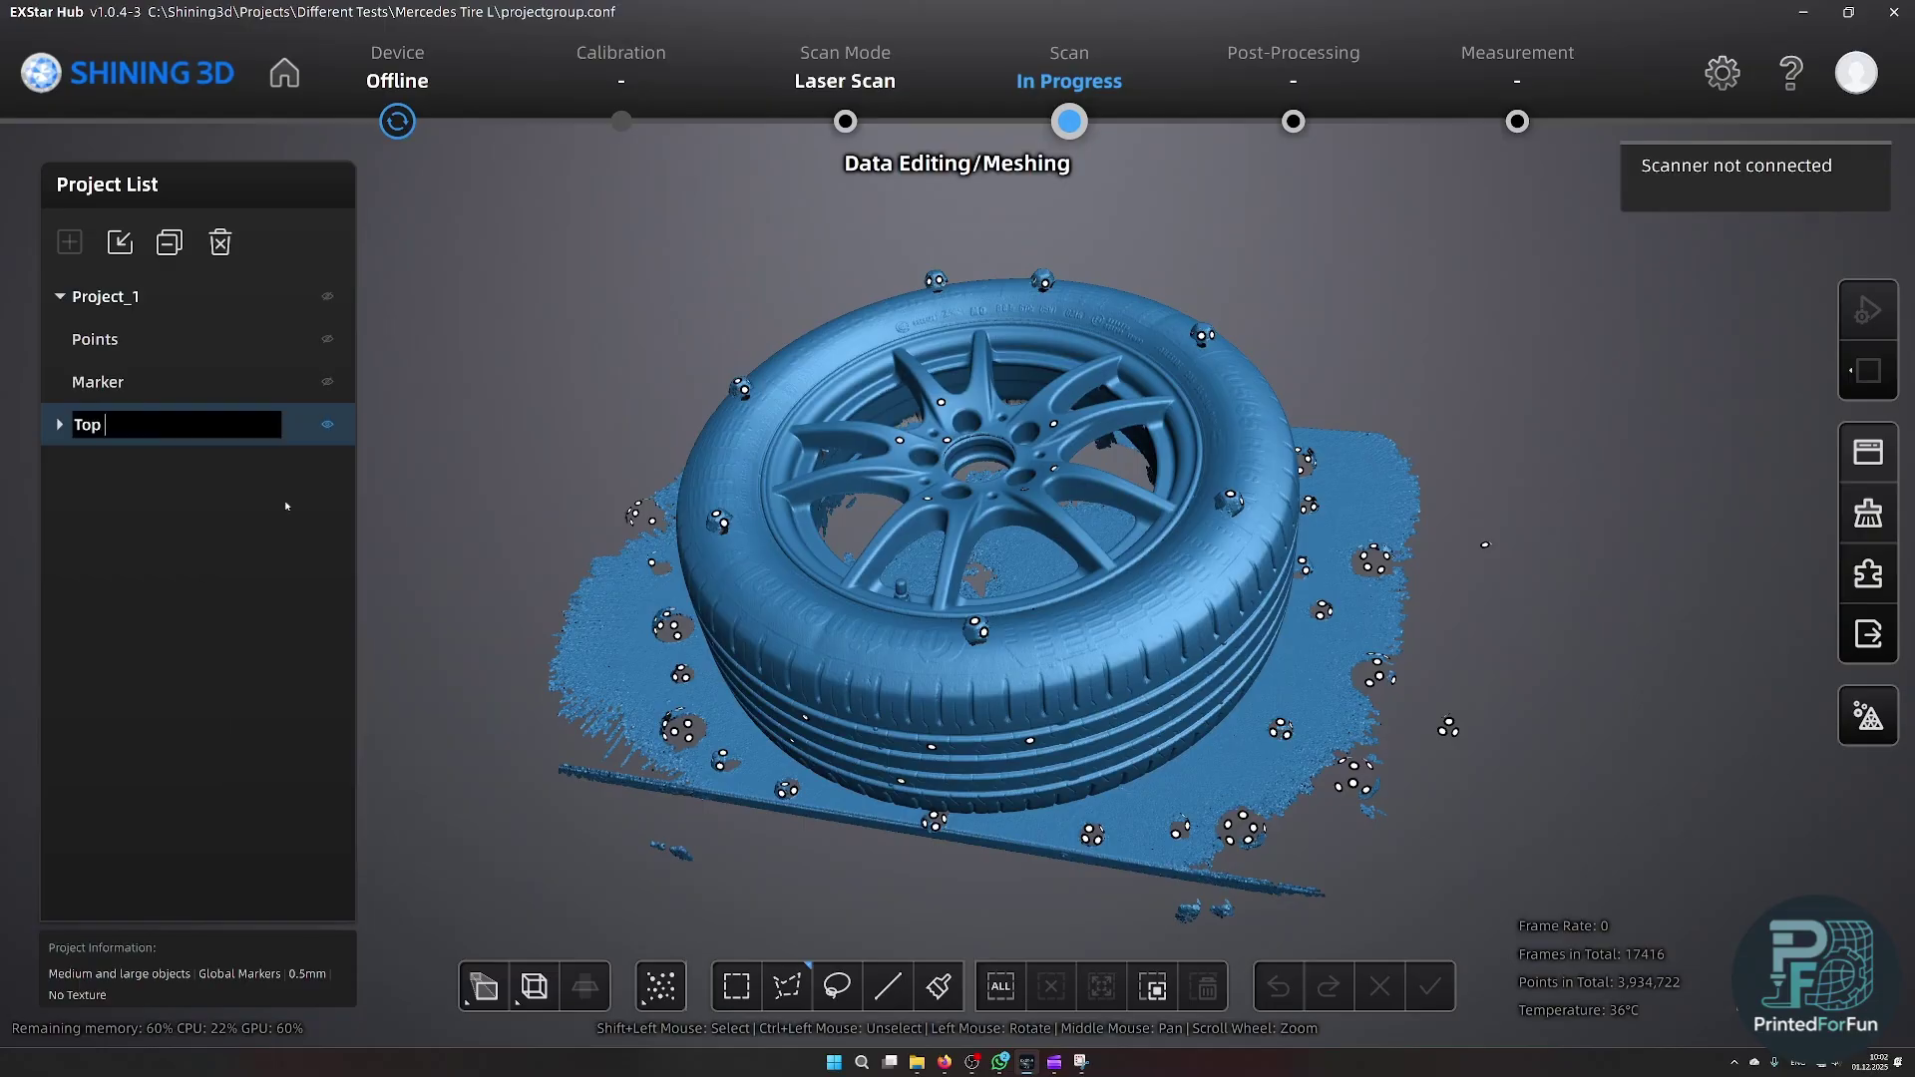
key(Return)
- Isolate Project_1, the scan of the wheel's rear side, and rename it as Bottom
double_click(304, 308)
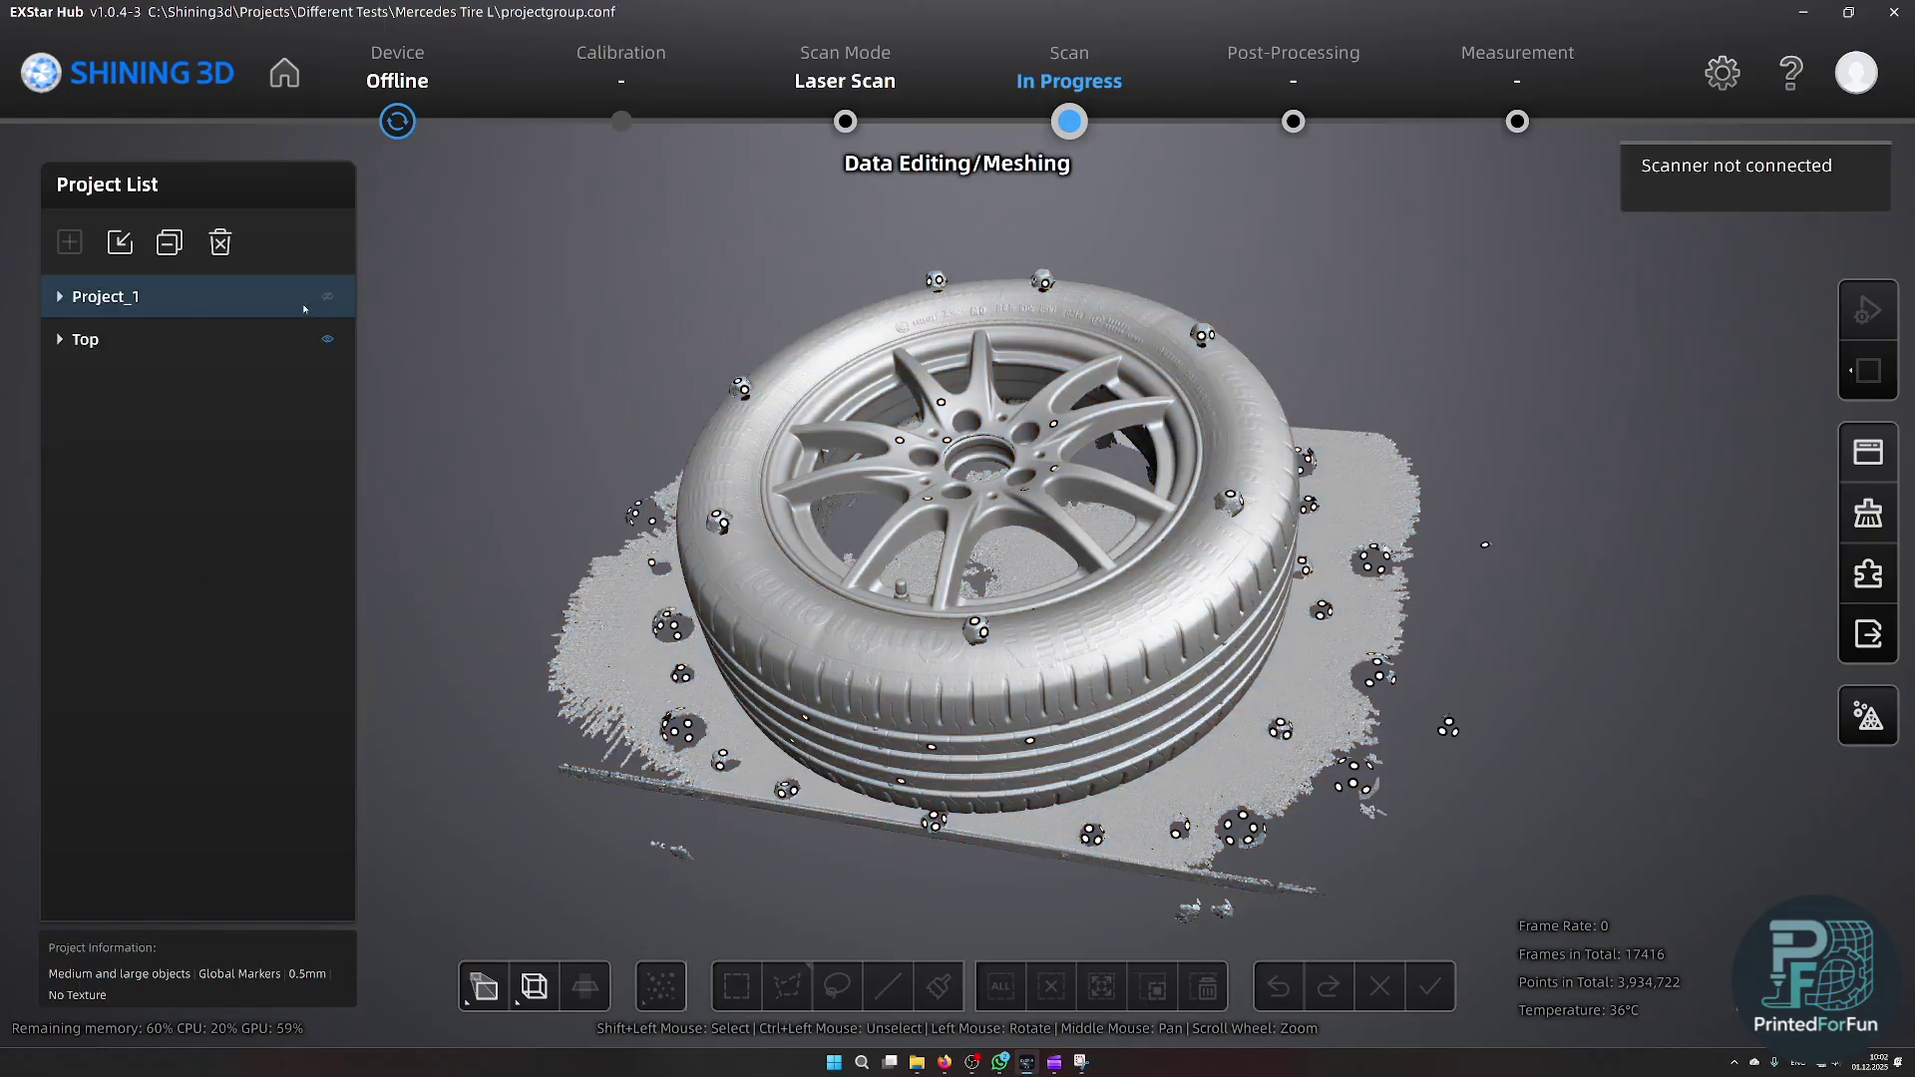
right_click(222, 296)
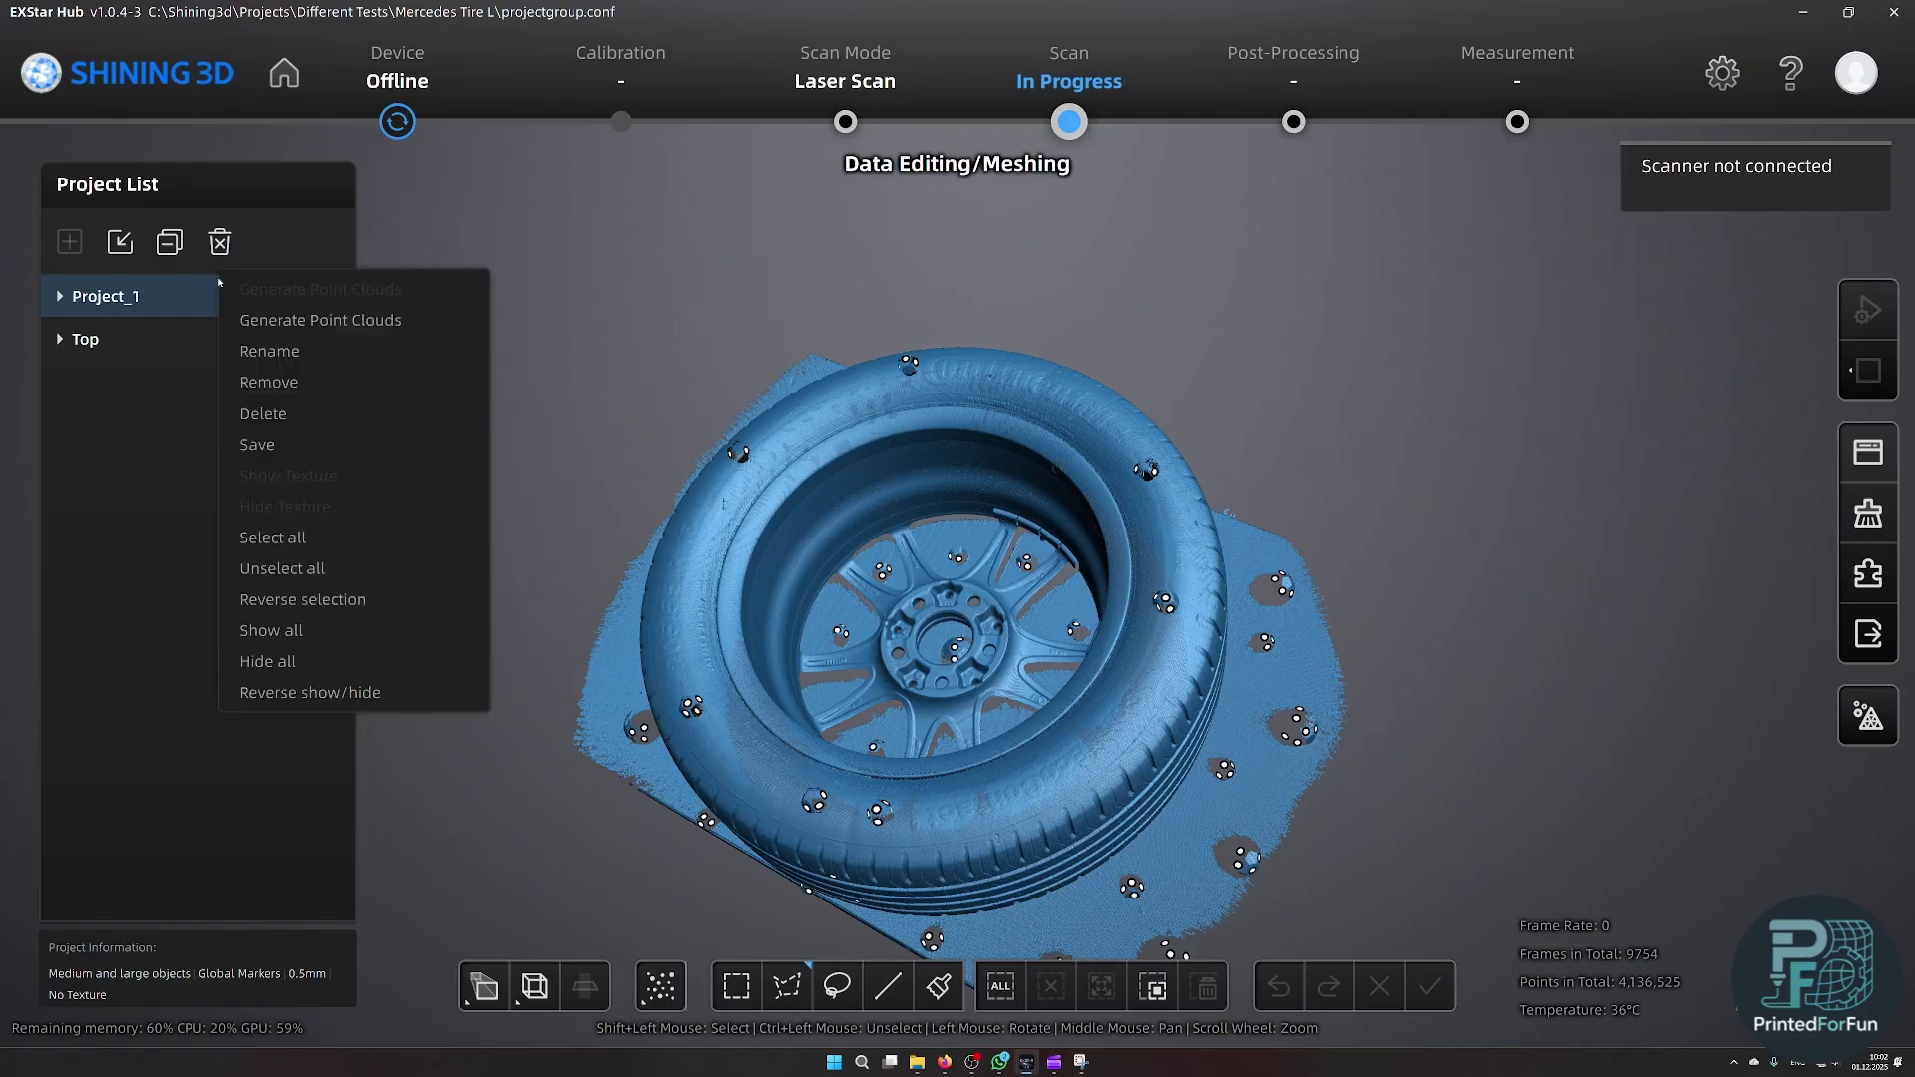
click(274, 349)
text(Bottom)
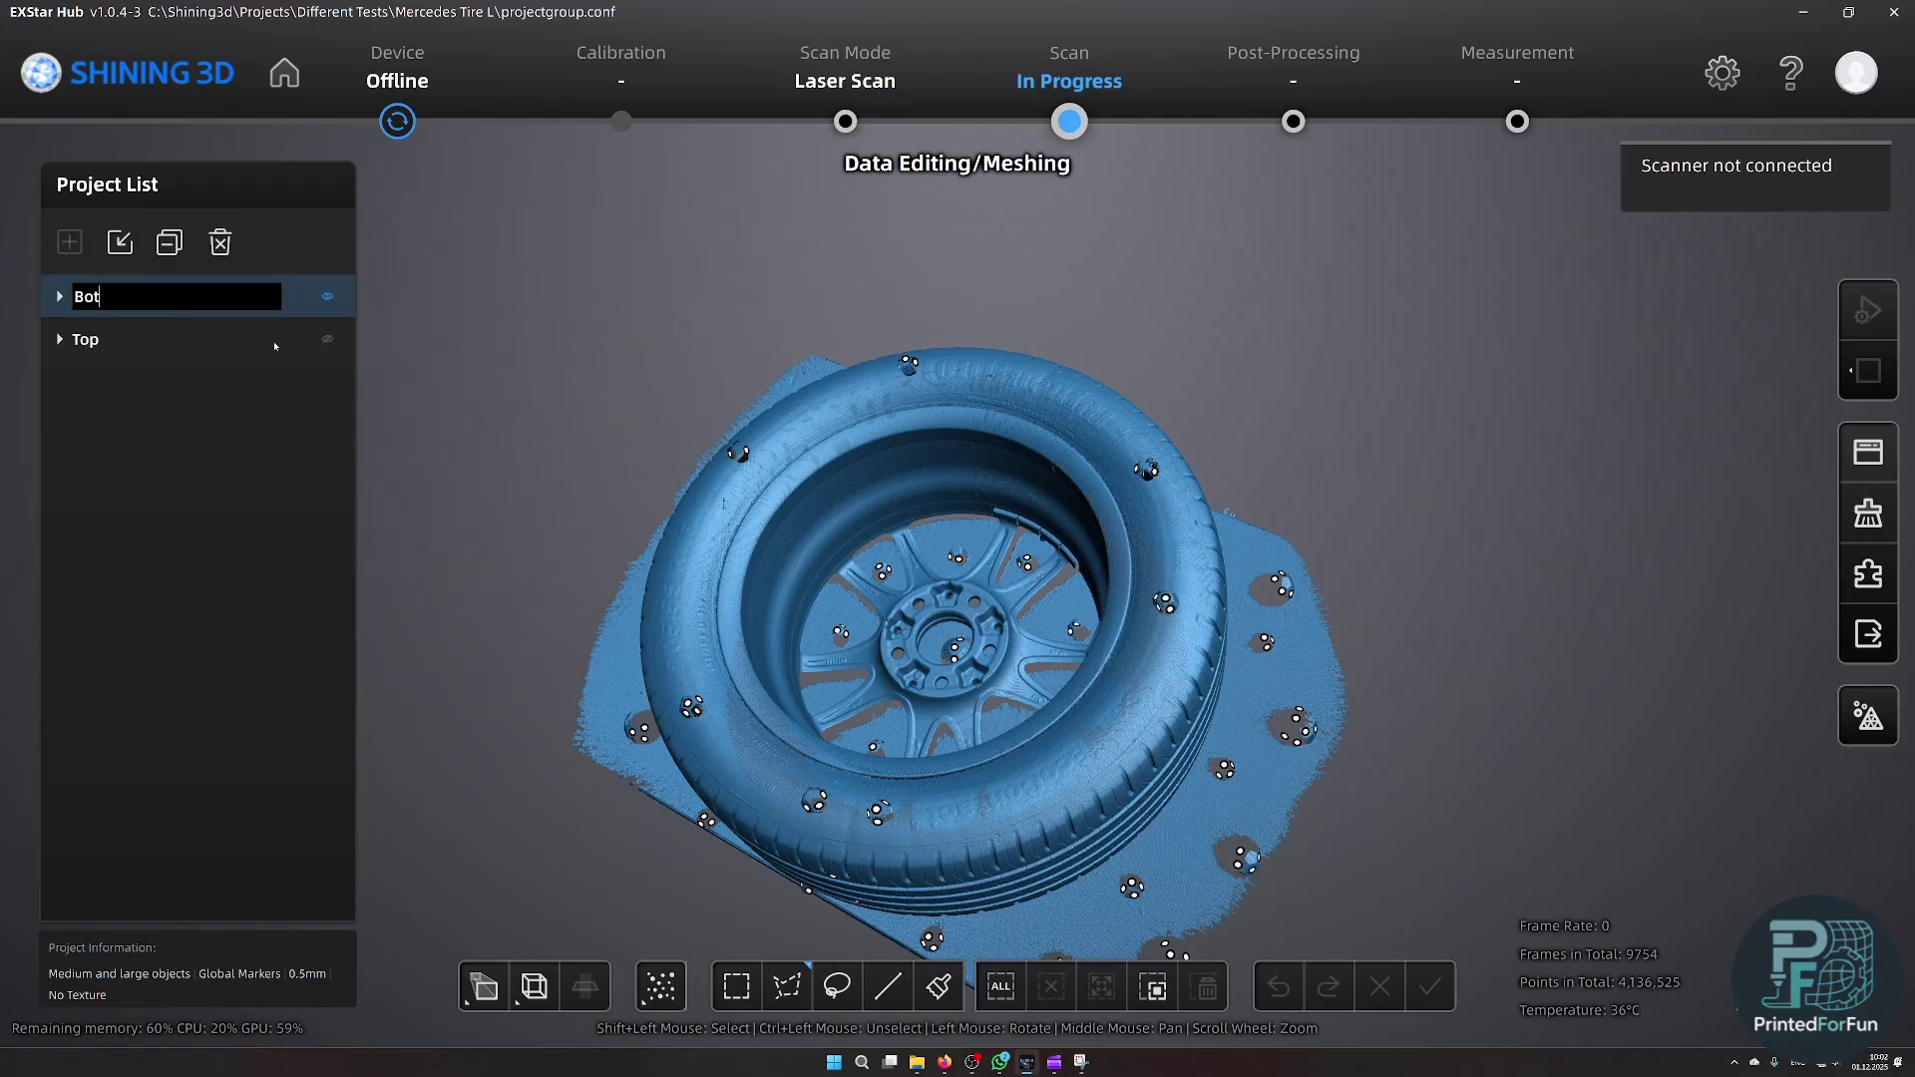
key(Return)
- Compare perspective and orthographic display on the Bottom scan, ending in orthographic with the tire and floor seen edge-on
drag(1107, 559, 1236, 359)
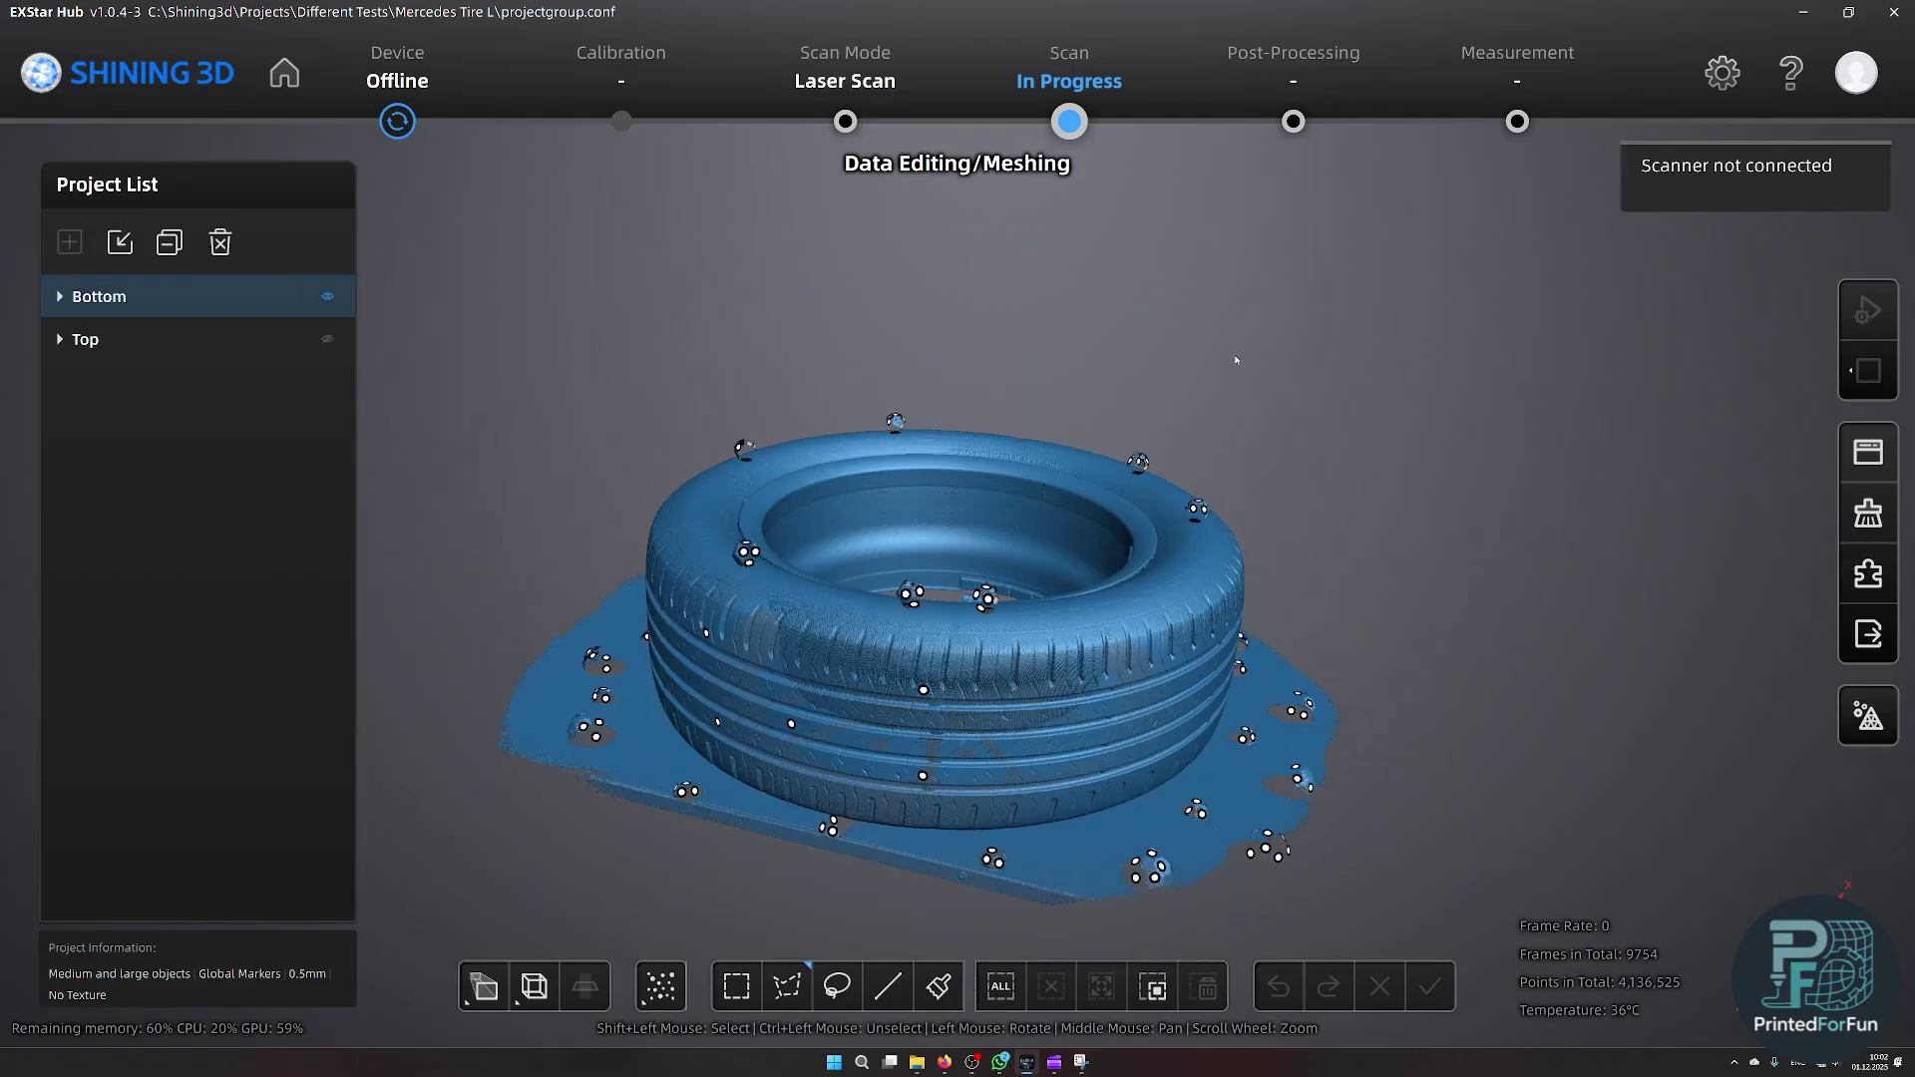
middle_drag(873, 654, 894, 465)
click(661, 989)
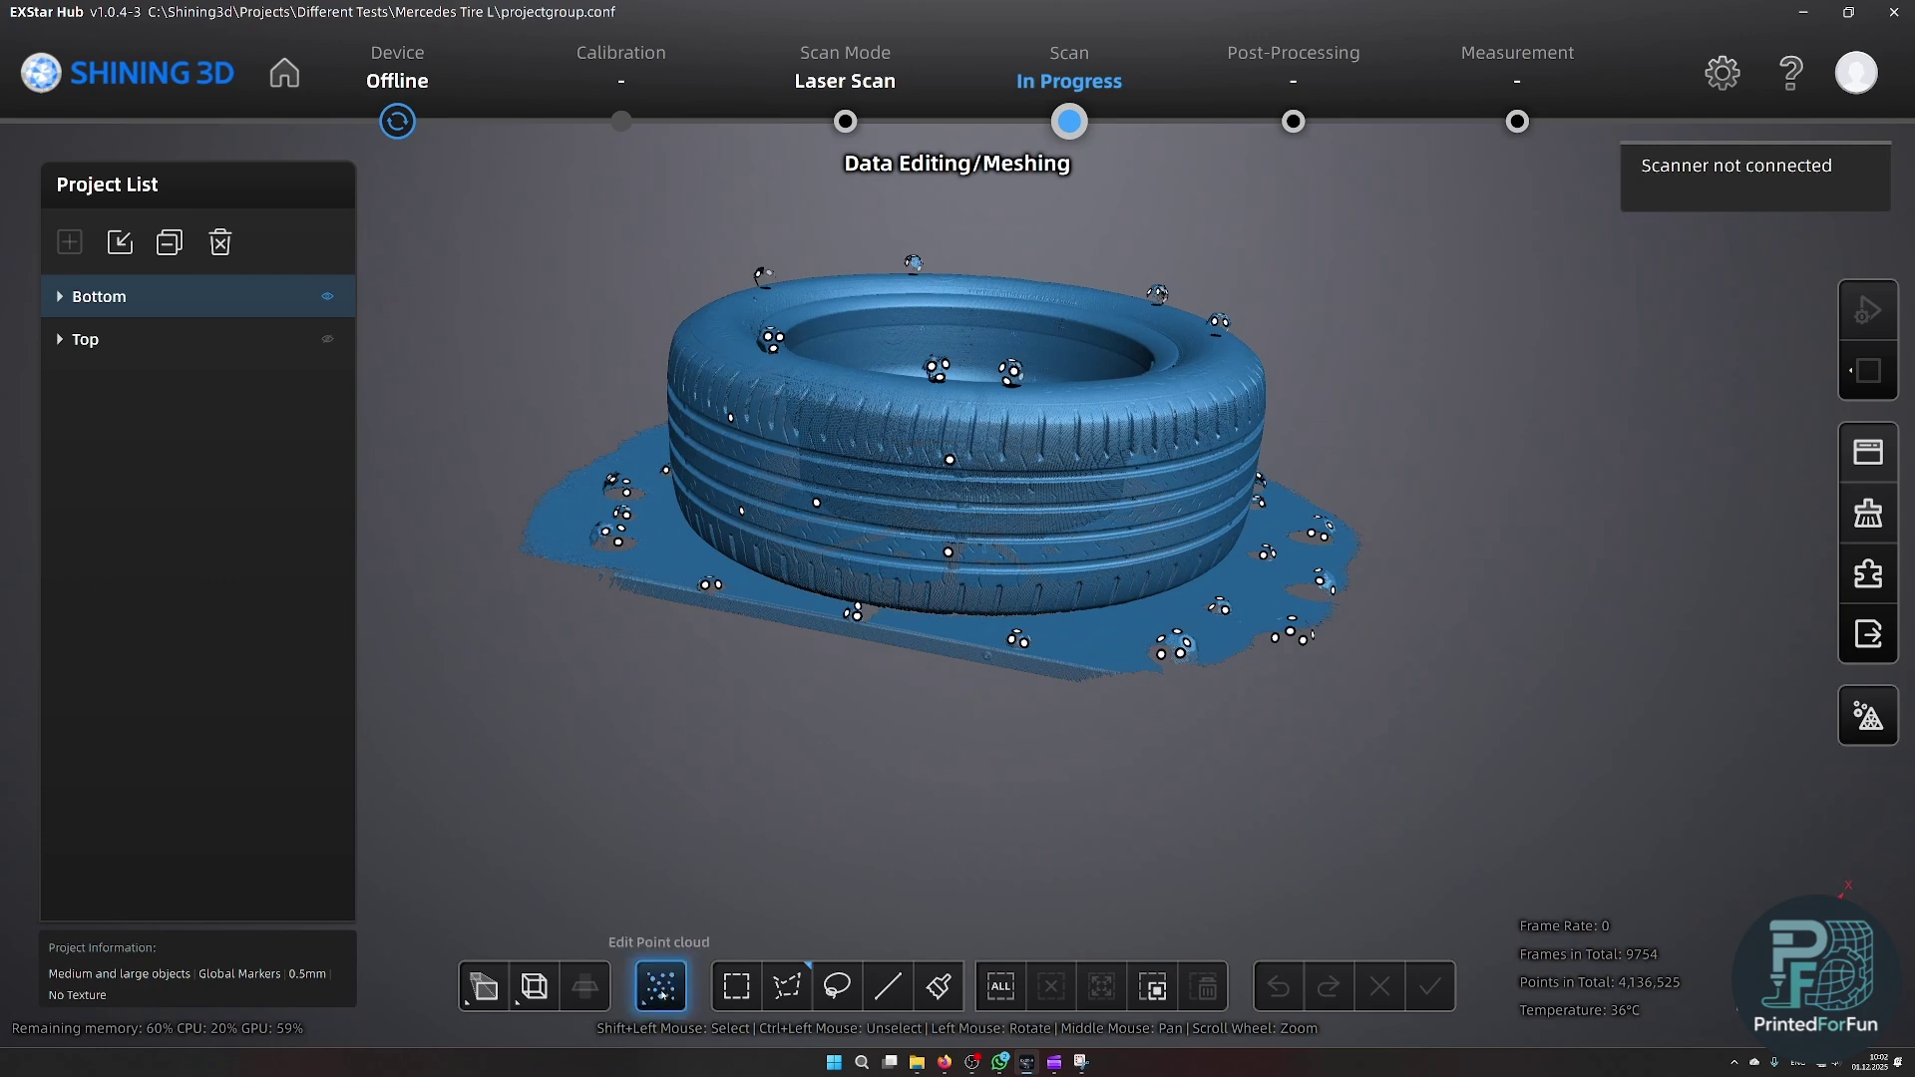
click(485, 985)
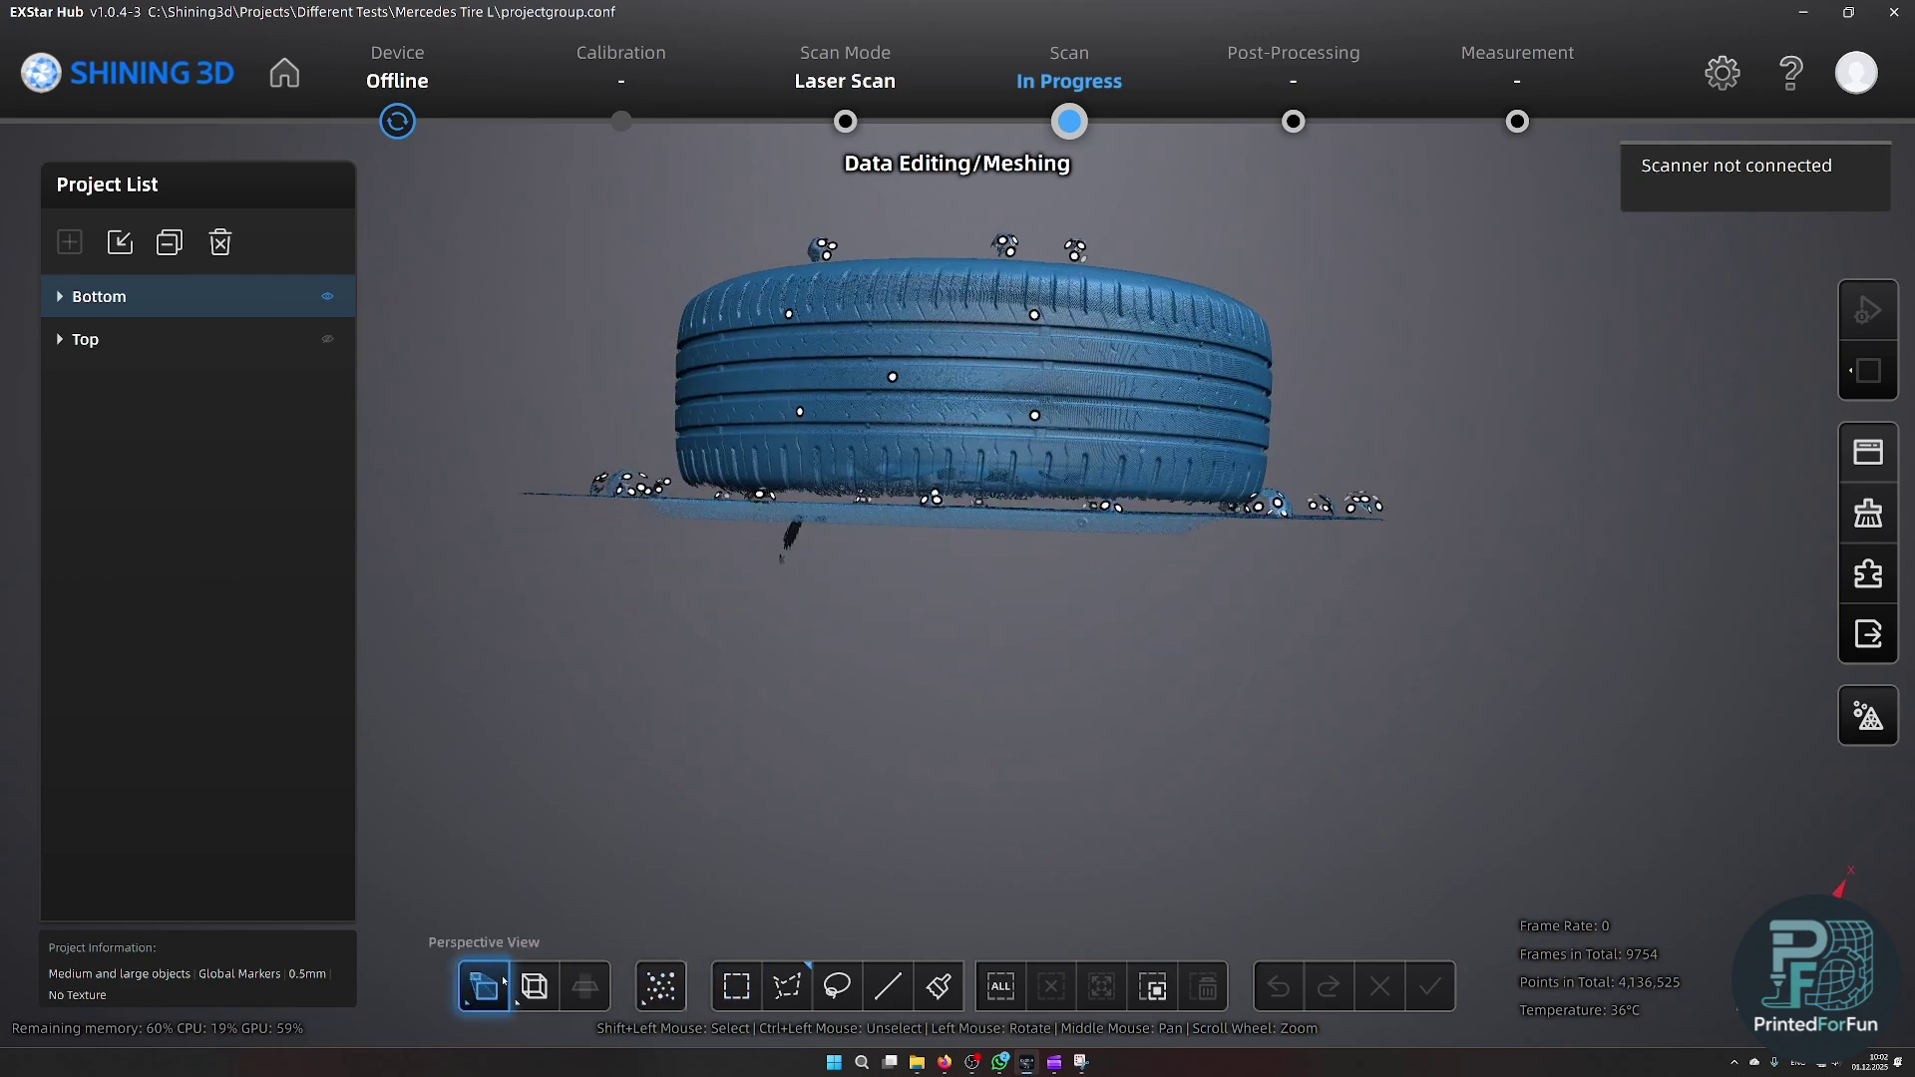
mouse_move(843, 543)
mouse_down()
mouse_move(838, 523)
mouse_move(855, 527)
mouse_up()
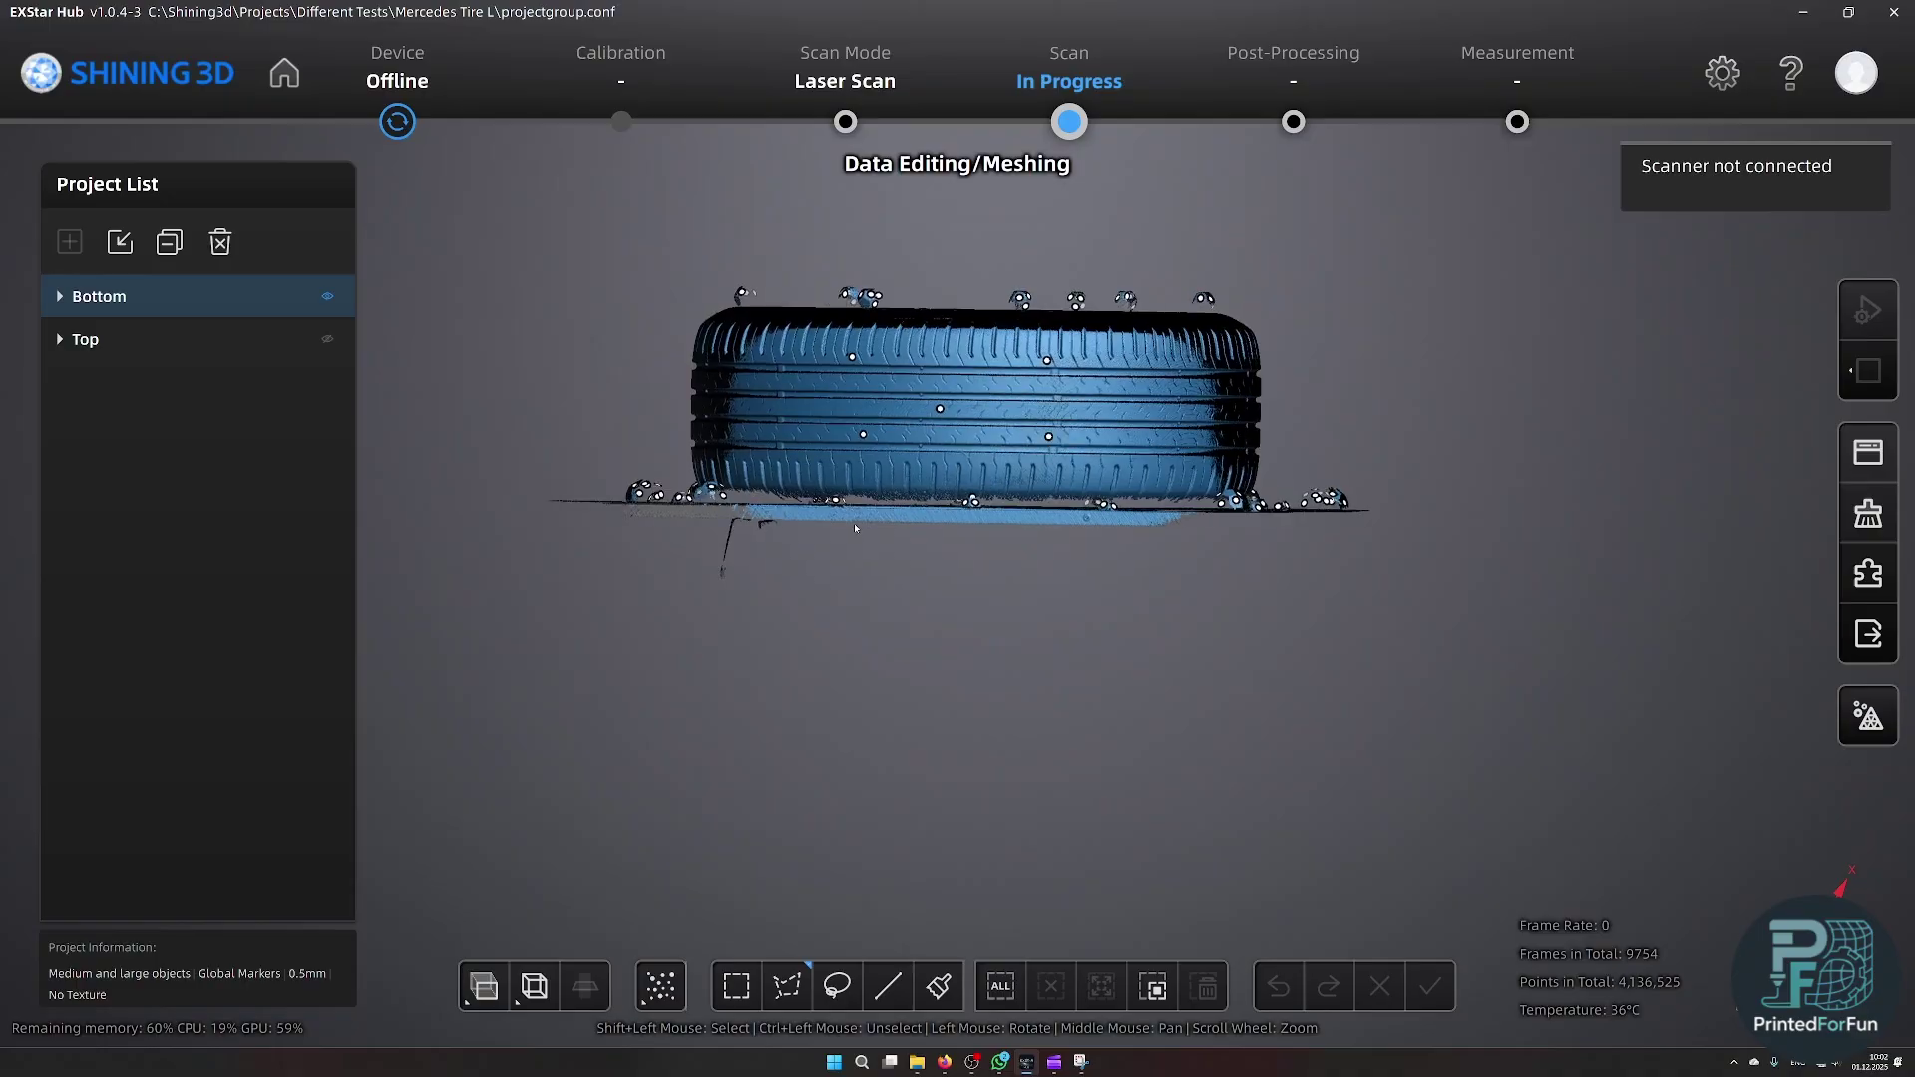
click(486, 985)
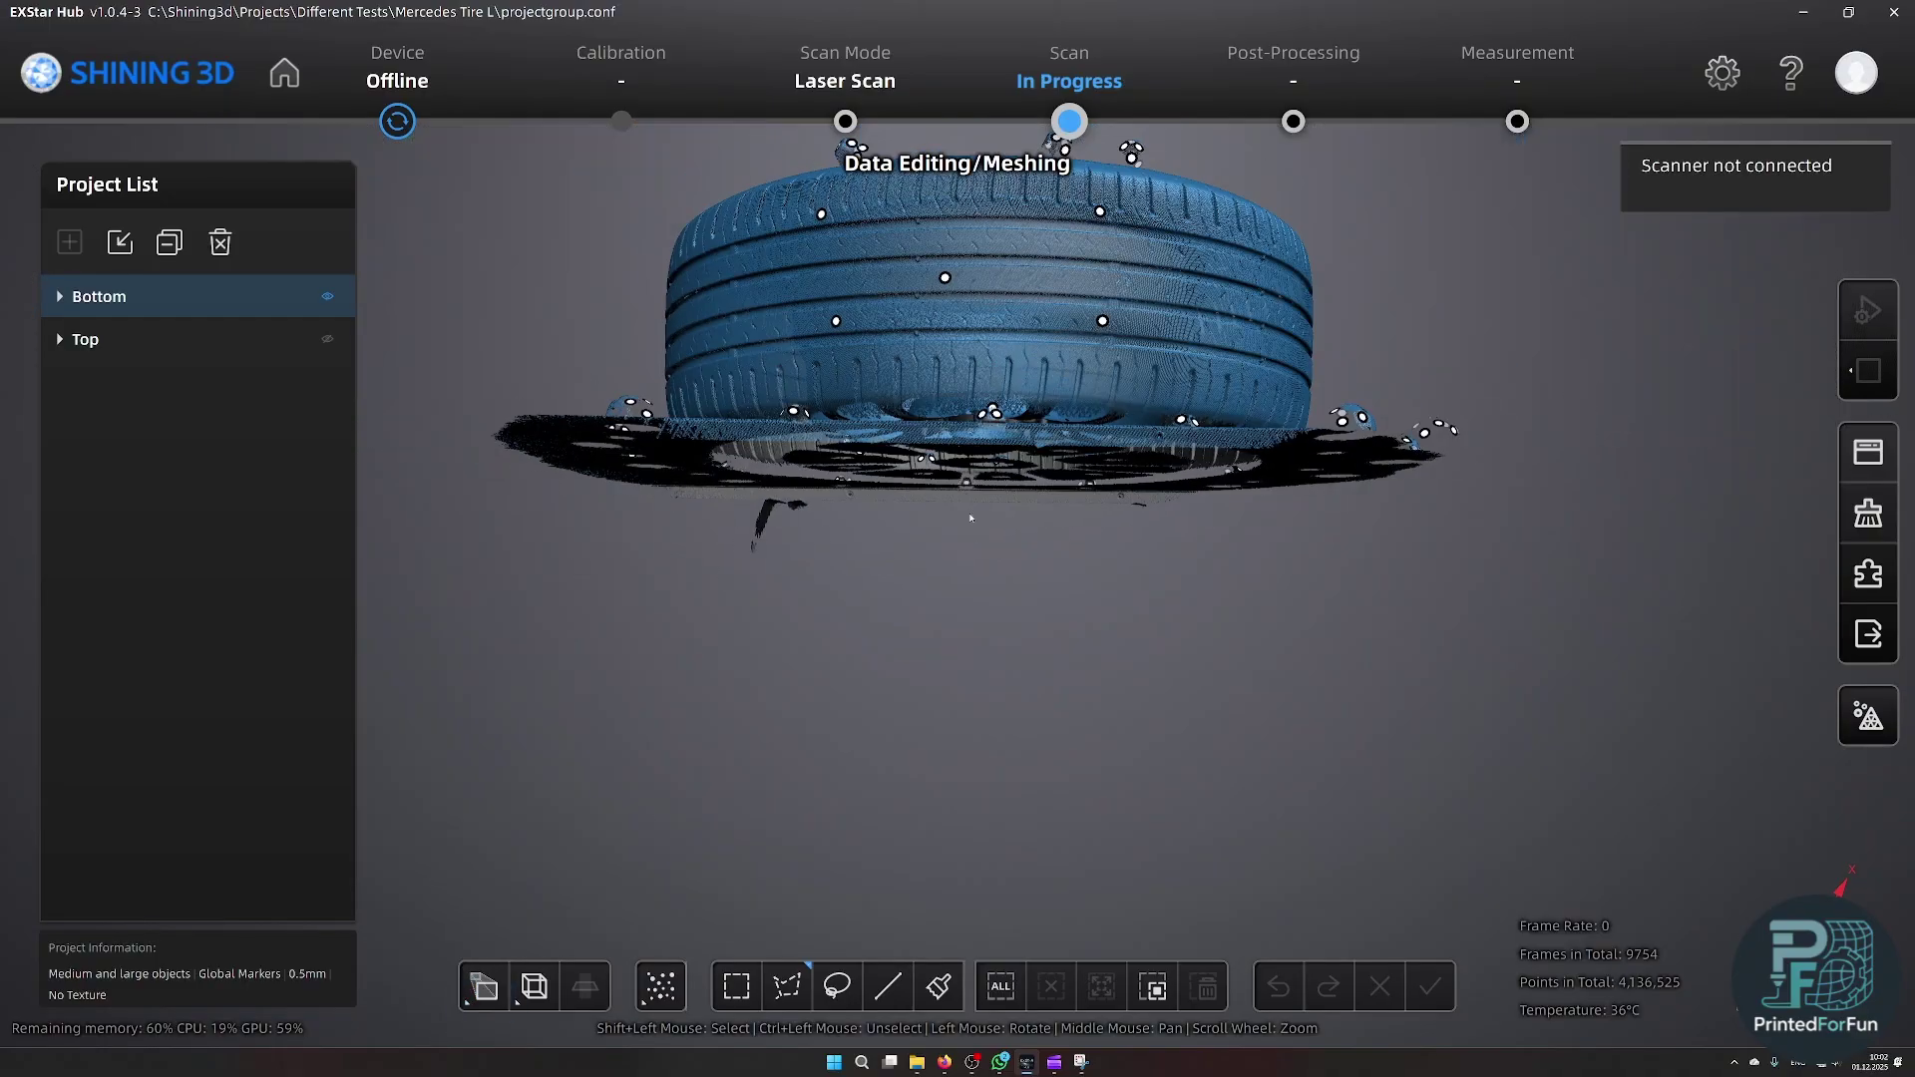
drag(969, 518, 1065, 494)
click(479, 994)
- Select the floor points beneath the tire in the Bottom scan with a polygon and delete them
click(787, 987)
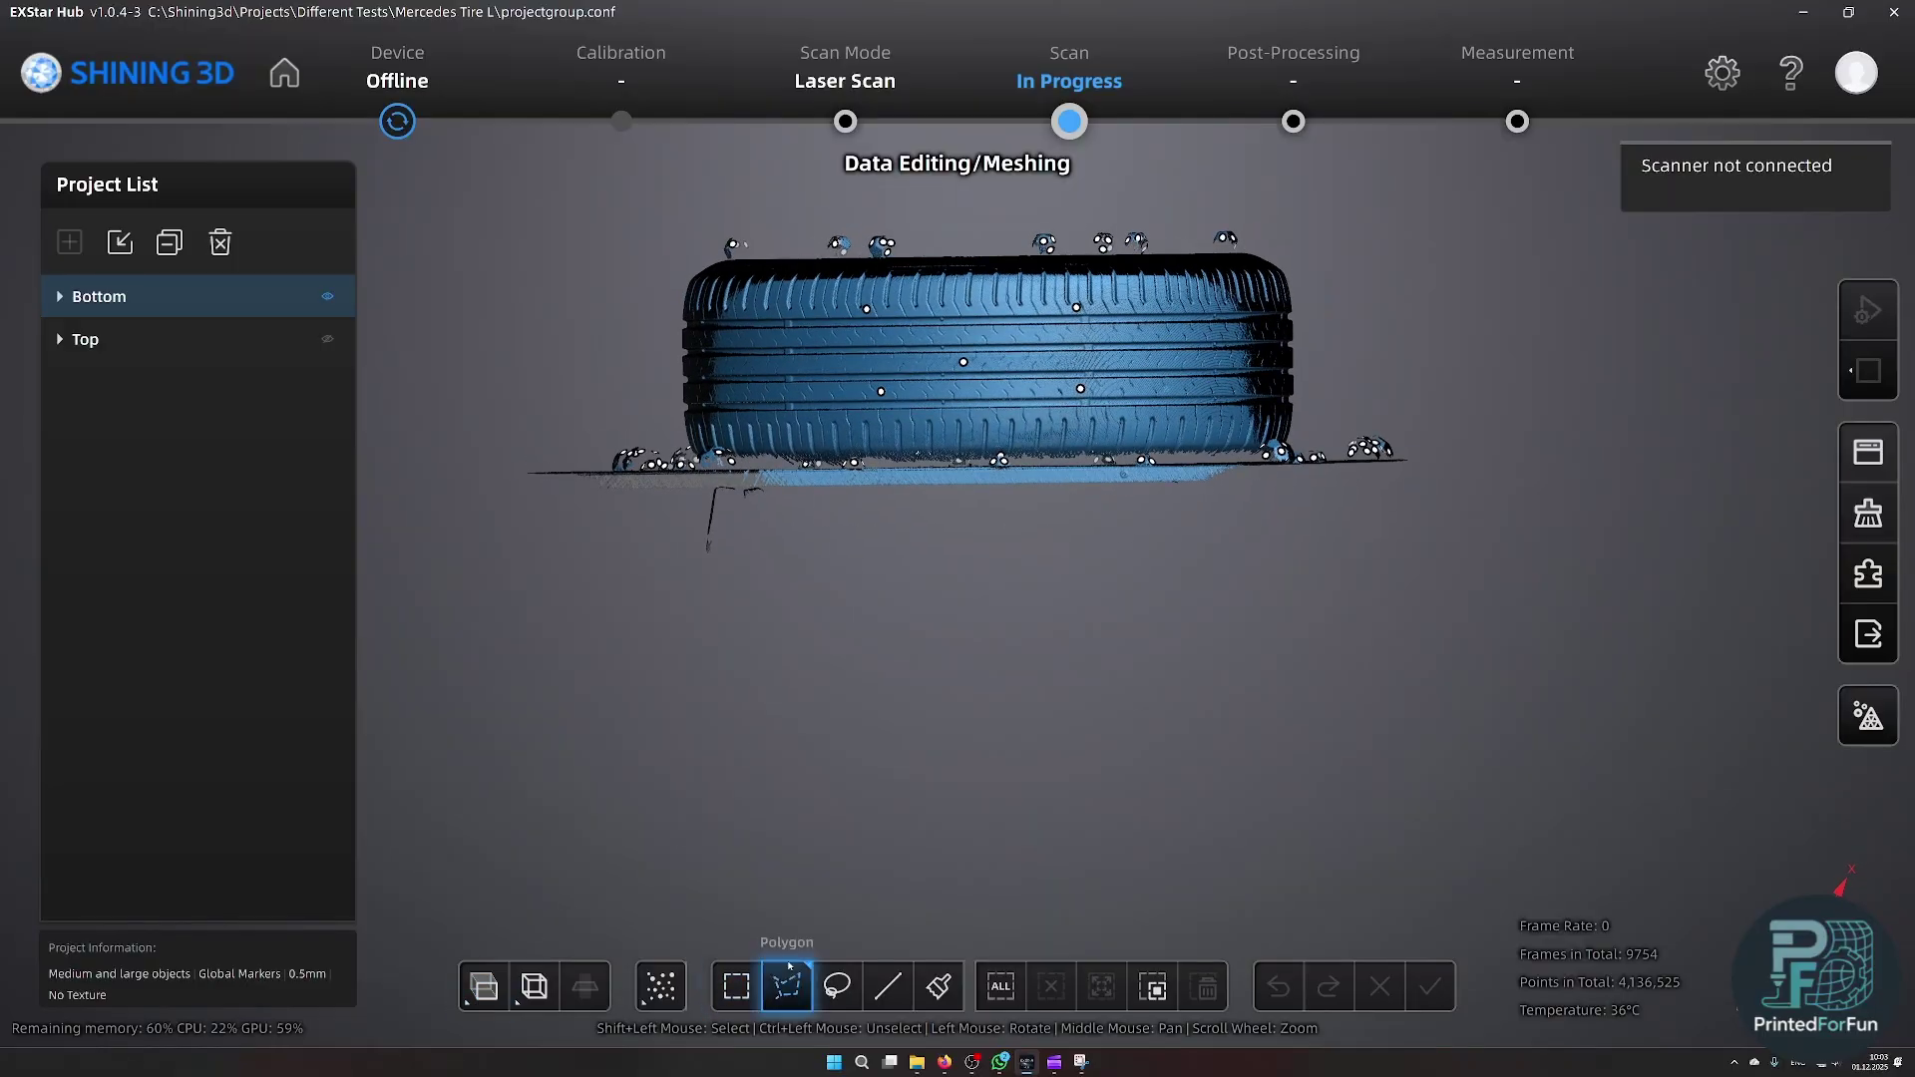
click(518, 467)
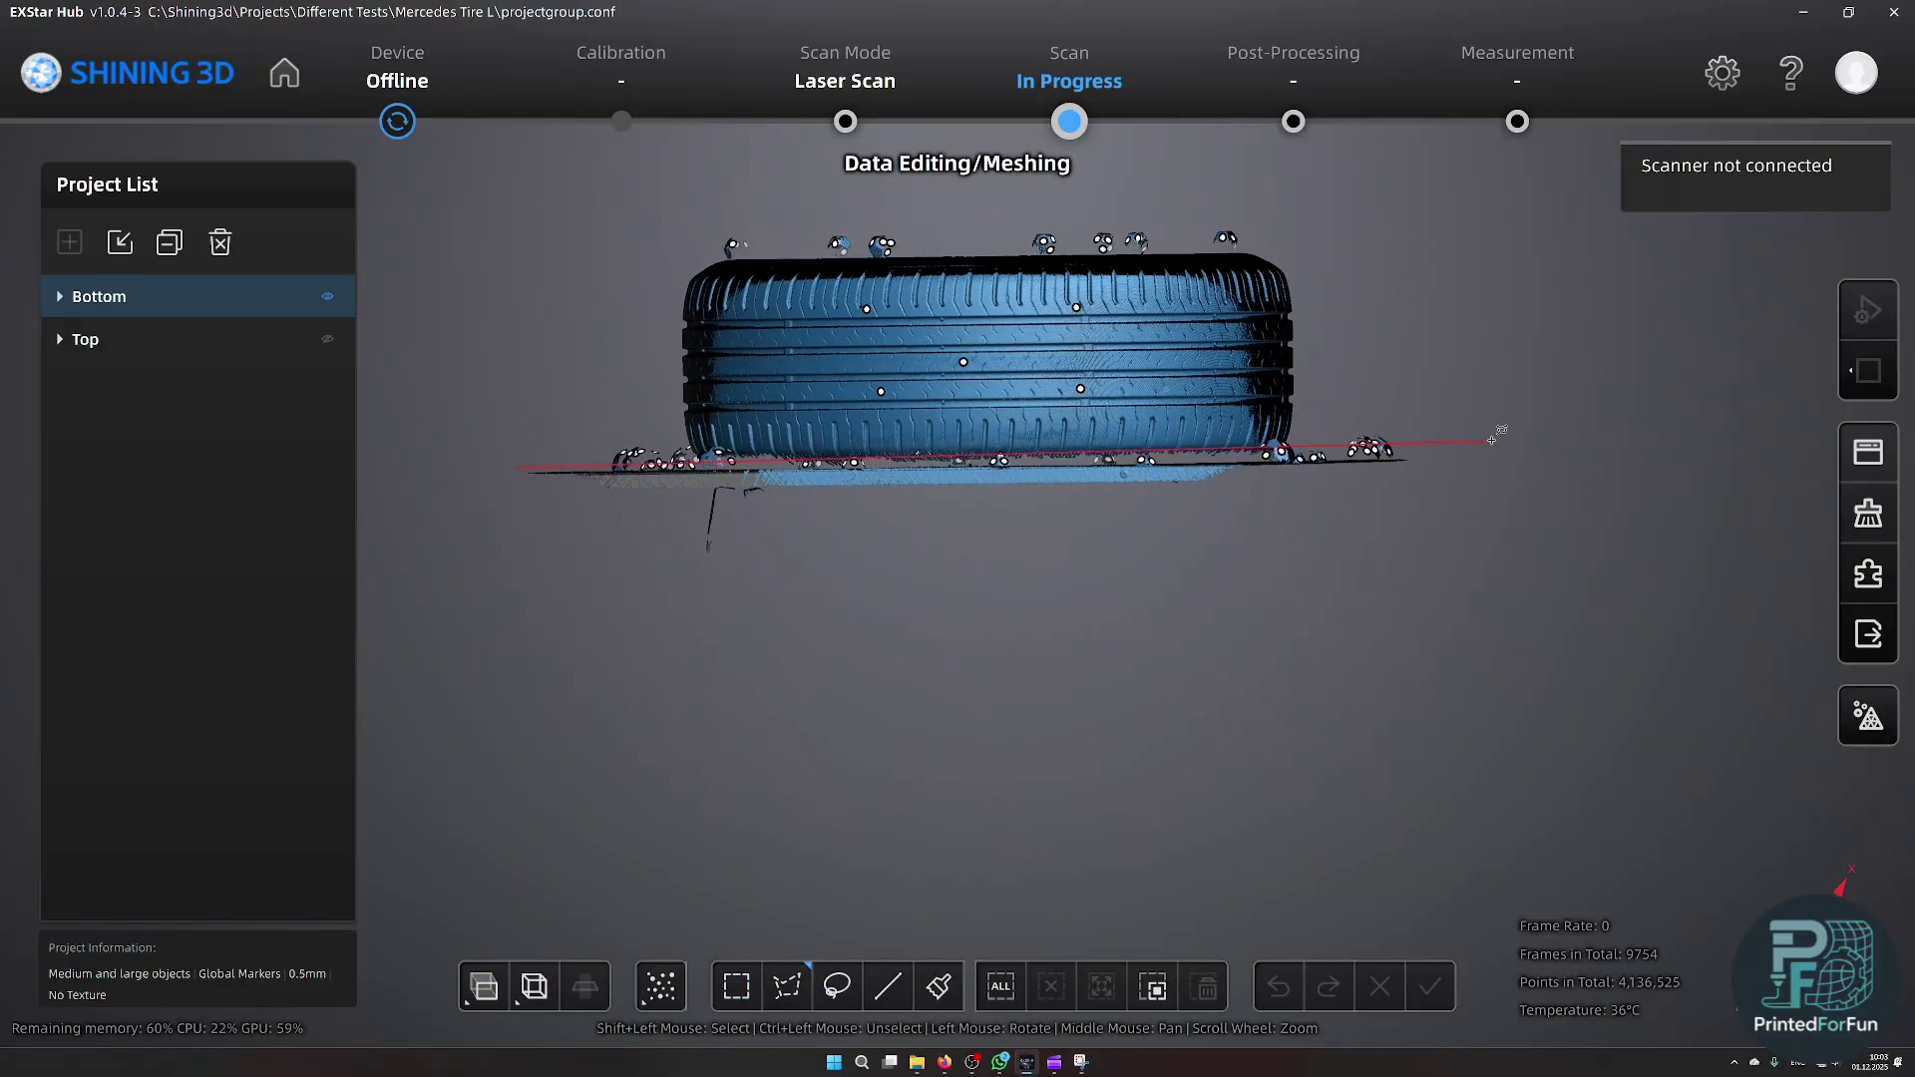
click(1494, 452)
click(1483, 598)
shift+click(500, 605)
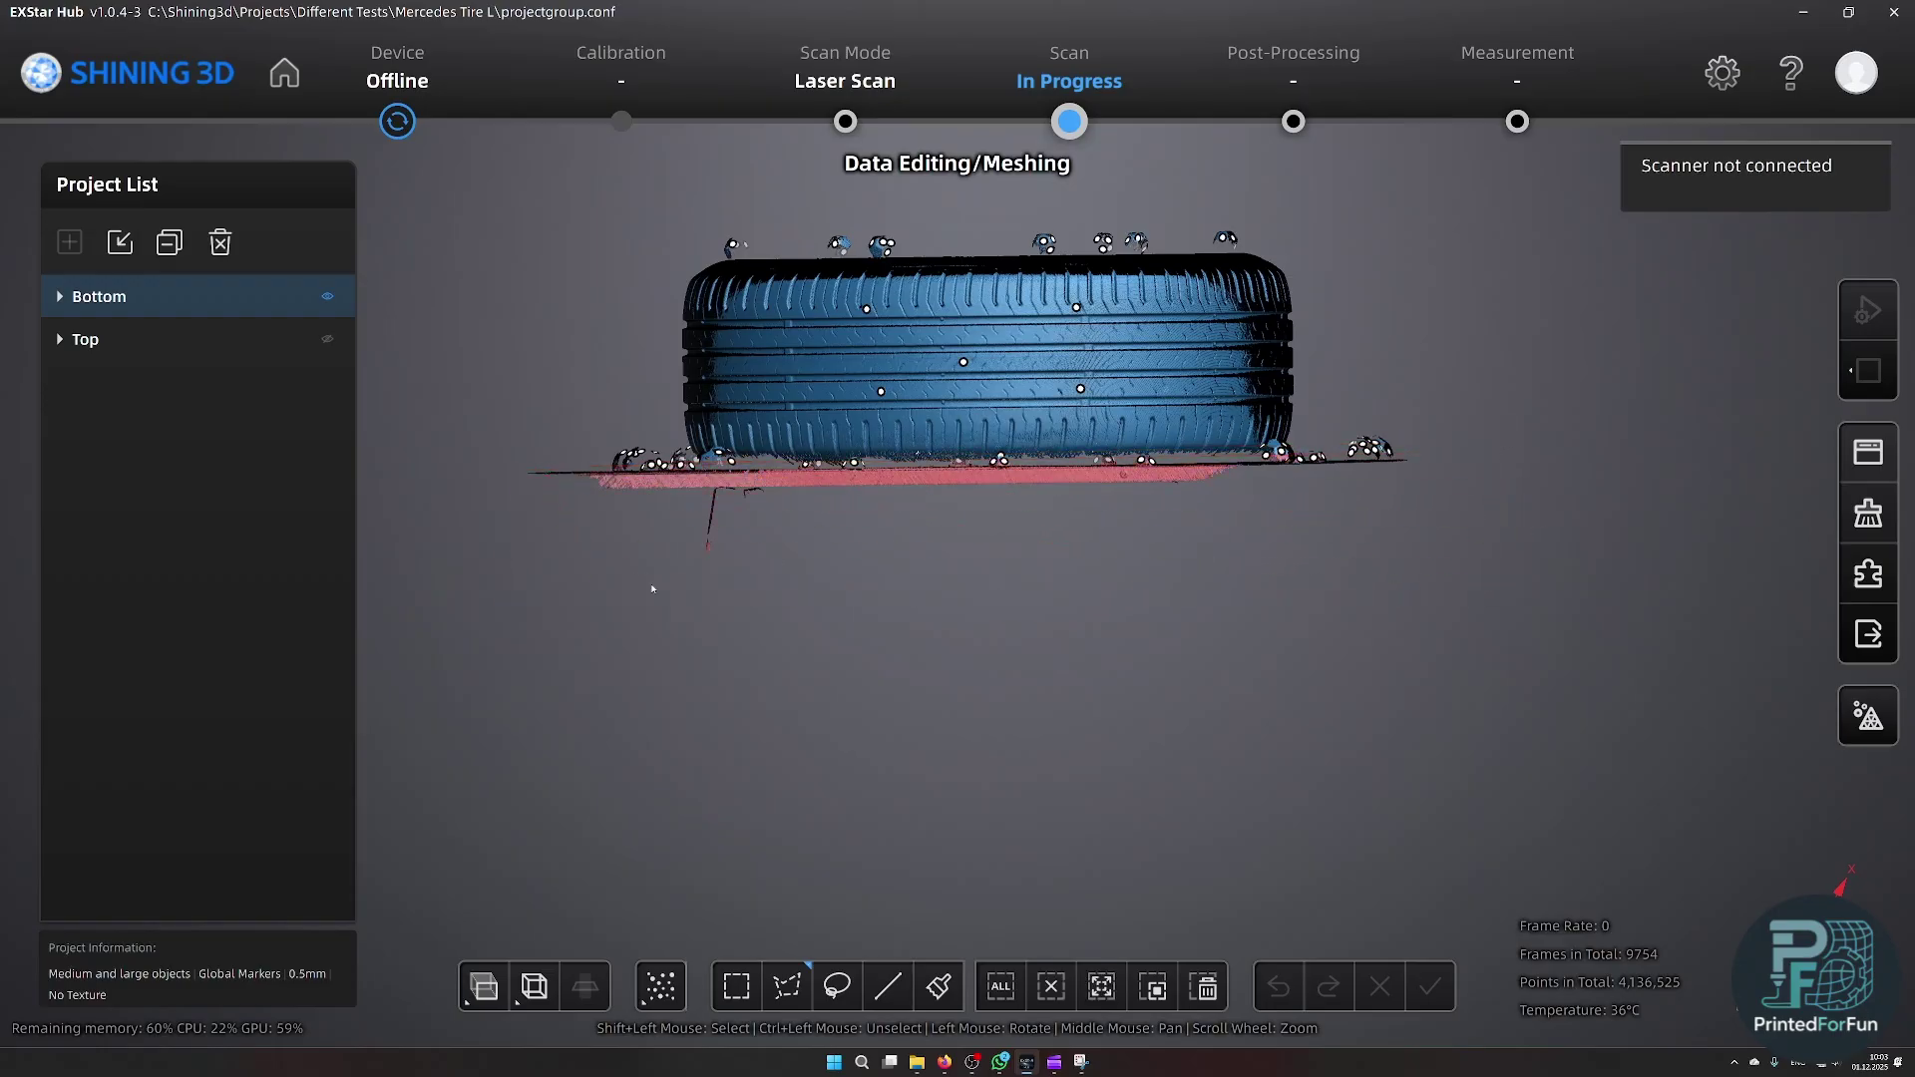
drag(655, 590, 835, 746)
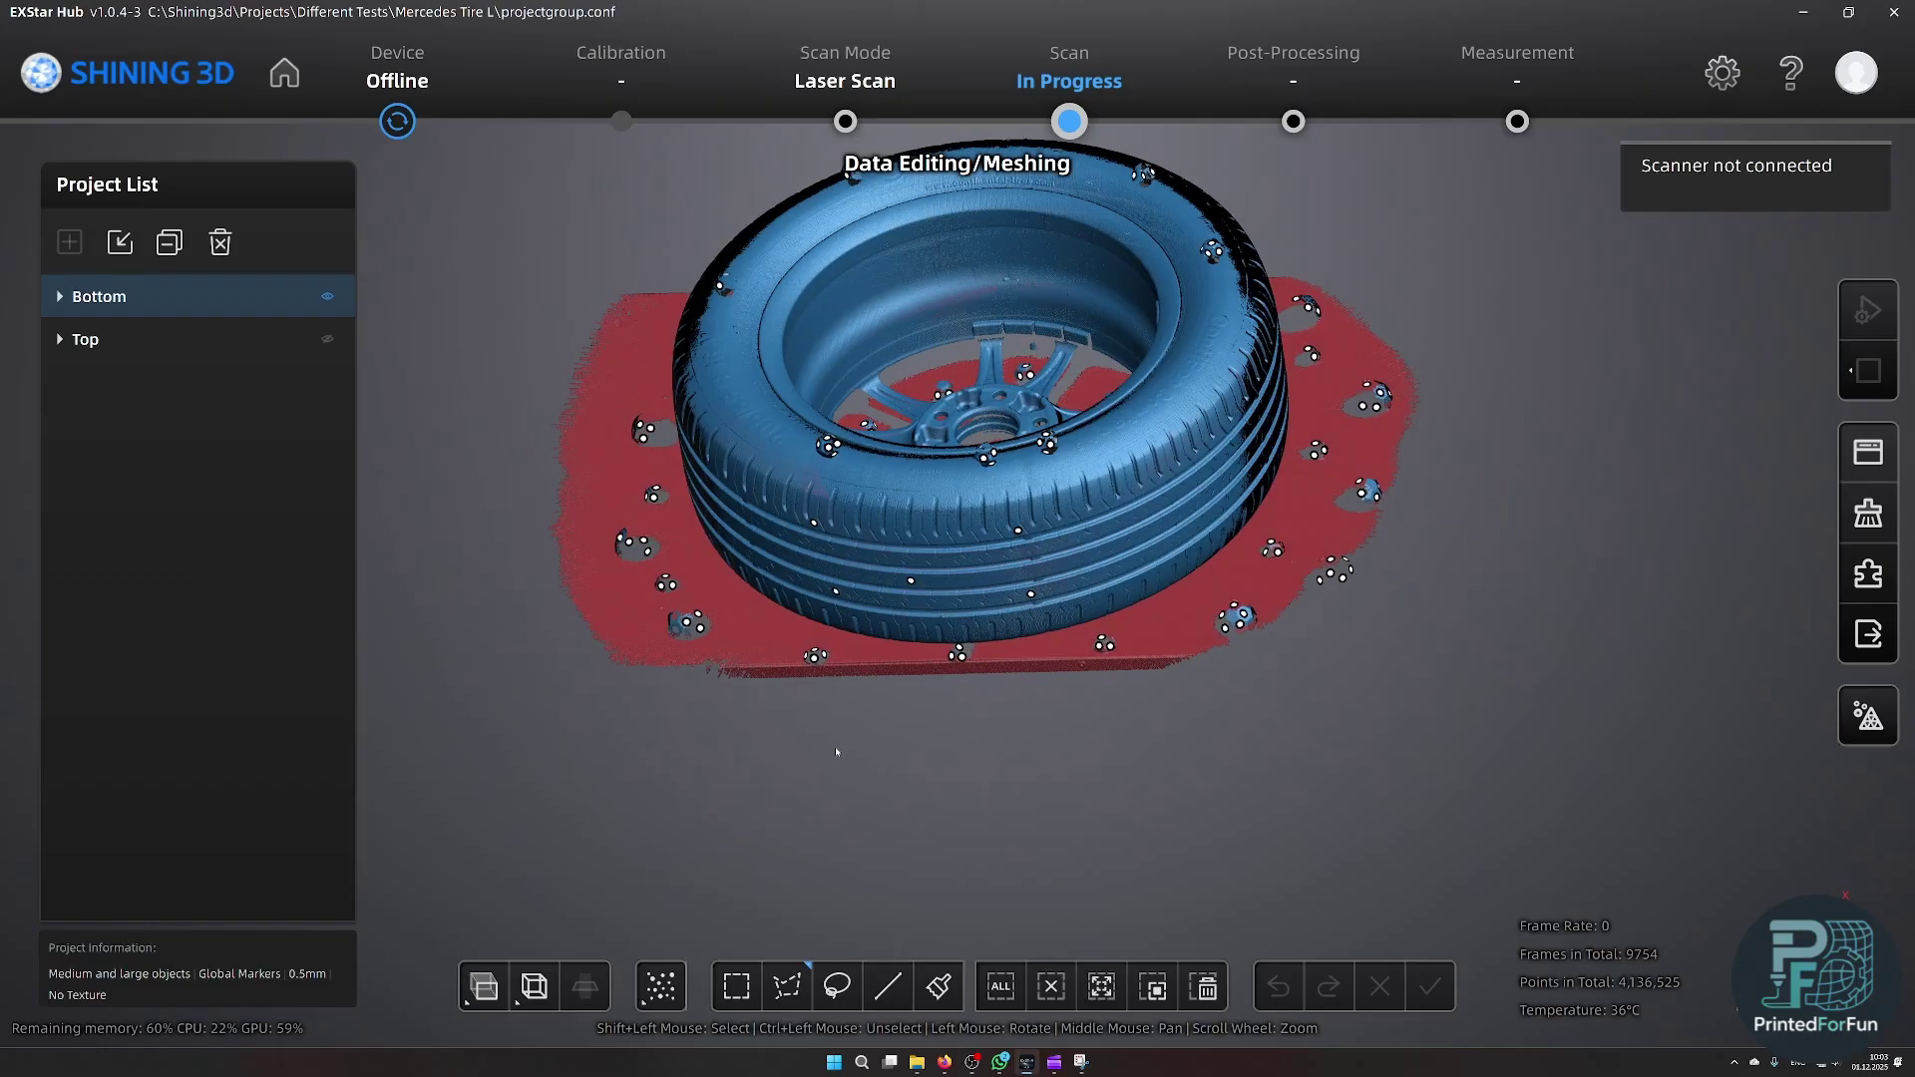
click(1213, 992)
- Paint a patch on the tire tread with the Paint Brush and extend the selection to all connected tire points
drag(1207, 706, 1277, 765)
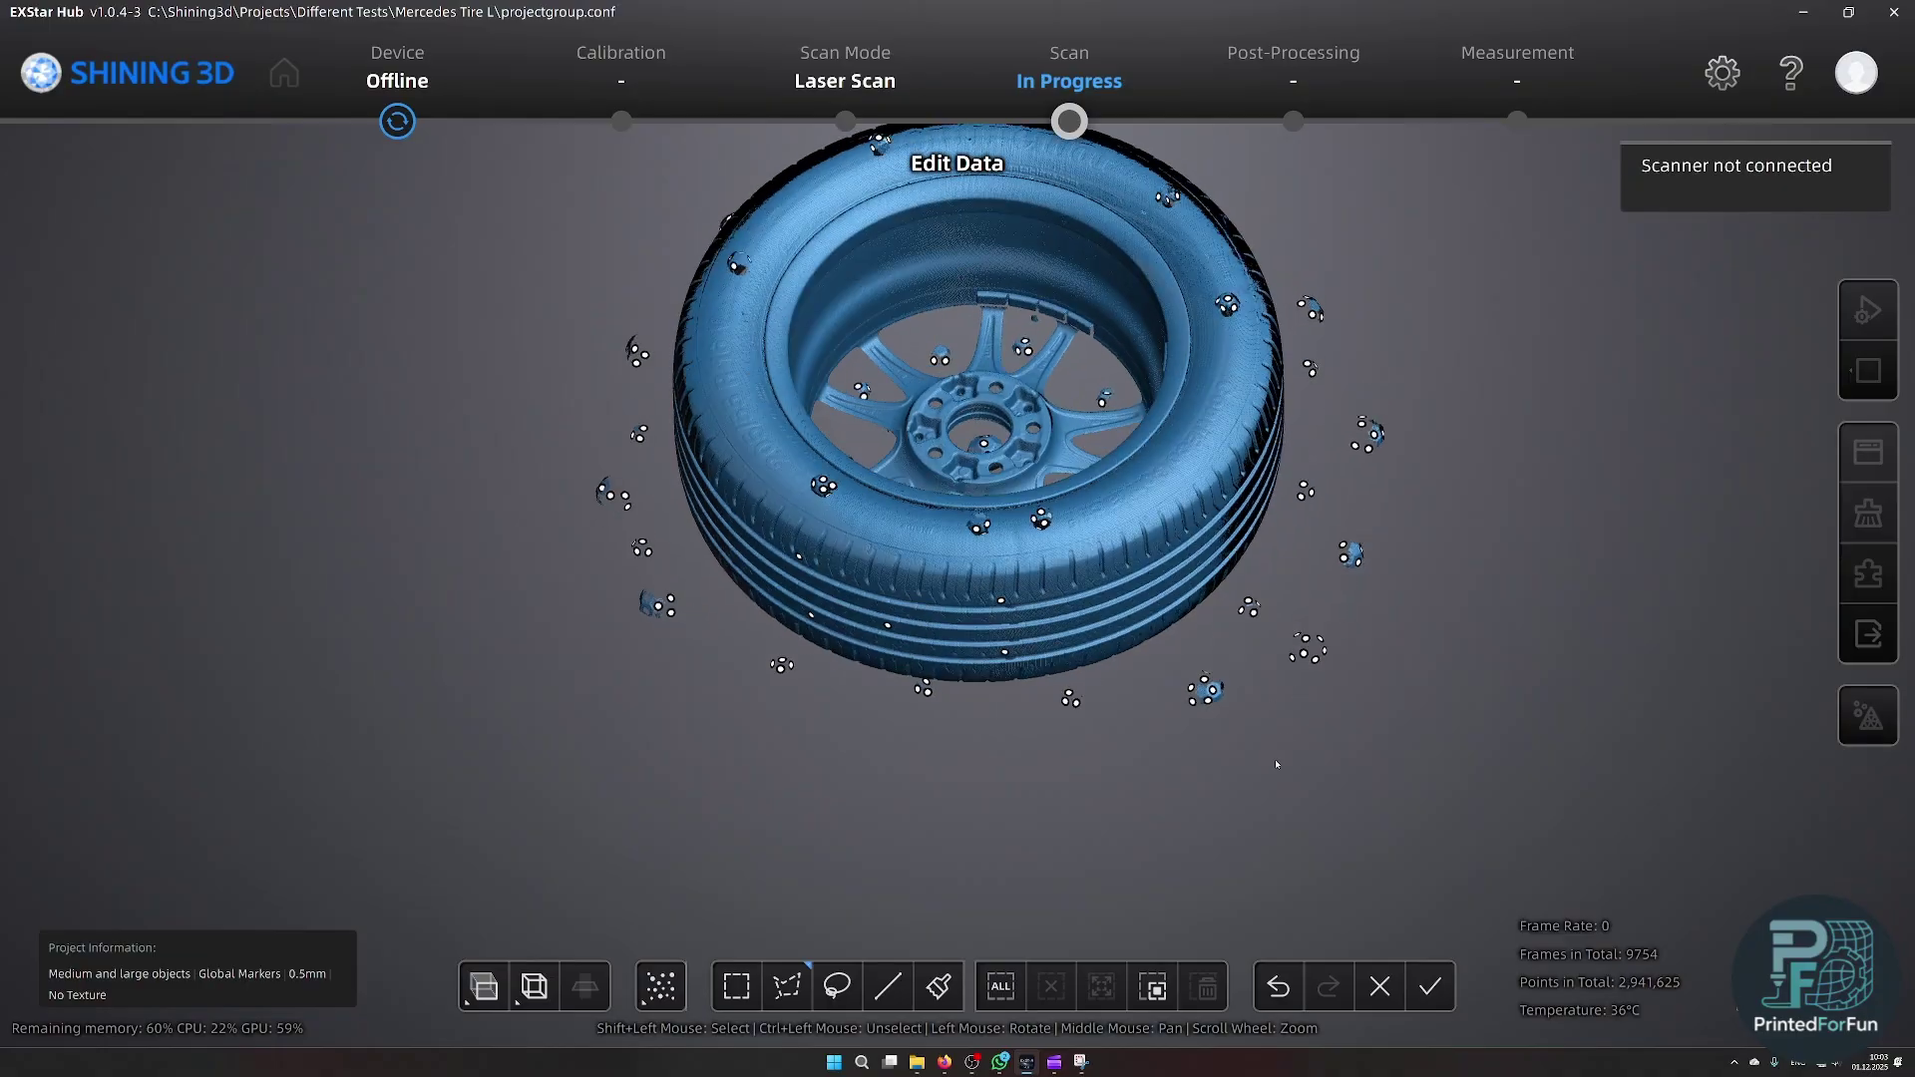
middle_drag(1145, 806, 1140, 849)
drag(1167, 791, 1130, 794)
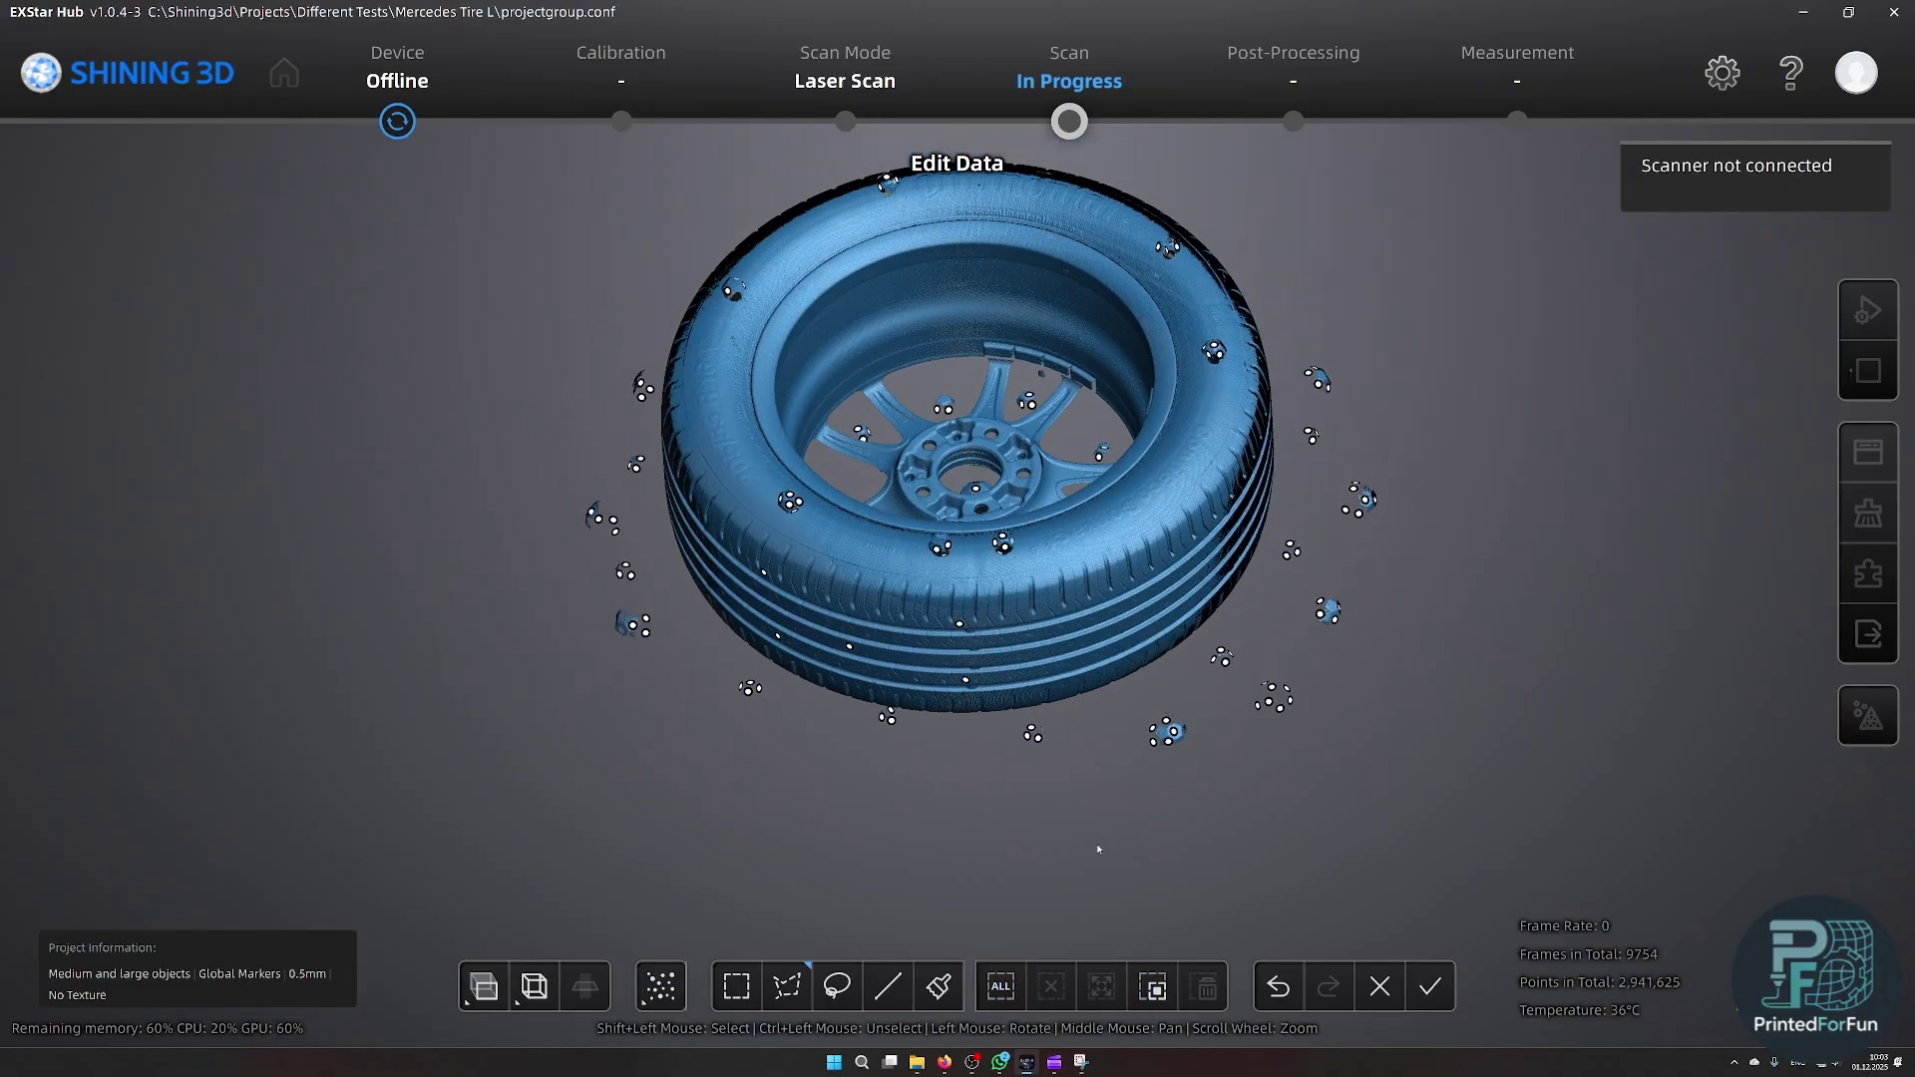
mouse_move(1114, 804)
mouse_down()
mouse_move(978, 872)
mouse_move(977, 843)
mouse_up()
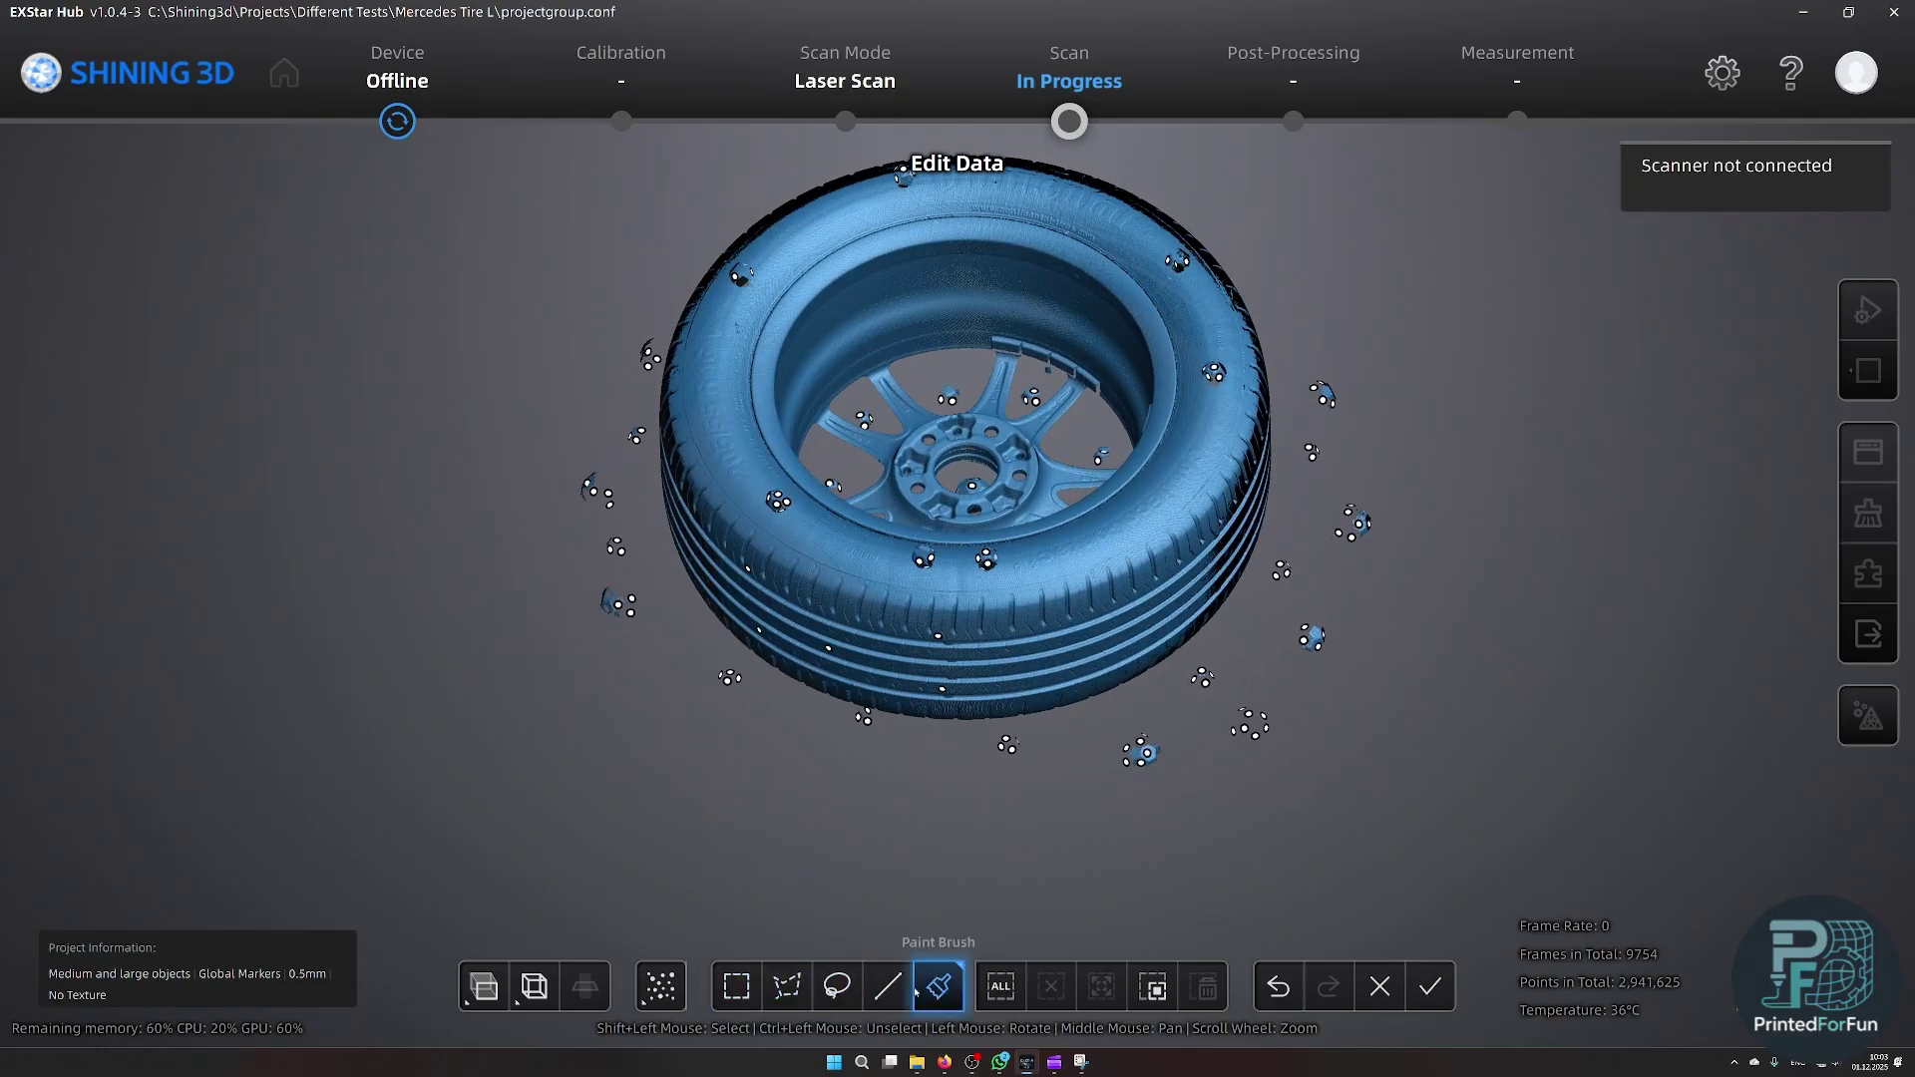
click(916, 990)
mouse_move(1057, 631)
shift+mouse_down()
mouse_move(1065, 678)
mouse_move(1105, 601)
shift+mouse_up()
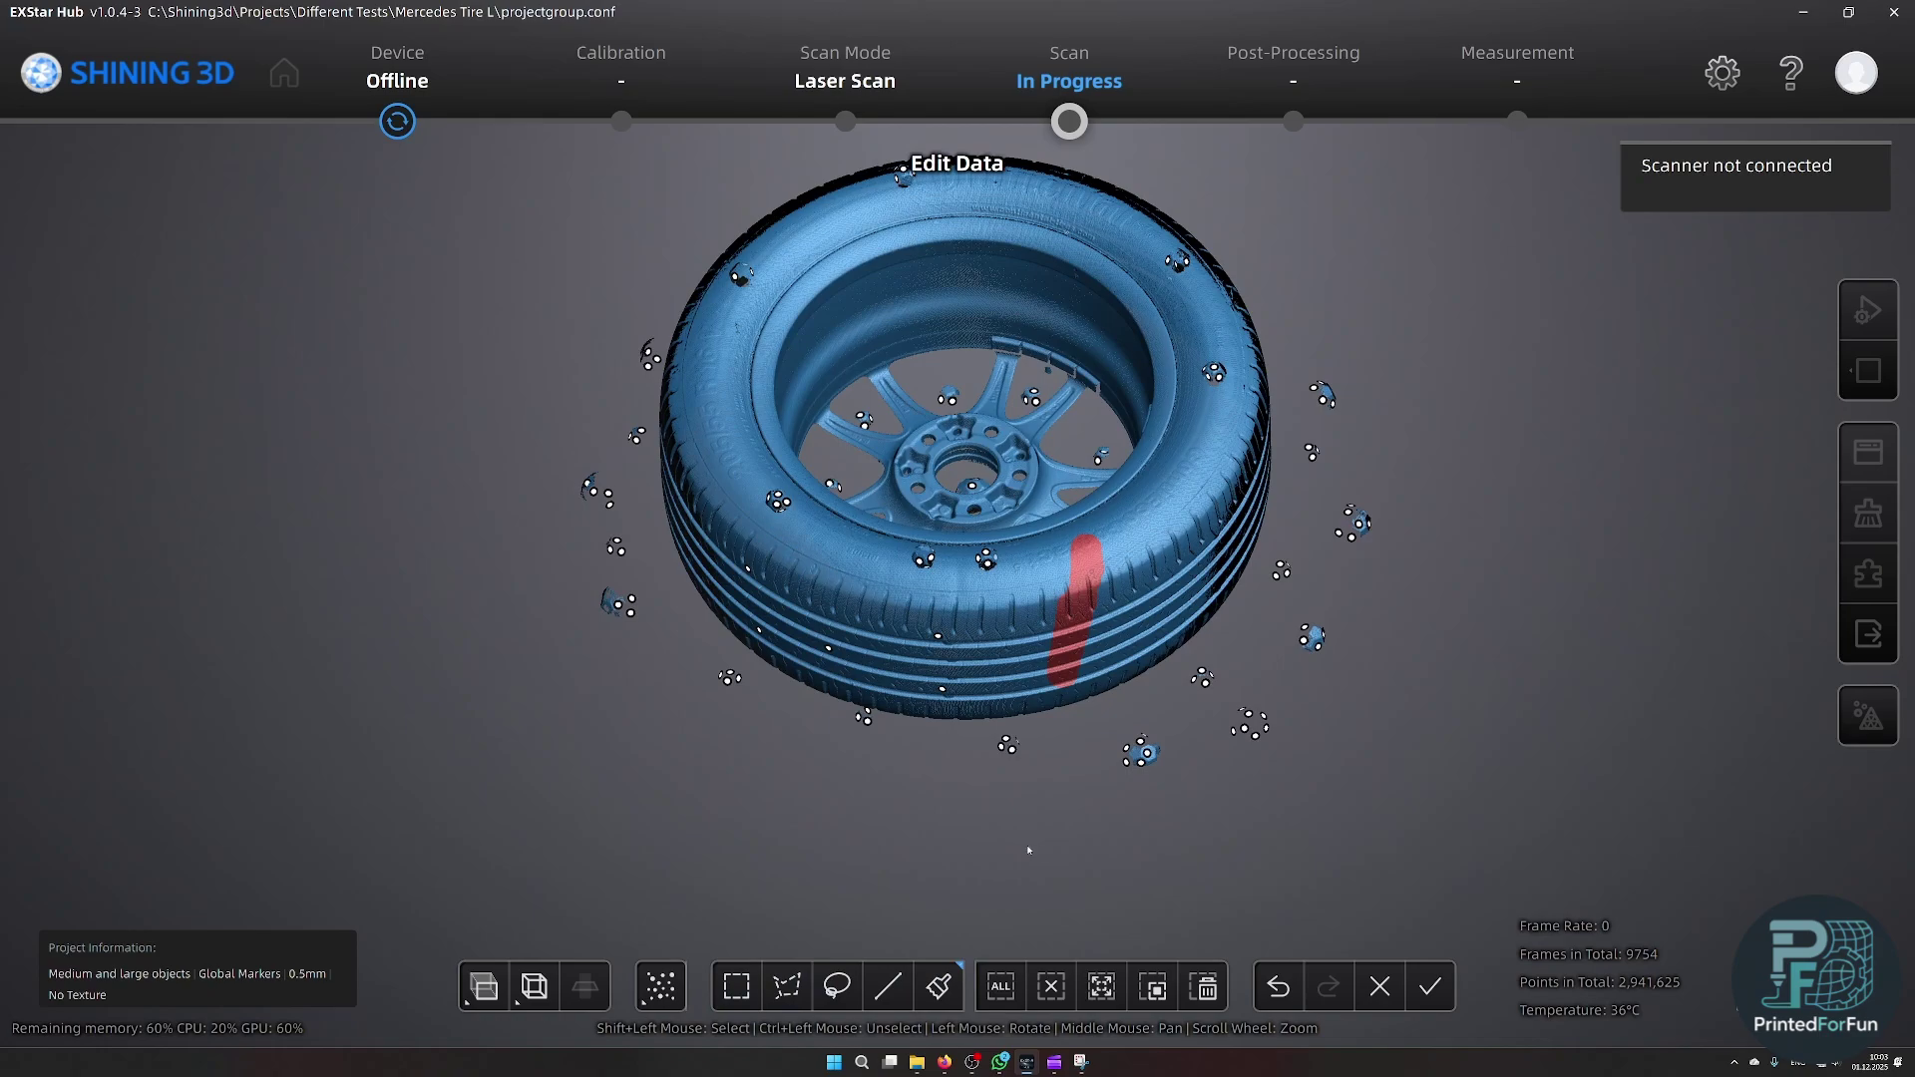
click(1103, 988)
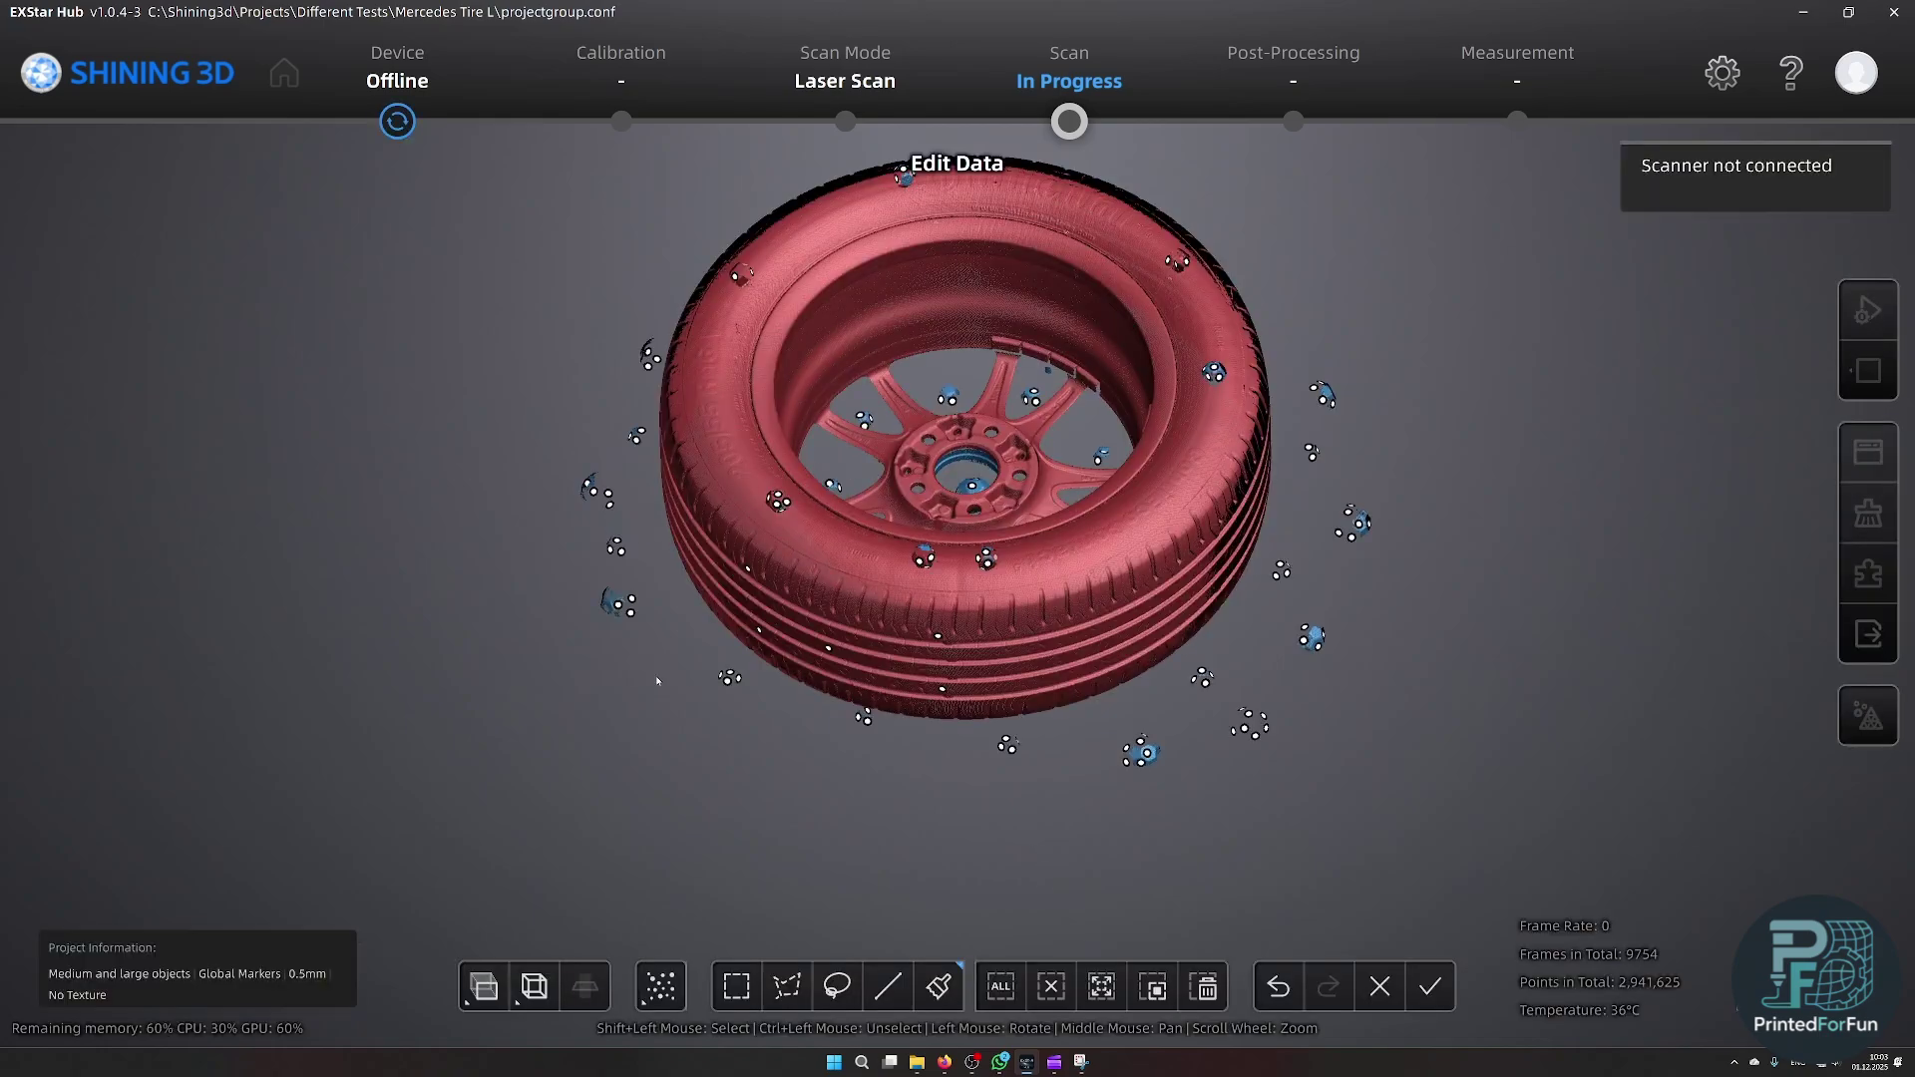
- Inspect the hub and rim area up close for points left outside the connected selection
drag(603, 575, 750, 565)
scroll(888, 502, up, 7)
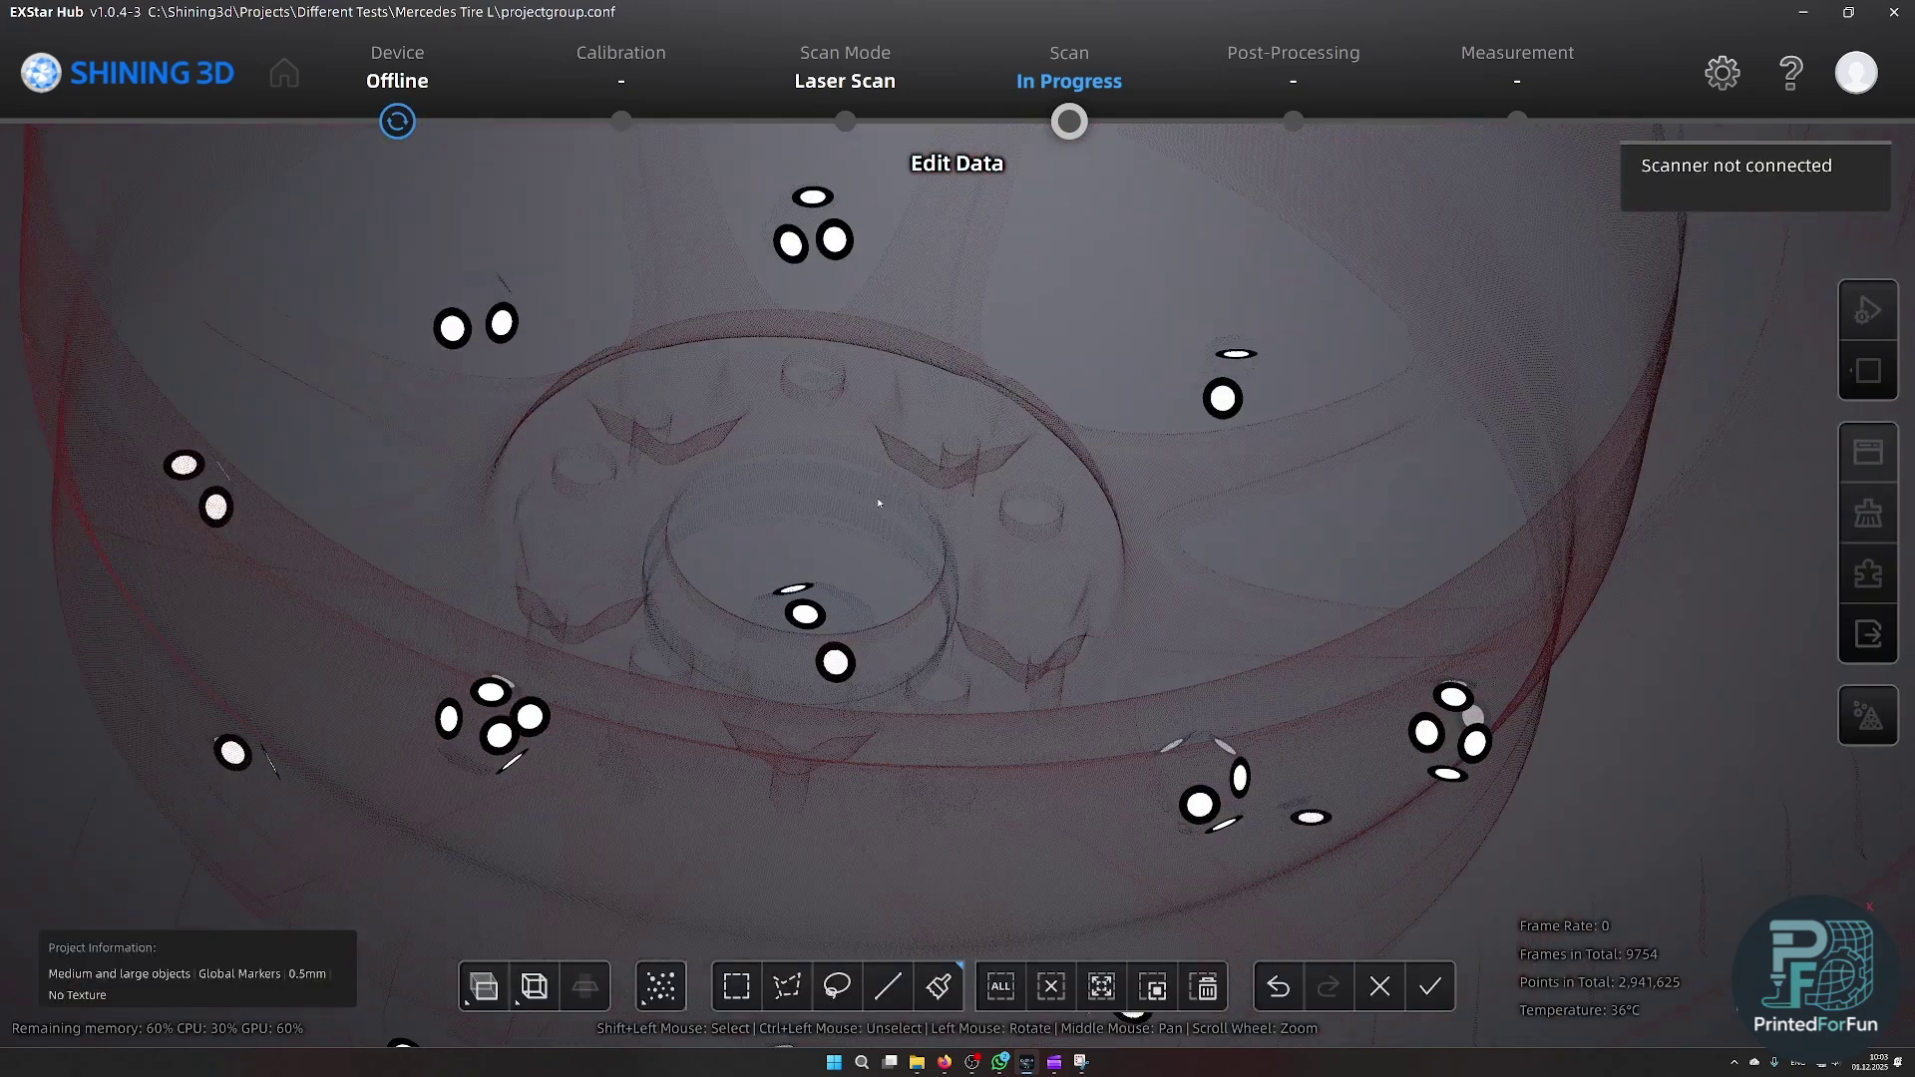
scroll(882, 505, down, 4)
drag(894, 550, 788, 585)
scroll(708, 389, down, 5)
scroll(788, 584, up, 10)
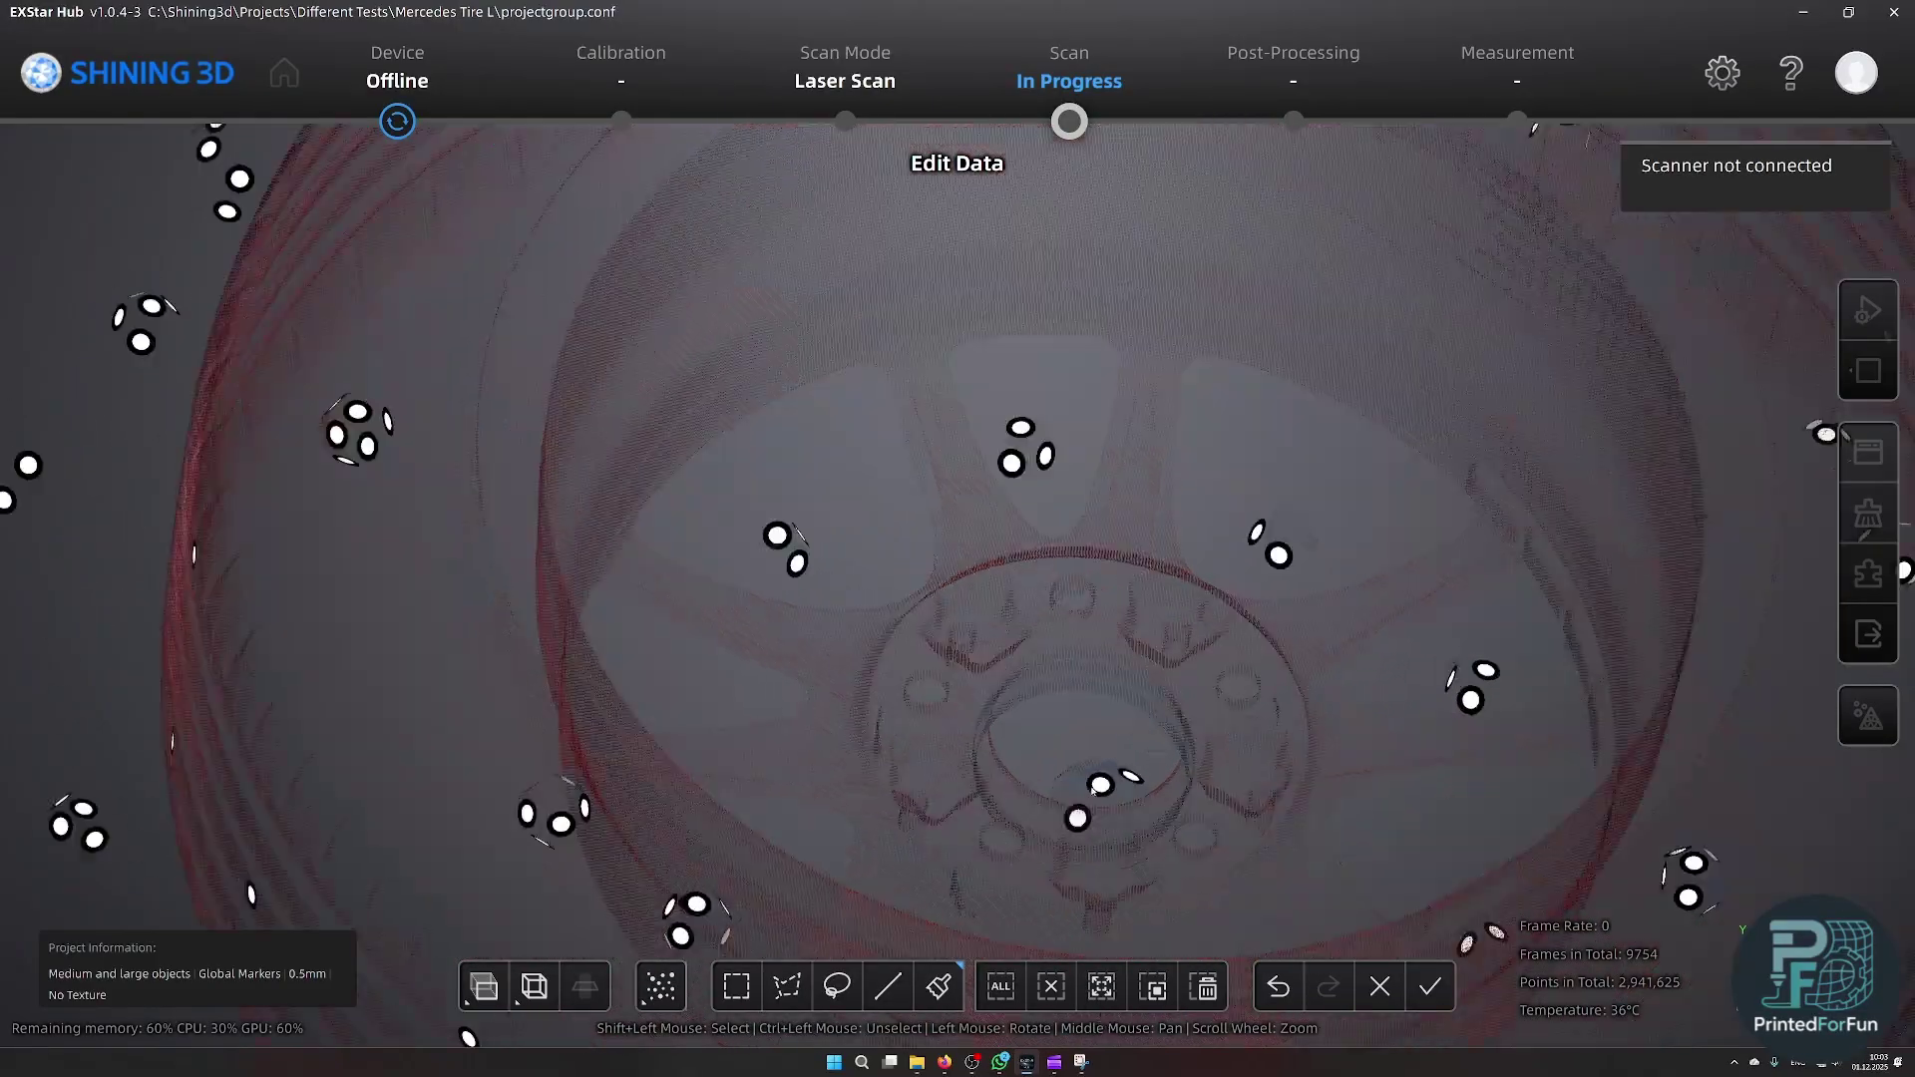
scroll(1139, 664, down, 3)
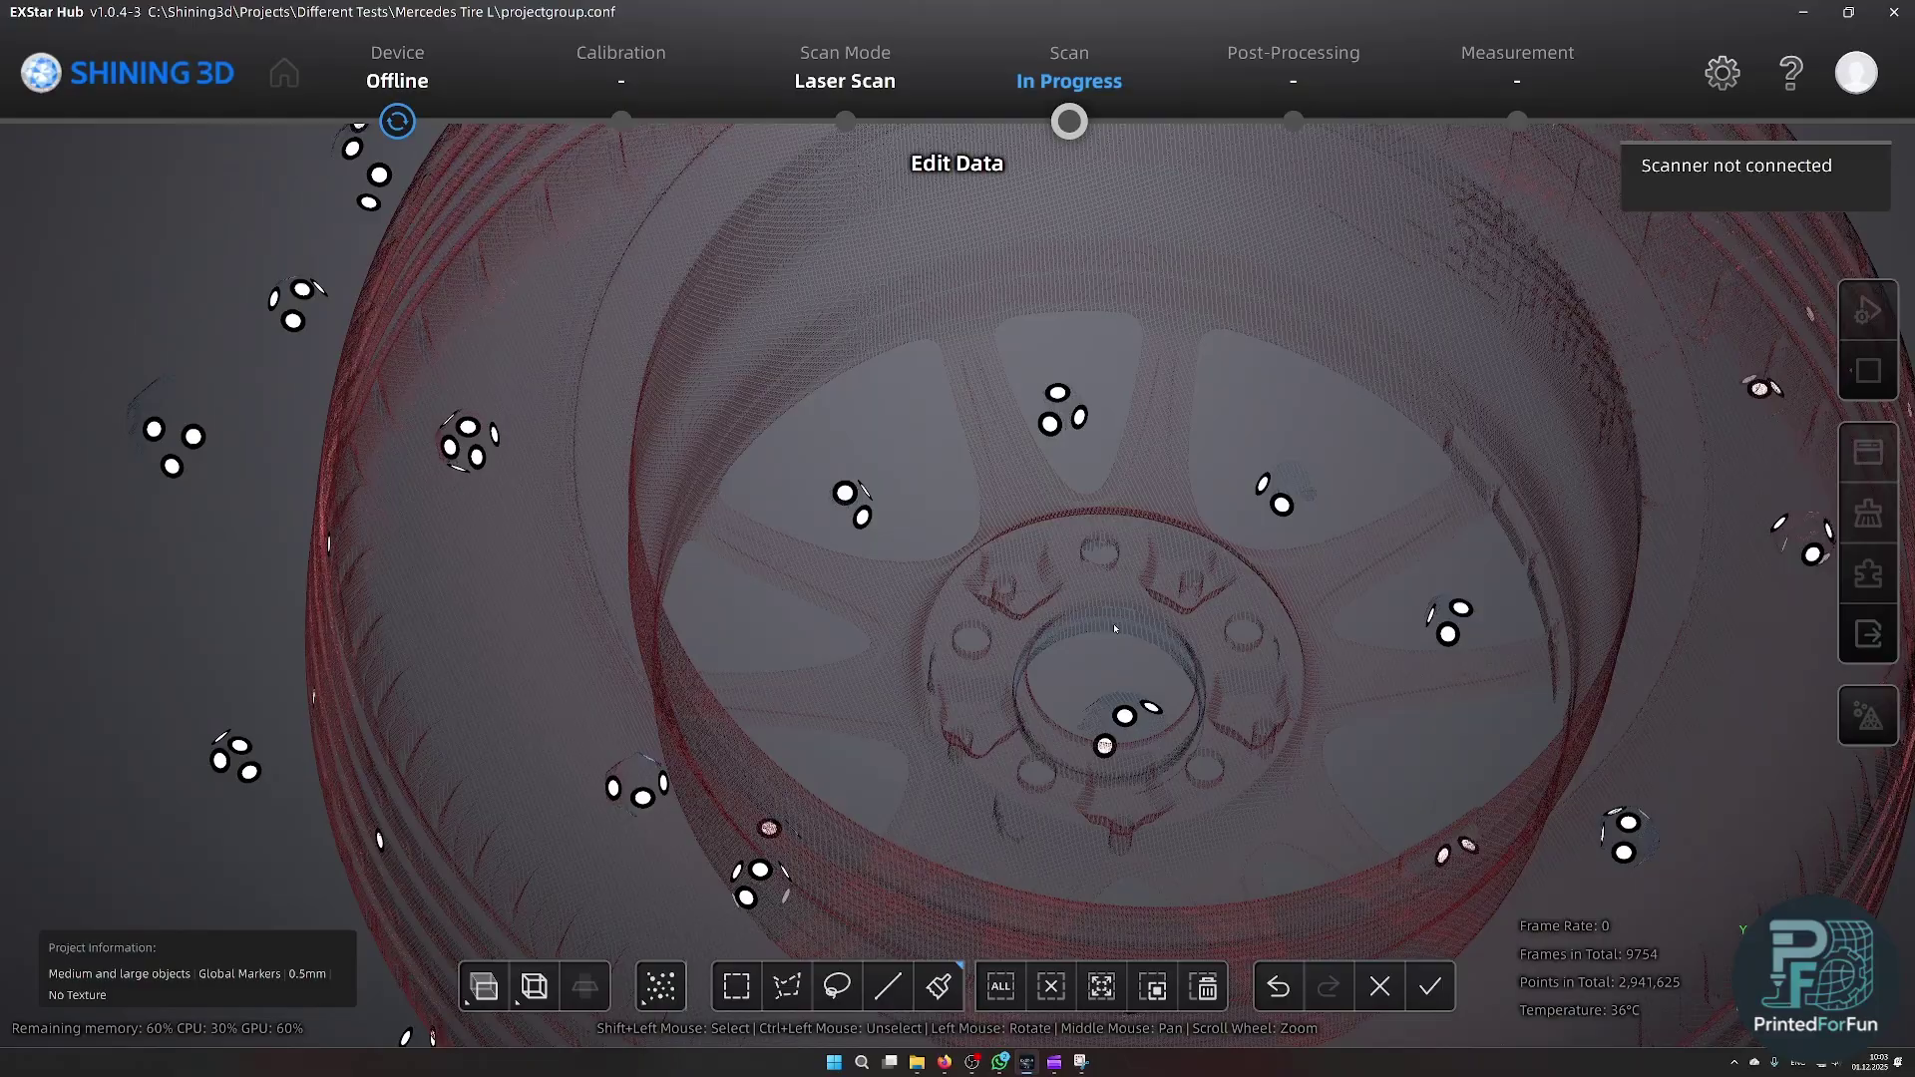
- Invert the selection to the loose points around the tire, delete them and apply the edits to the Bottom scan
click(939, 986)
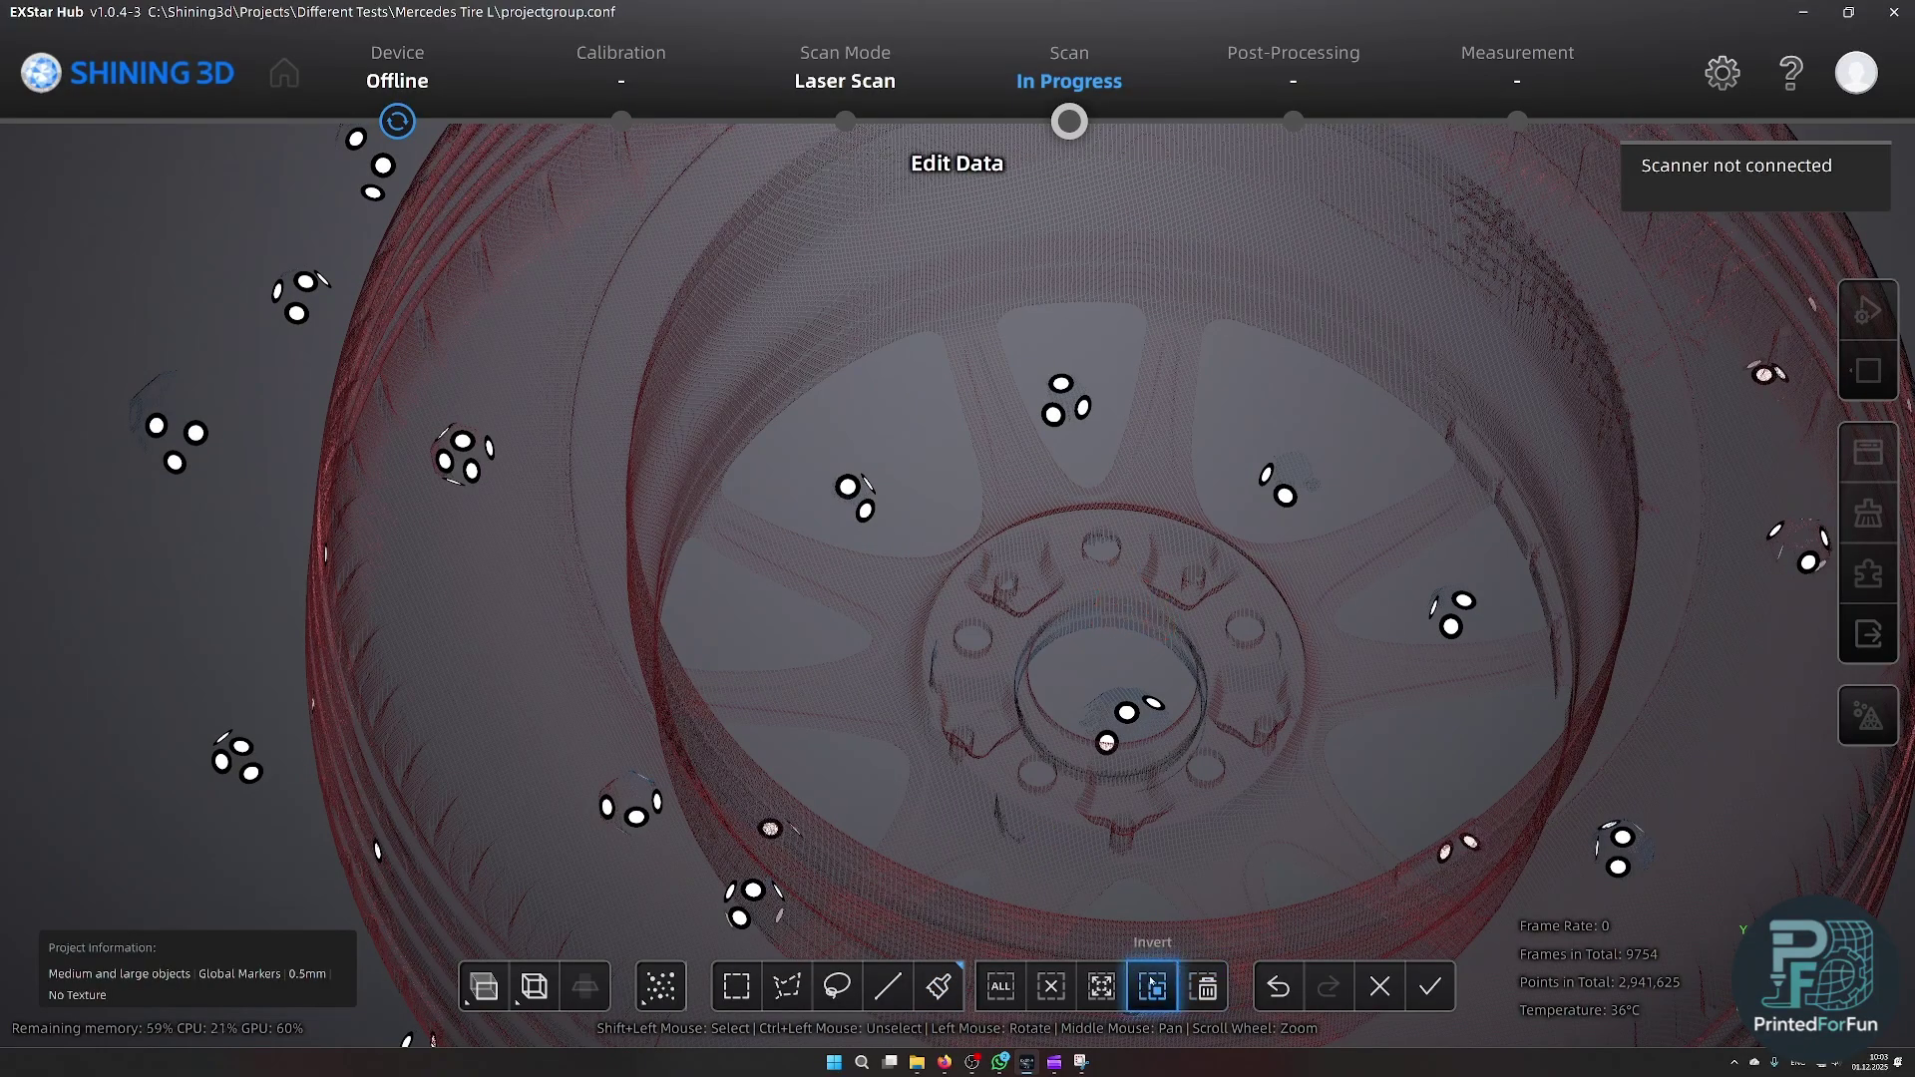
click(1152, 985)
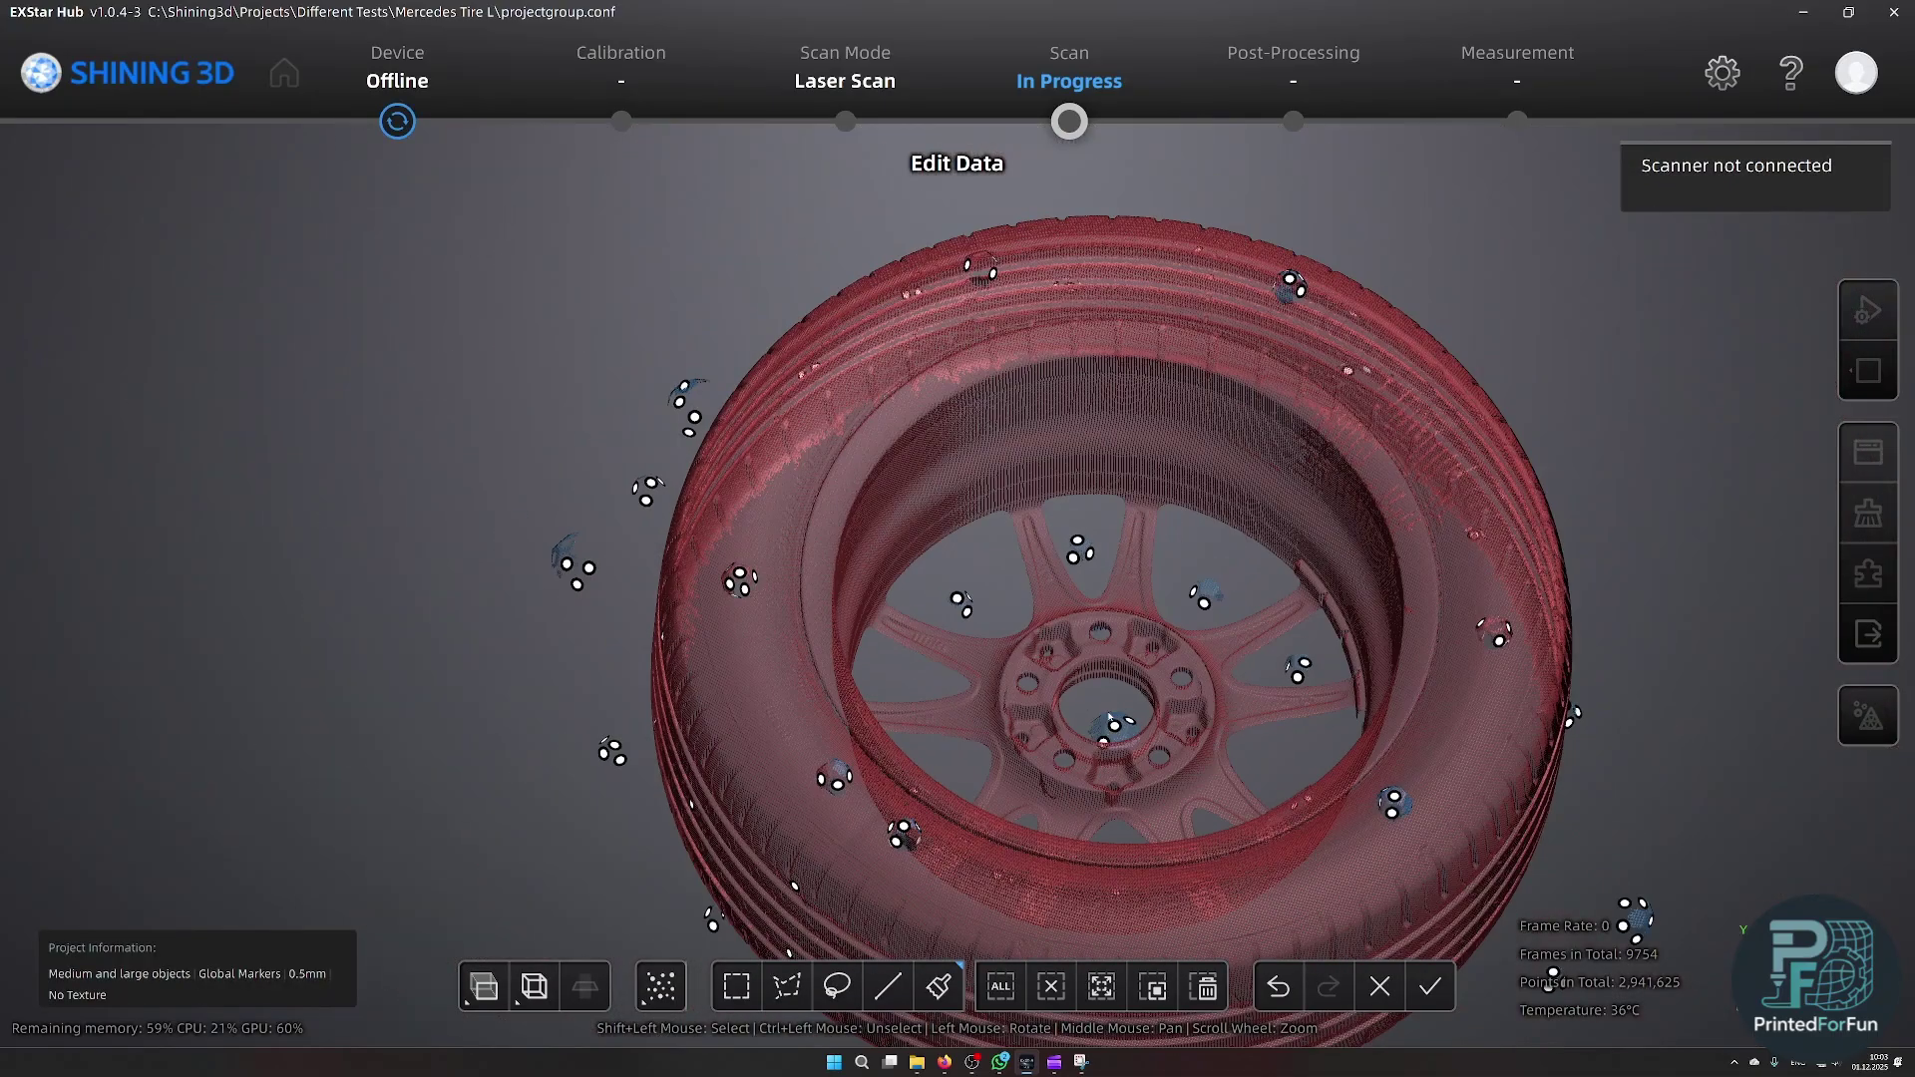
click(1157, 988)
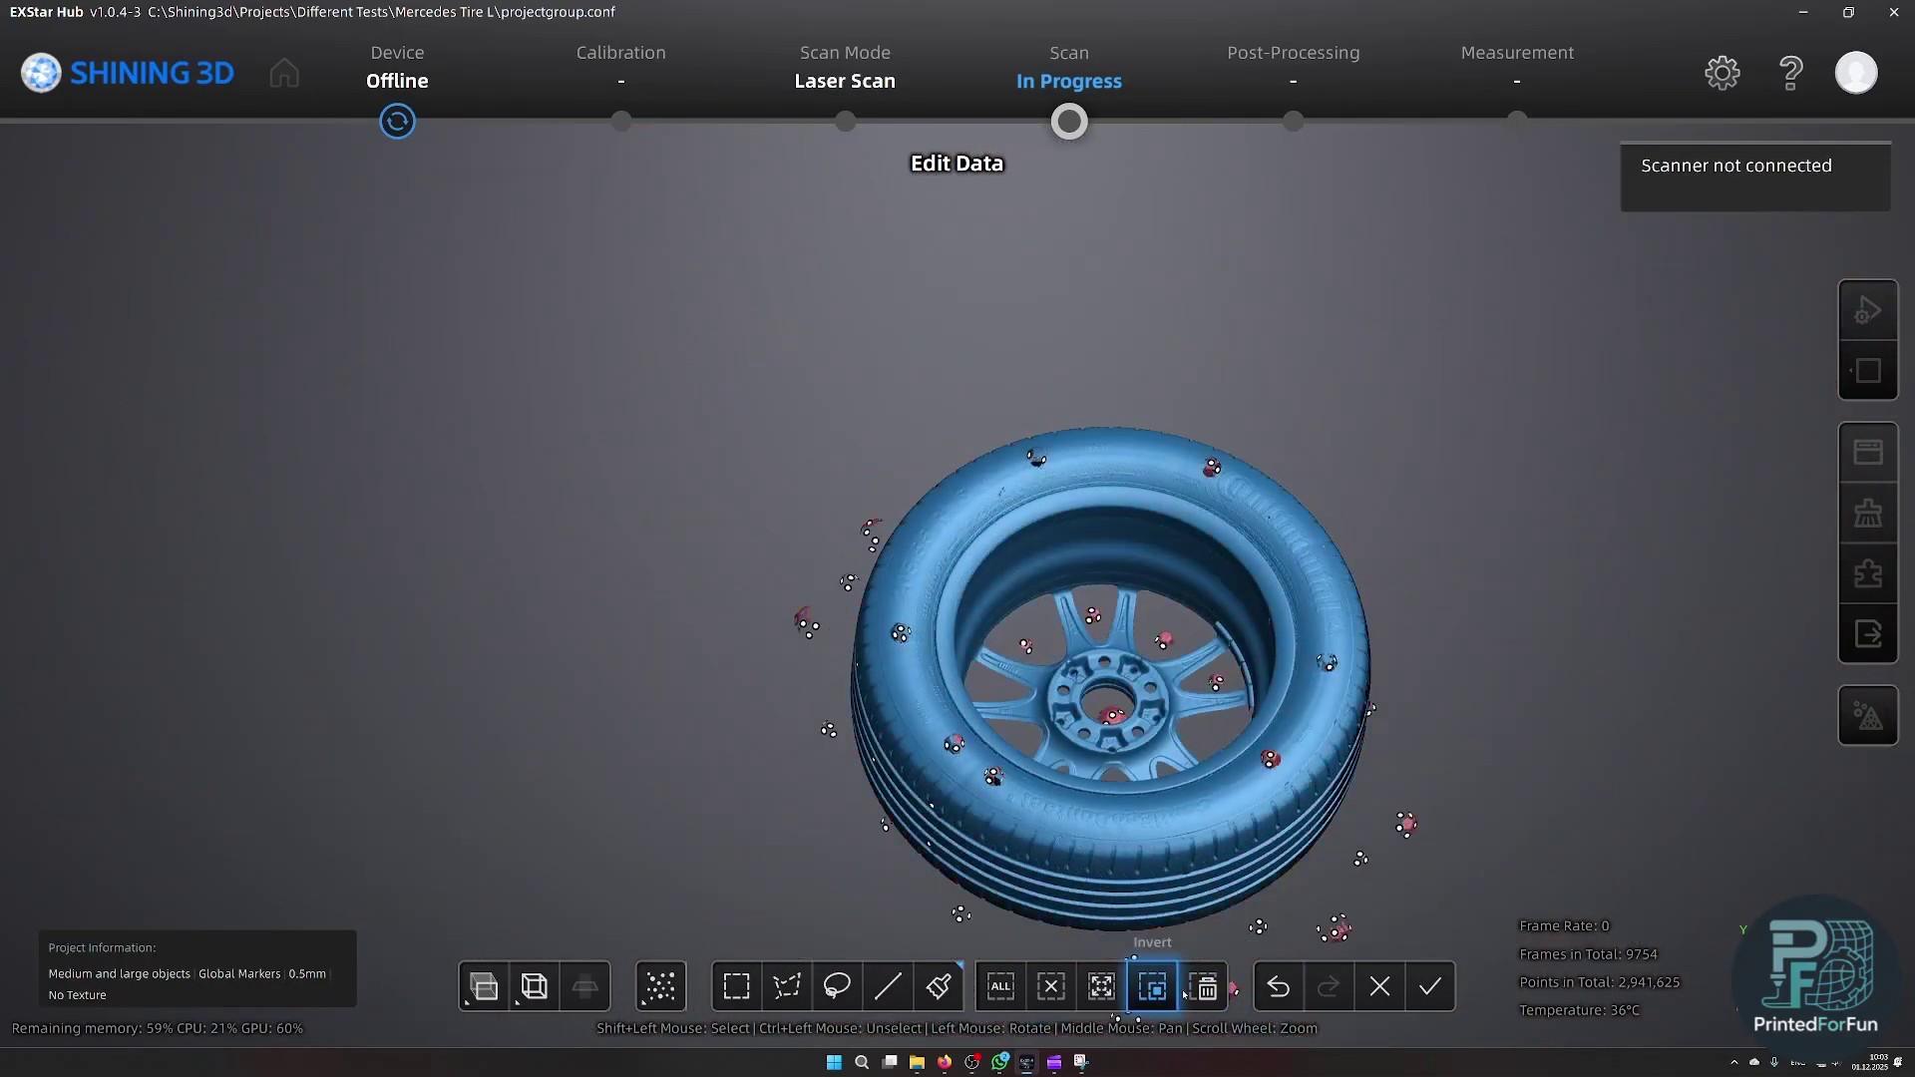
click(1207, 986)
click(1429, 986)
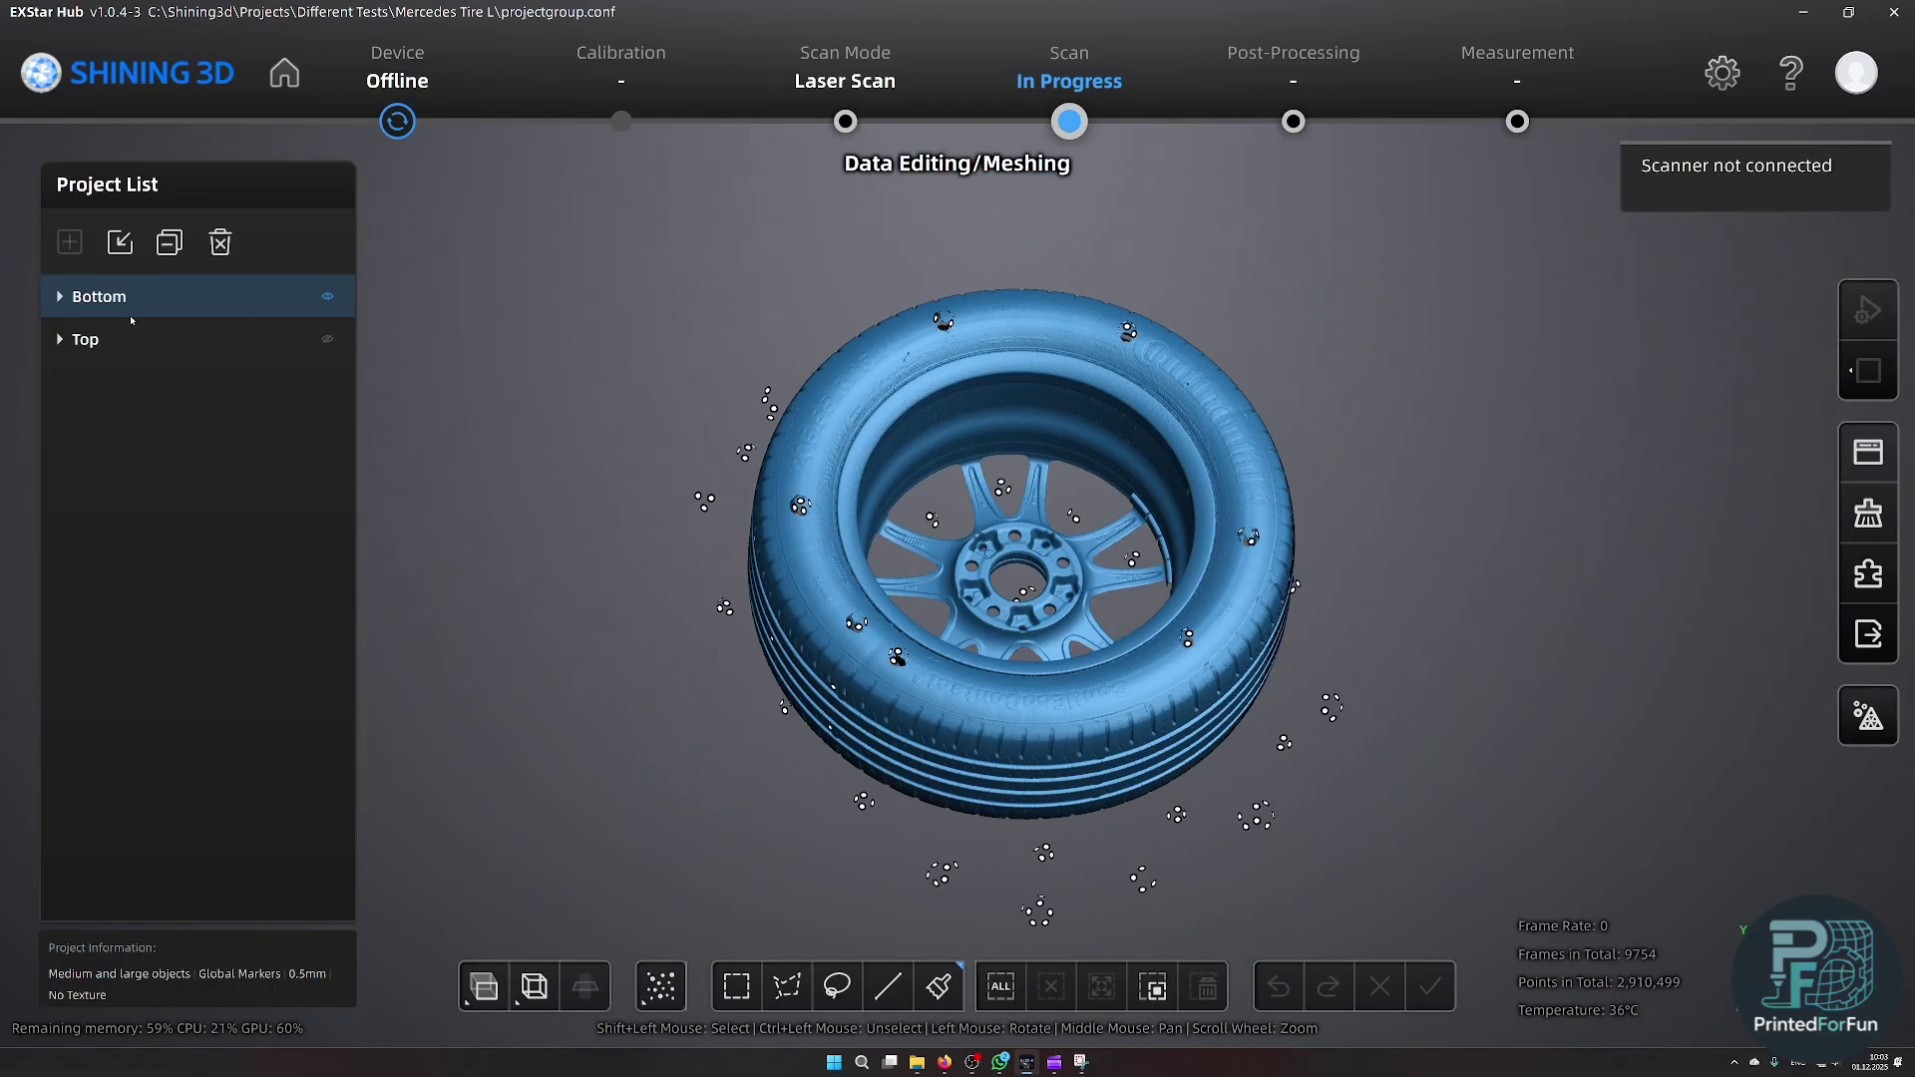
- Show the Top scan, select the floor points beneath the tire with a polygon and delete them
click(178, 346)
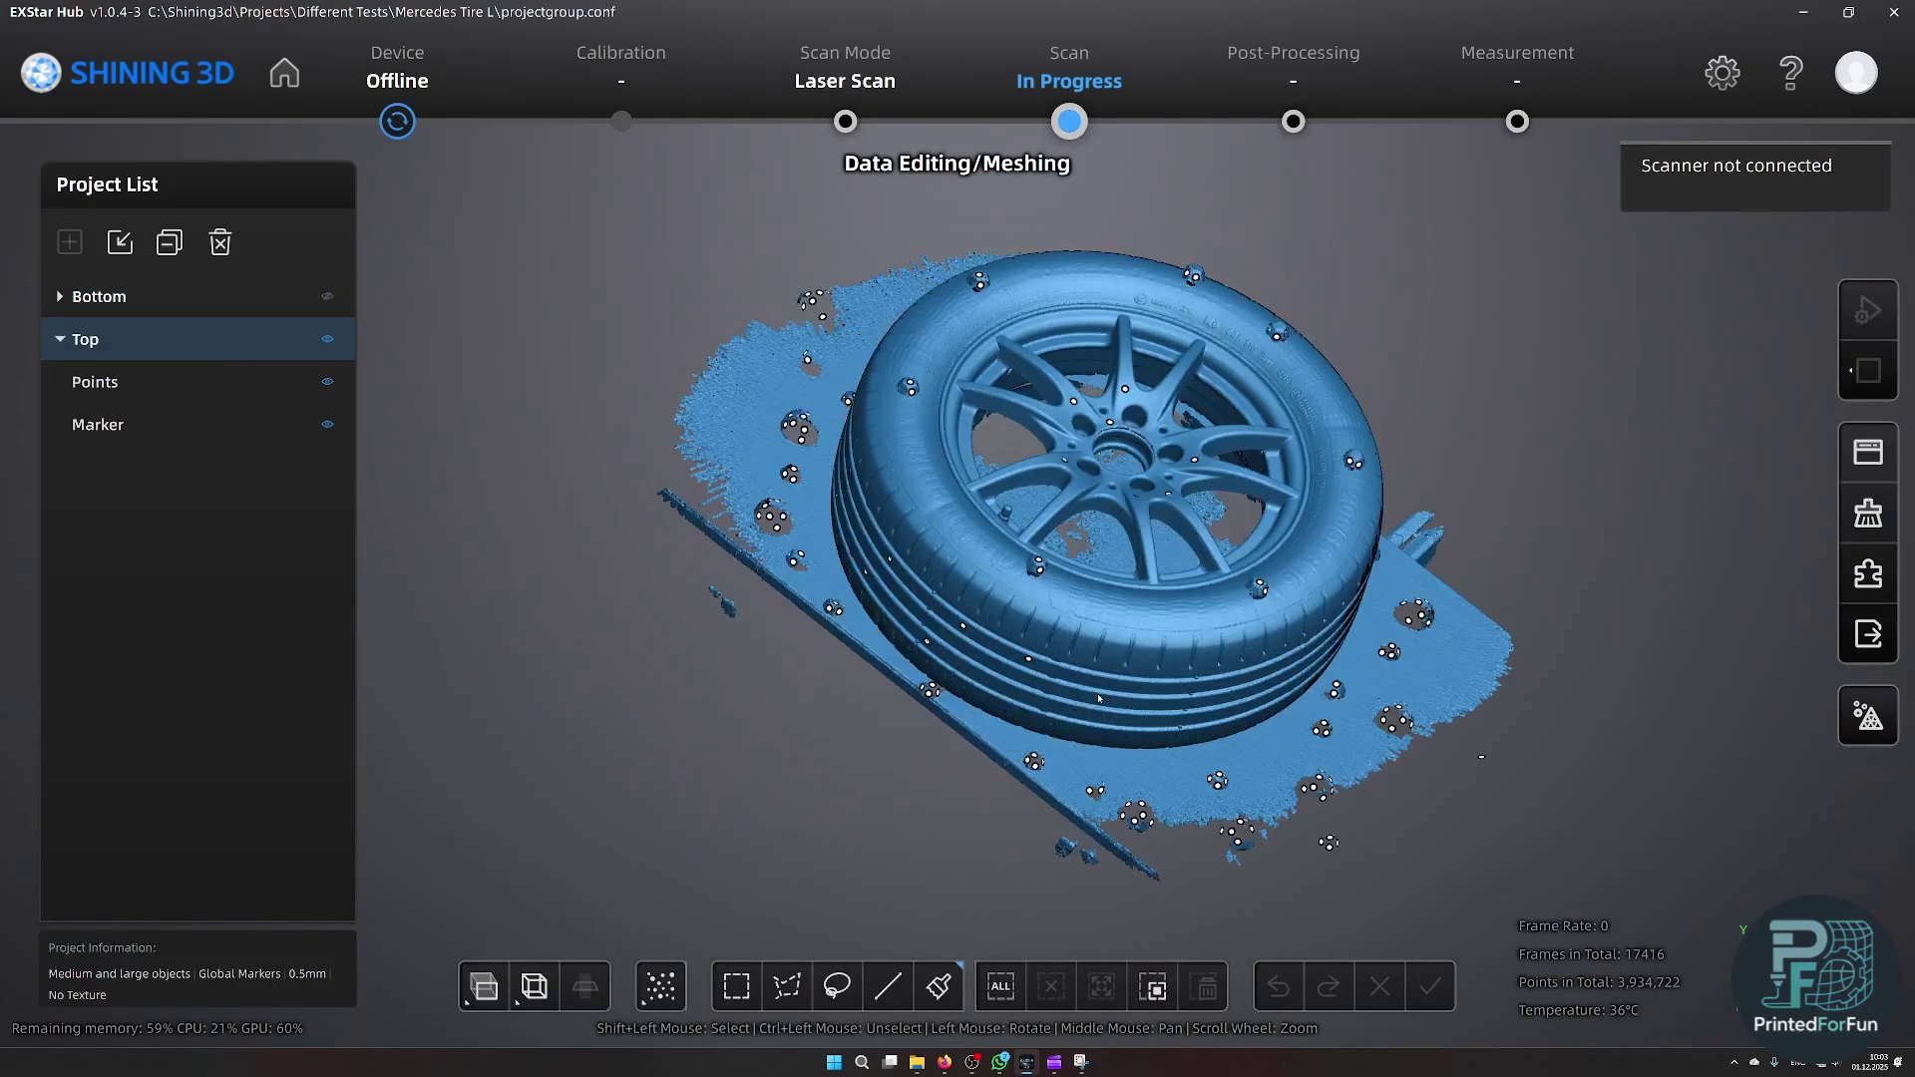
drag(1369, 564, 1507, 503)
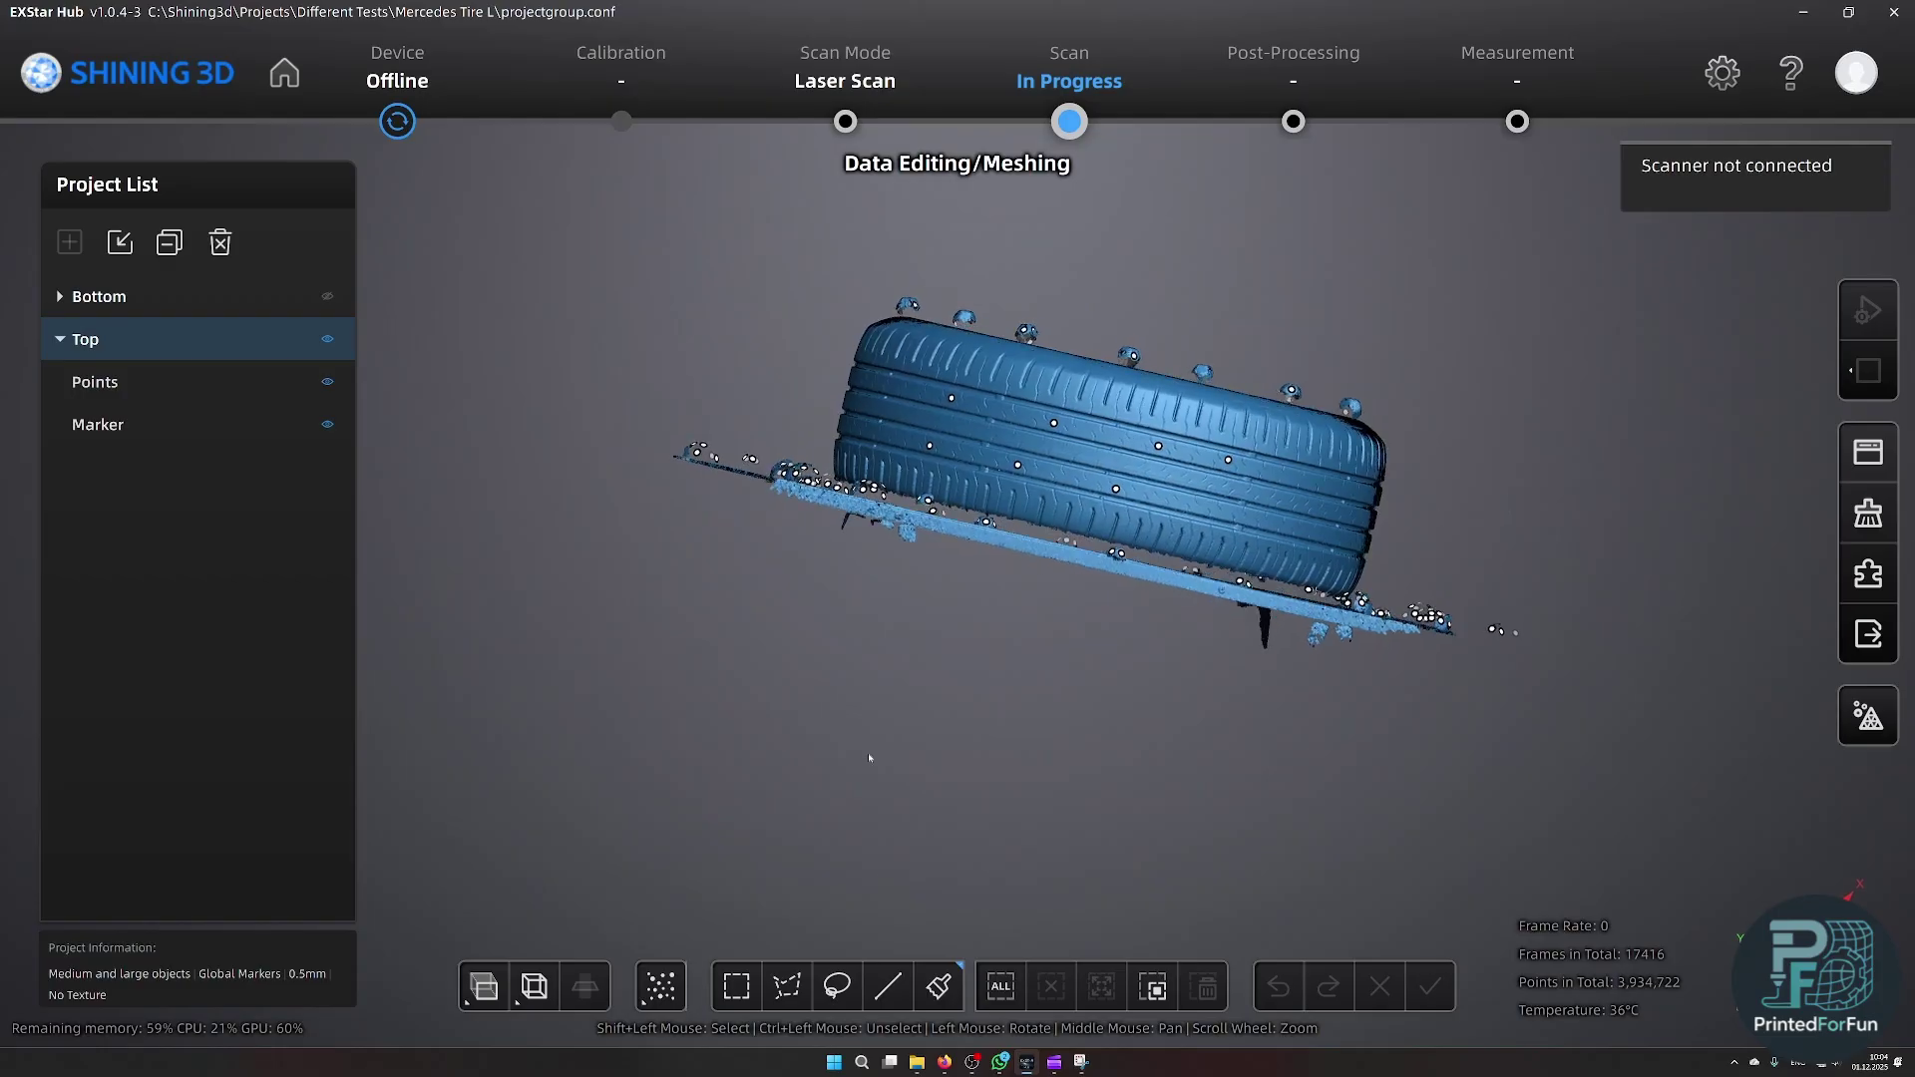
click(787, 987)
shift+click(562, 636)
drag(821, 572, 788, 703)
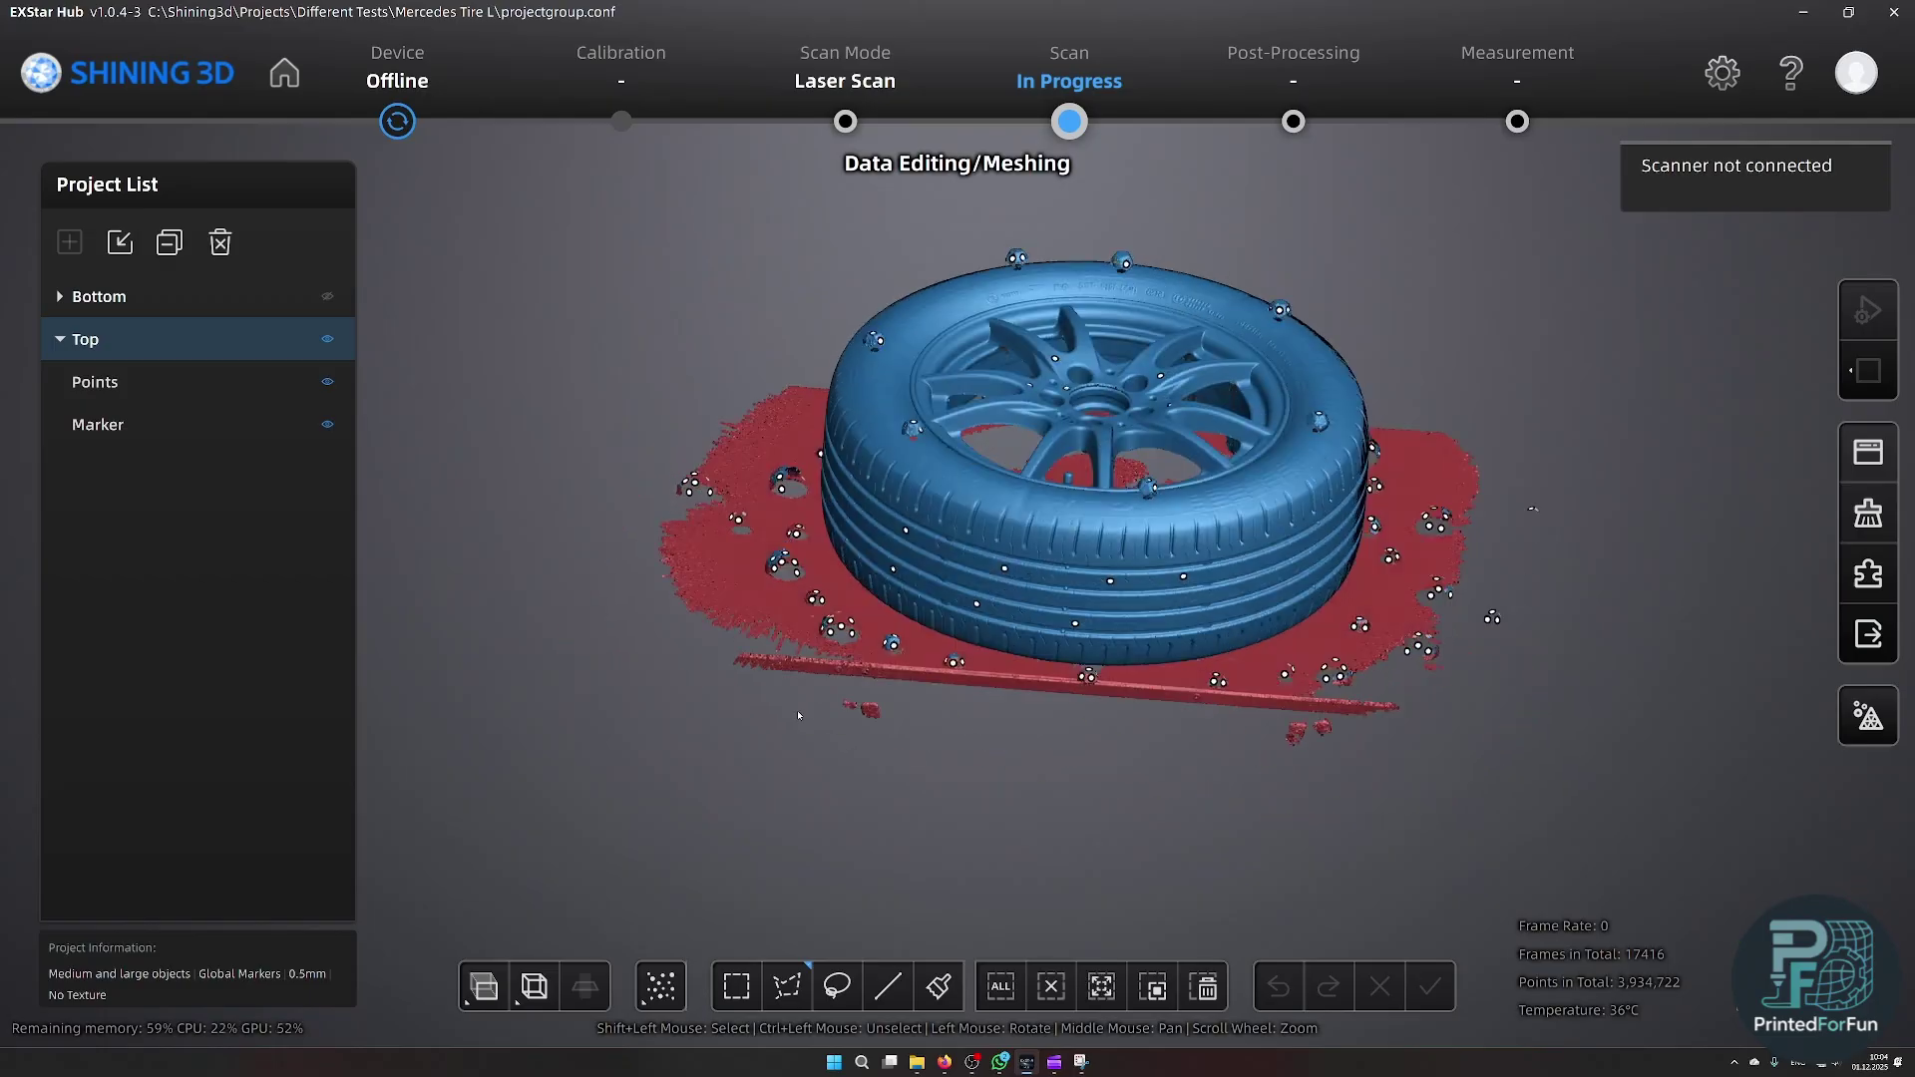
click(1206, 988)
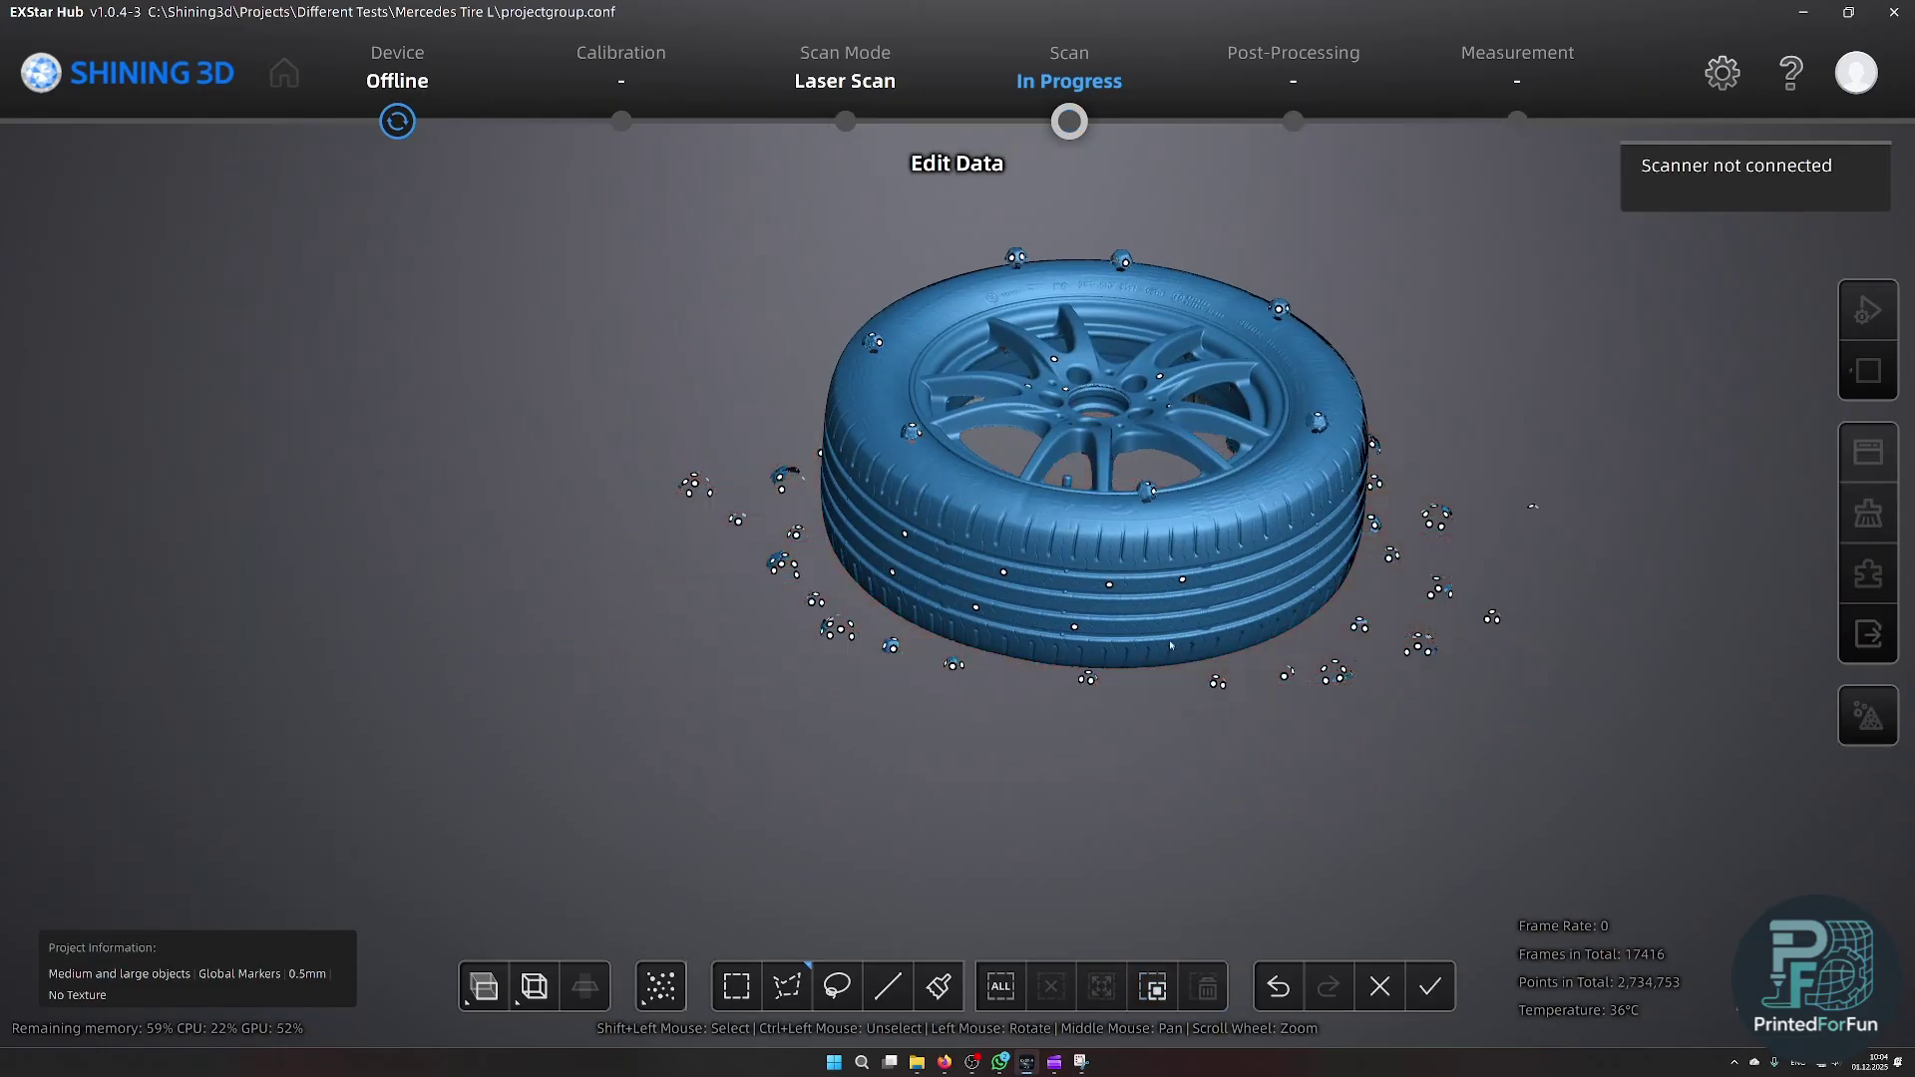
- Paint patches on a wheel spoke and the tire sidewall with the Paint Brush and extend the selection to all connected points
click(937, 986)
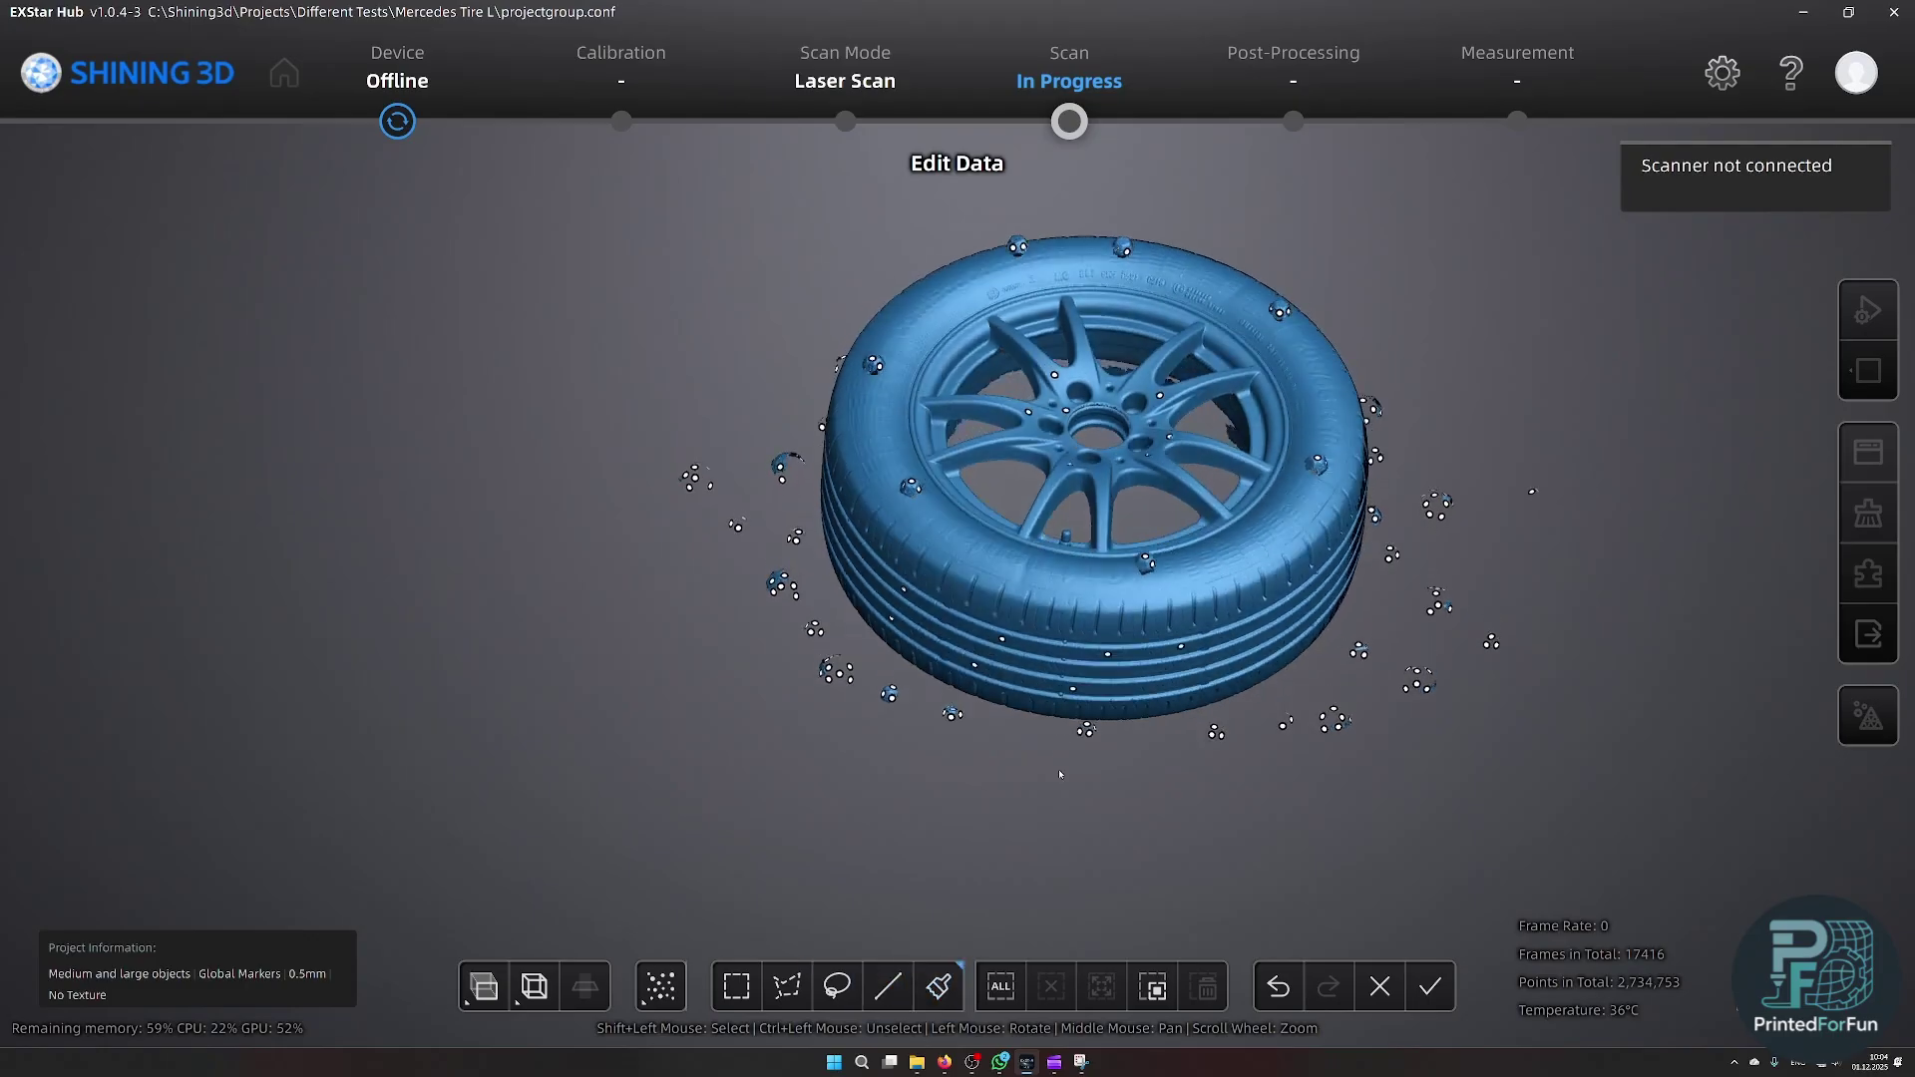
scroll(1042, 411, up, 5)
drag(1042, 412, 1019, 449)
drag(703, 523, 703, 584)
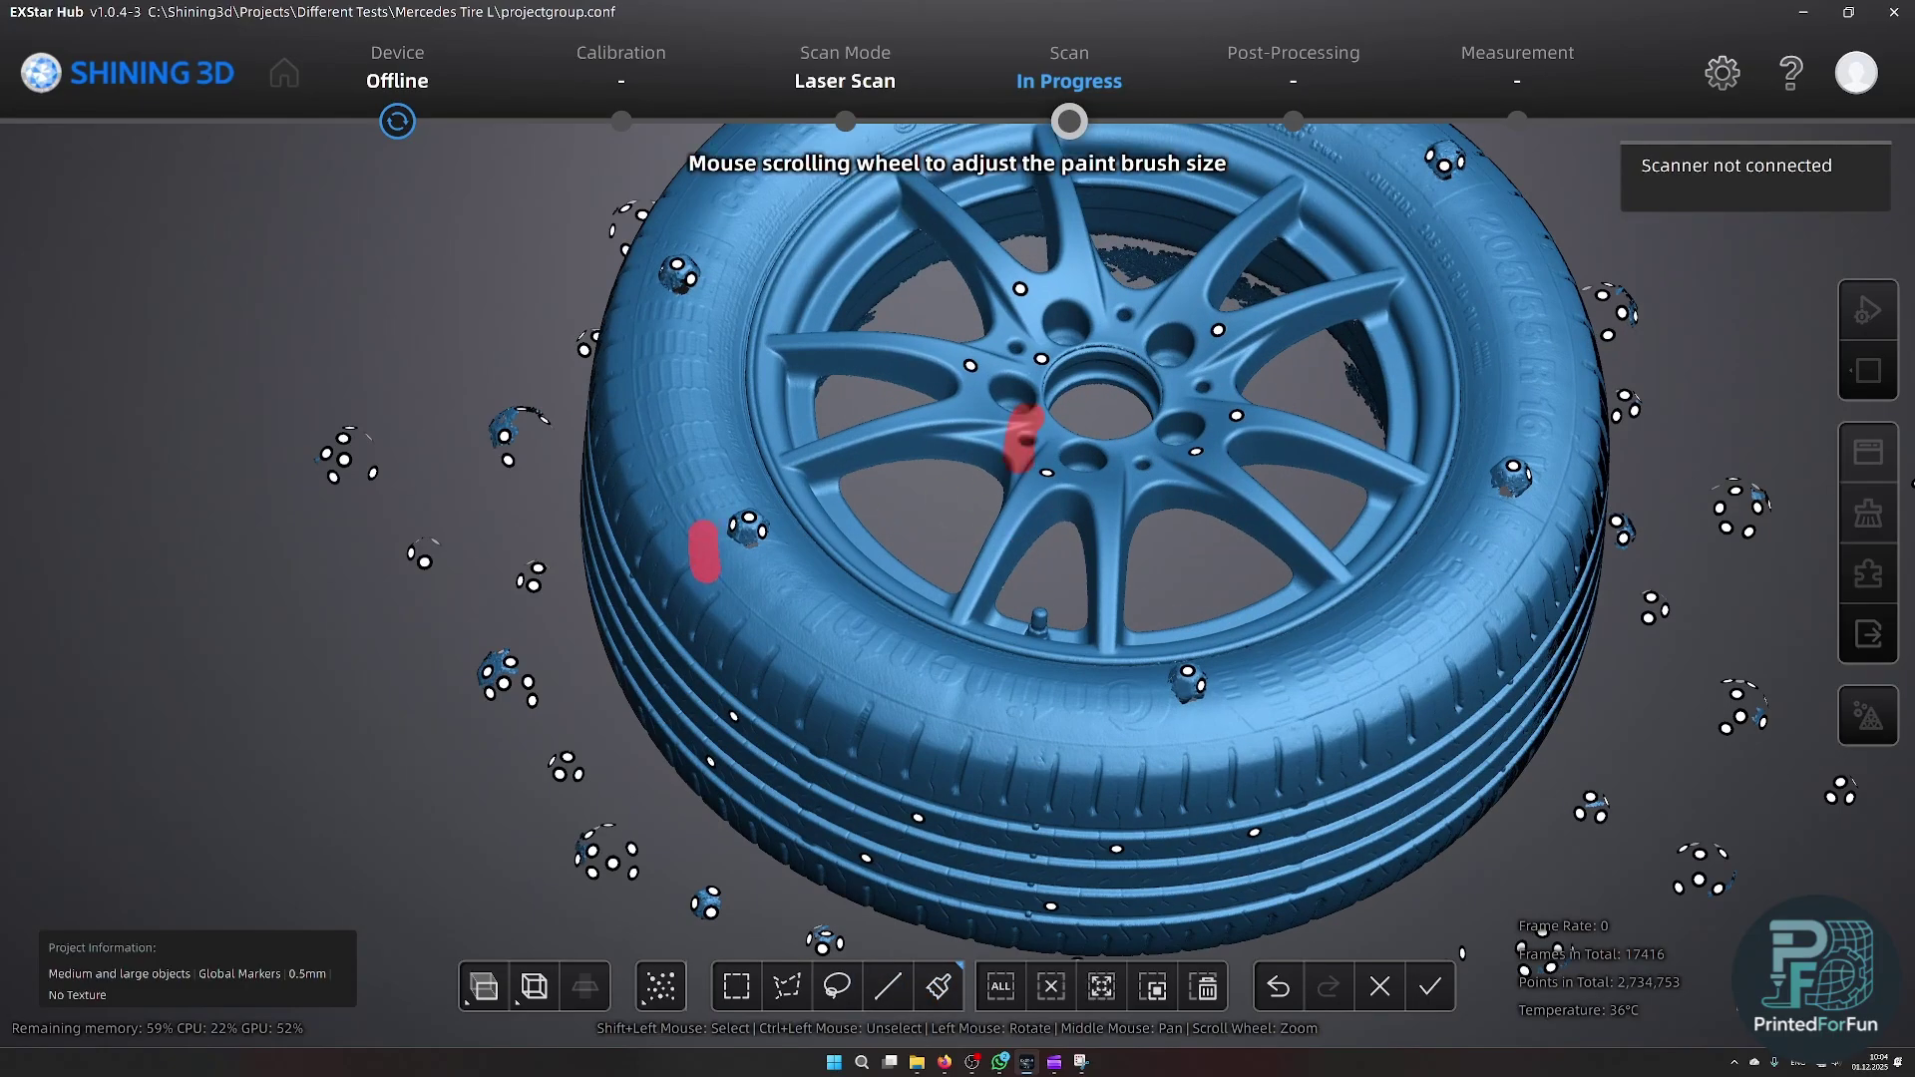
scroll(703, 559, down, 5)
click(1100, 990)
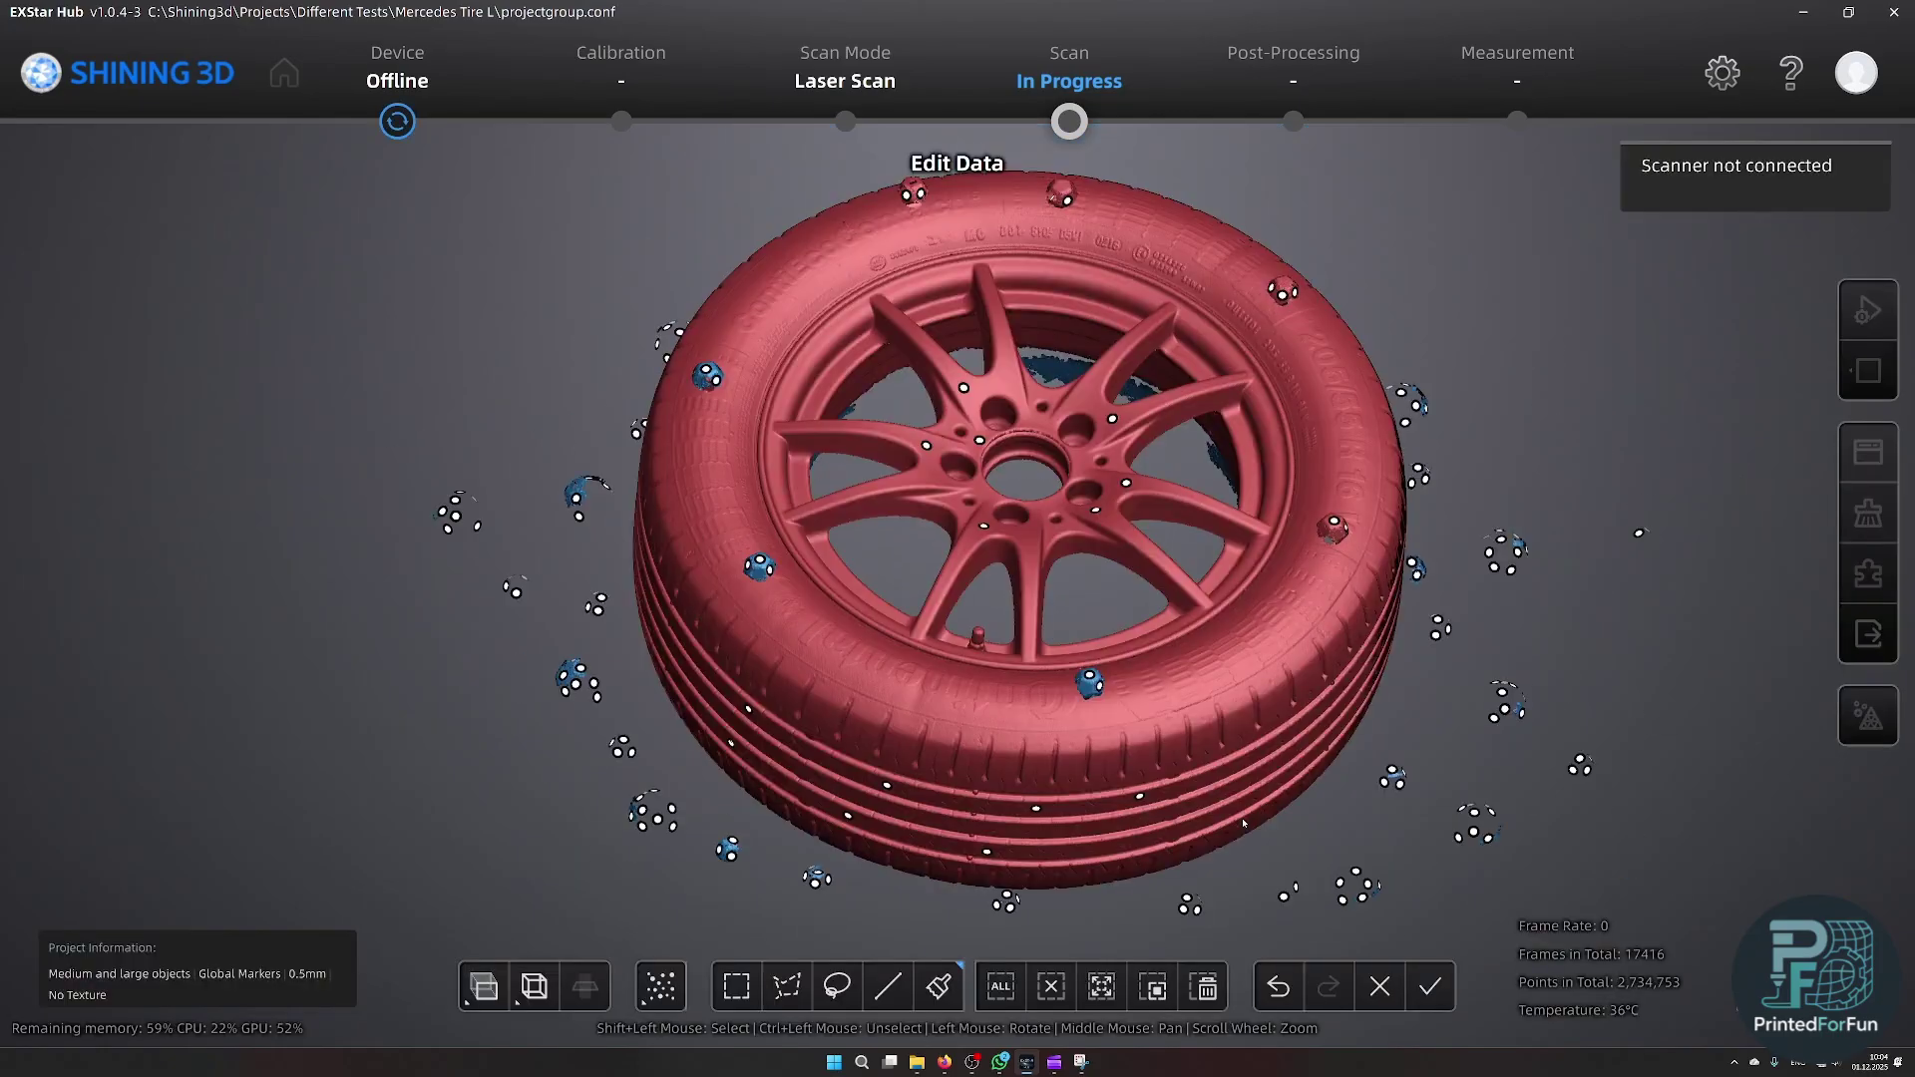
- Invert the selection to the loose points around the tire in the Top scan and delete them
drag(1641, 634, 1508, 781)
drag(1773, 619, 1504, 798)
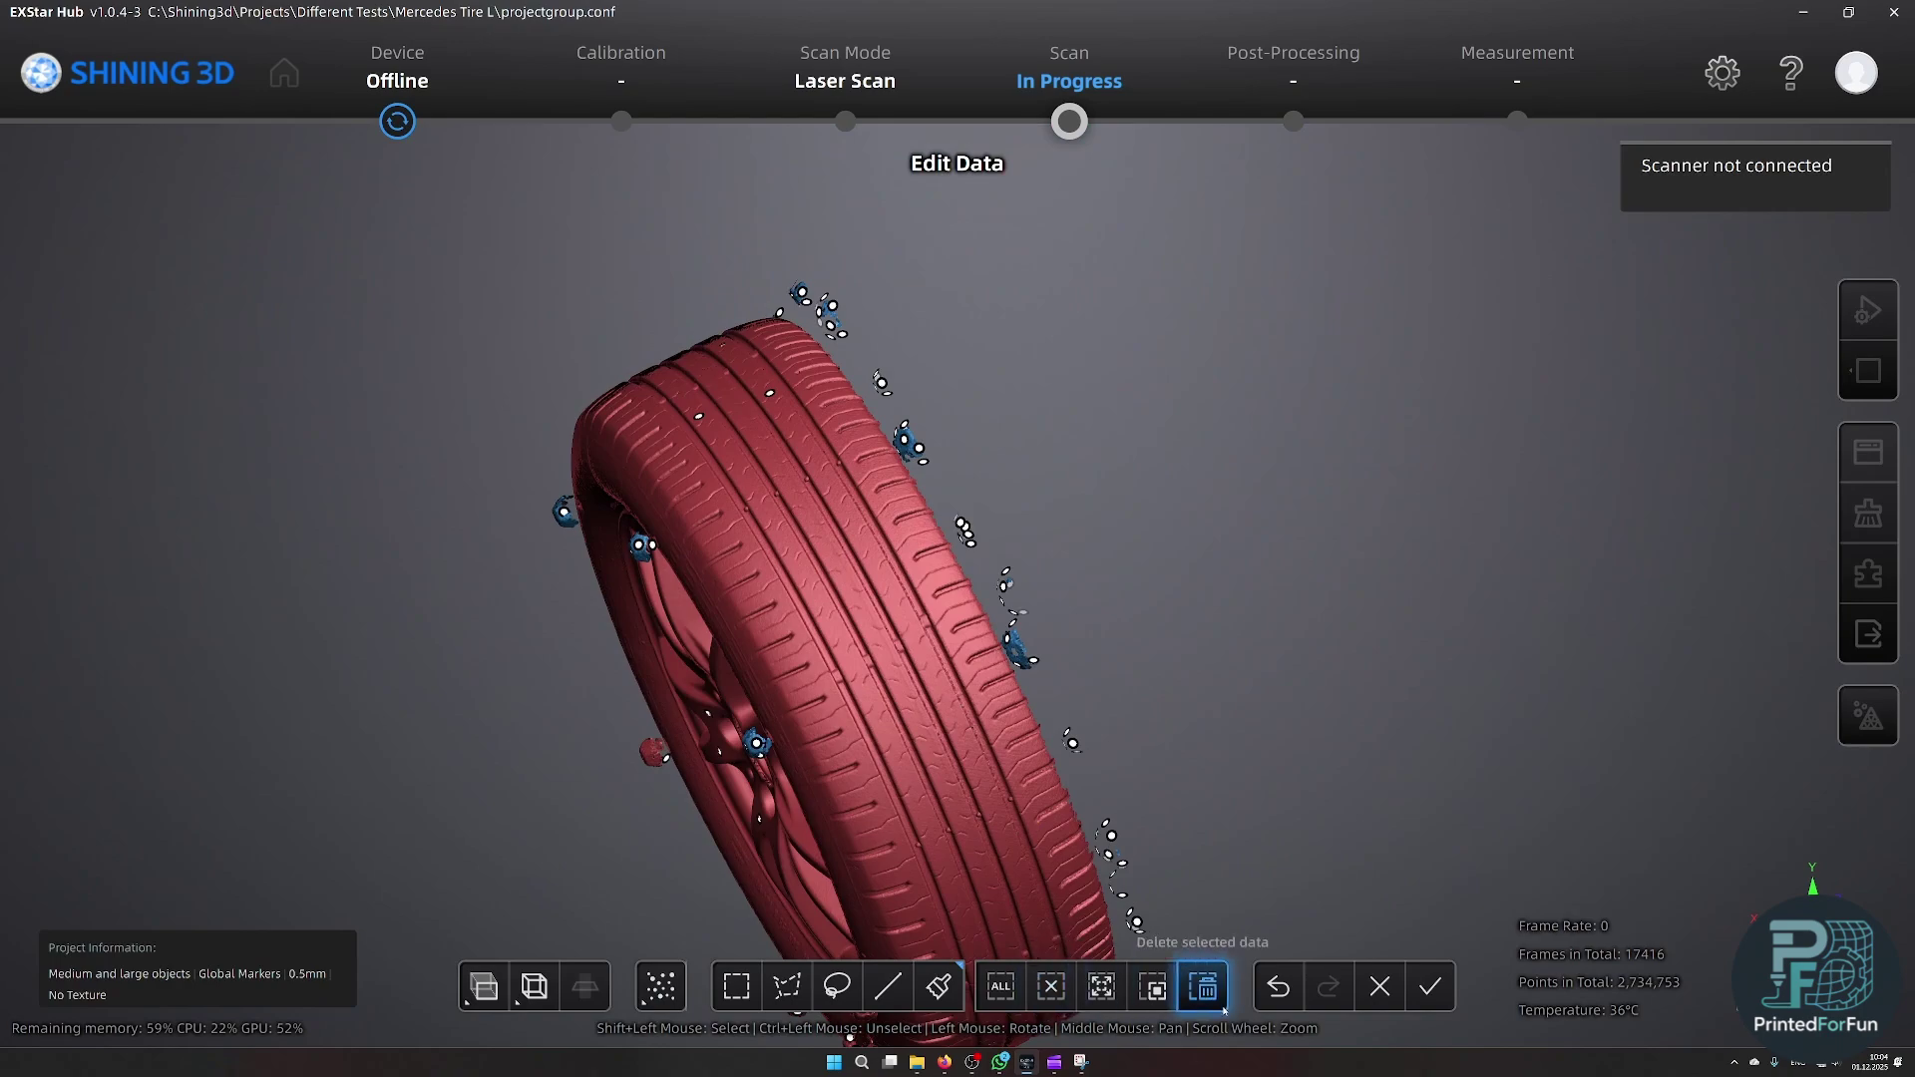
click(1152, 987)
click(1200, 985)
- Select the points of three marker blocks still sitting on the Top scan's sidewall with polygon selections
drag(1242, 798, 996, 461)
scroll(828, 204, up, 5)
scroll(996, 461, up, 5)
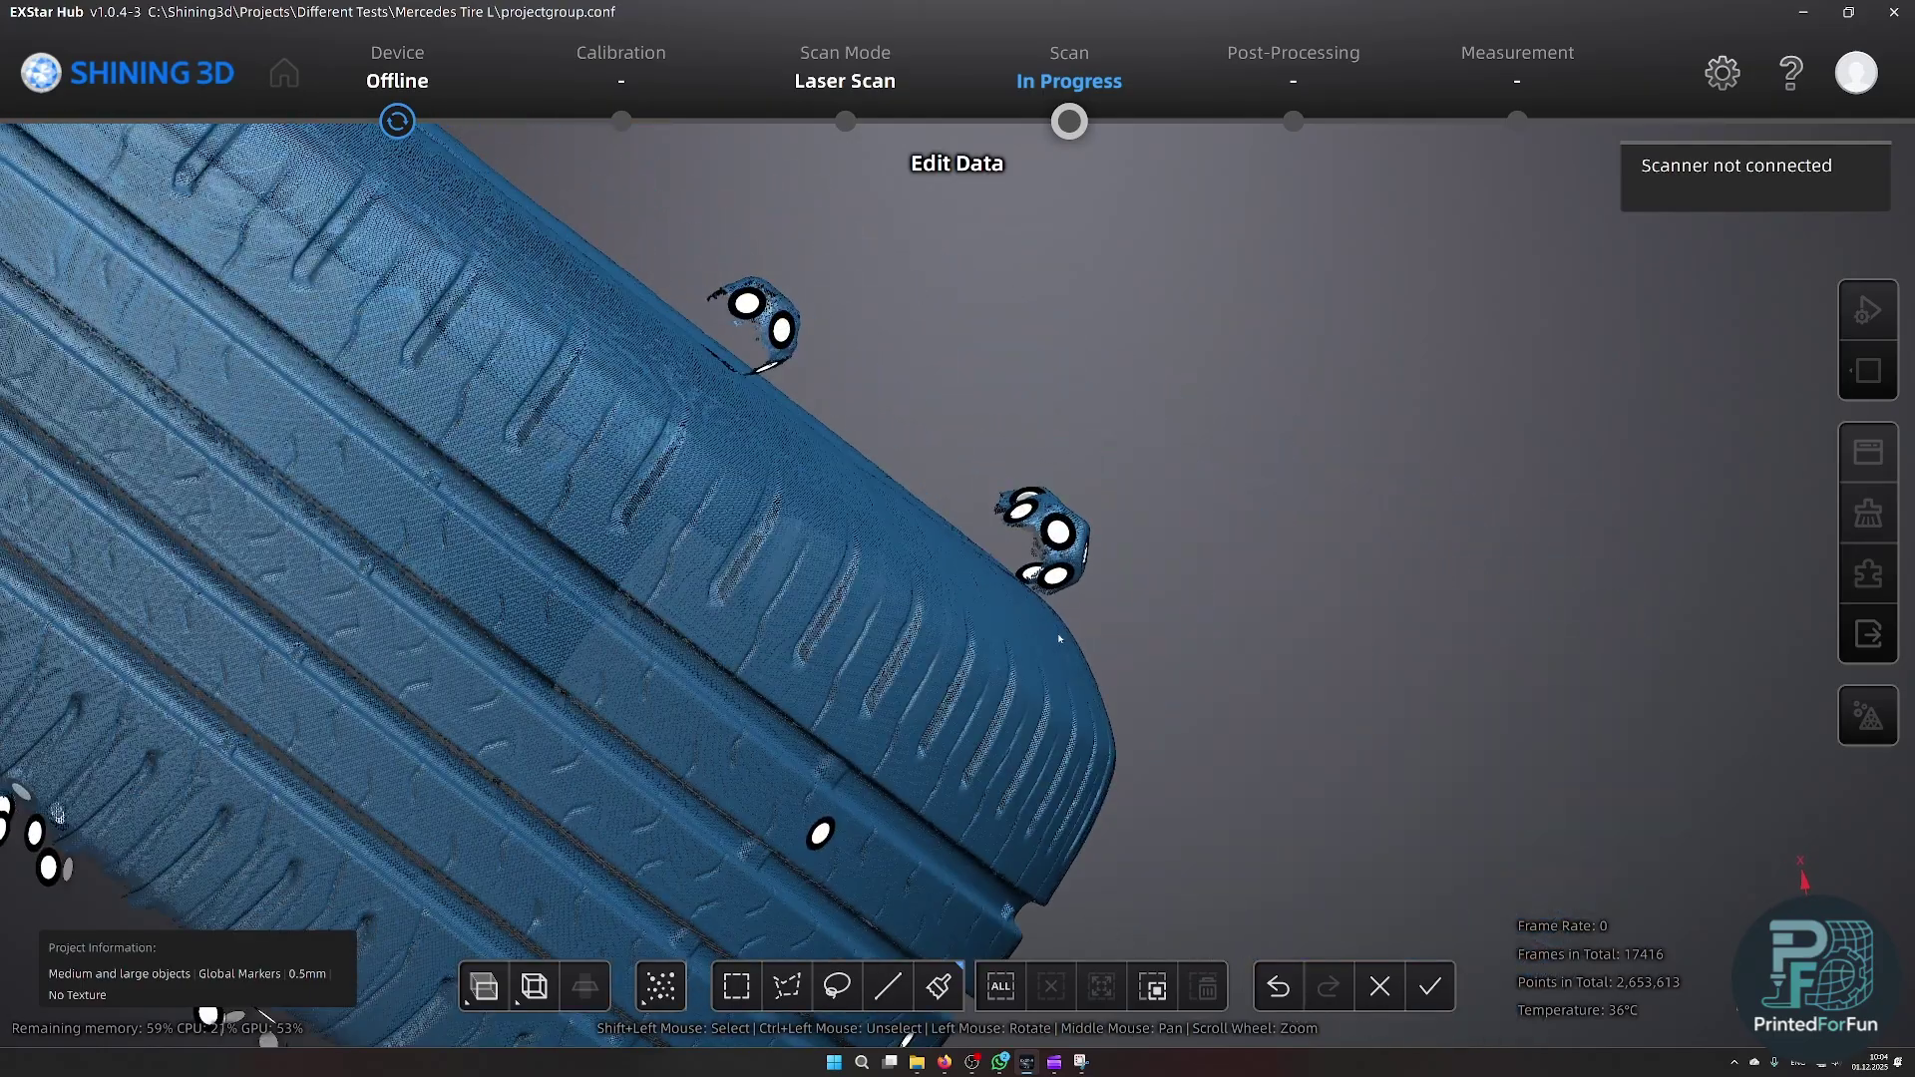
click(787, 986)
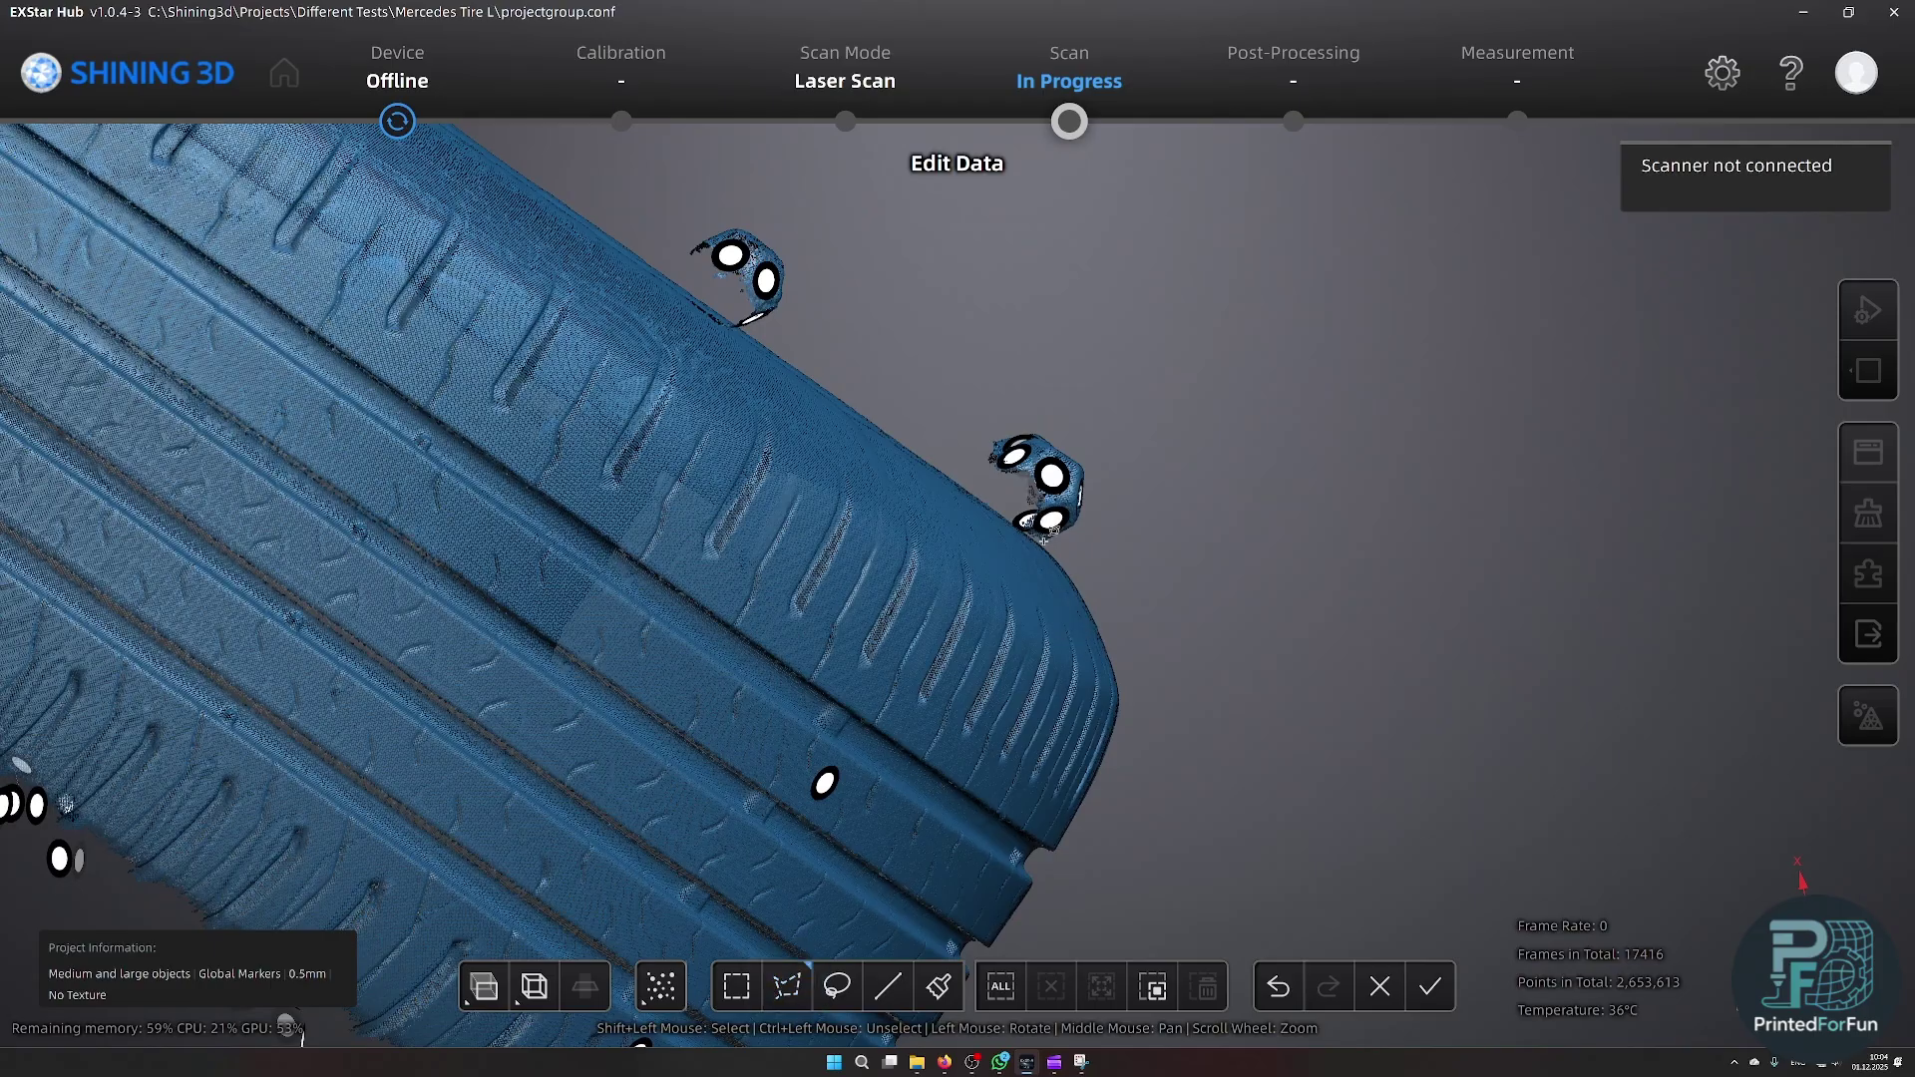
shift+click(980, 499)
shift+click(944, 371)
shift+click(1262, 495)
scroll(998, 431, down, 6)
mouse_move(997, 431)
mouse_down()
mouse_move(889, 496)
mouse_move(979, 492)
mouse_up()
scroll(936, 783, up, 6)
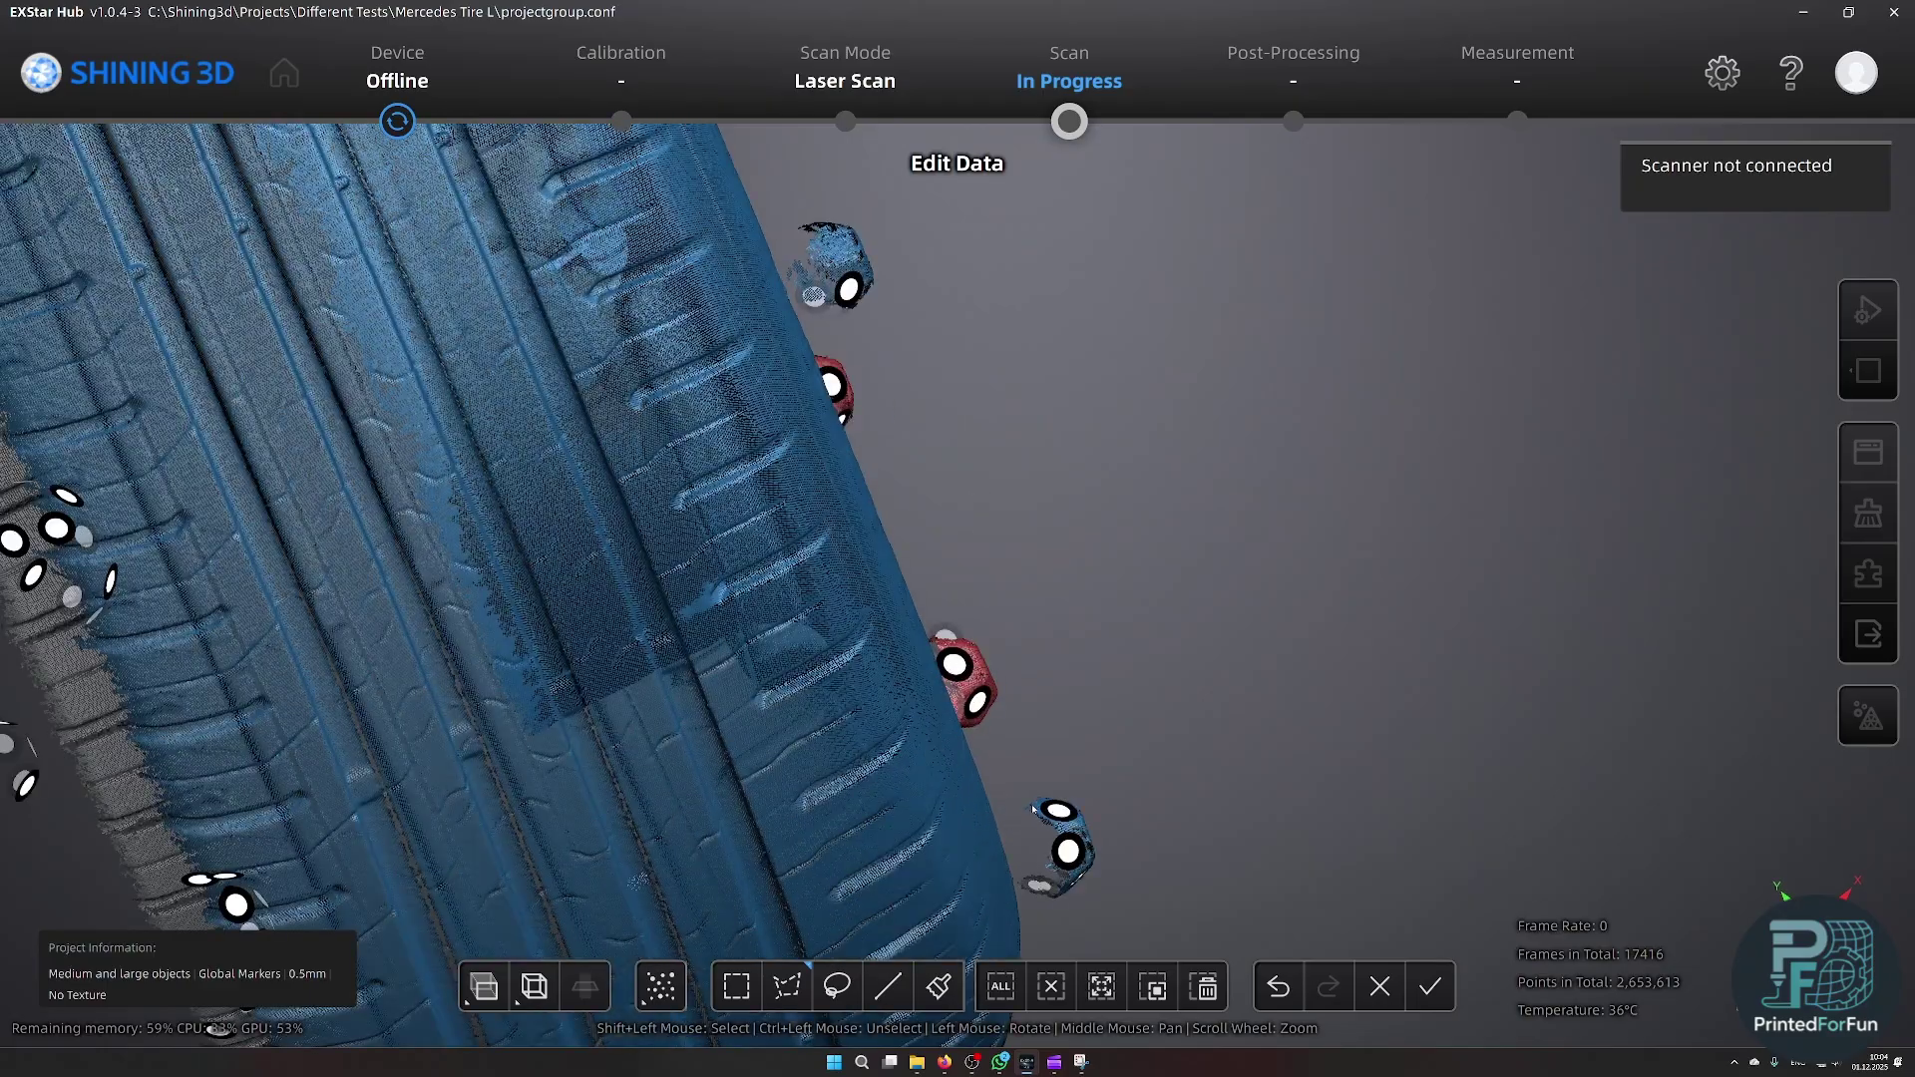
middle_drag(936, 783, 871, 603)
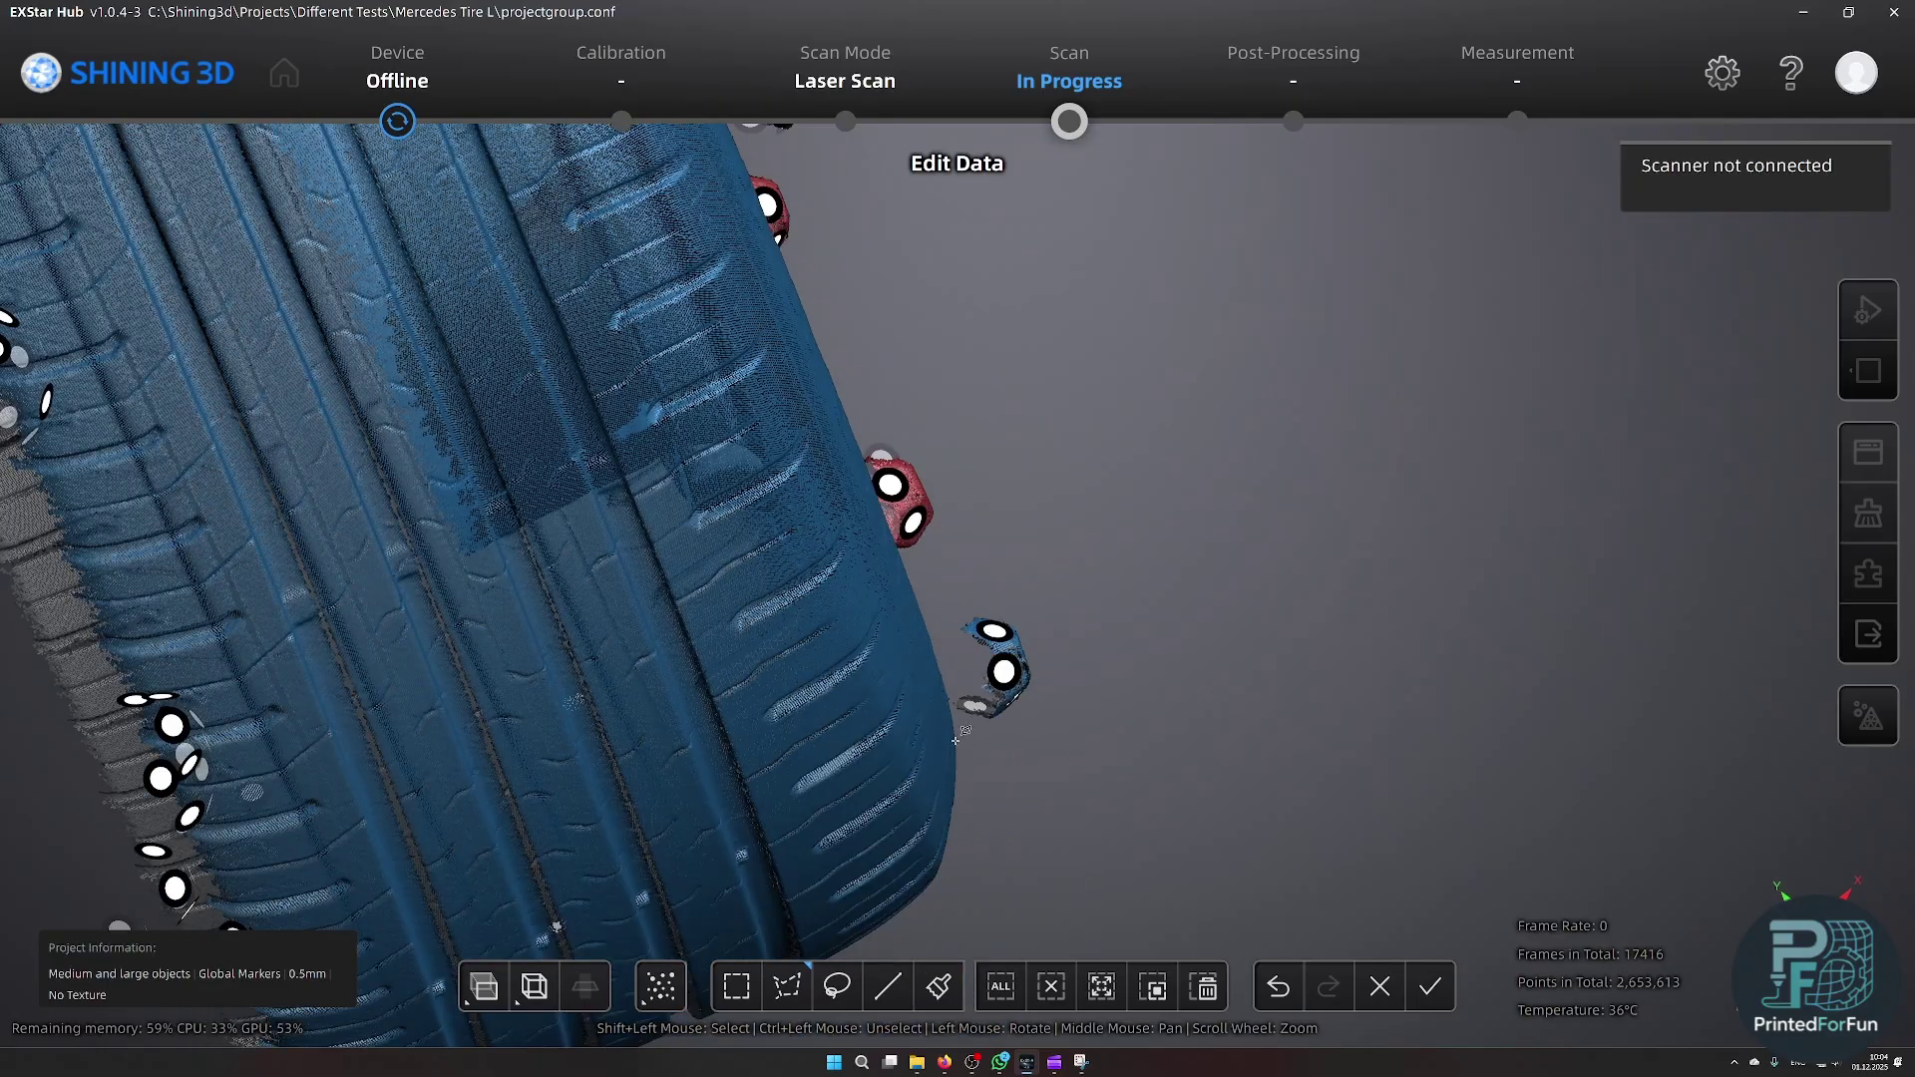
shift+click(1107, 801)
- Add the last marker block on the sidewall to the selection, delete the selected points and apply the edits to the Top scan
drag(887, 264, 390, 473)
scroll(847, 539, down, 6)
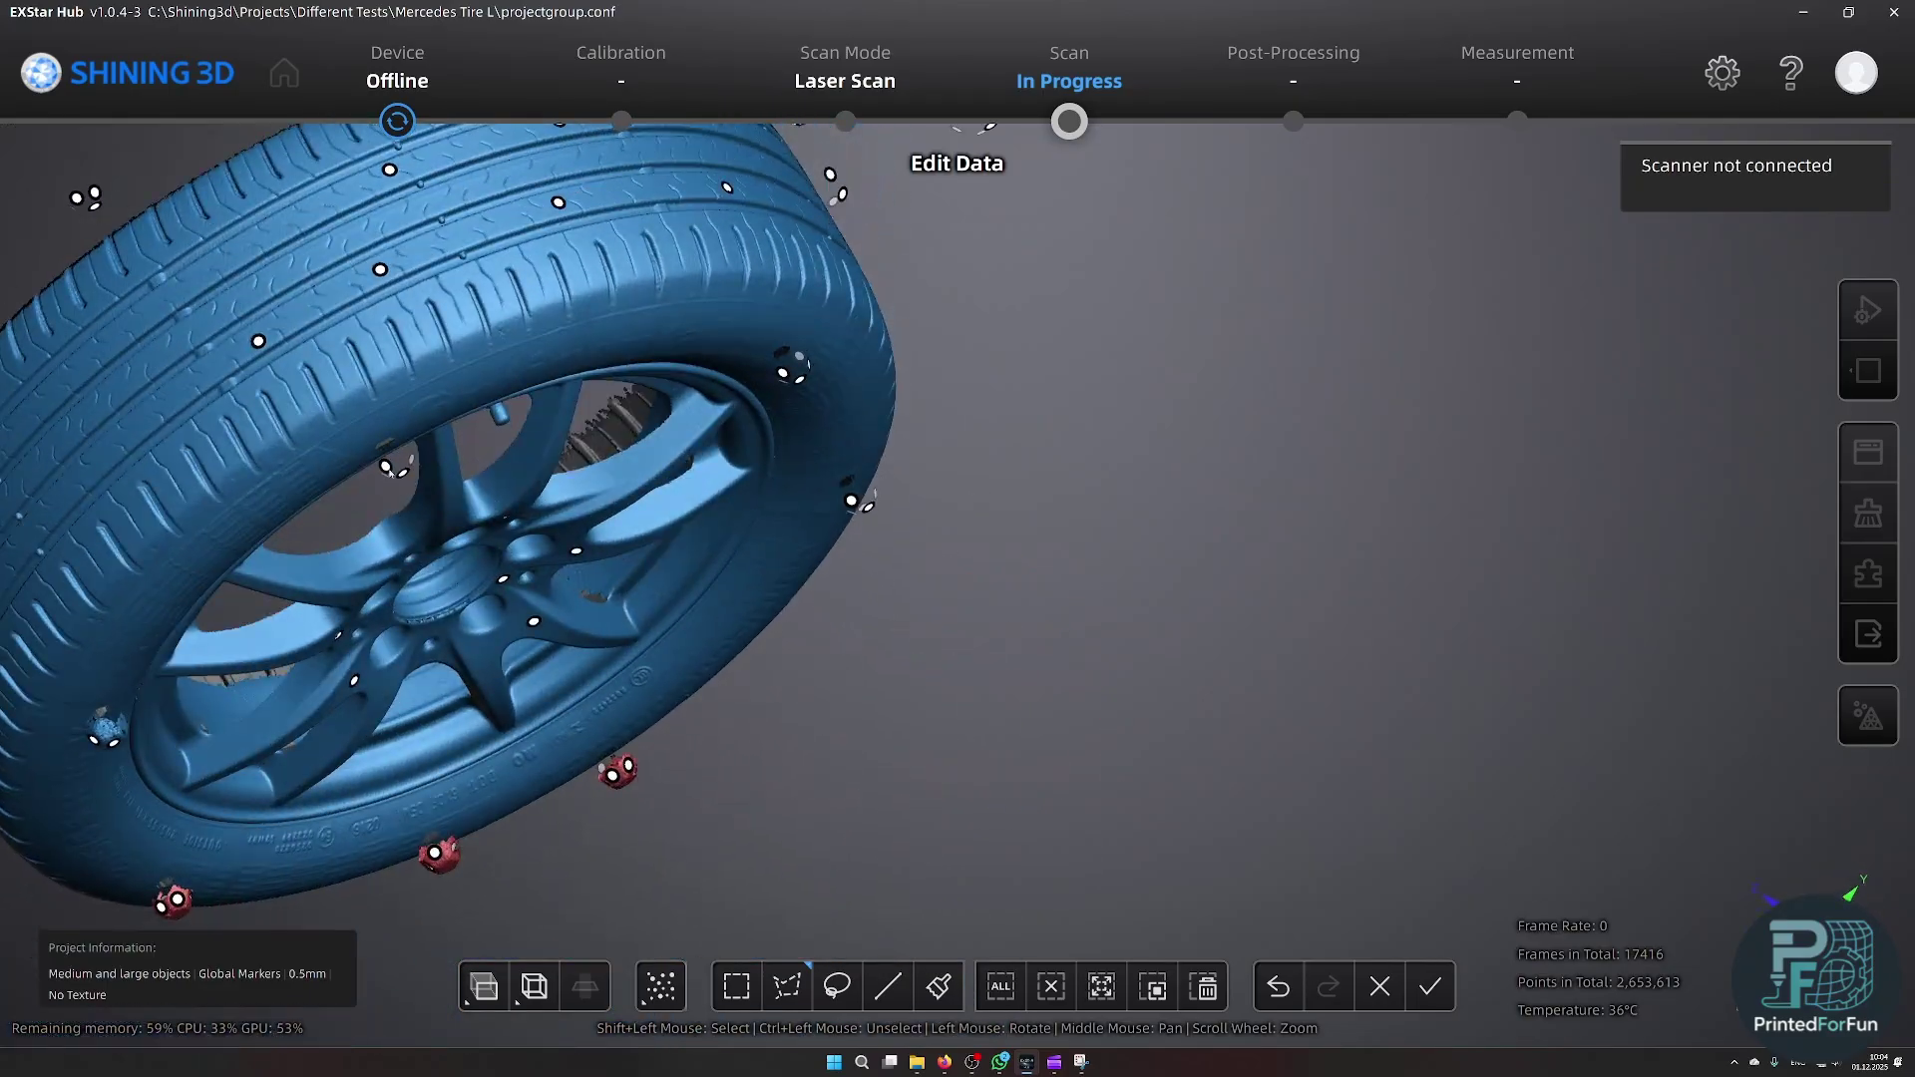
middle_drag(390, 473, 1337, 210)
drag(1336, 211, 1017, 399)
scroll(778, 369, up, 3)
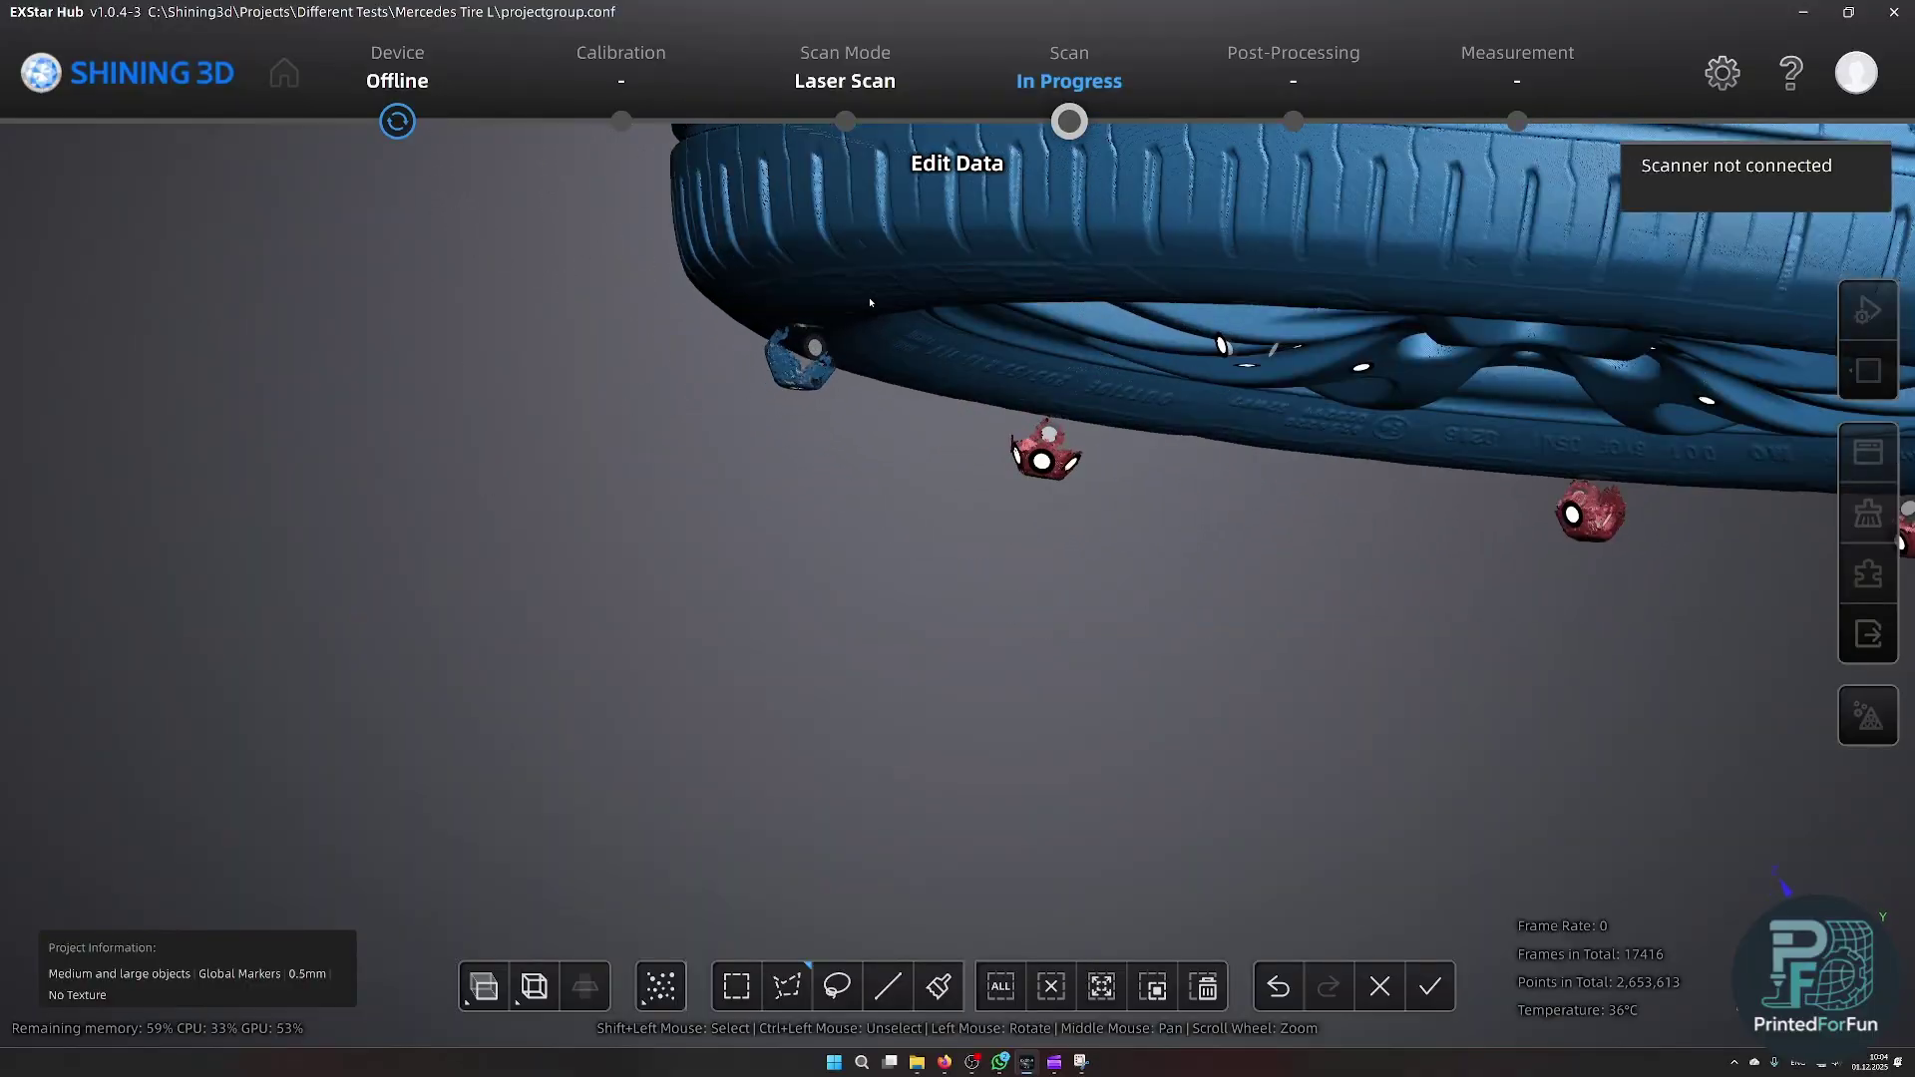
drag(869, 302, 886, 502)
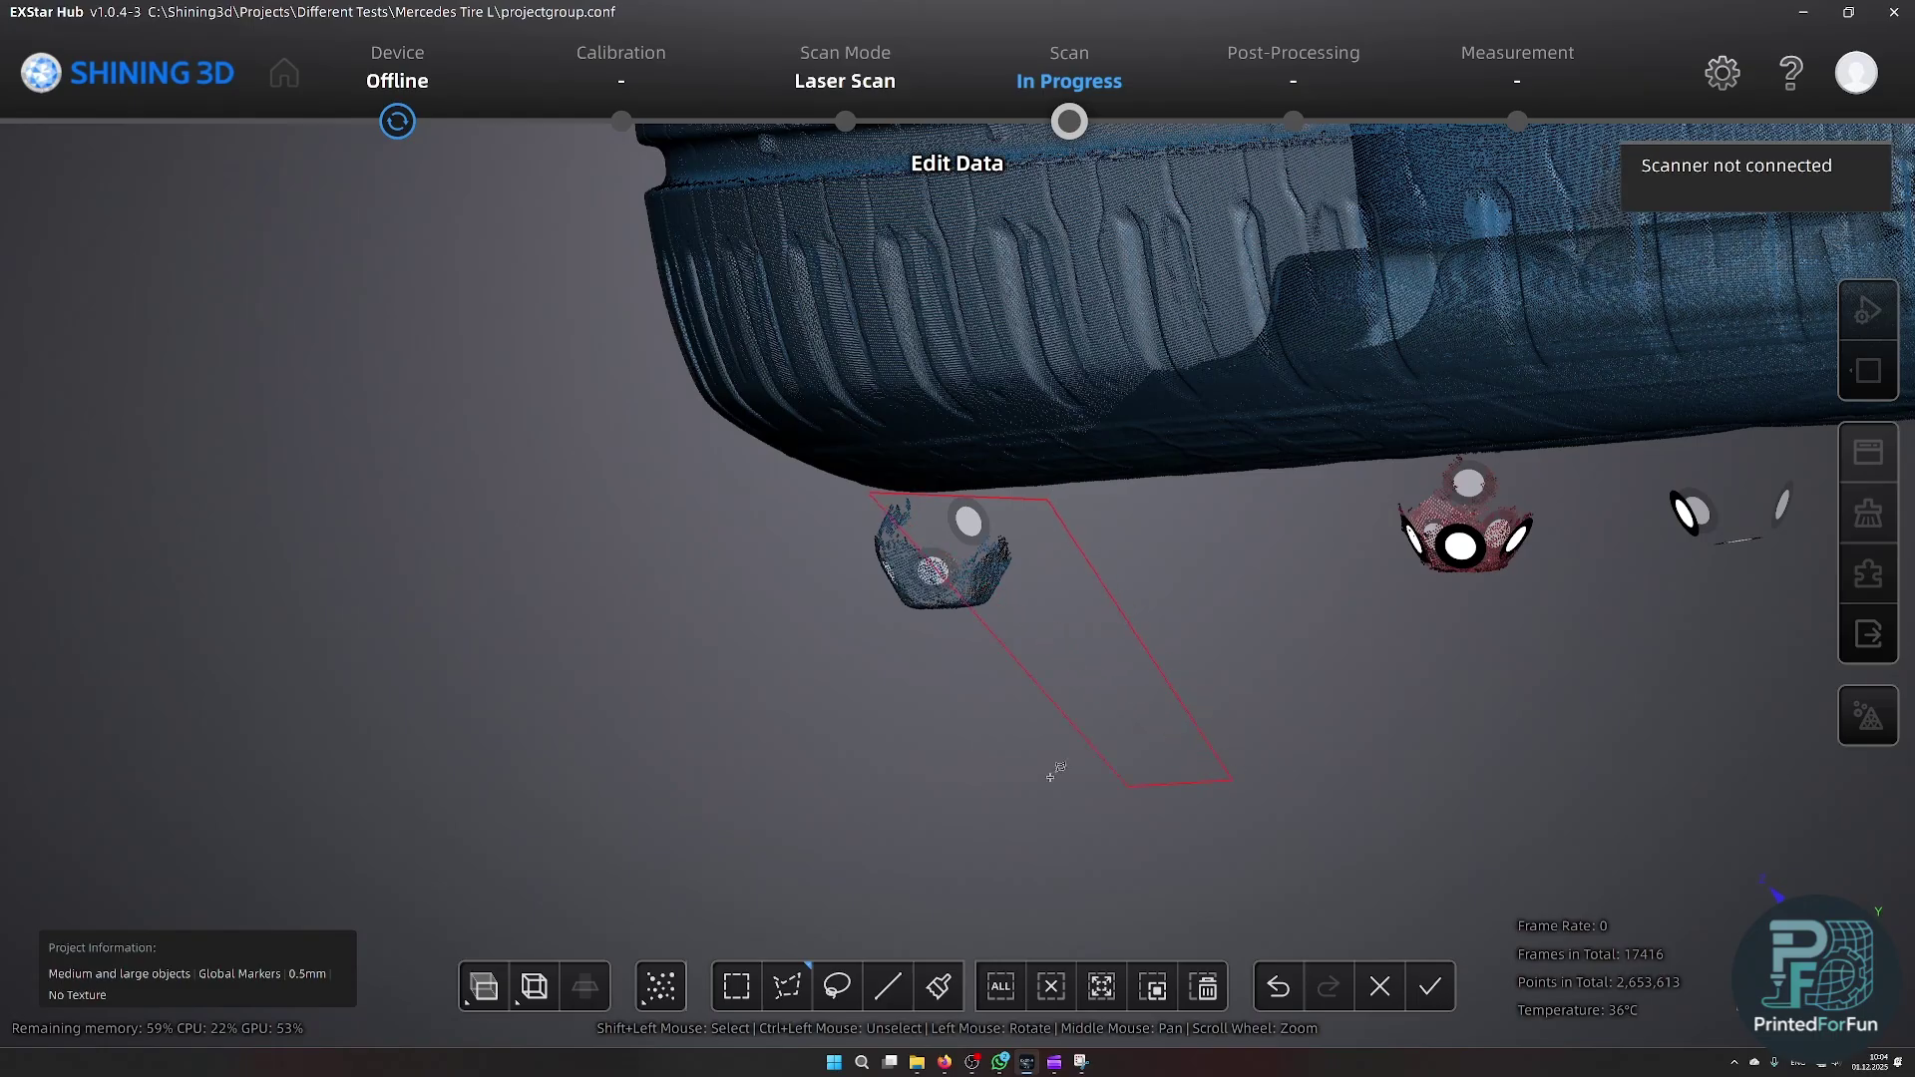
double_click(604, 678)
drag(605, 678, 1122, 558)
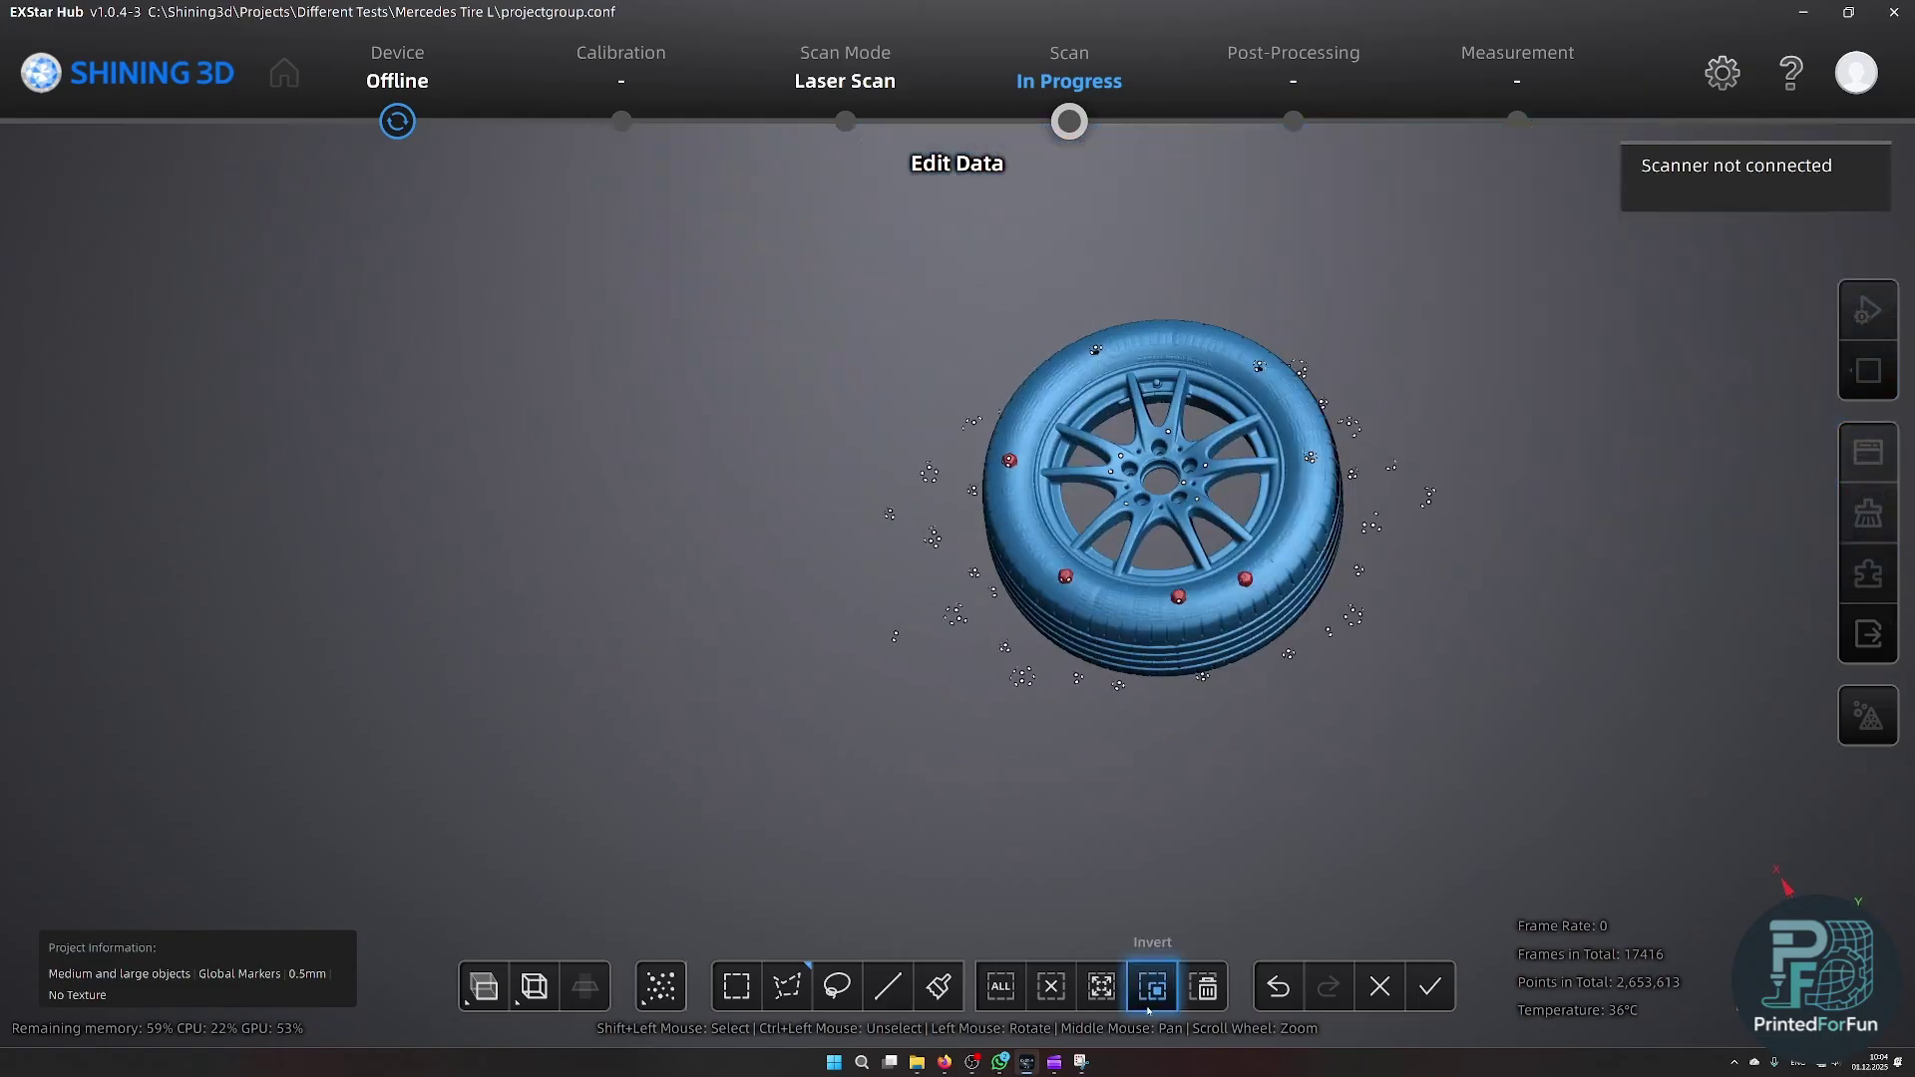
click(1429, 987)
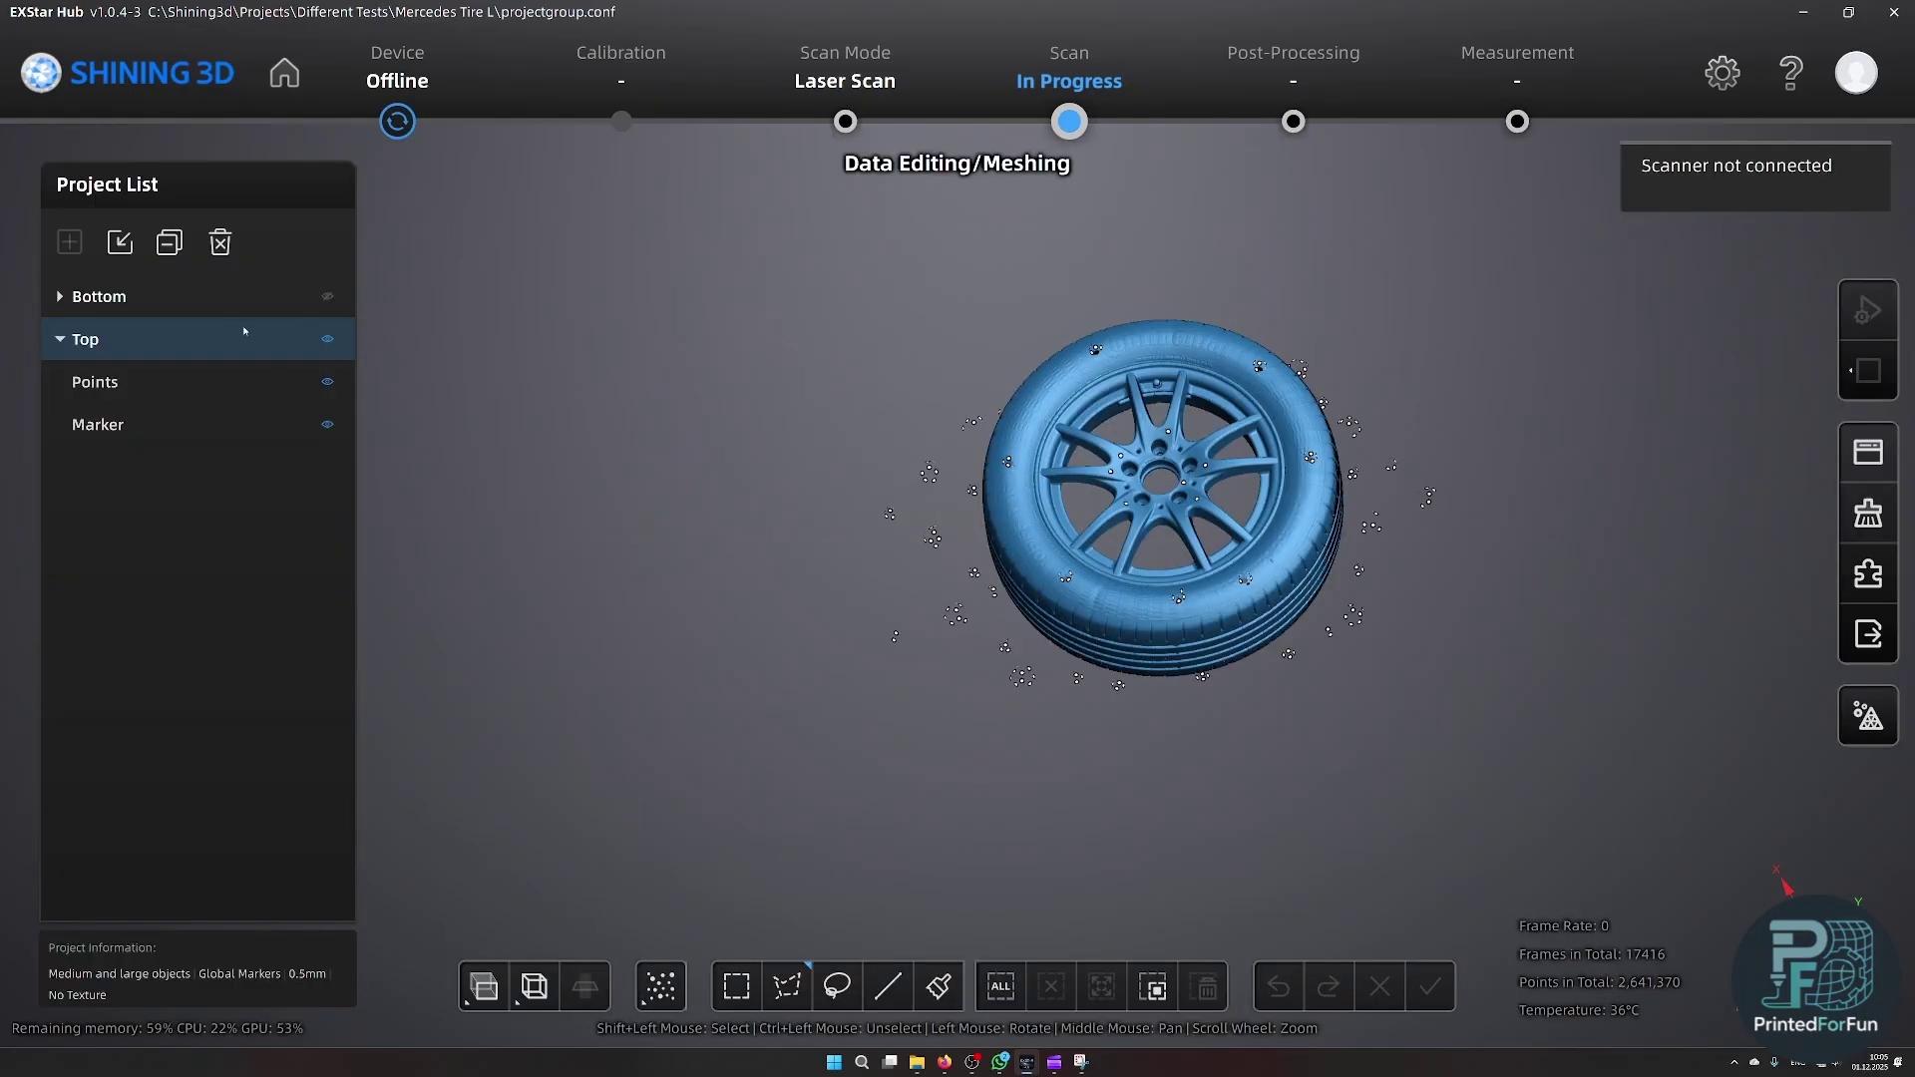
- Show only the Bottom scan and select the stray points of a marker block on its sidewall with a polygon
click(329, 341)
click(326, 298)
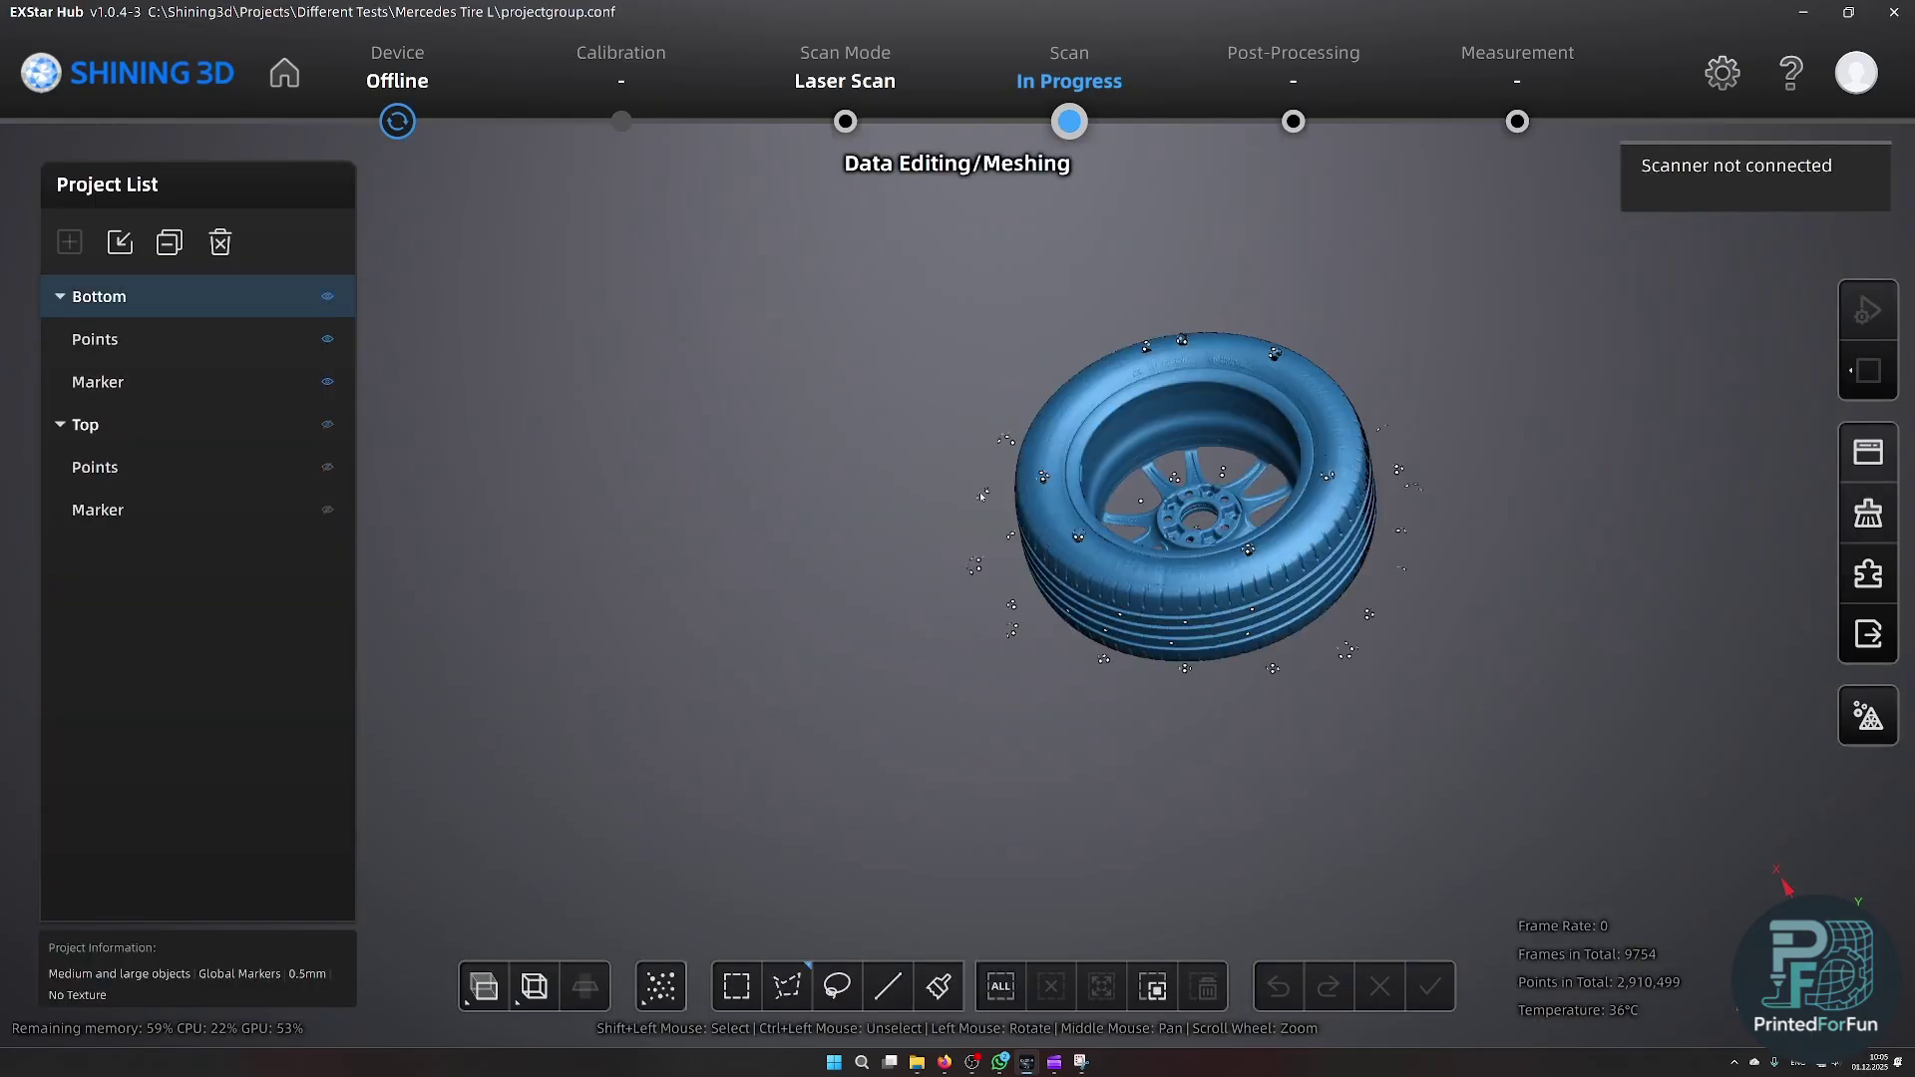
drag(981, 496, 1187, 429)
scroll(1202, 414, up, 5)
drag(1177, 538, 1185, 427)
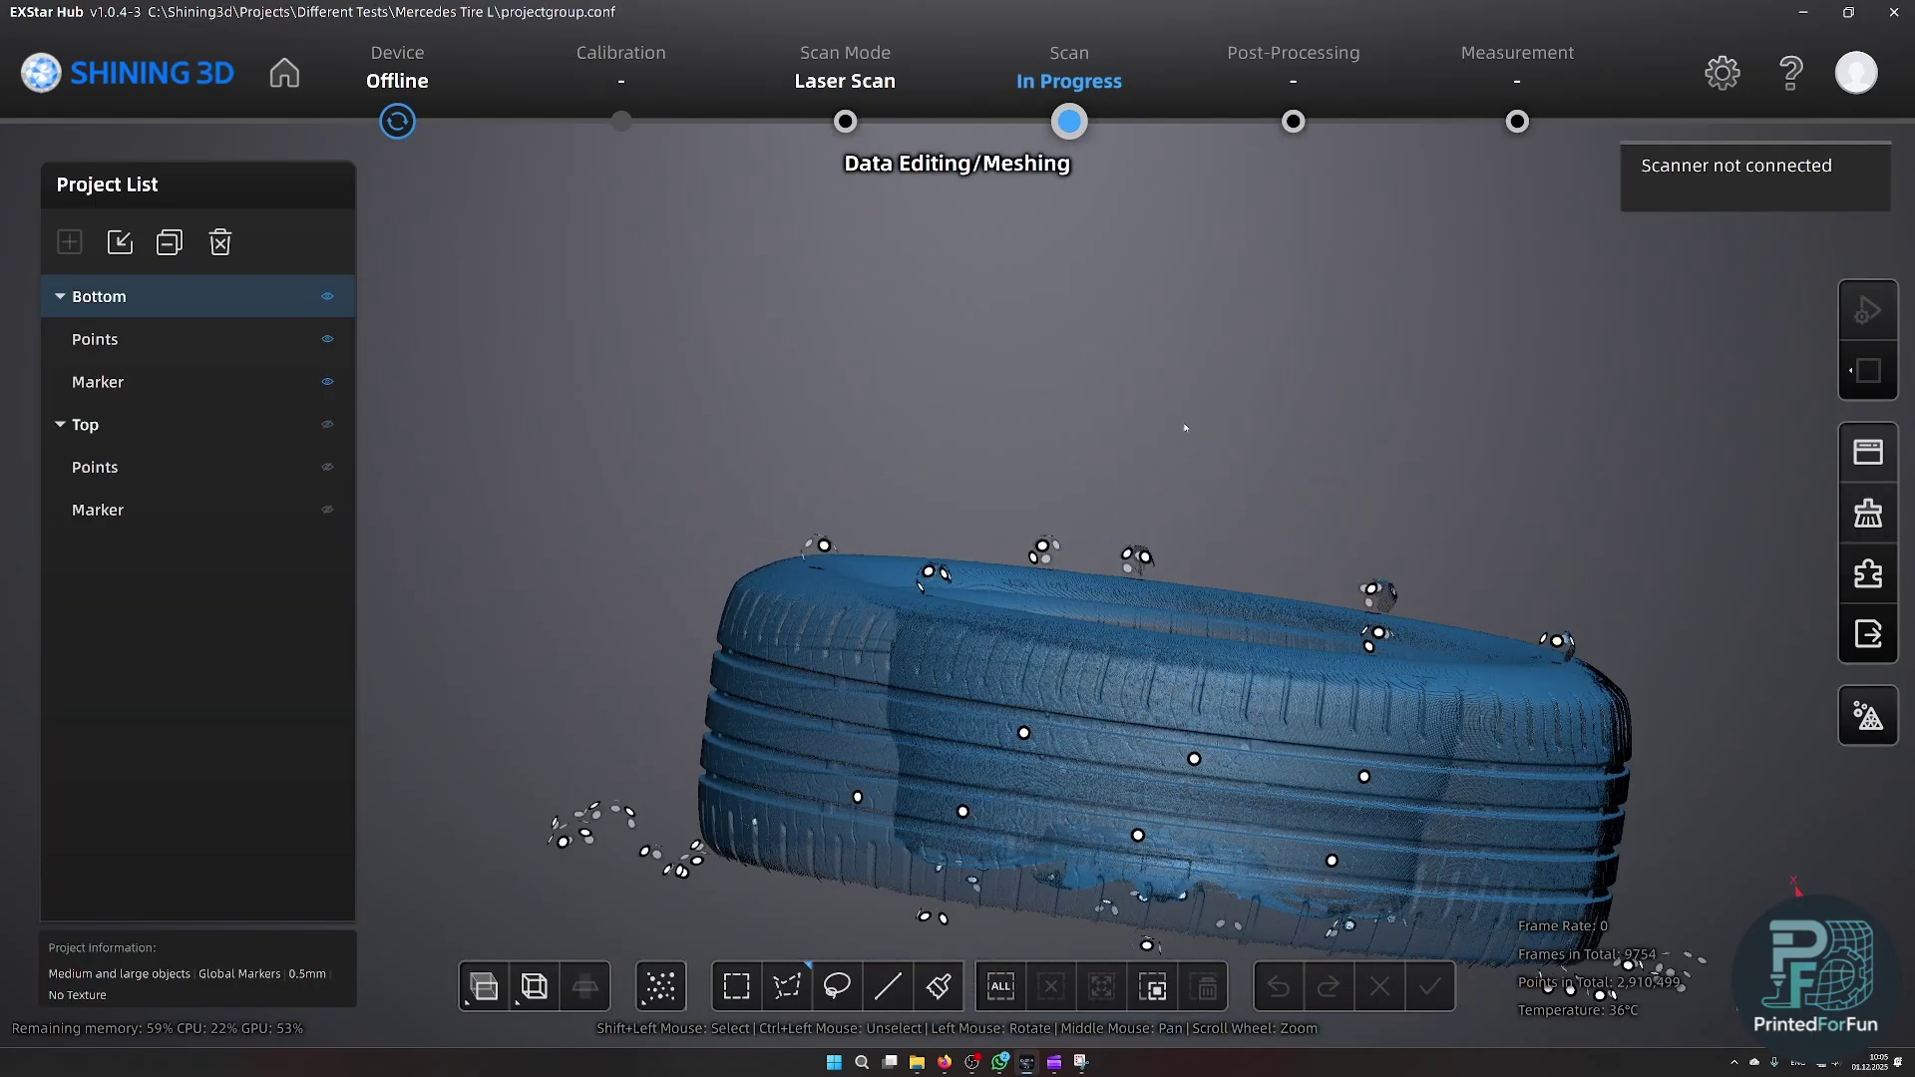
scroll(942, 600, up, 10)
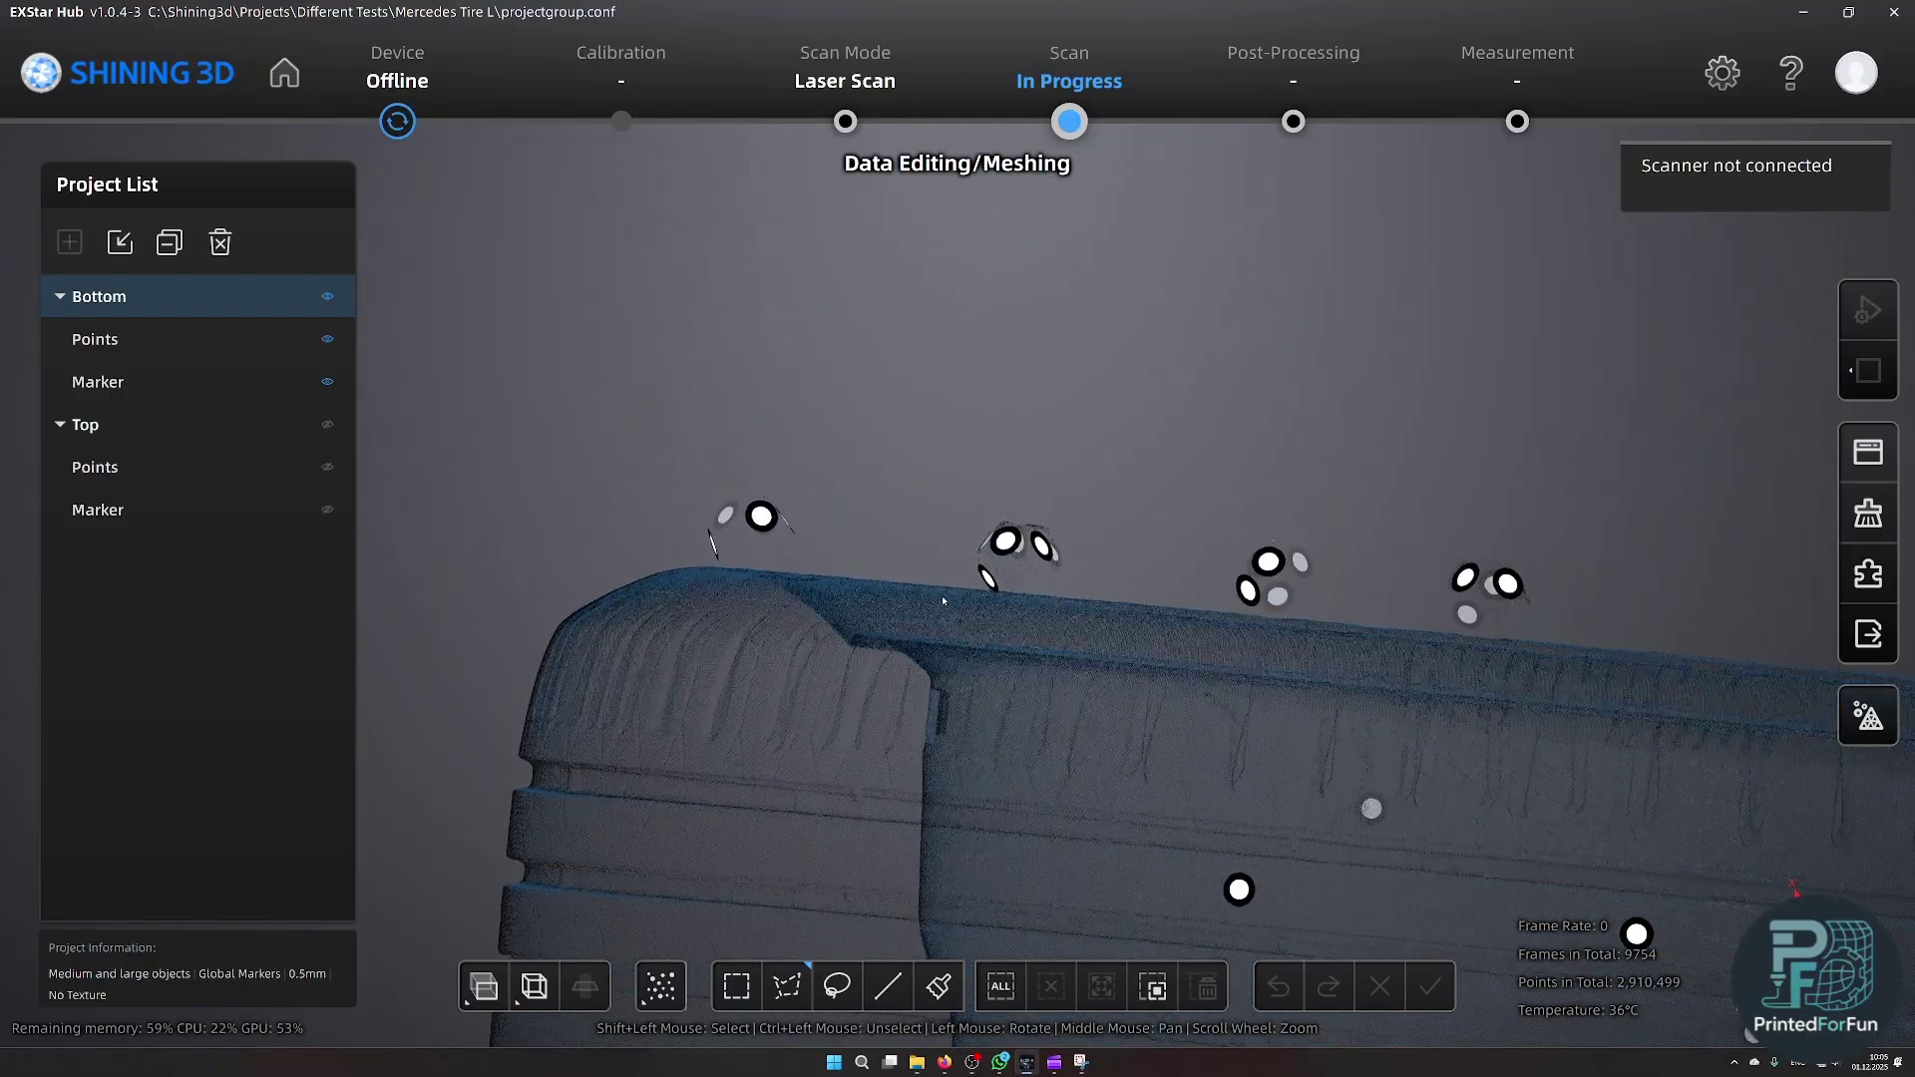
drag(943, 600, 946, 596)
drag(1091, 799, 992, 688)
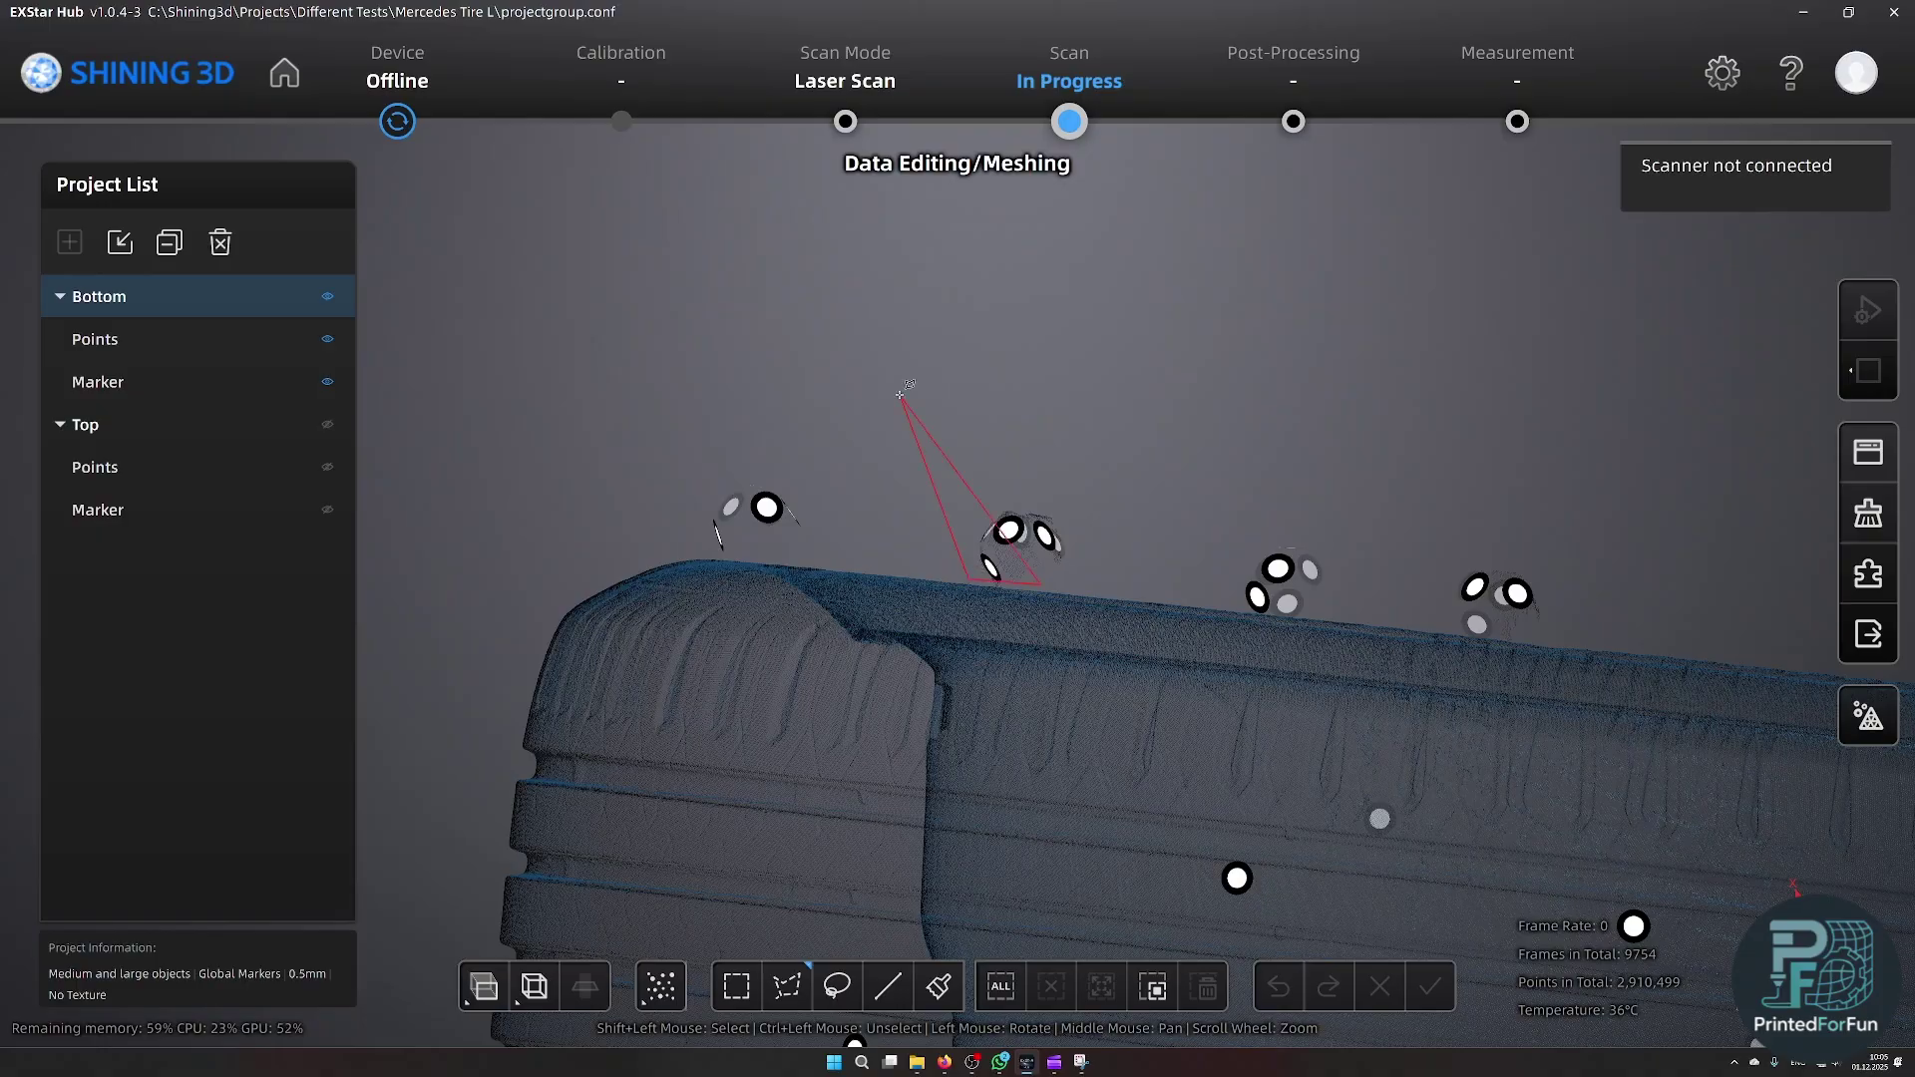
shift+click(1217, 489)
- Add the stray points of the other marker blocks along the Bottom scan's sidewall to the selection with polygons
middle_drag(1676, 698, 846, 706)
drag(1367, 737, 1297, 720)
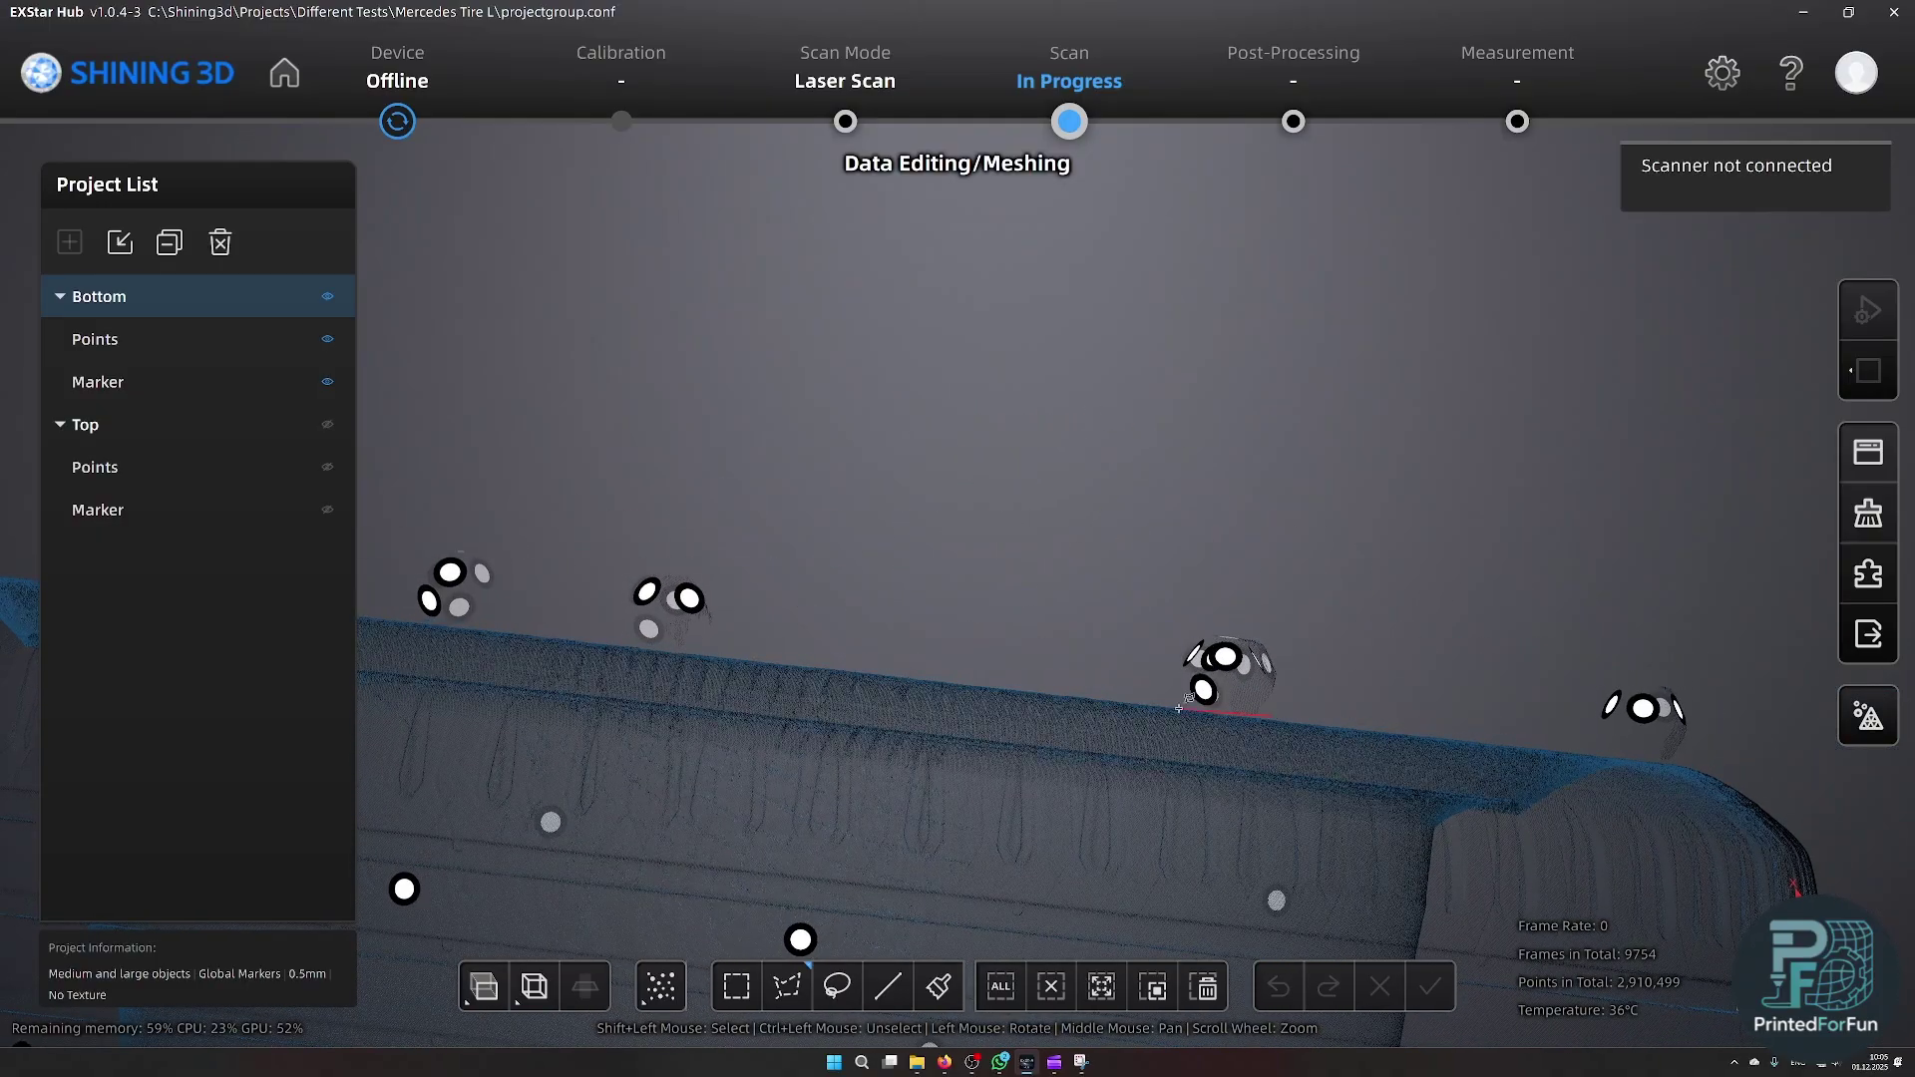
middle_drag(1430, 658, 949, 591)
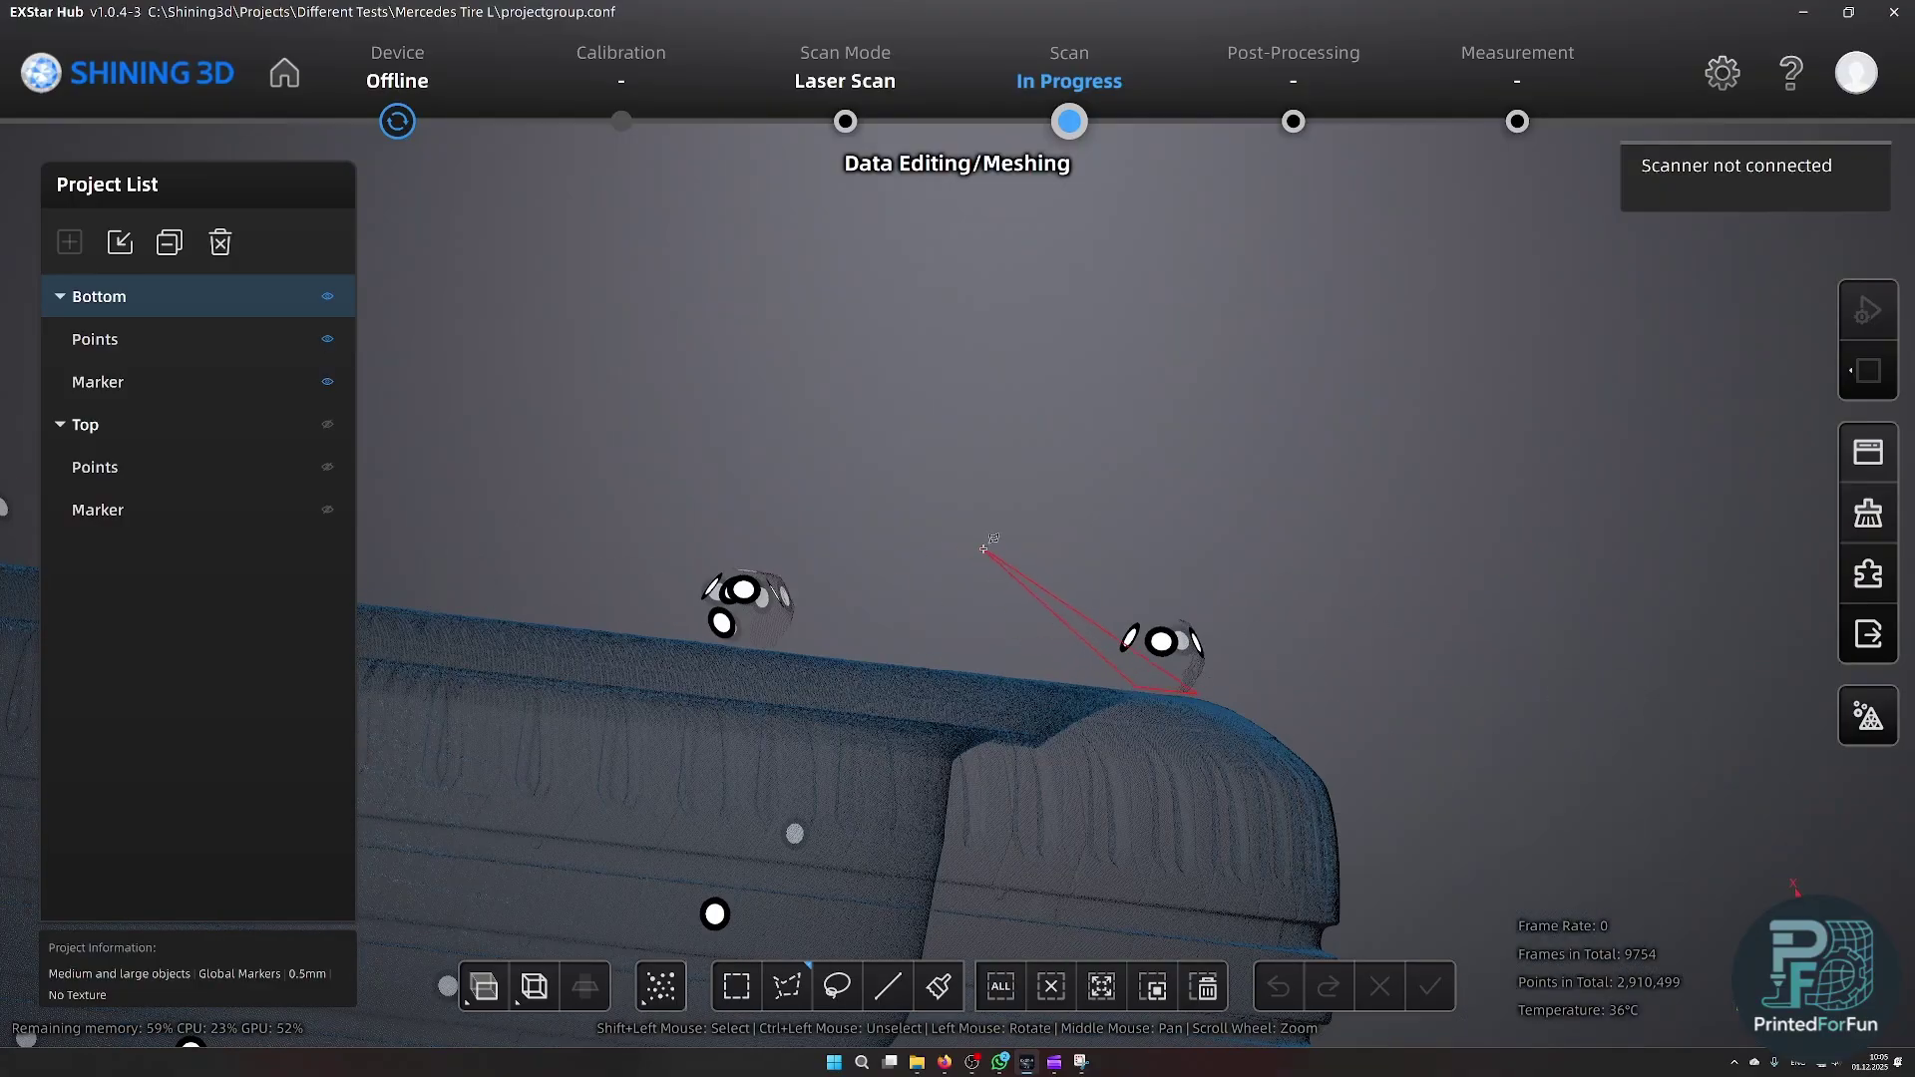
shift+click(1448, 615)
middle_drag(399, 499, 1094, 615)
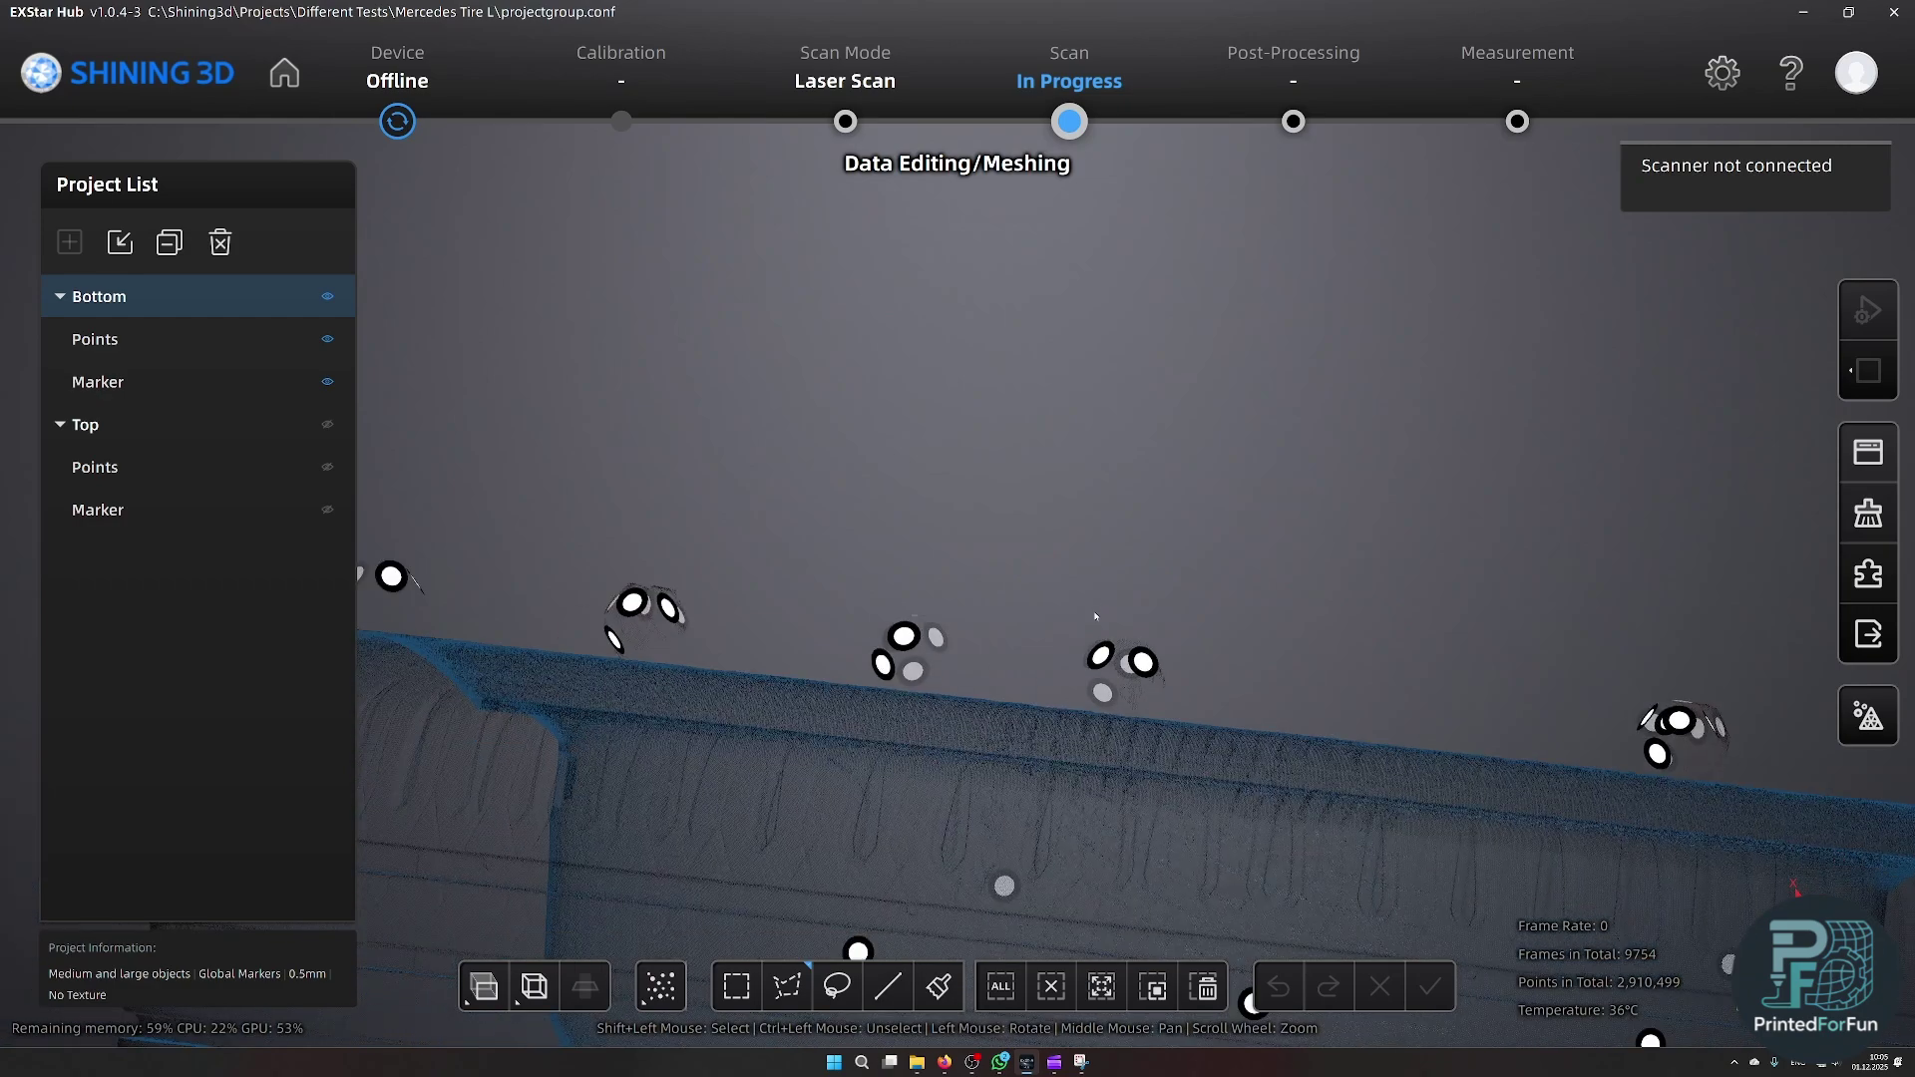
drag(1094, 616, 1139, 699)
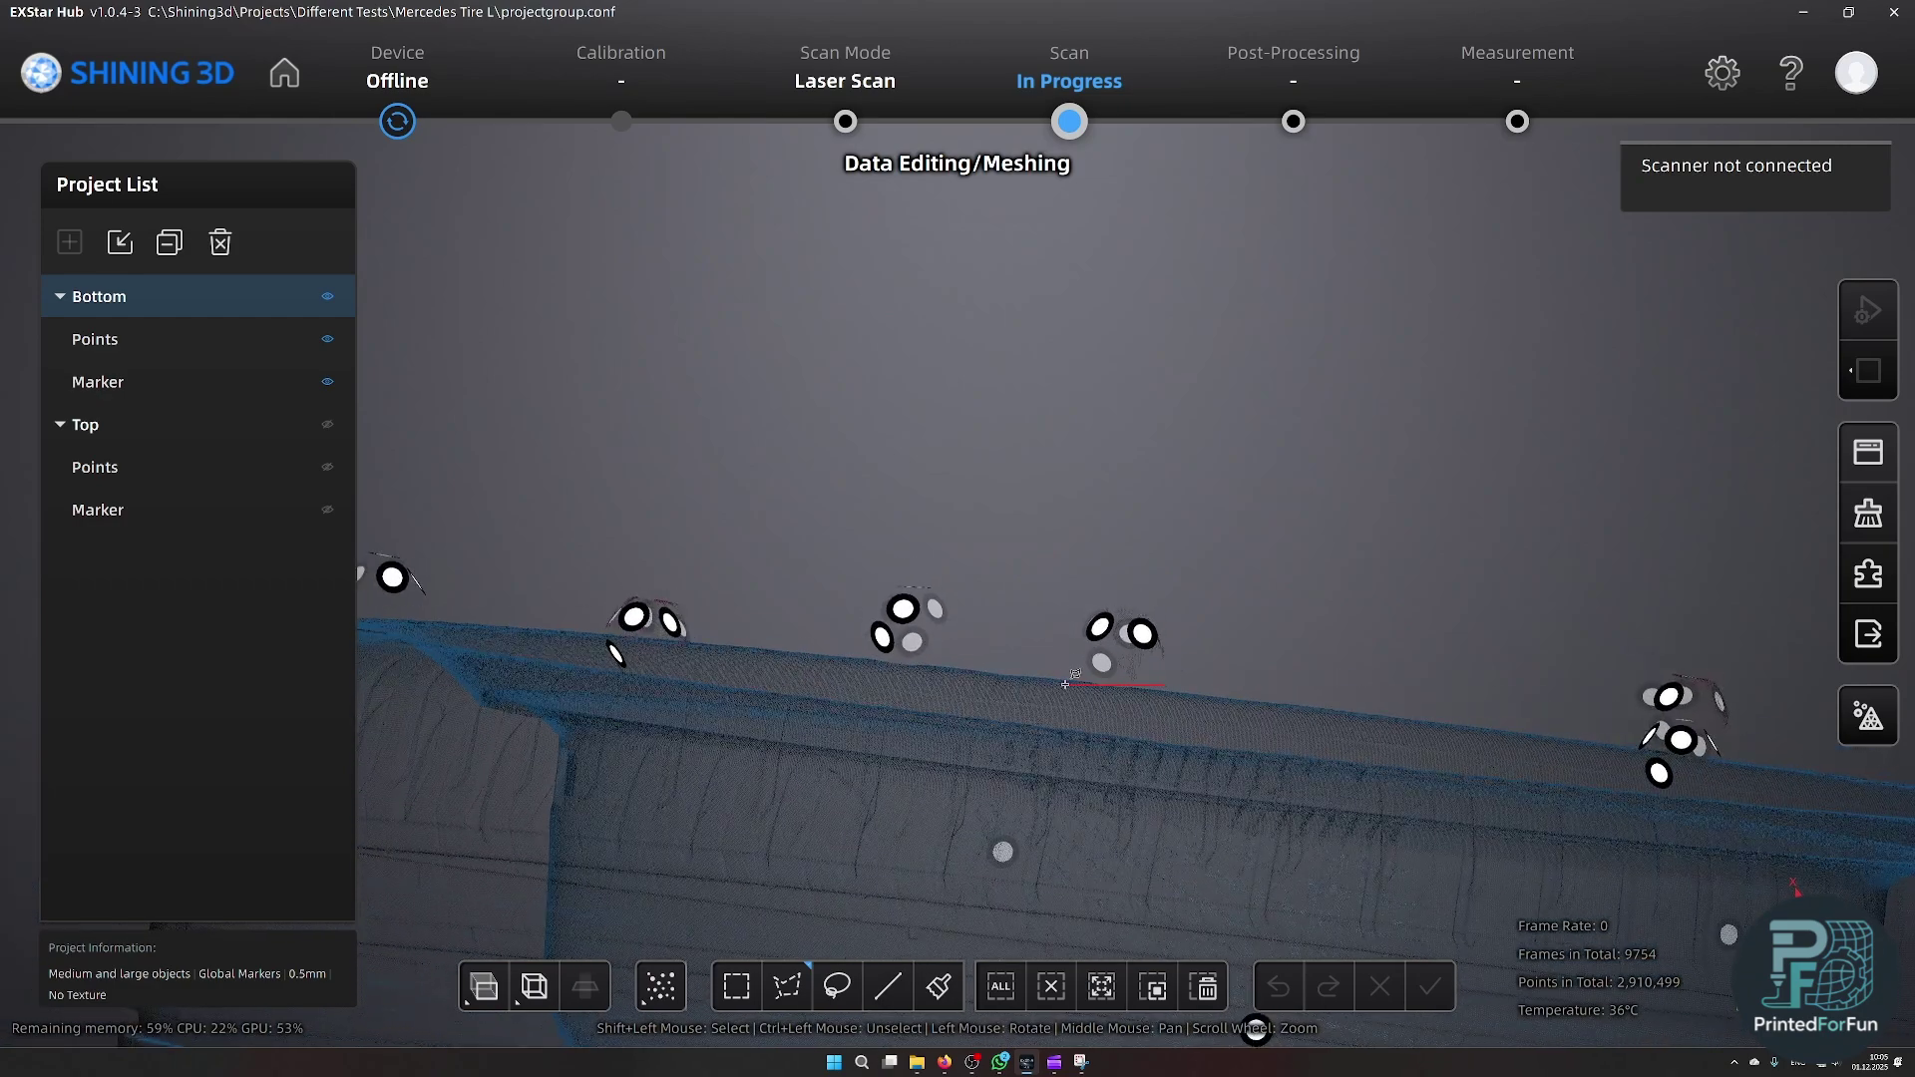
- Delete the selected marker block points and apply the edits to the Bottom scan
scroll(1462, 602, down, 4)
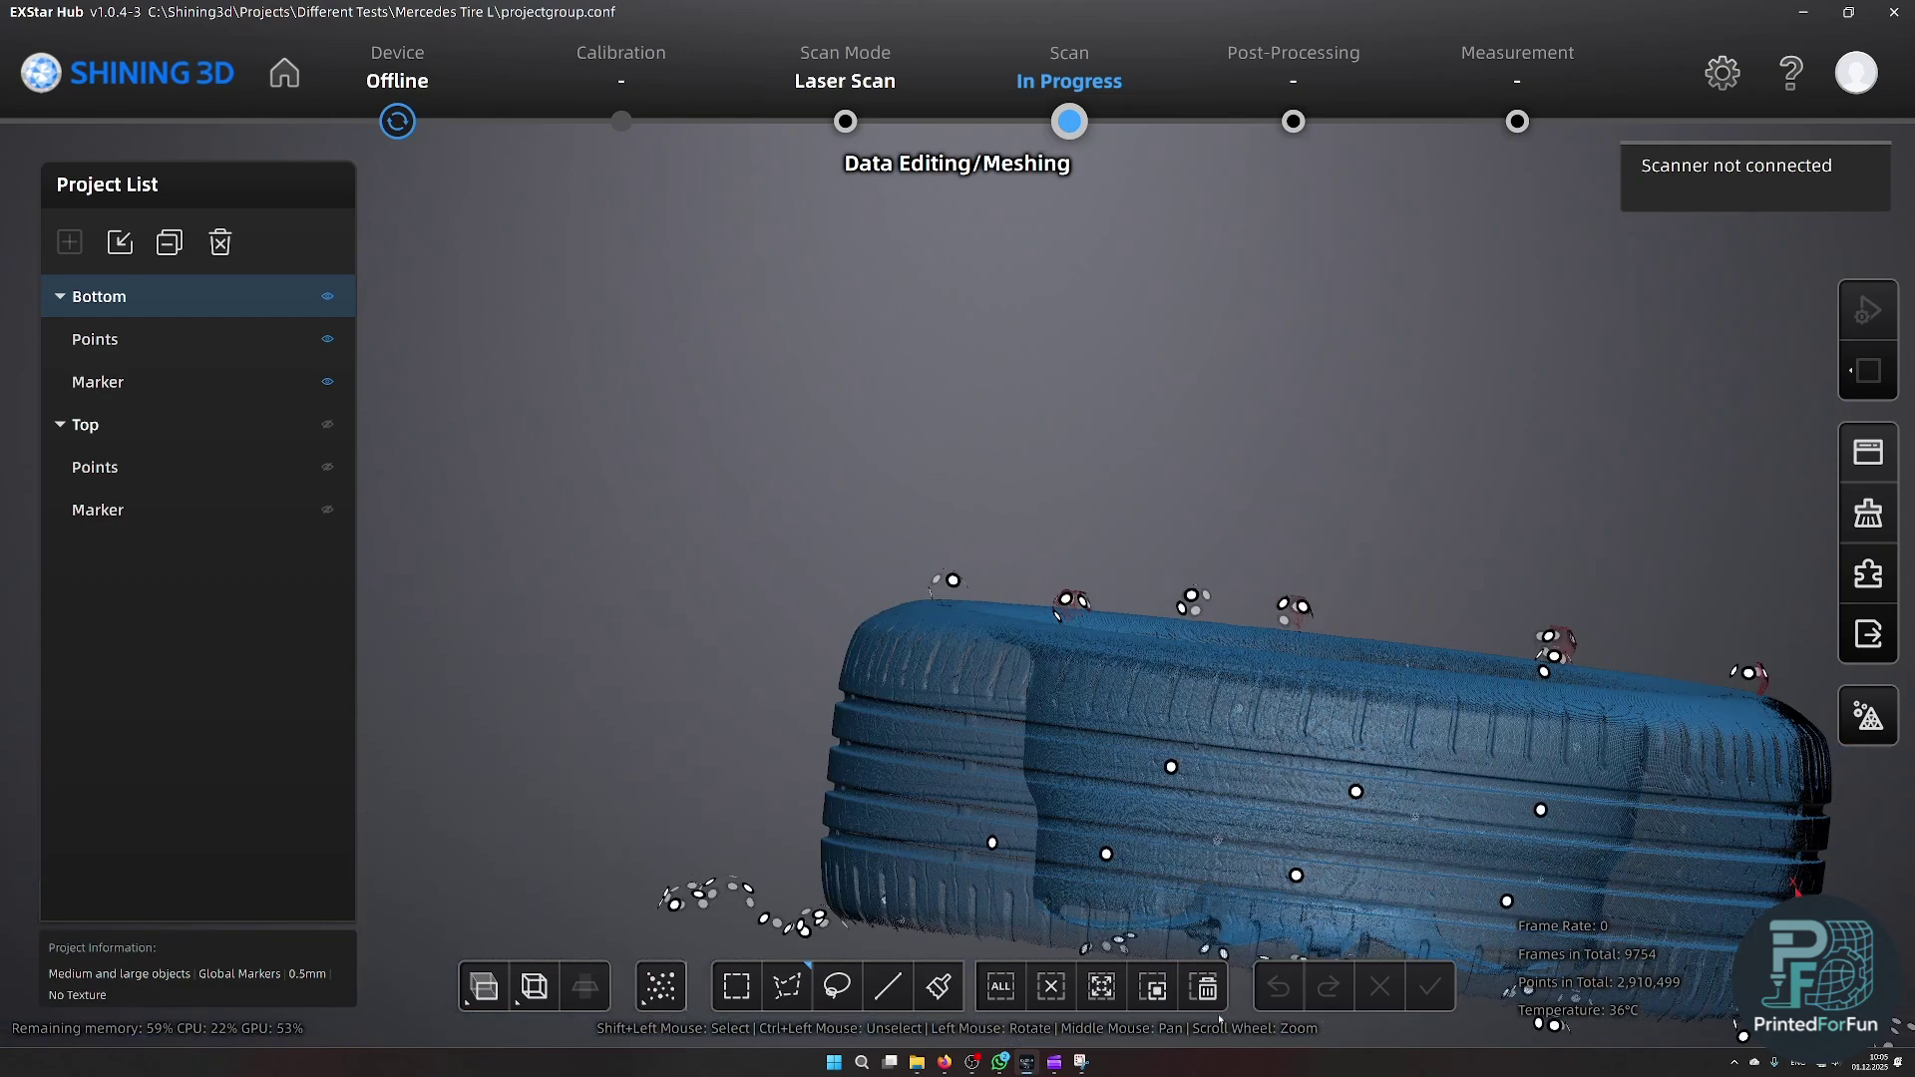
click(1206, 986)
click(1431, 986)
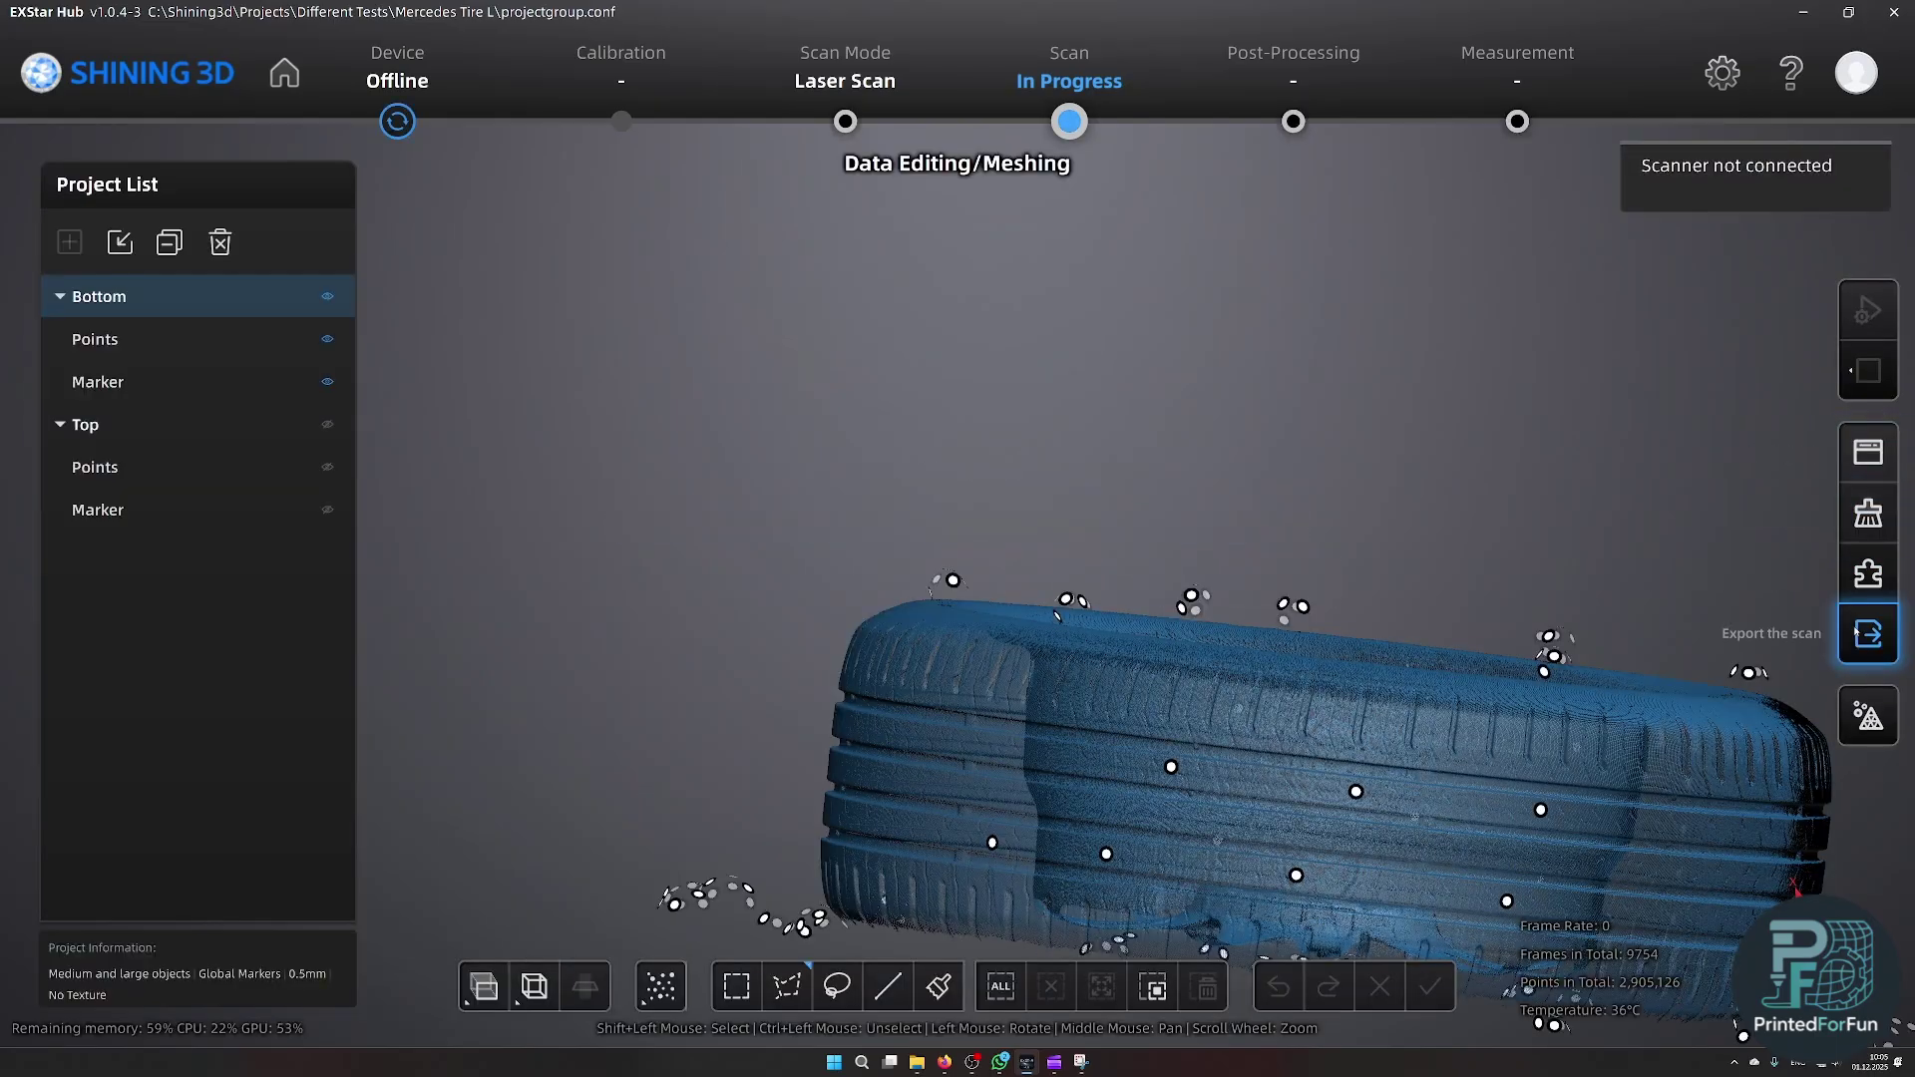
- Align the two scans by markers, with Top as the fixed scan and Bottom as the floated scan
click(1866, 567)
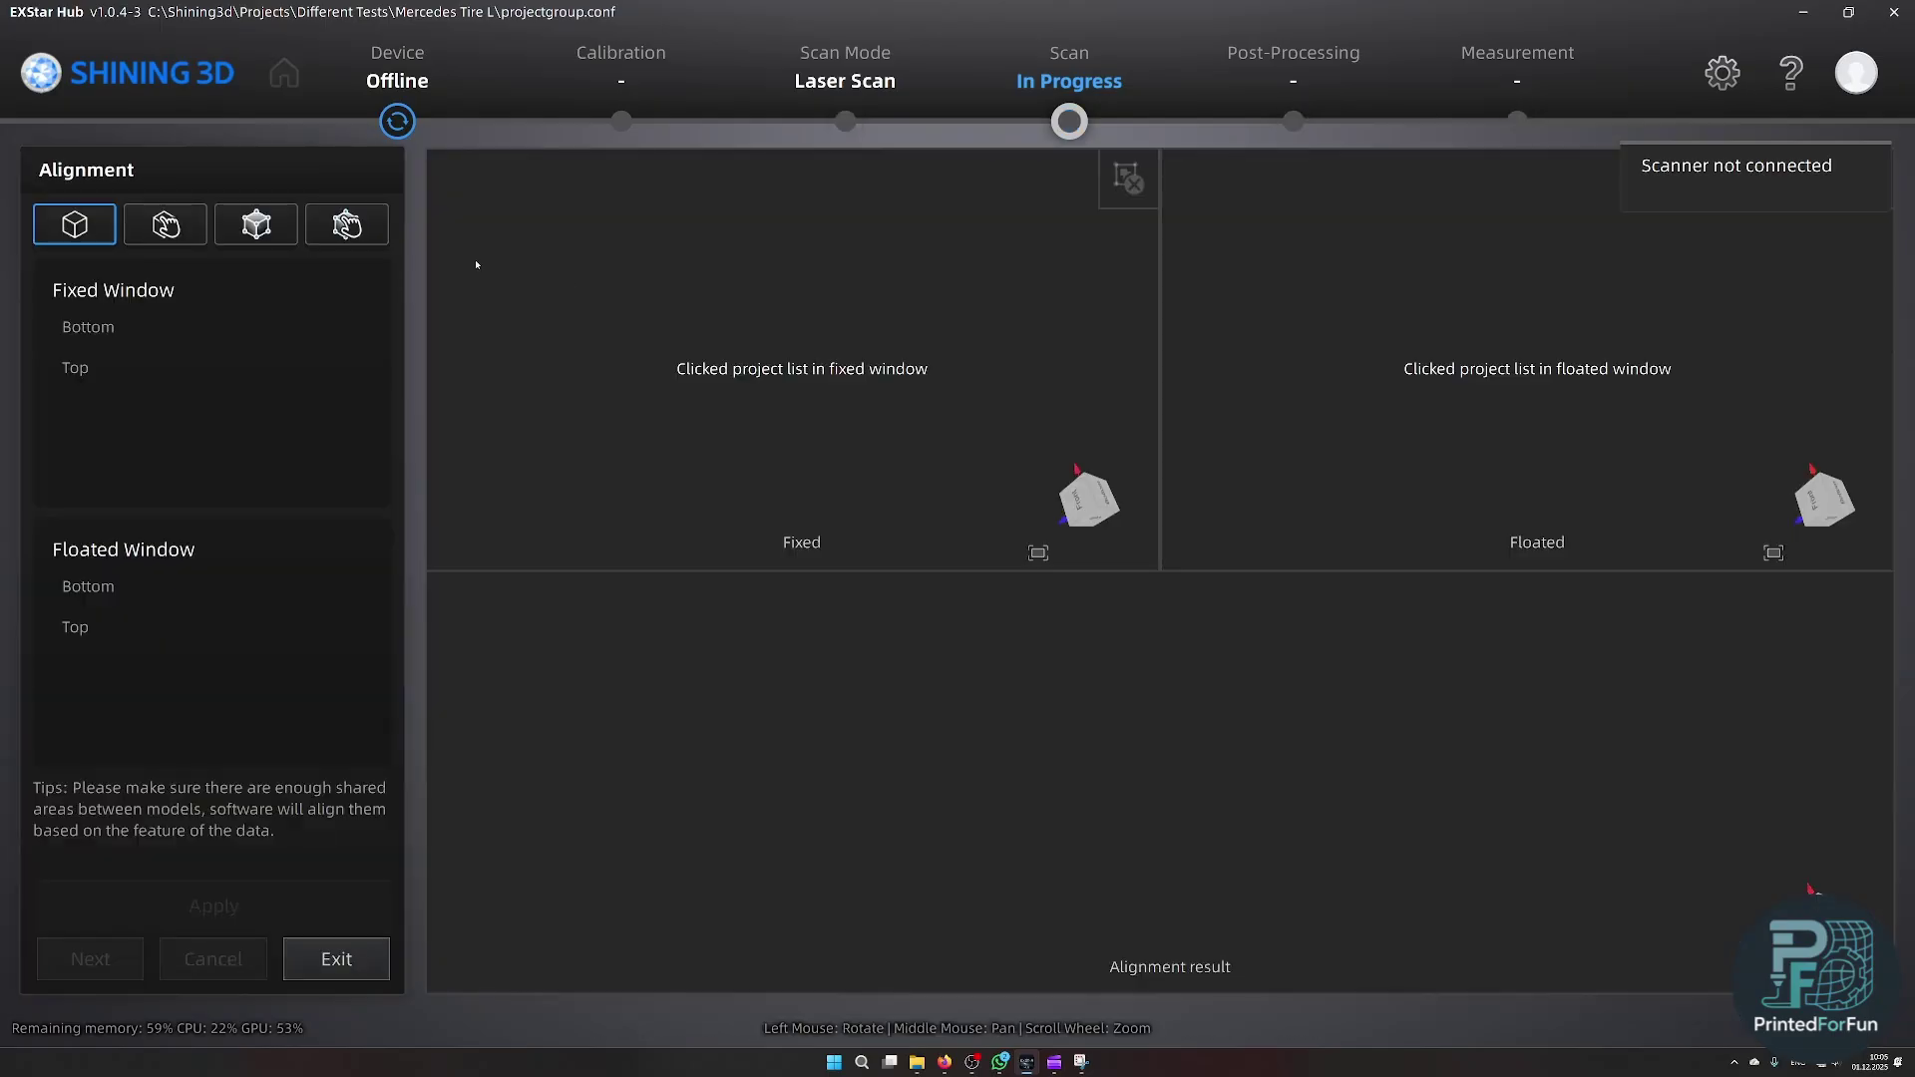
click(257, 225)
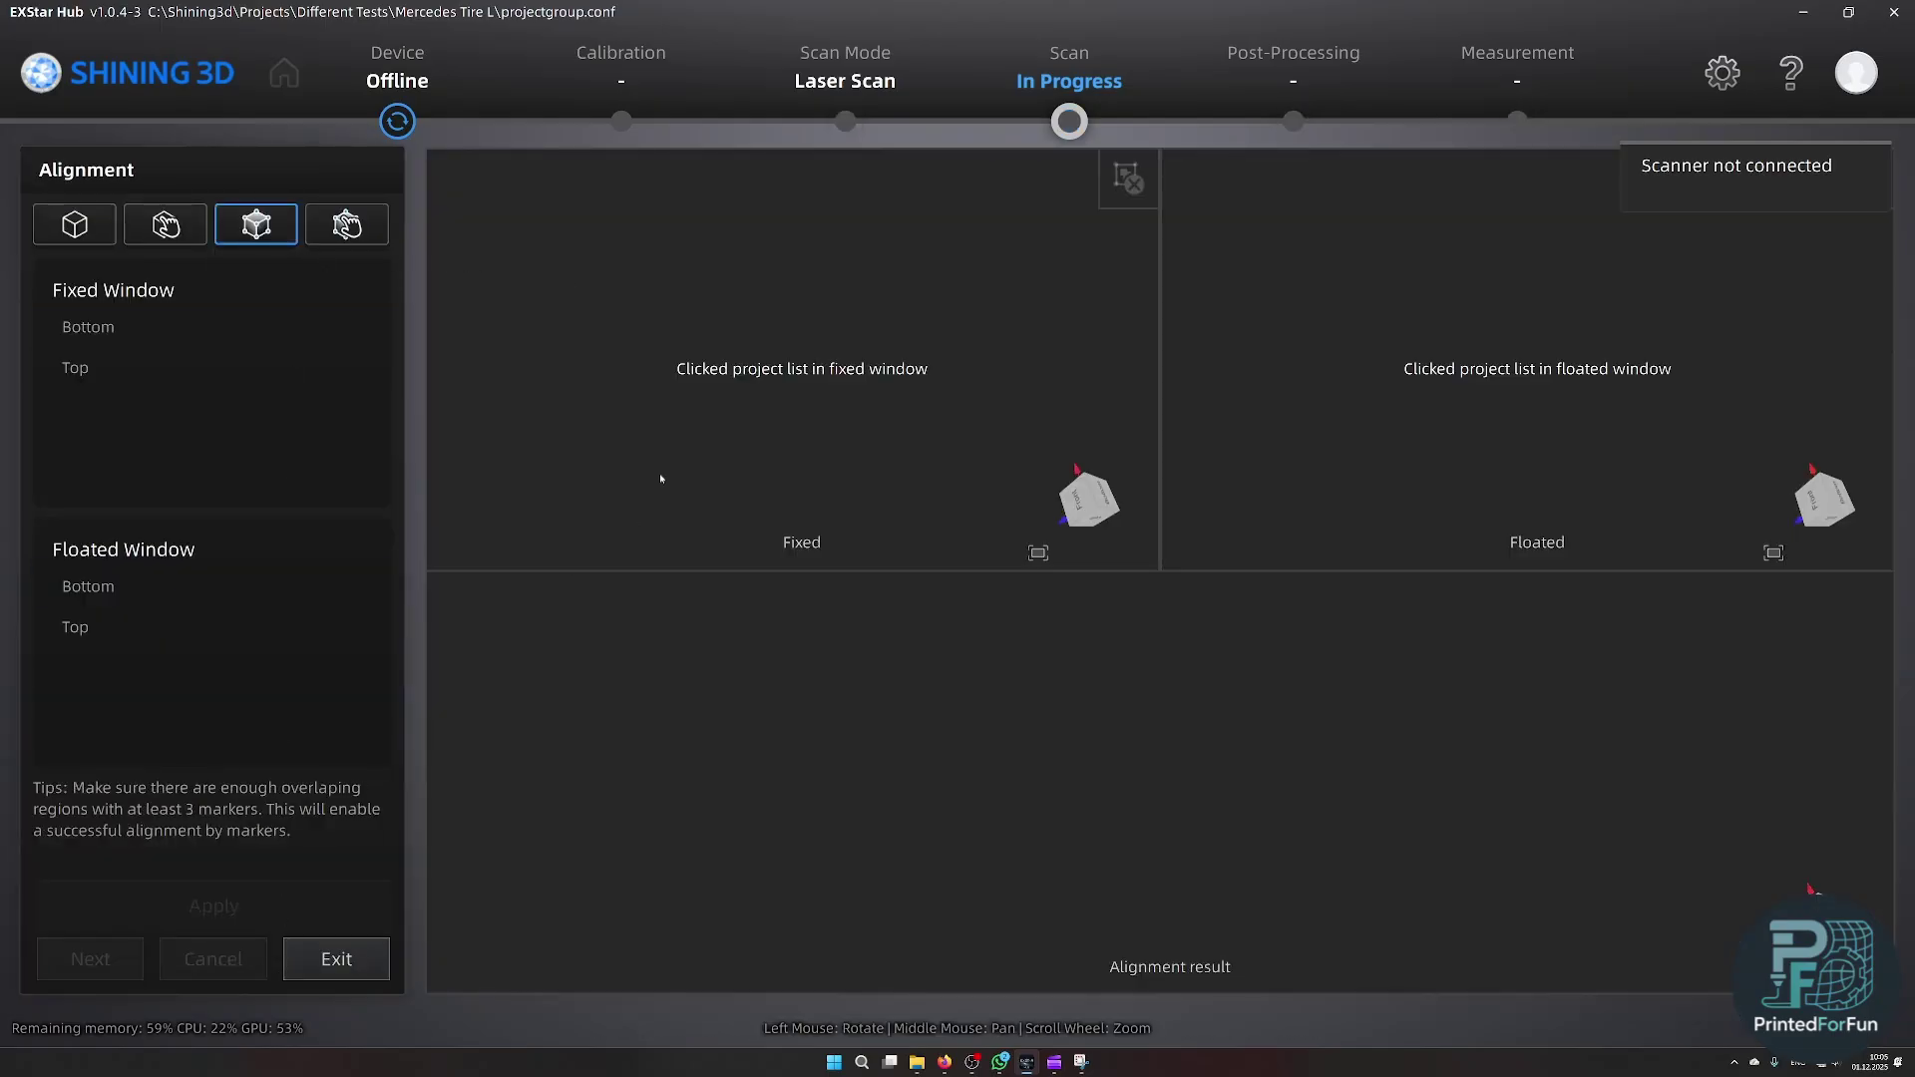
click(97, 379)
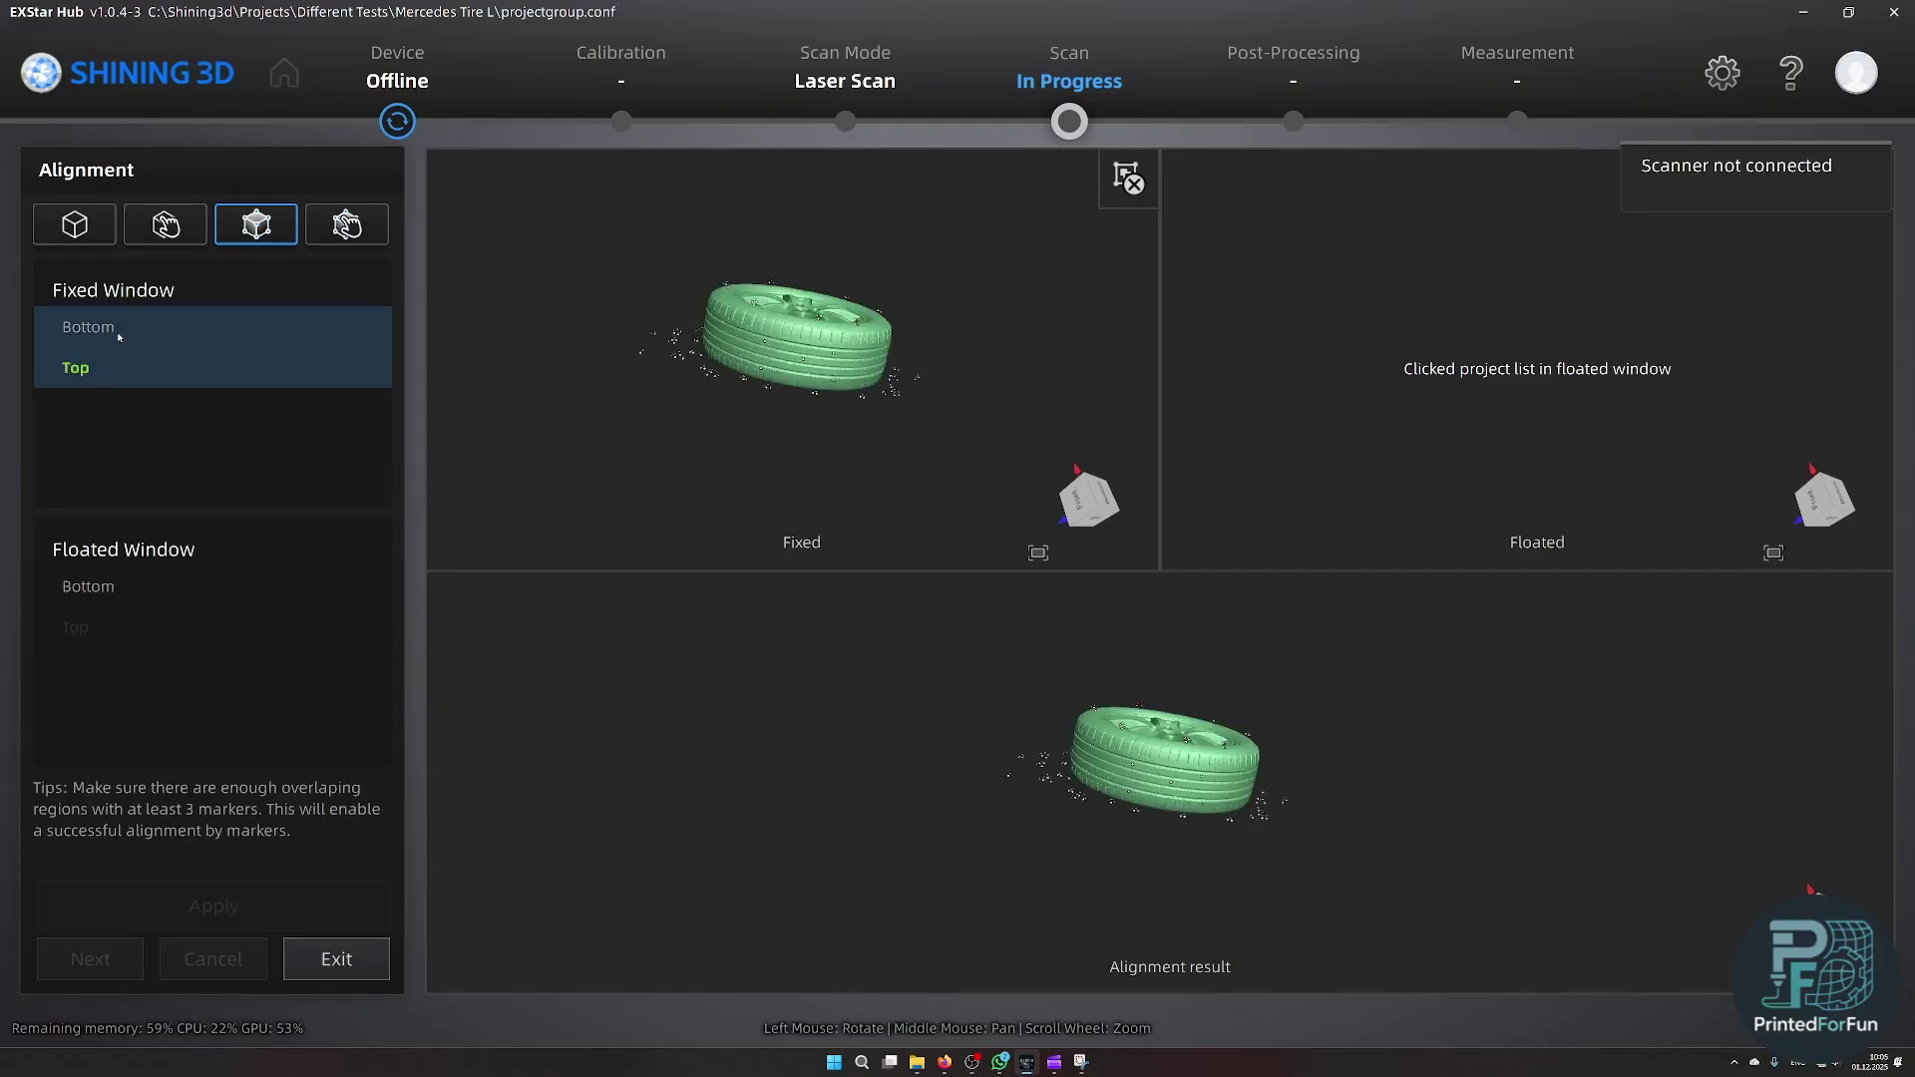
click(127, 589)
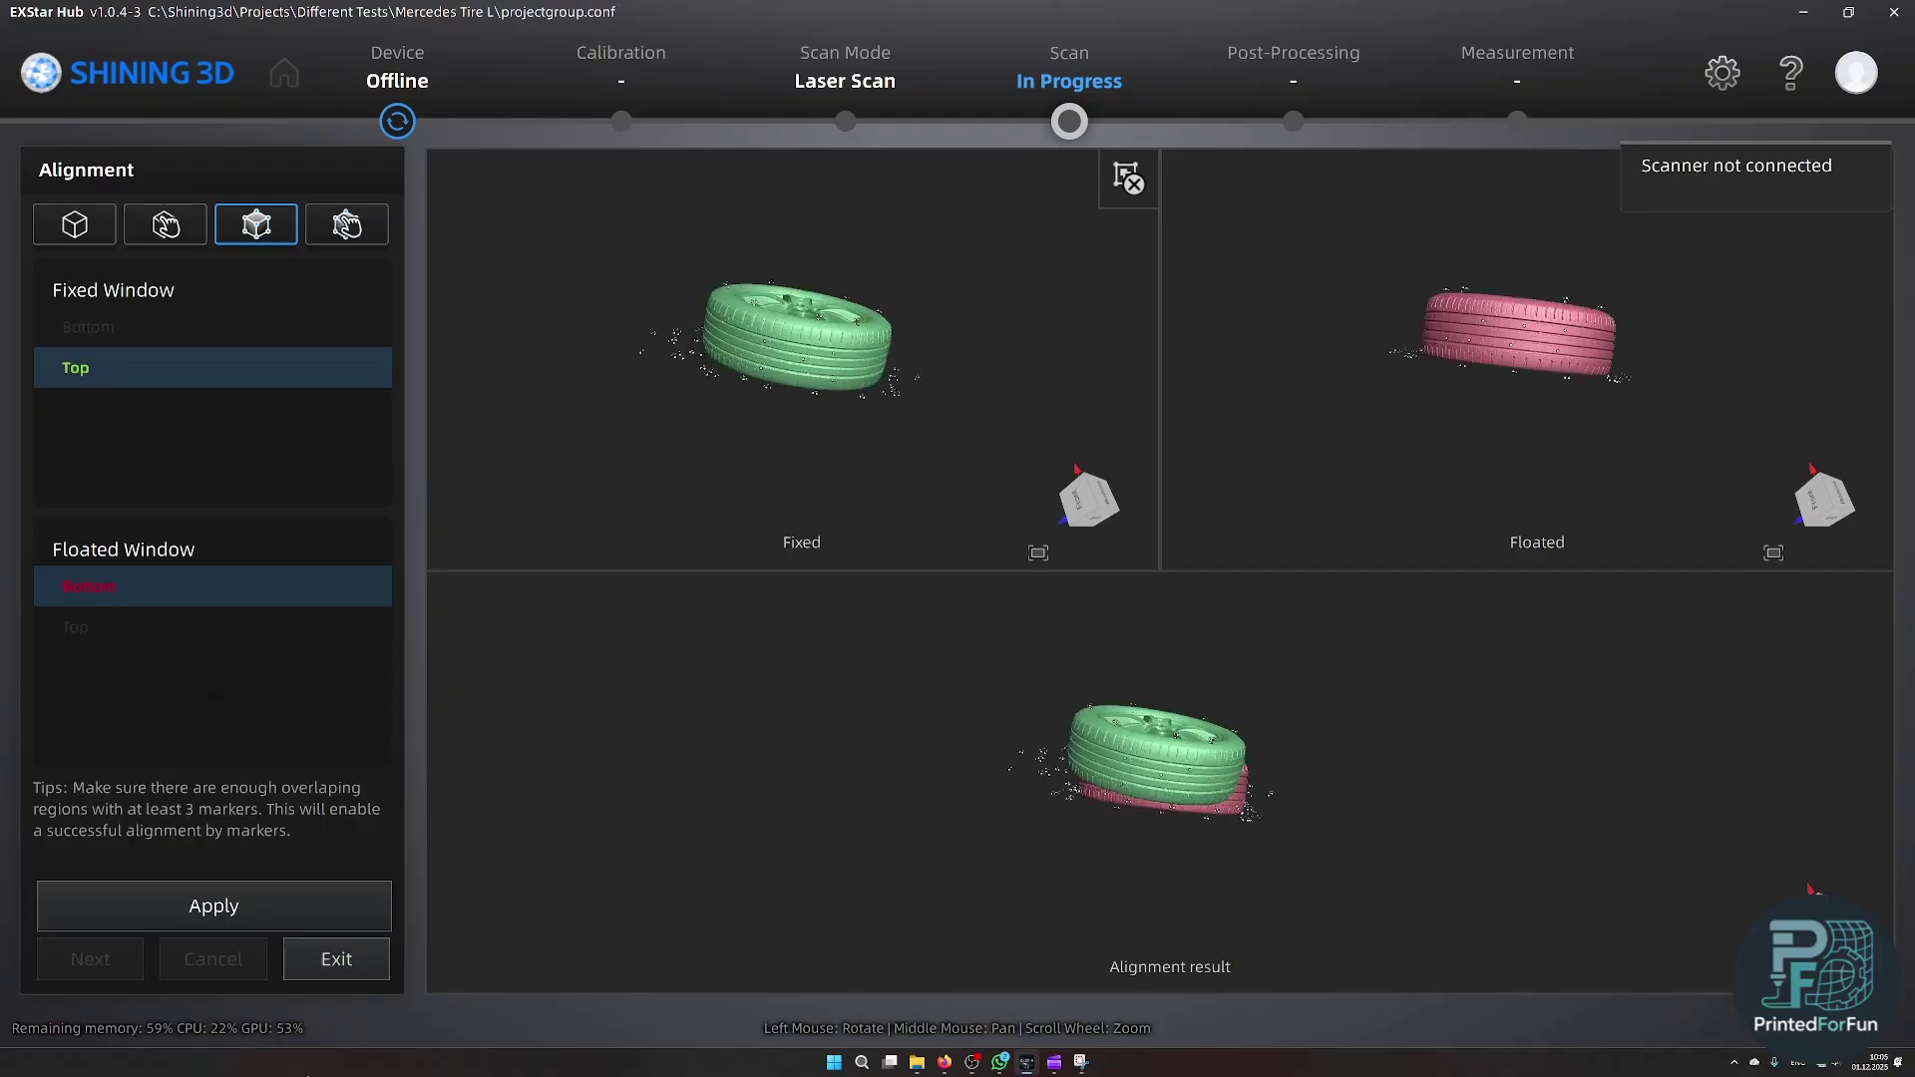
click(290, 915)
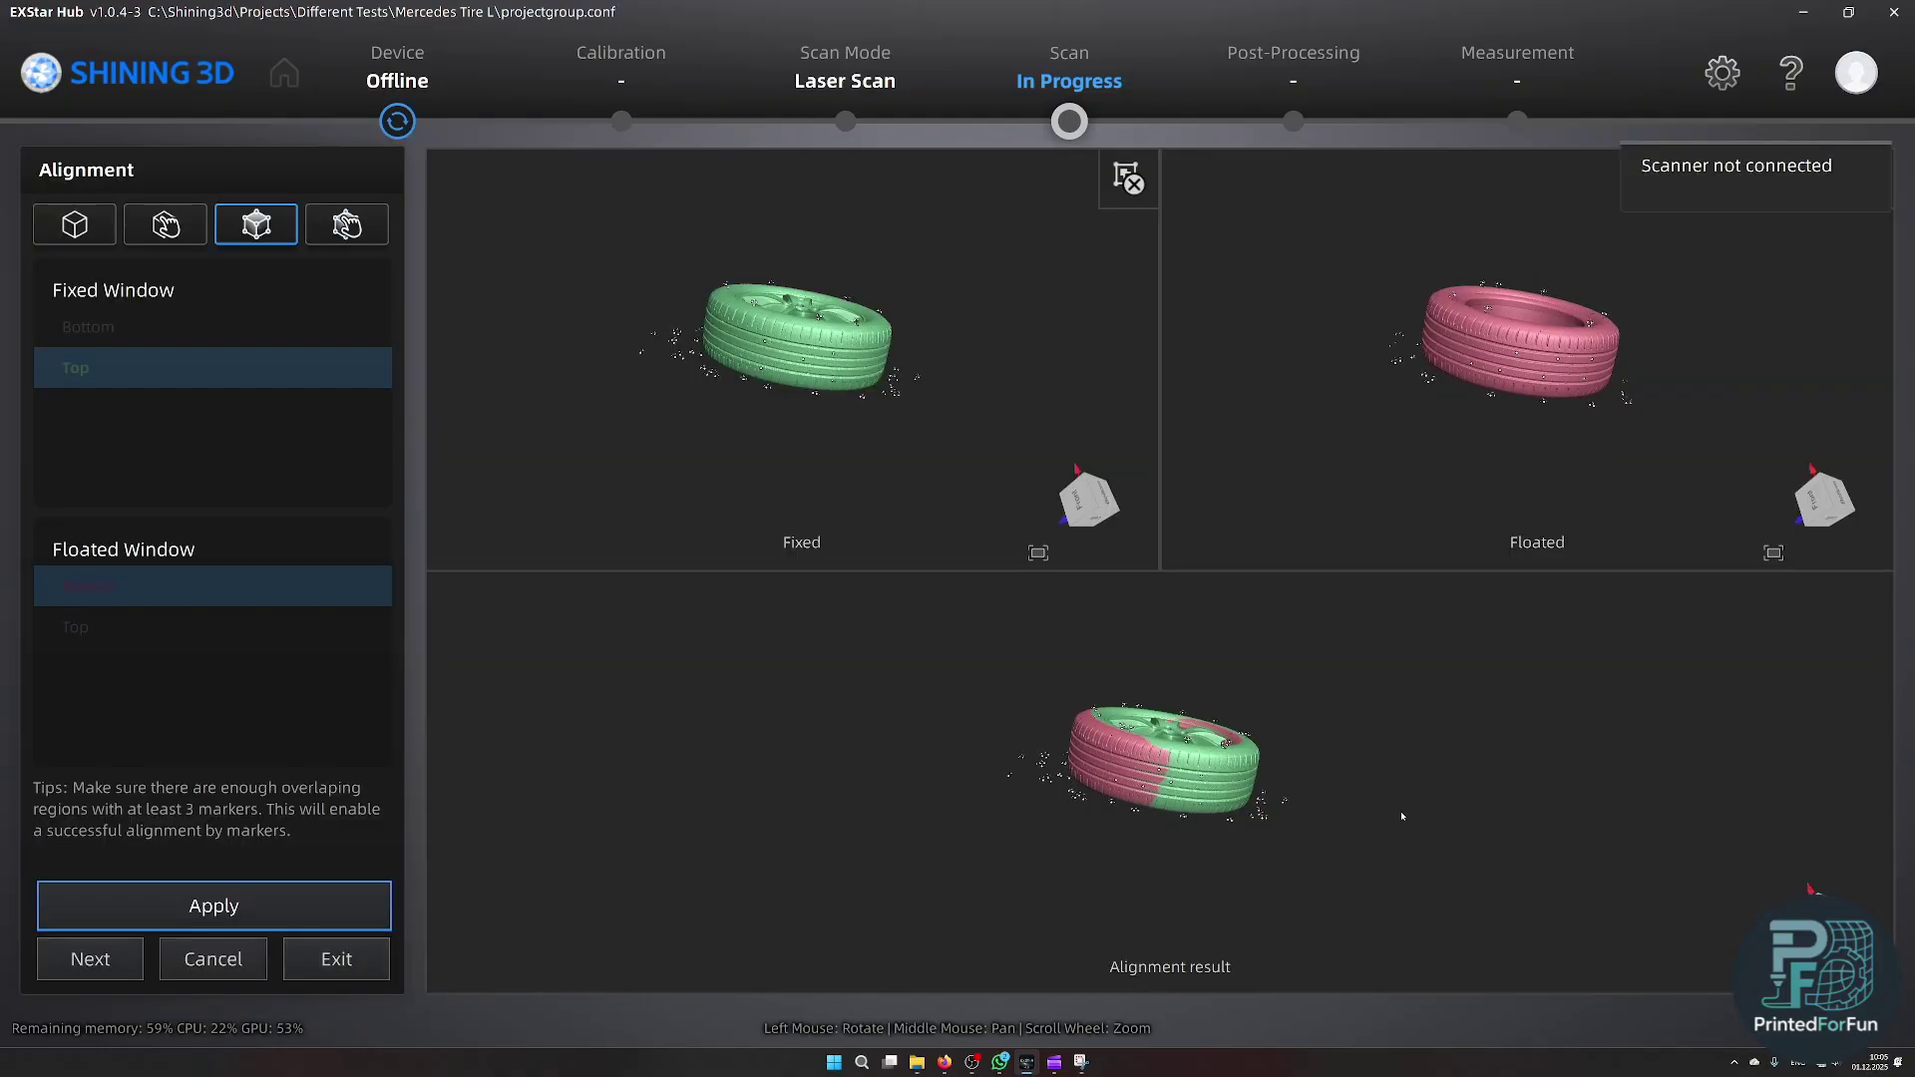
- Inspect the alignment result around the rim and tread, and exit the alignment tool
scroll(1313, 782, up, 10)
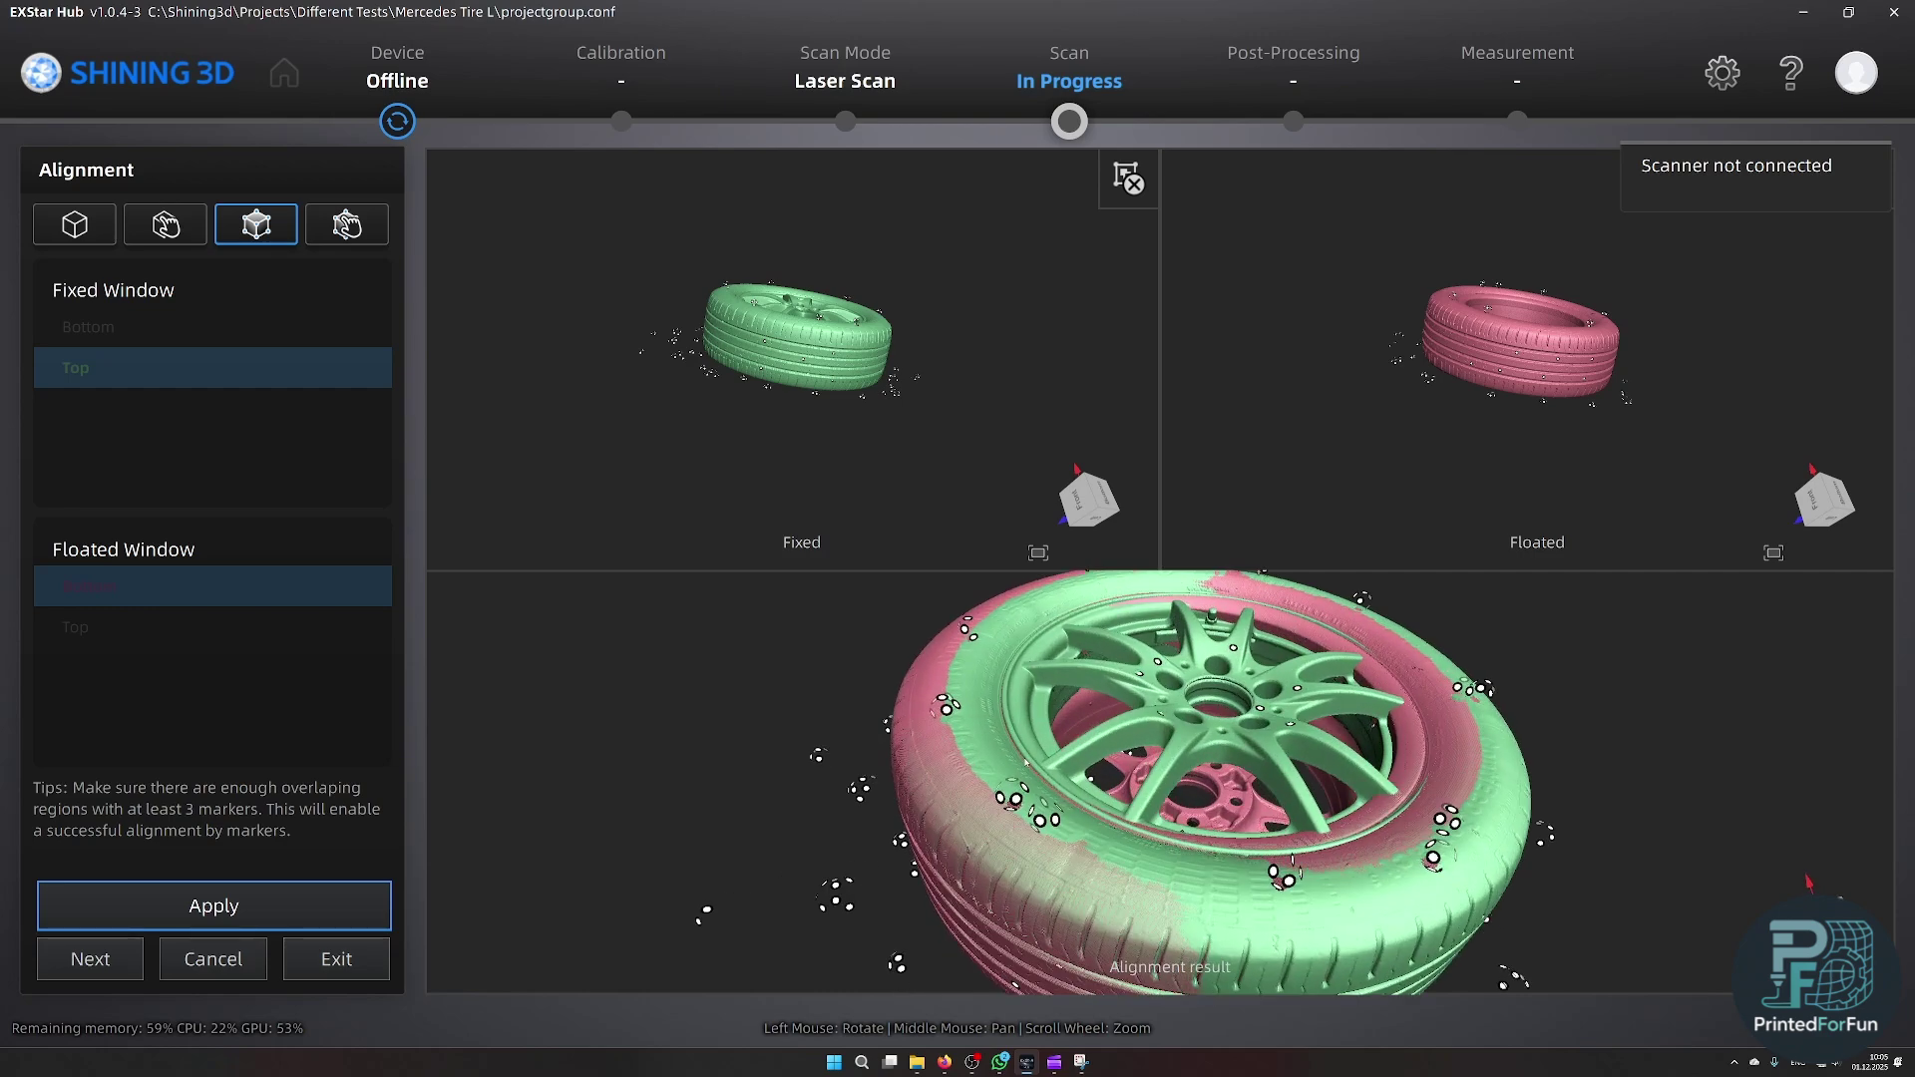
drag(1026, 762, 1177, 847)
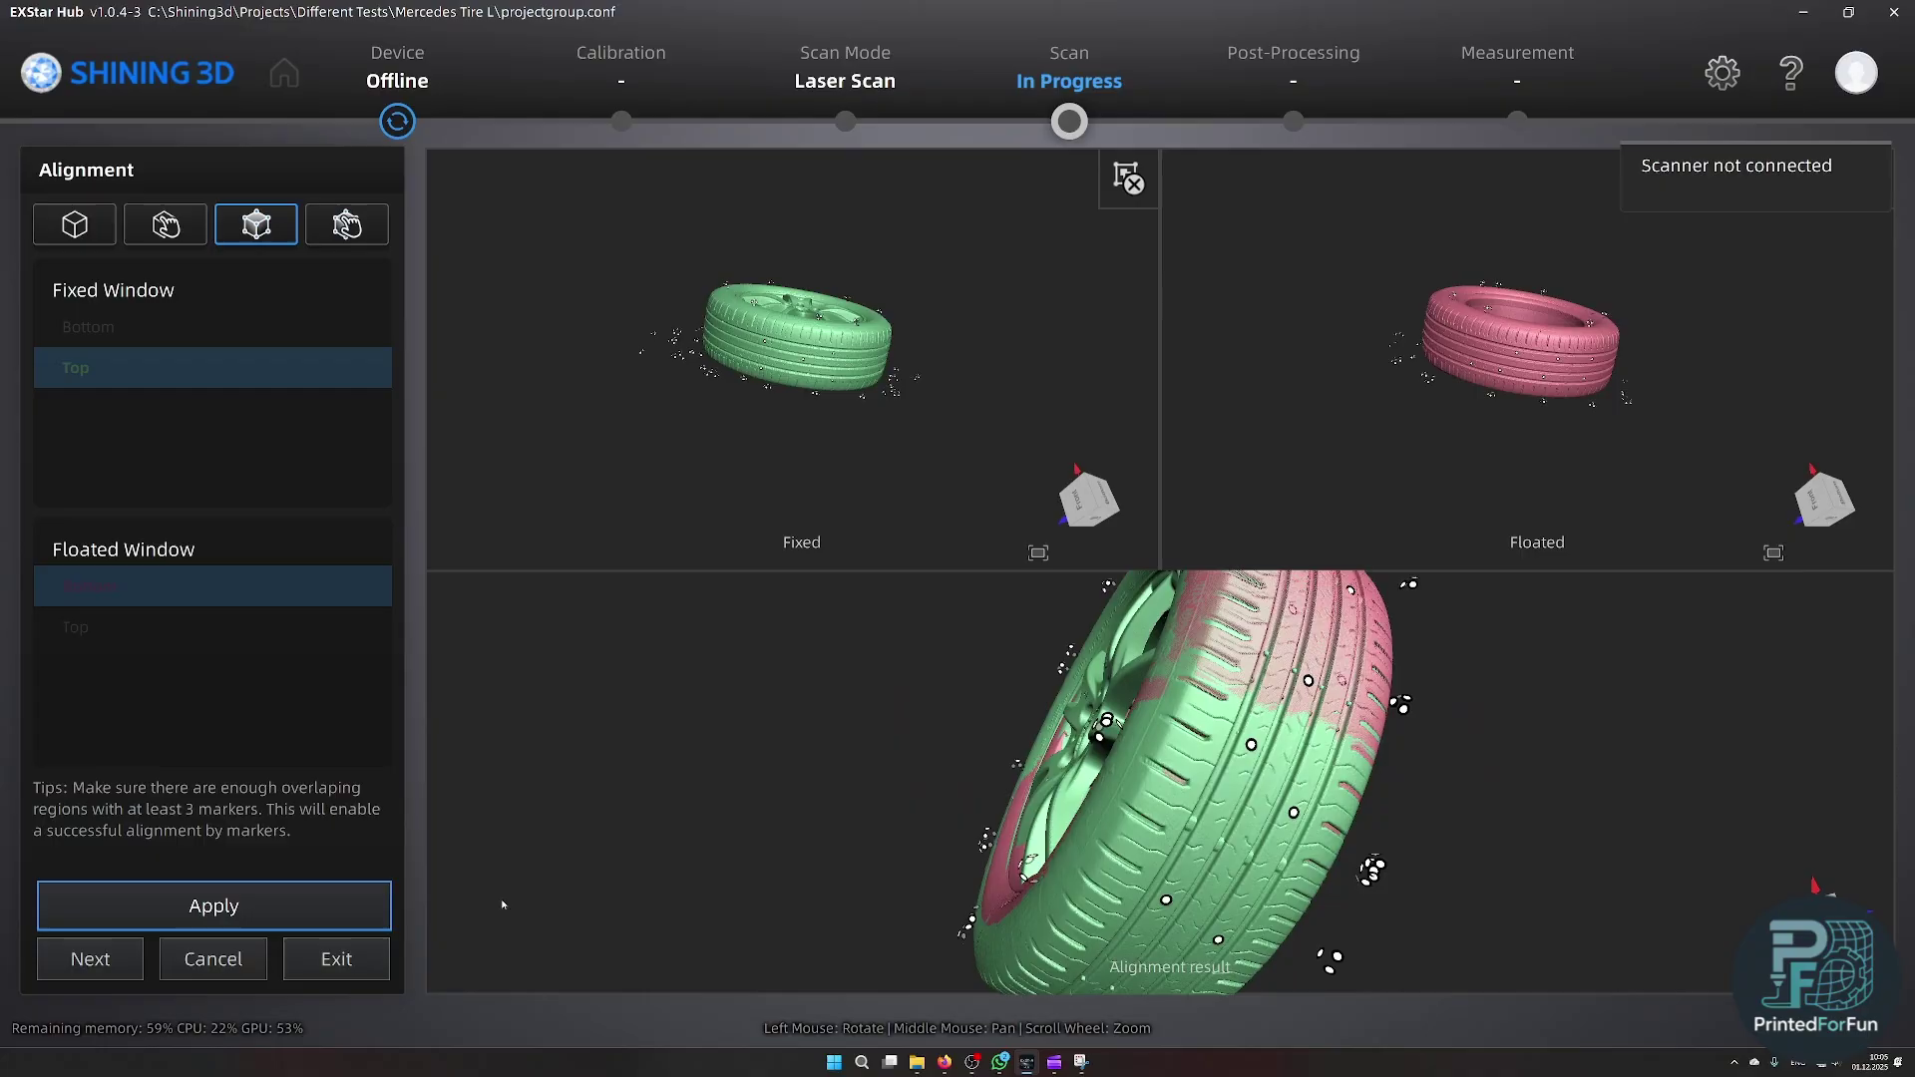
click(376, 965)
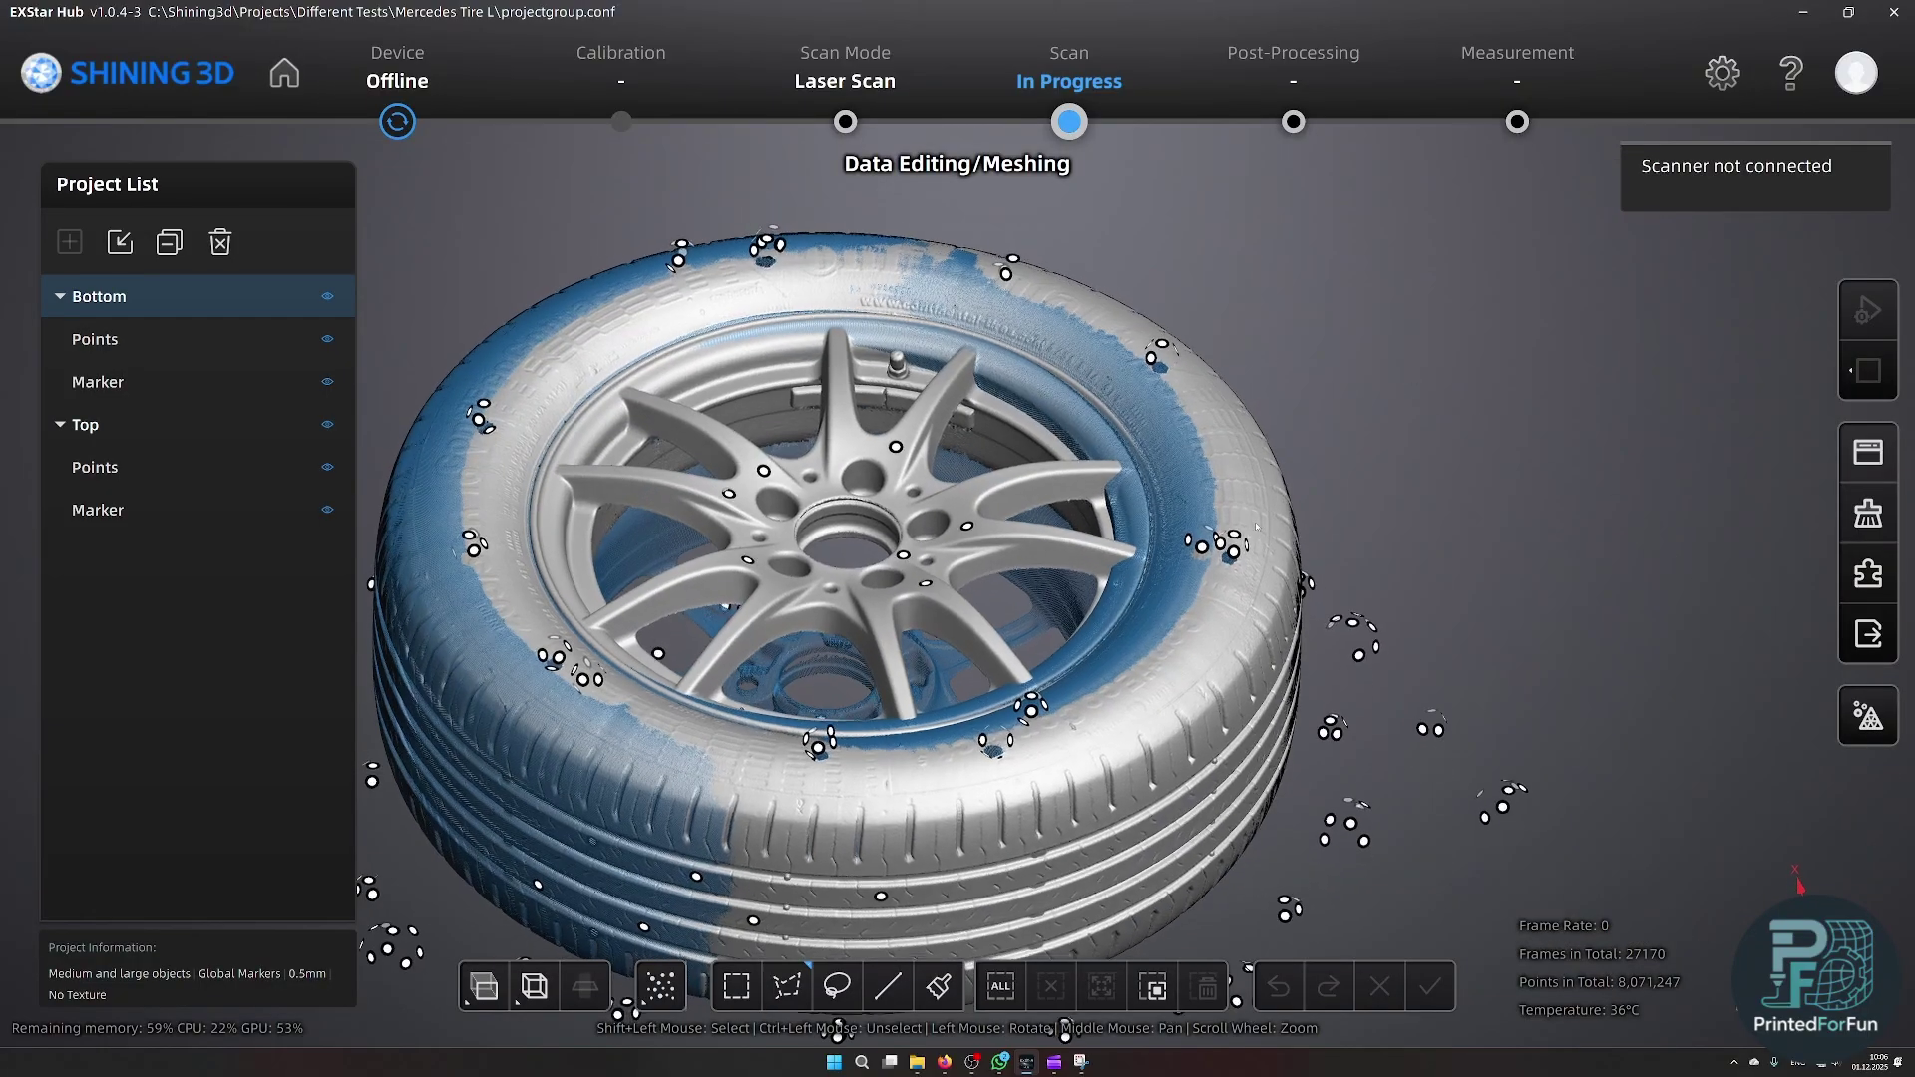
- Compare the aligned scans by repeatedly hiding and showing the Top scan over the Bottom scan
click(327, 426)
click(327, 426)
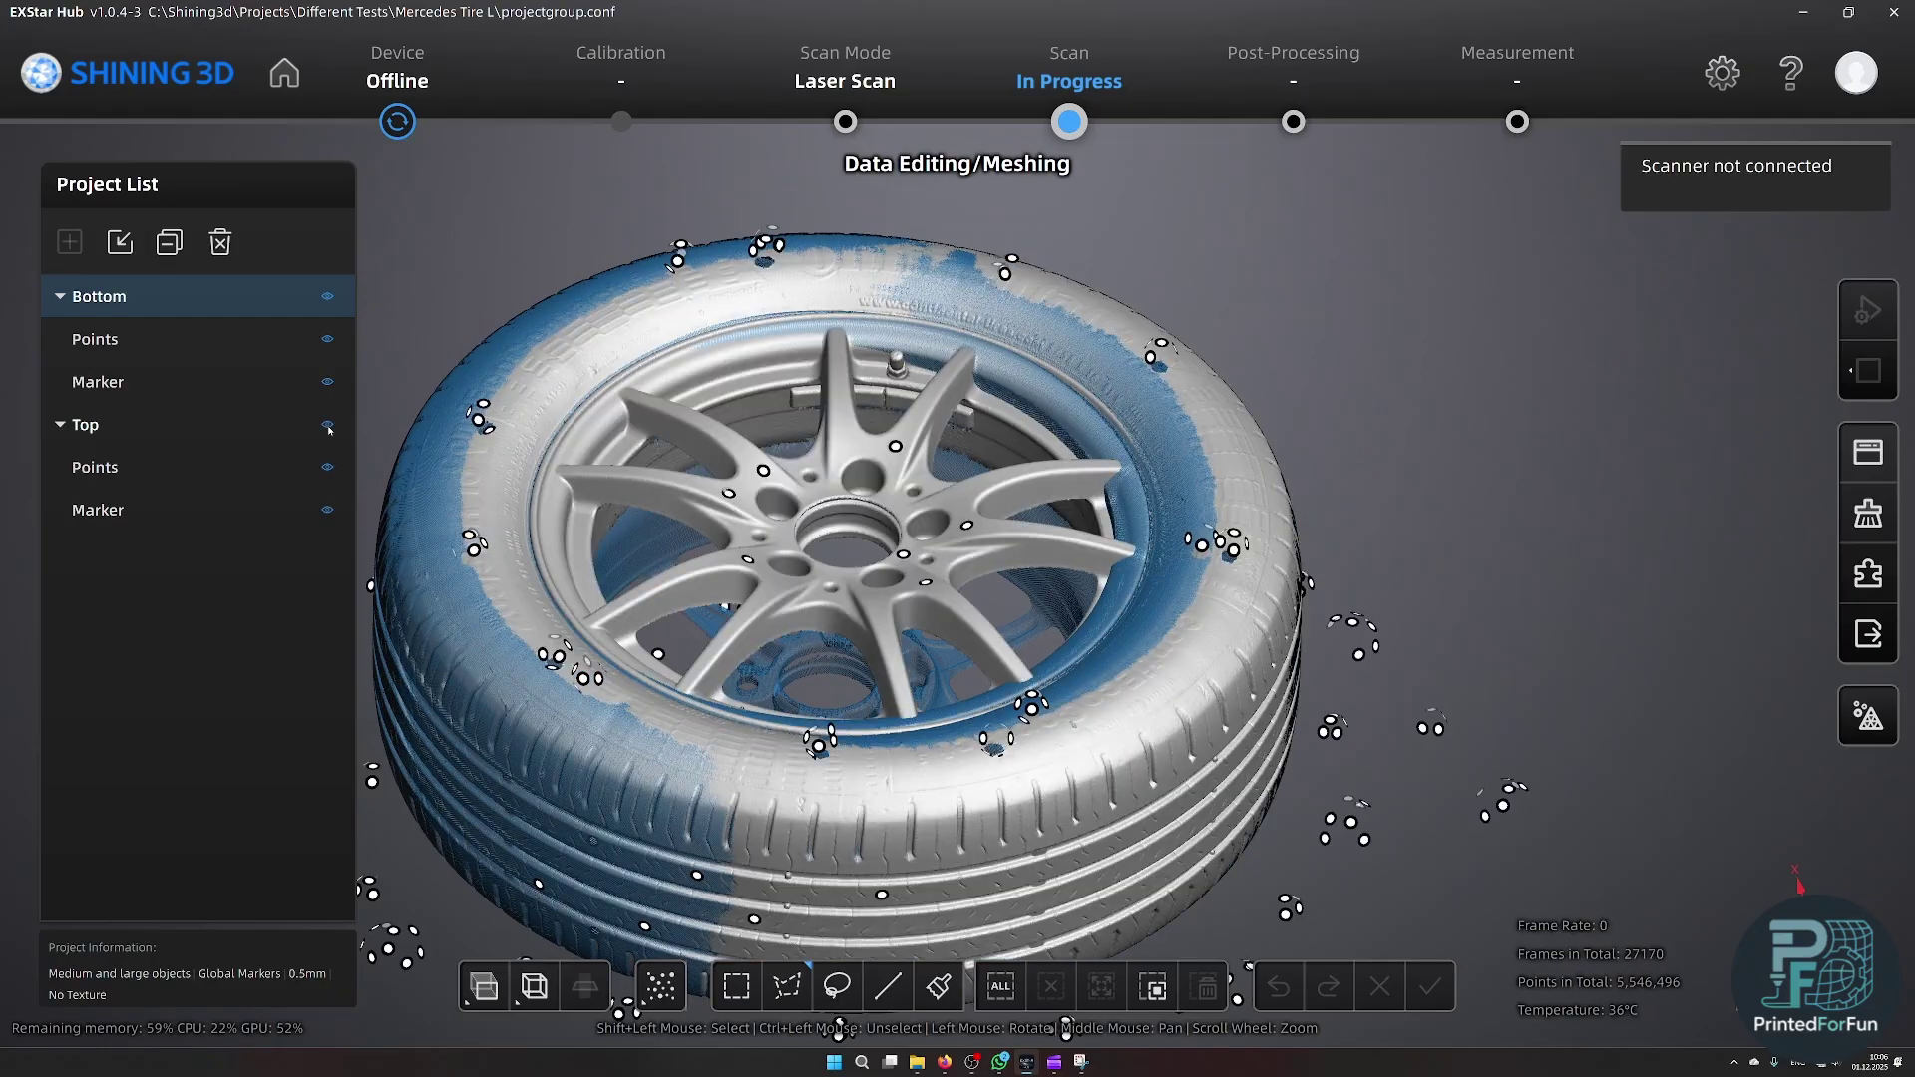
click(327, 426)
click(328, 426)
click(328, 426)
click(328, 426)
click(328, 427)
middle_drag(478, 529, 765, 508)
scroll(765, 508, down, 1)
drag(765, 507, 336, 428)
click(332, 427)
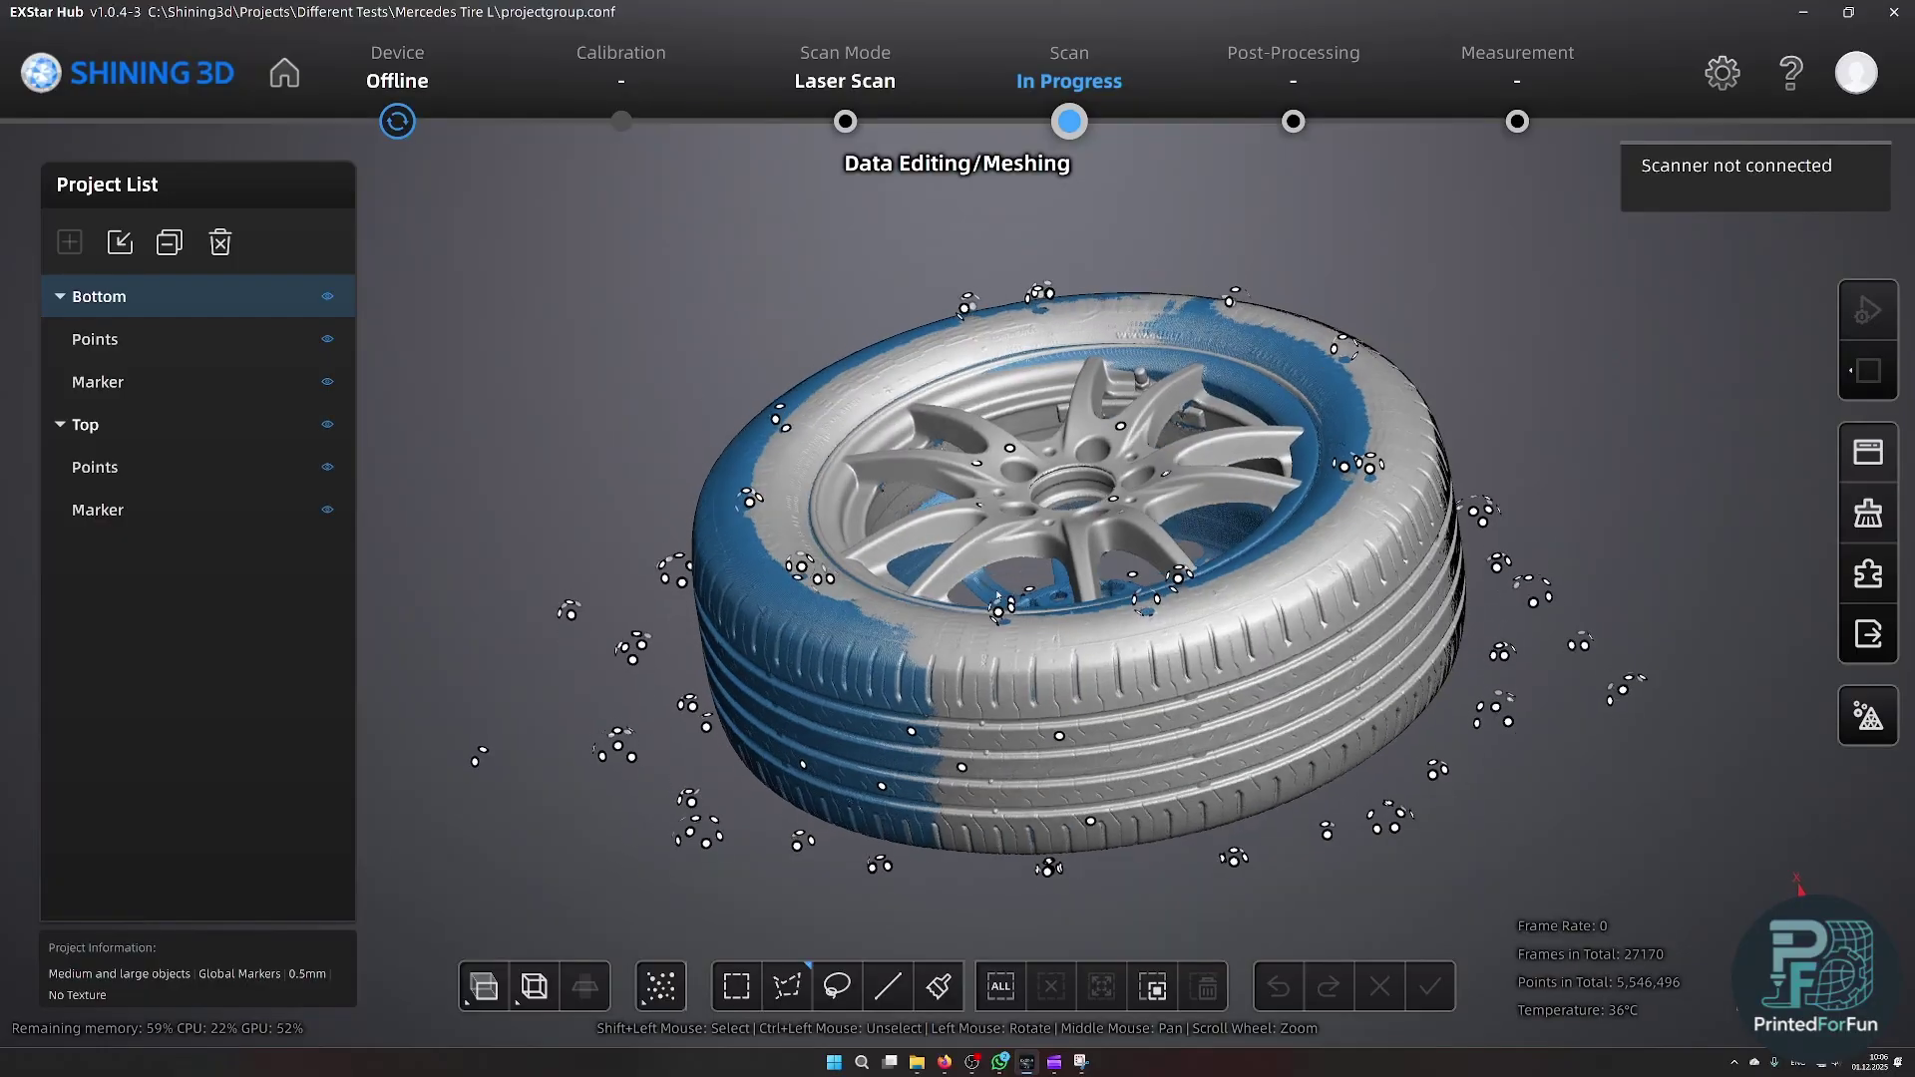
- Set up a manual marker alignment with Top as the fixed scan and Bottom as the floated scan
click(1868, 575)
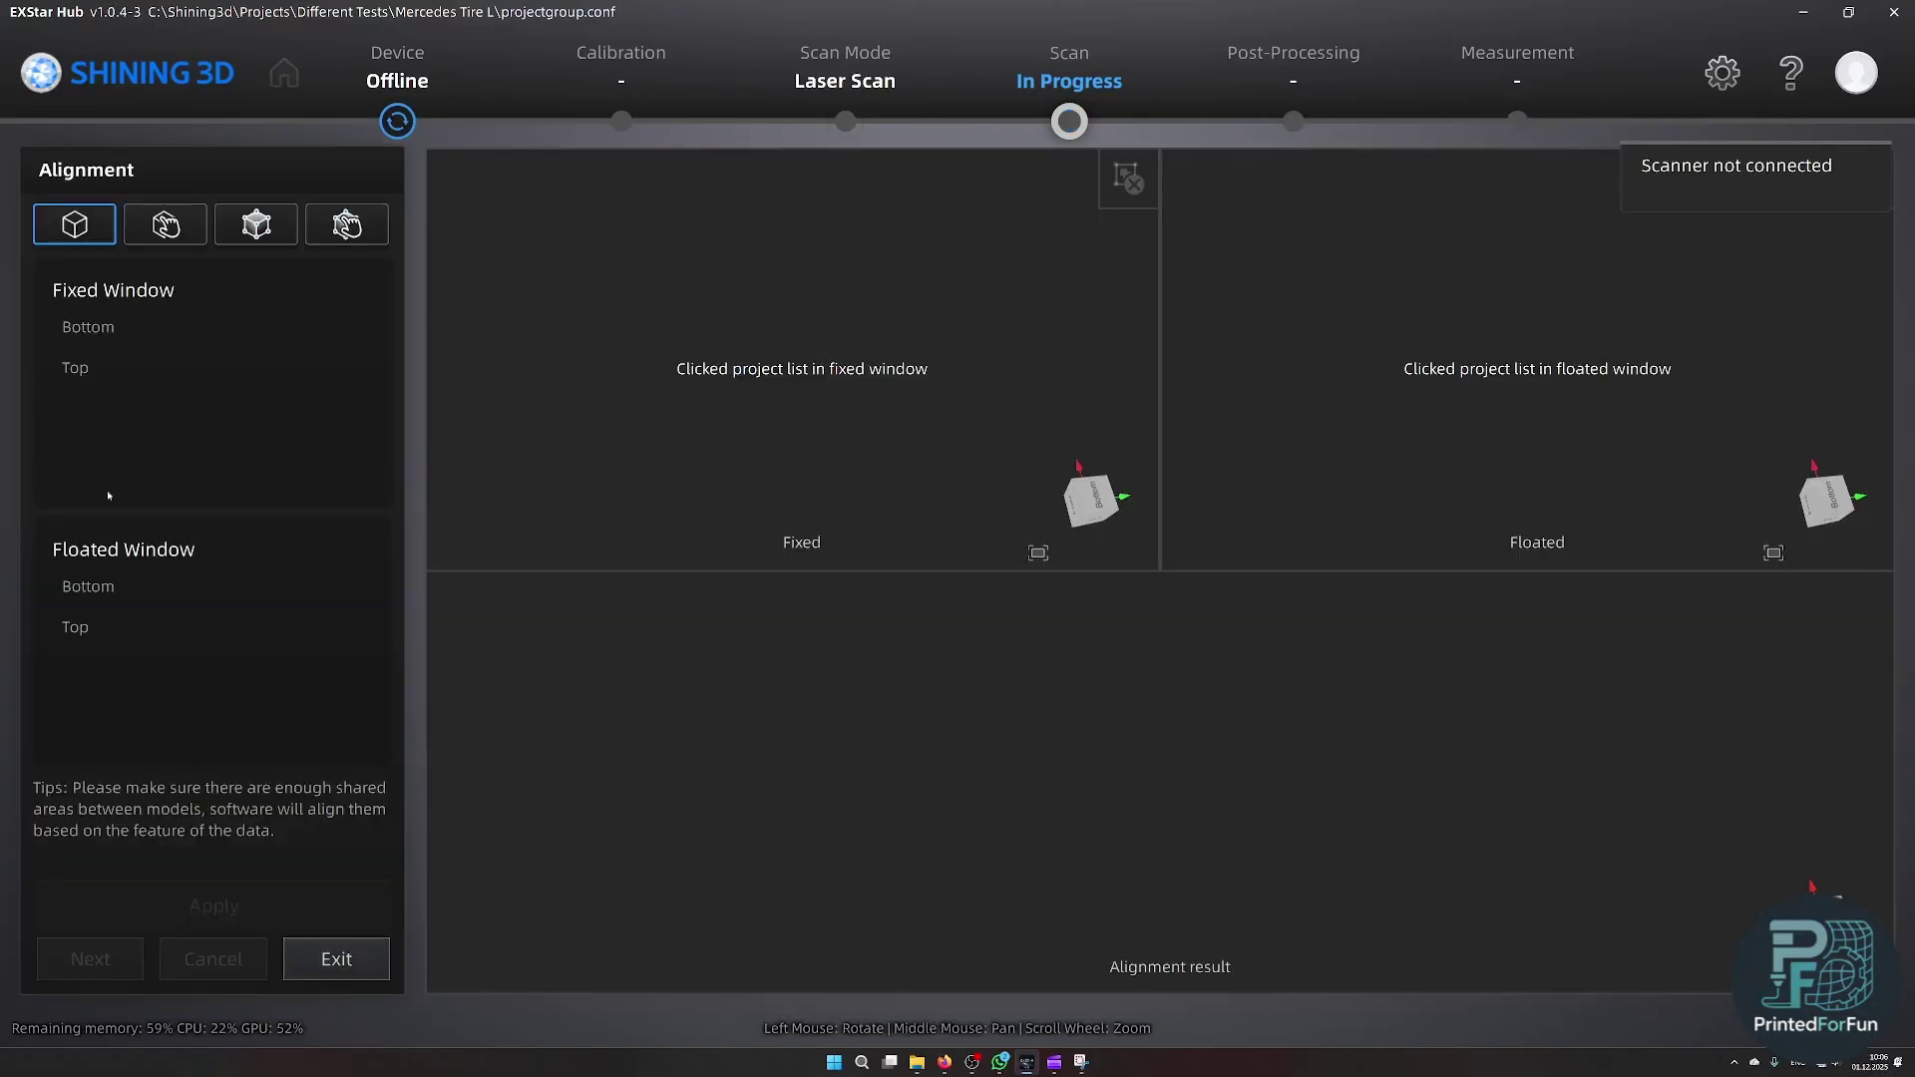
click(347, 225)
click(142, 329)
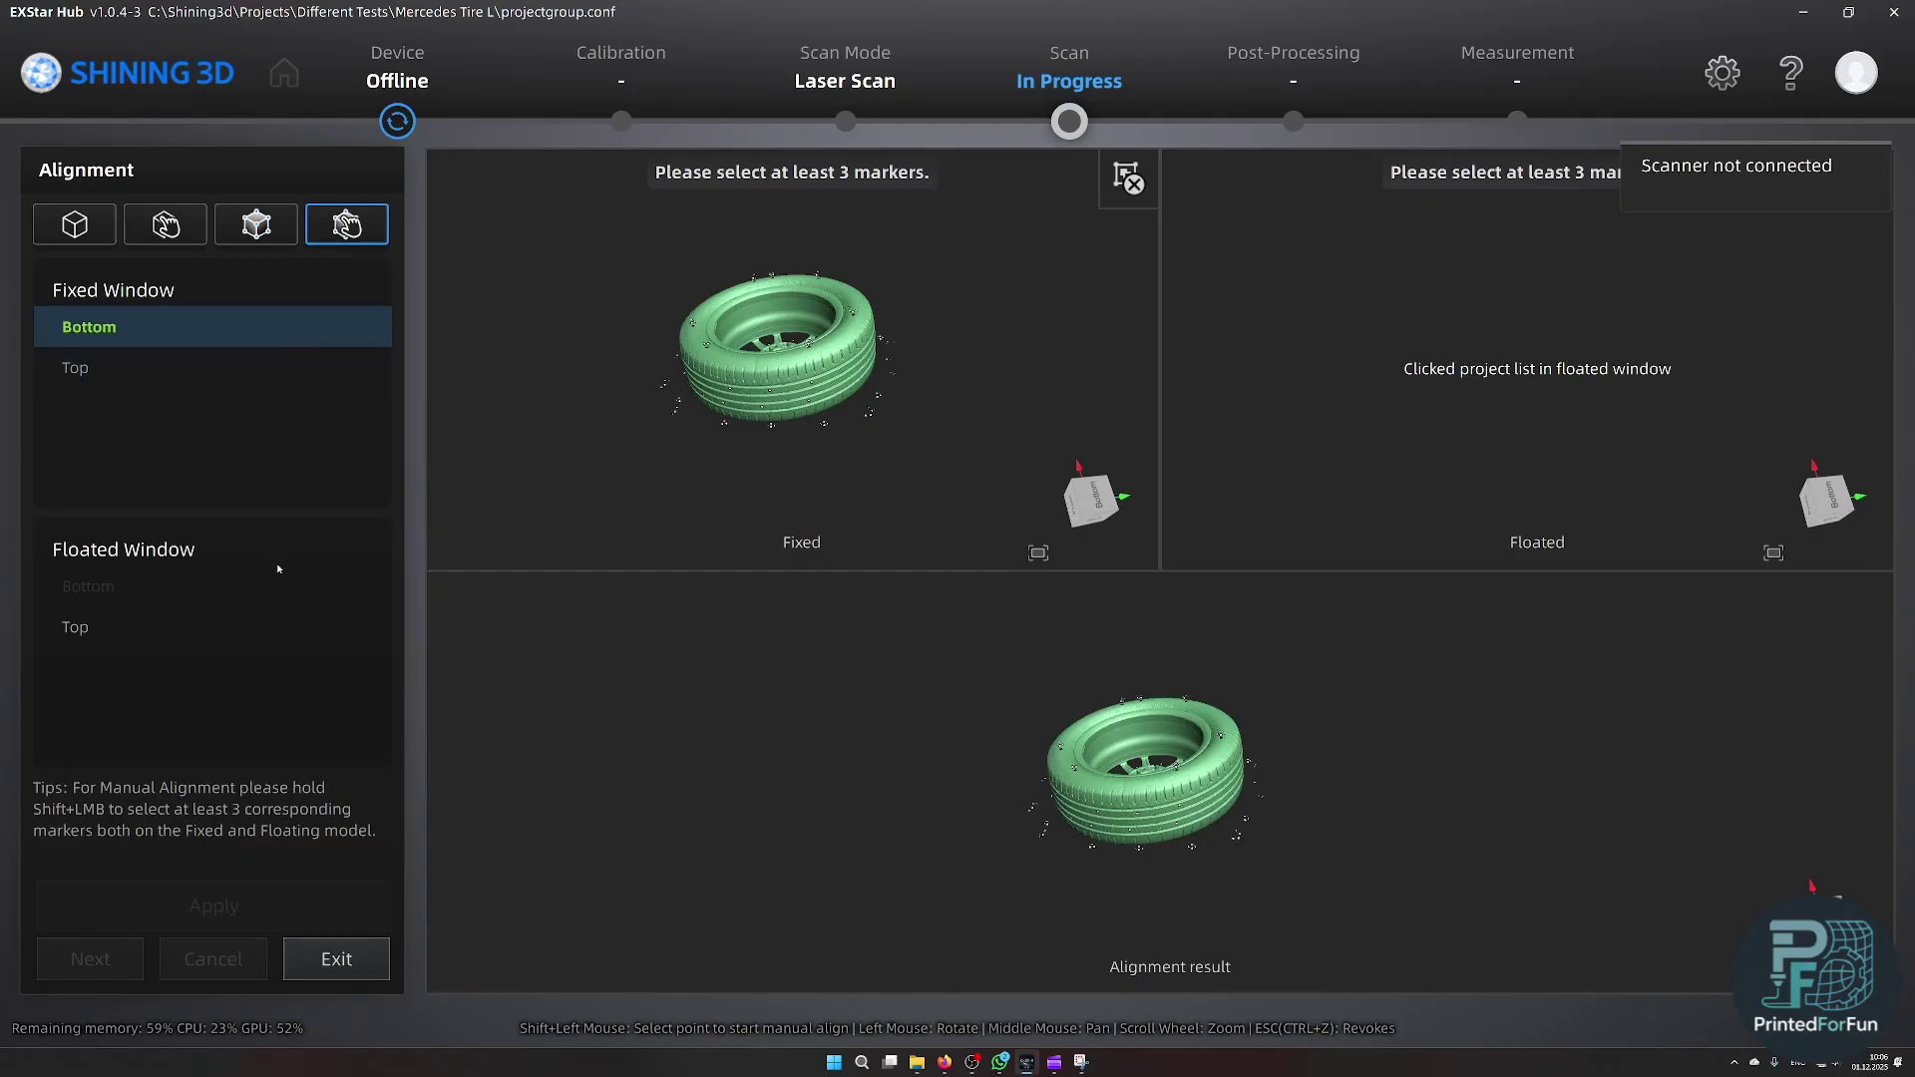
click(162, 369)
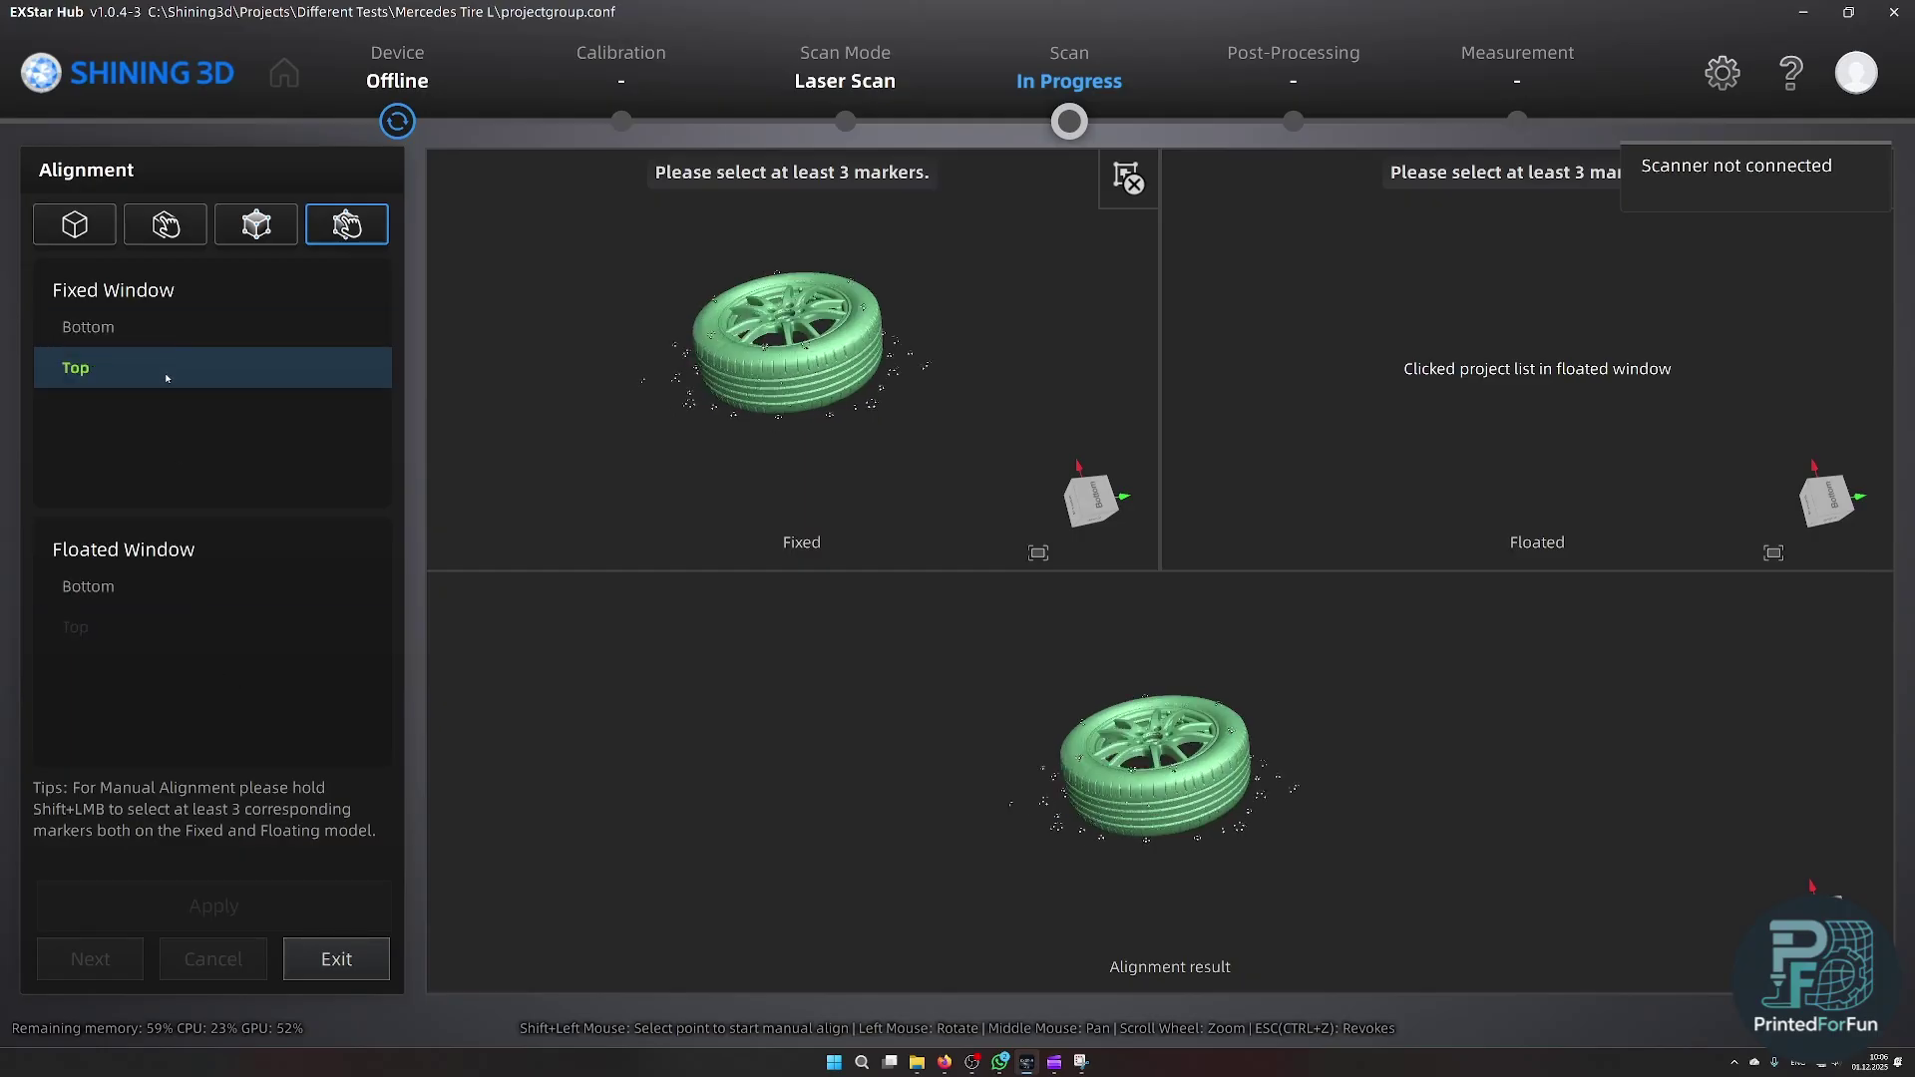
click(176, 582)
- Pick the first three corresponding tread markers on both the fixed Top and floated Bottom scans
drag(897, 444, 852, 447)
scroll(648, 445, up, 4)
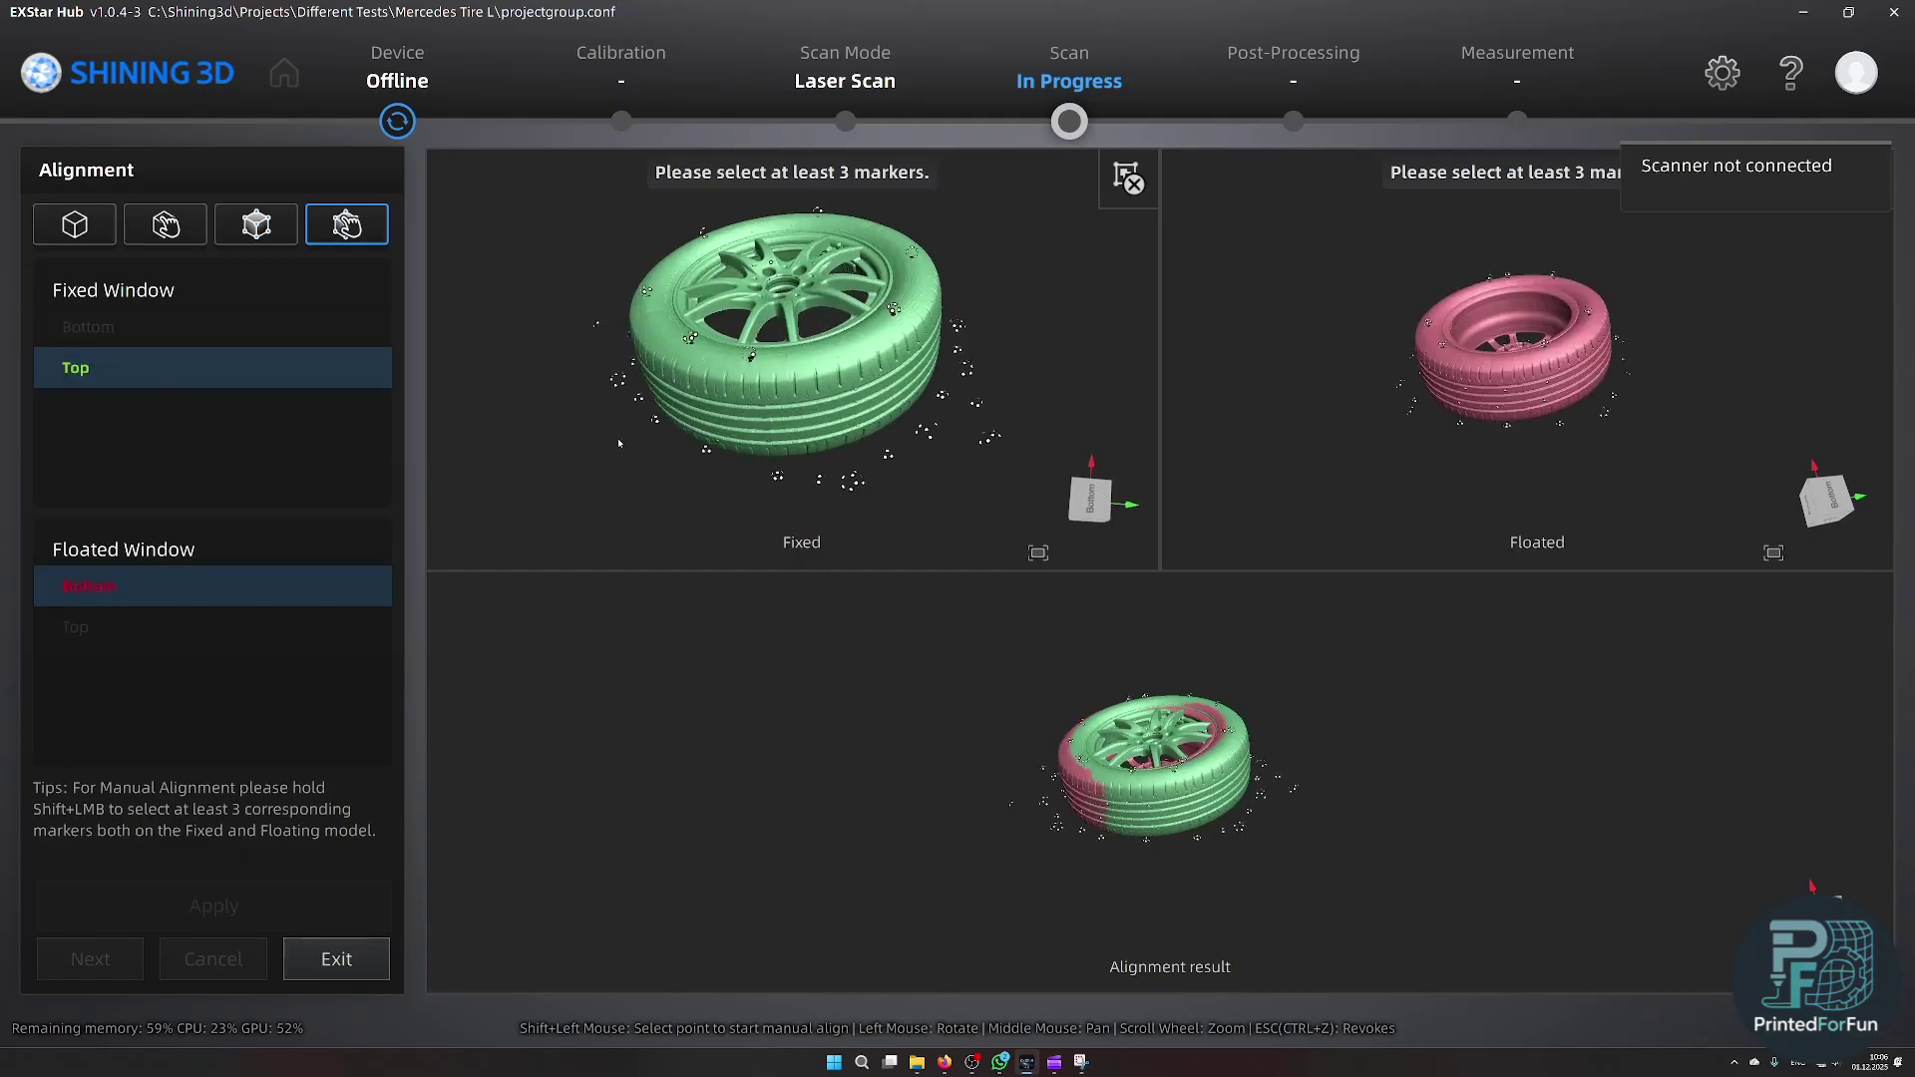
drag(619, 443, 623, 399)
scroll(624, 399, up, 3)
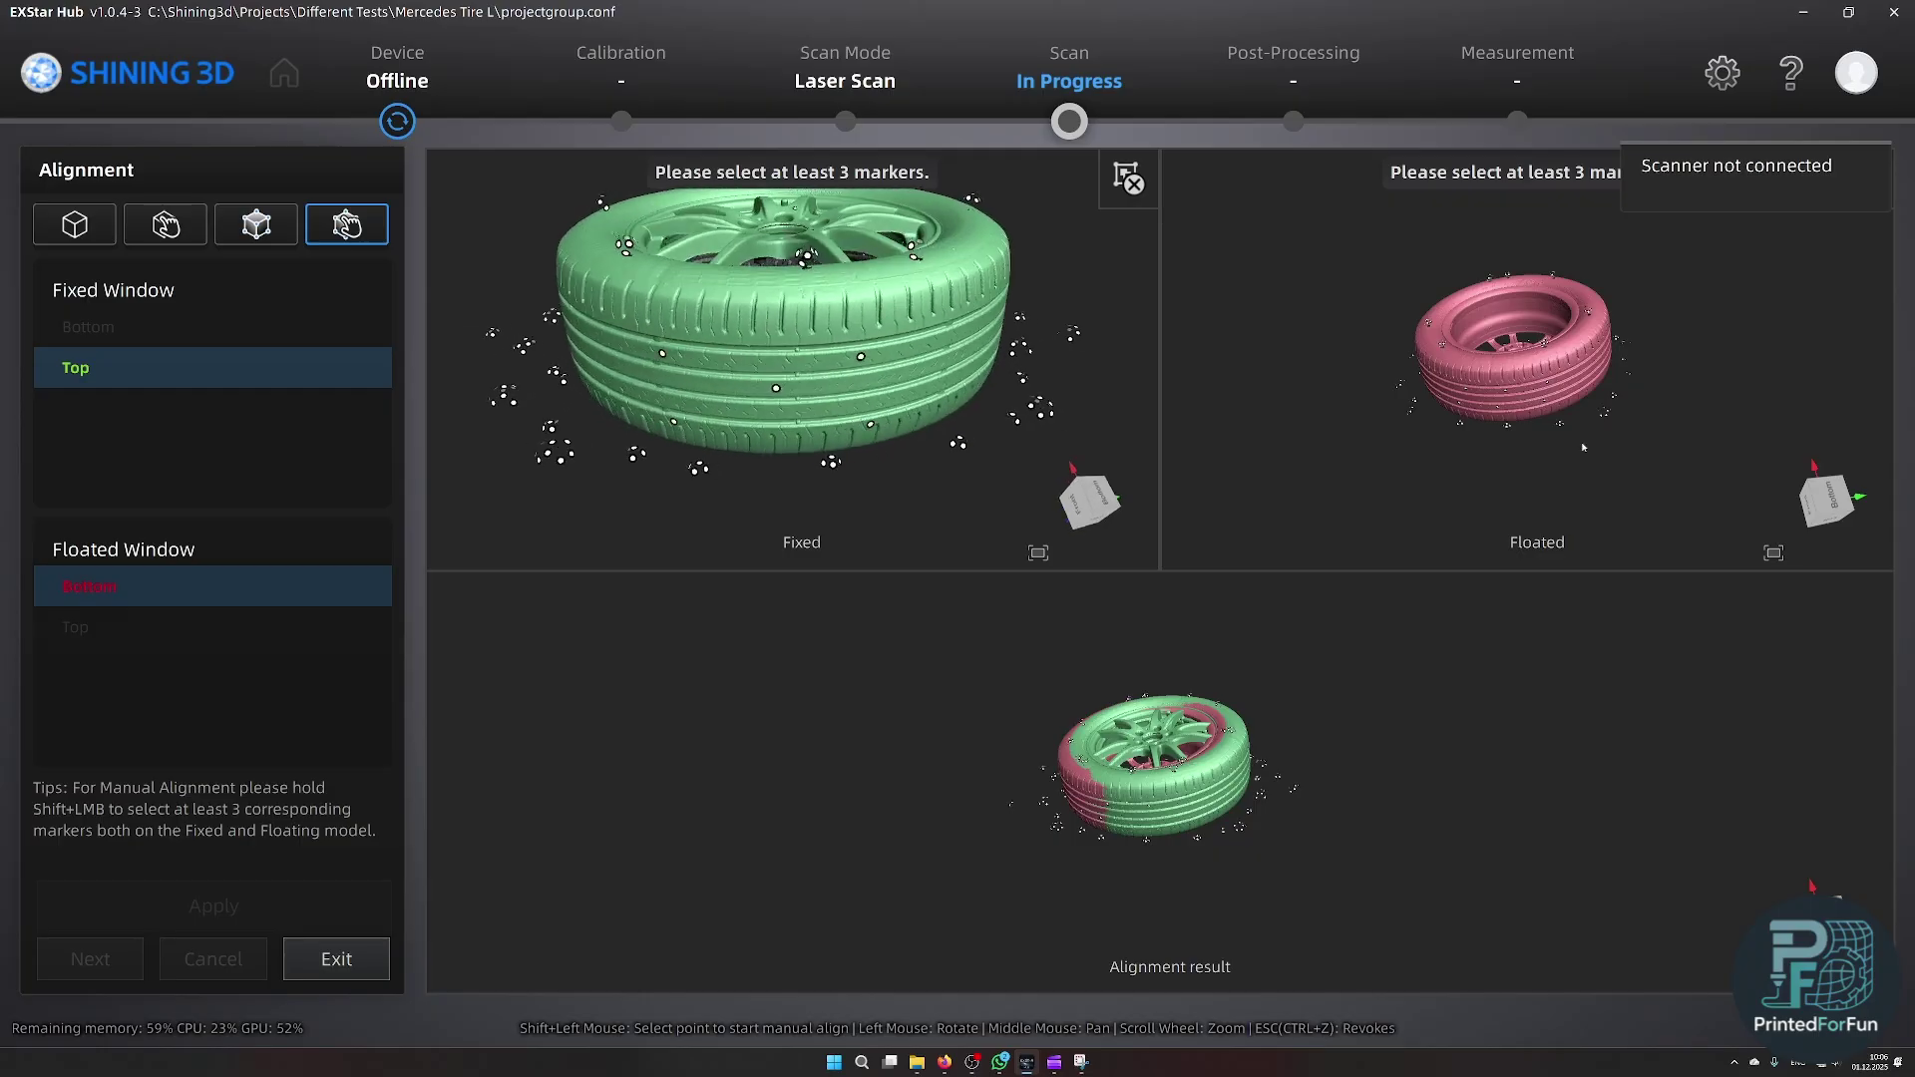
mouse_move(1583, 447)
mouse_down()
mouse_move(1596, 399)
mouse_move(1588, 460)
mouse_up()
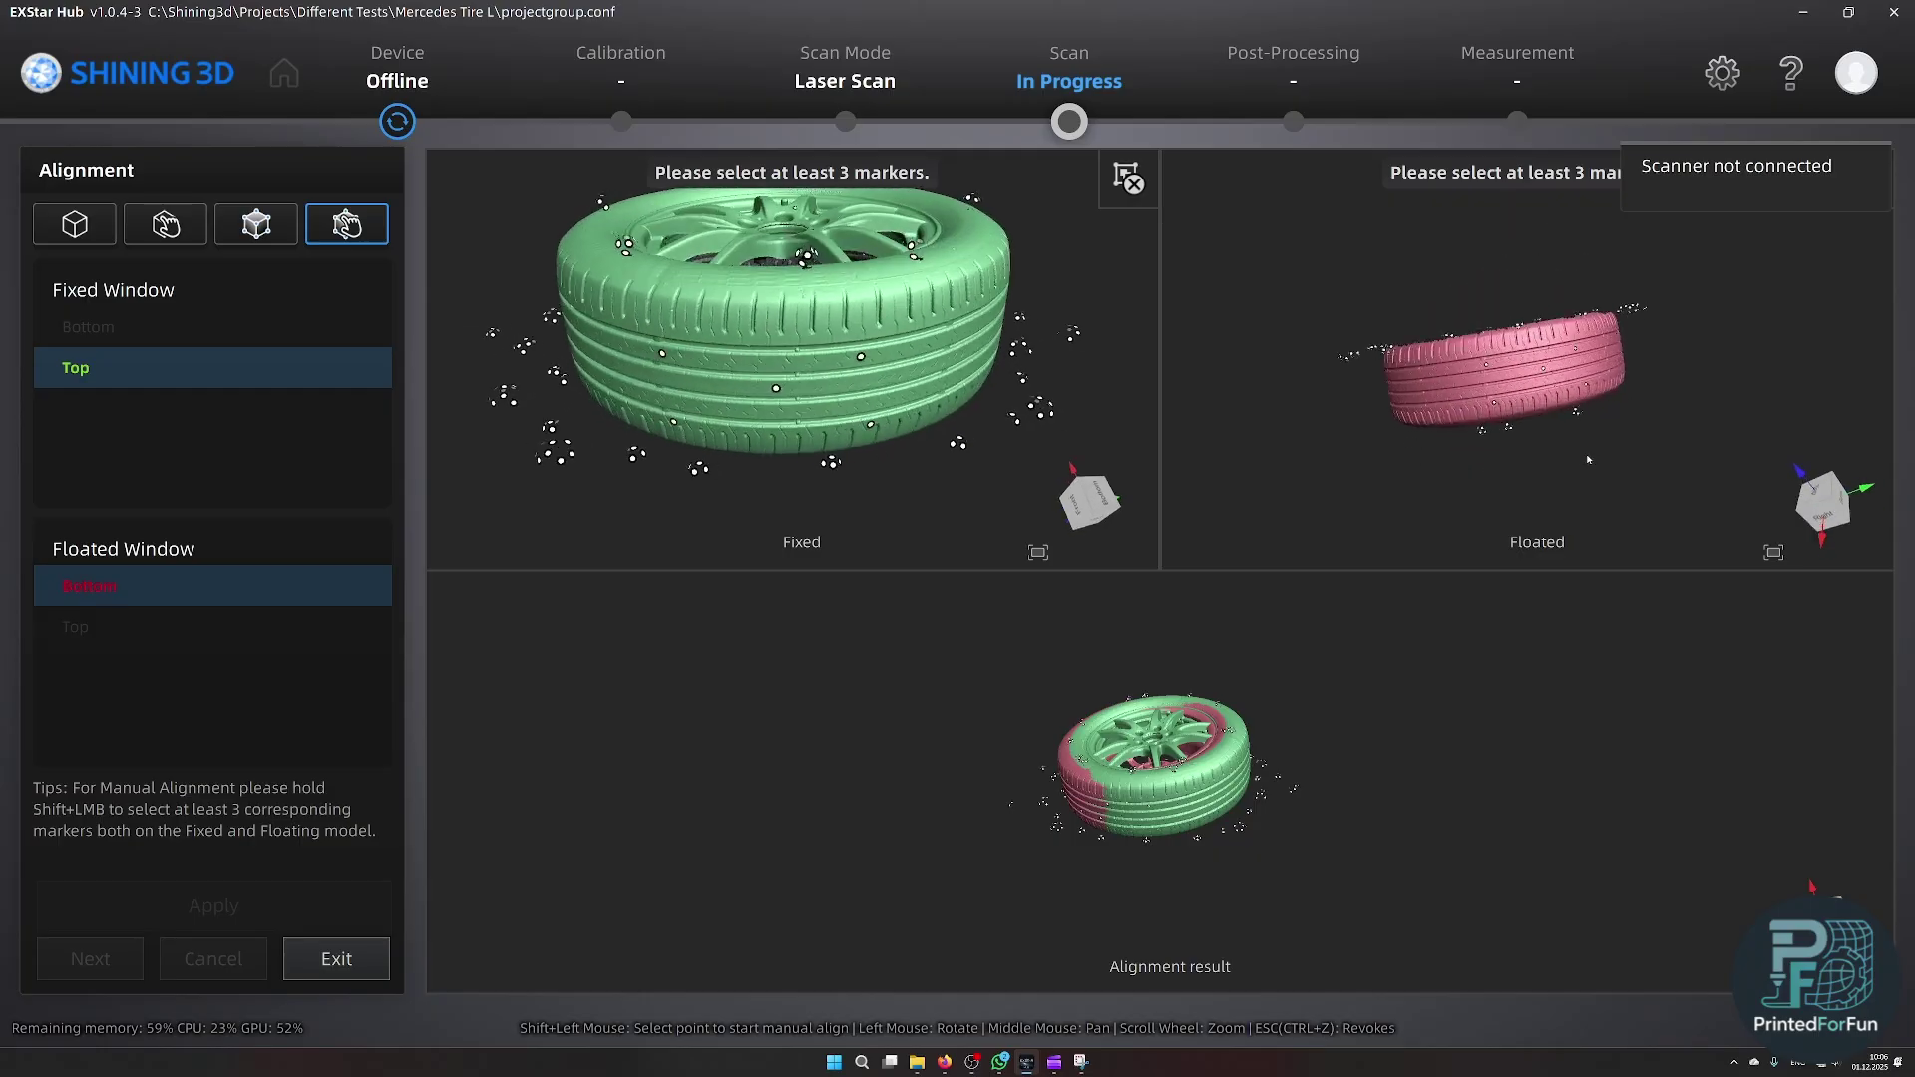
scroll(1588, 460, up, 2)
scroll(1496, 367, up, 3)
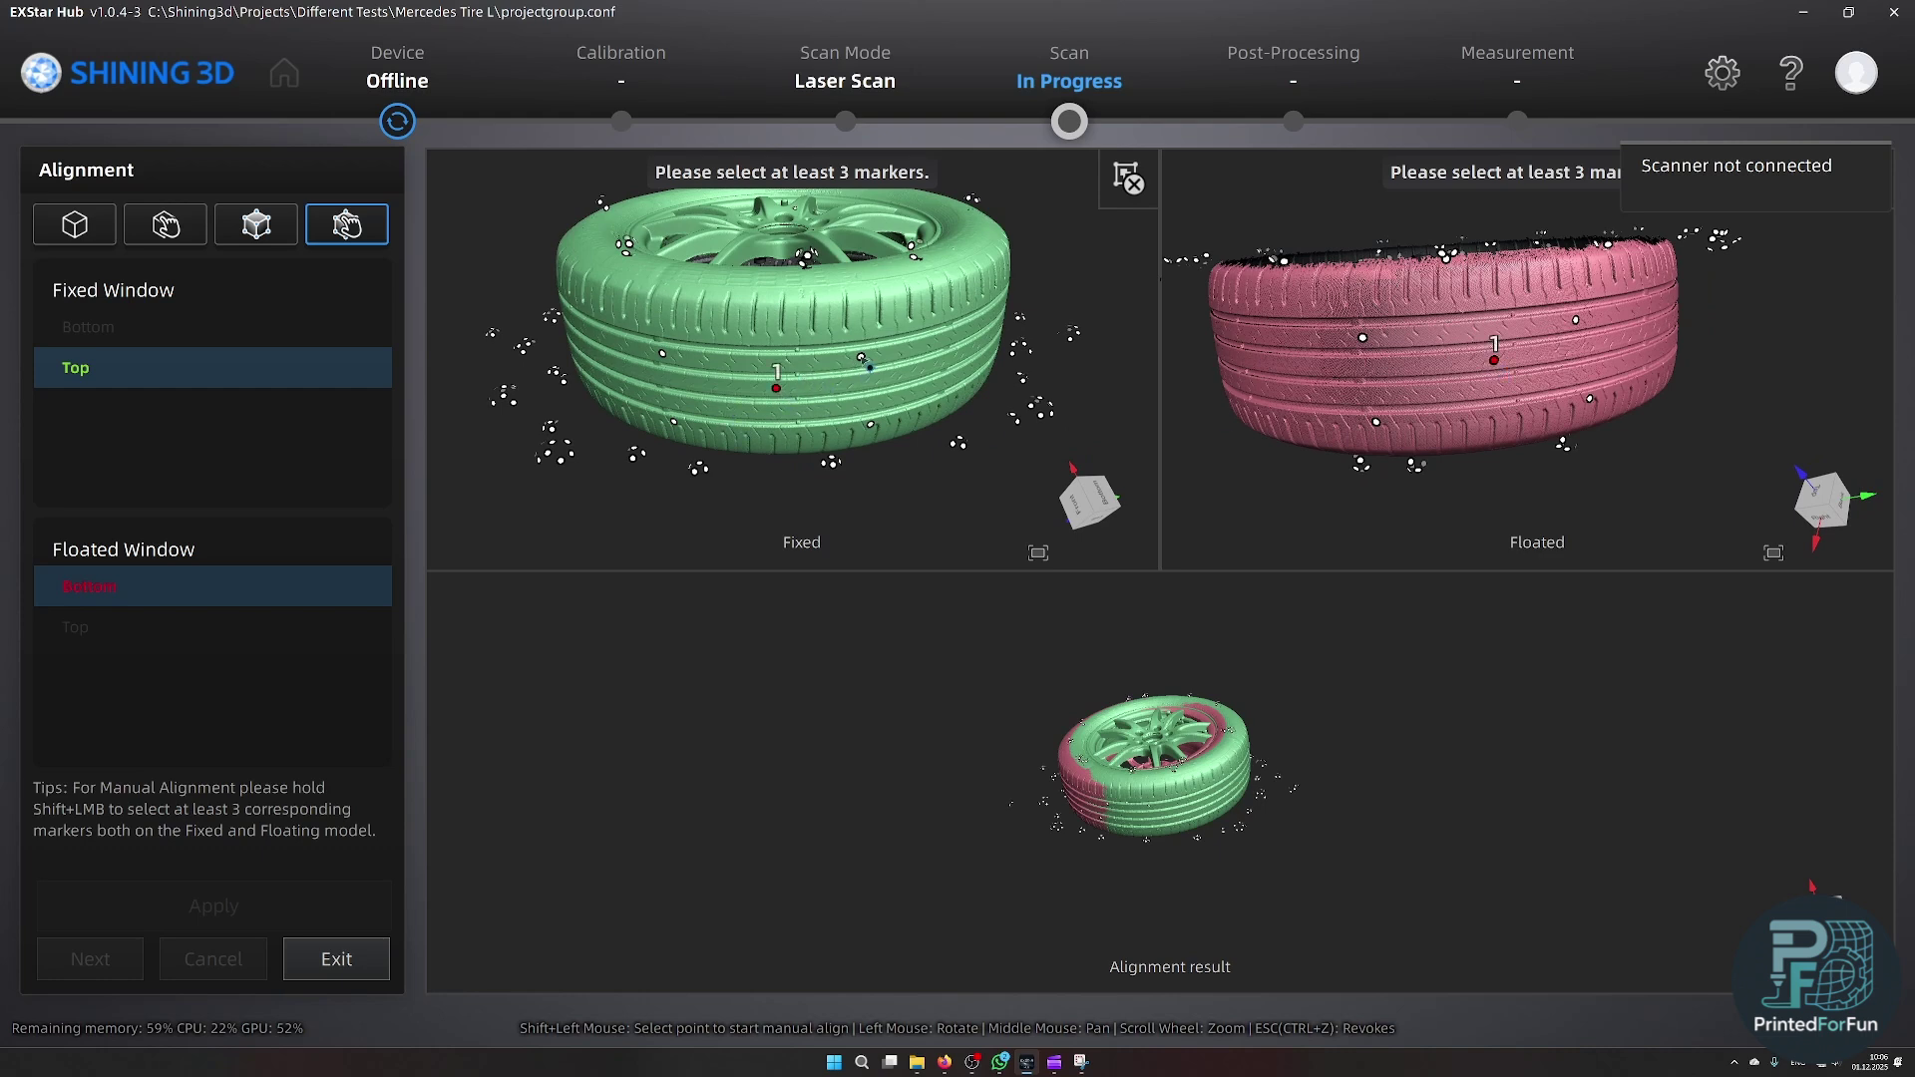
shift+click(862, 357)
shift+click(674, 423)
- Match additional tread markers further around the tire on both scans and apply the manual marker alignment
mouse_move(1396, 329)
mouse_down()
mouse_move(1455, 404)
mouse_move(1536, 284)
mouse_move(1561, 321)
mouse_move(1541, 401)
mouse_up()
drag(559, 339, 673, 265)
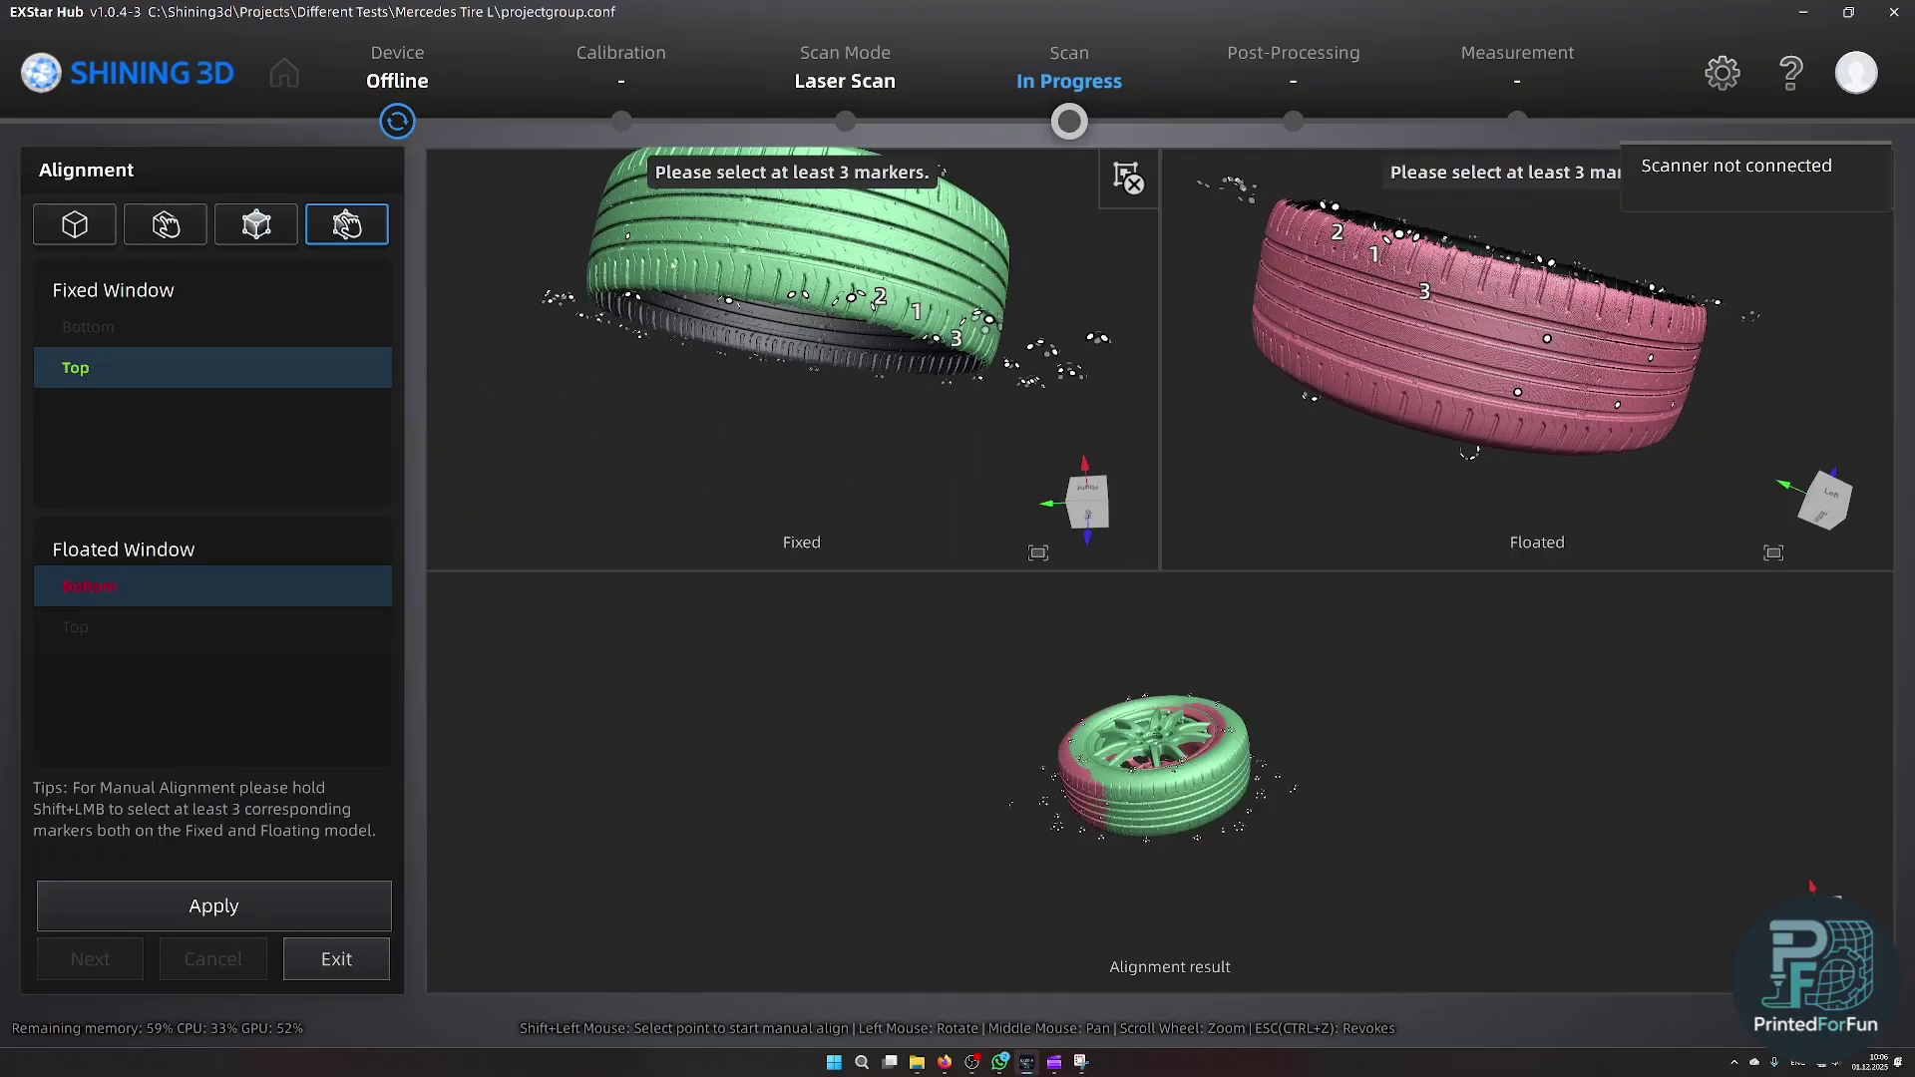
drag(798, 229, 591, 309)
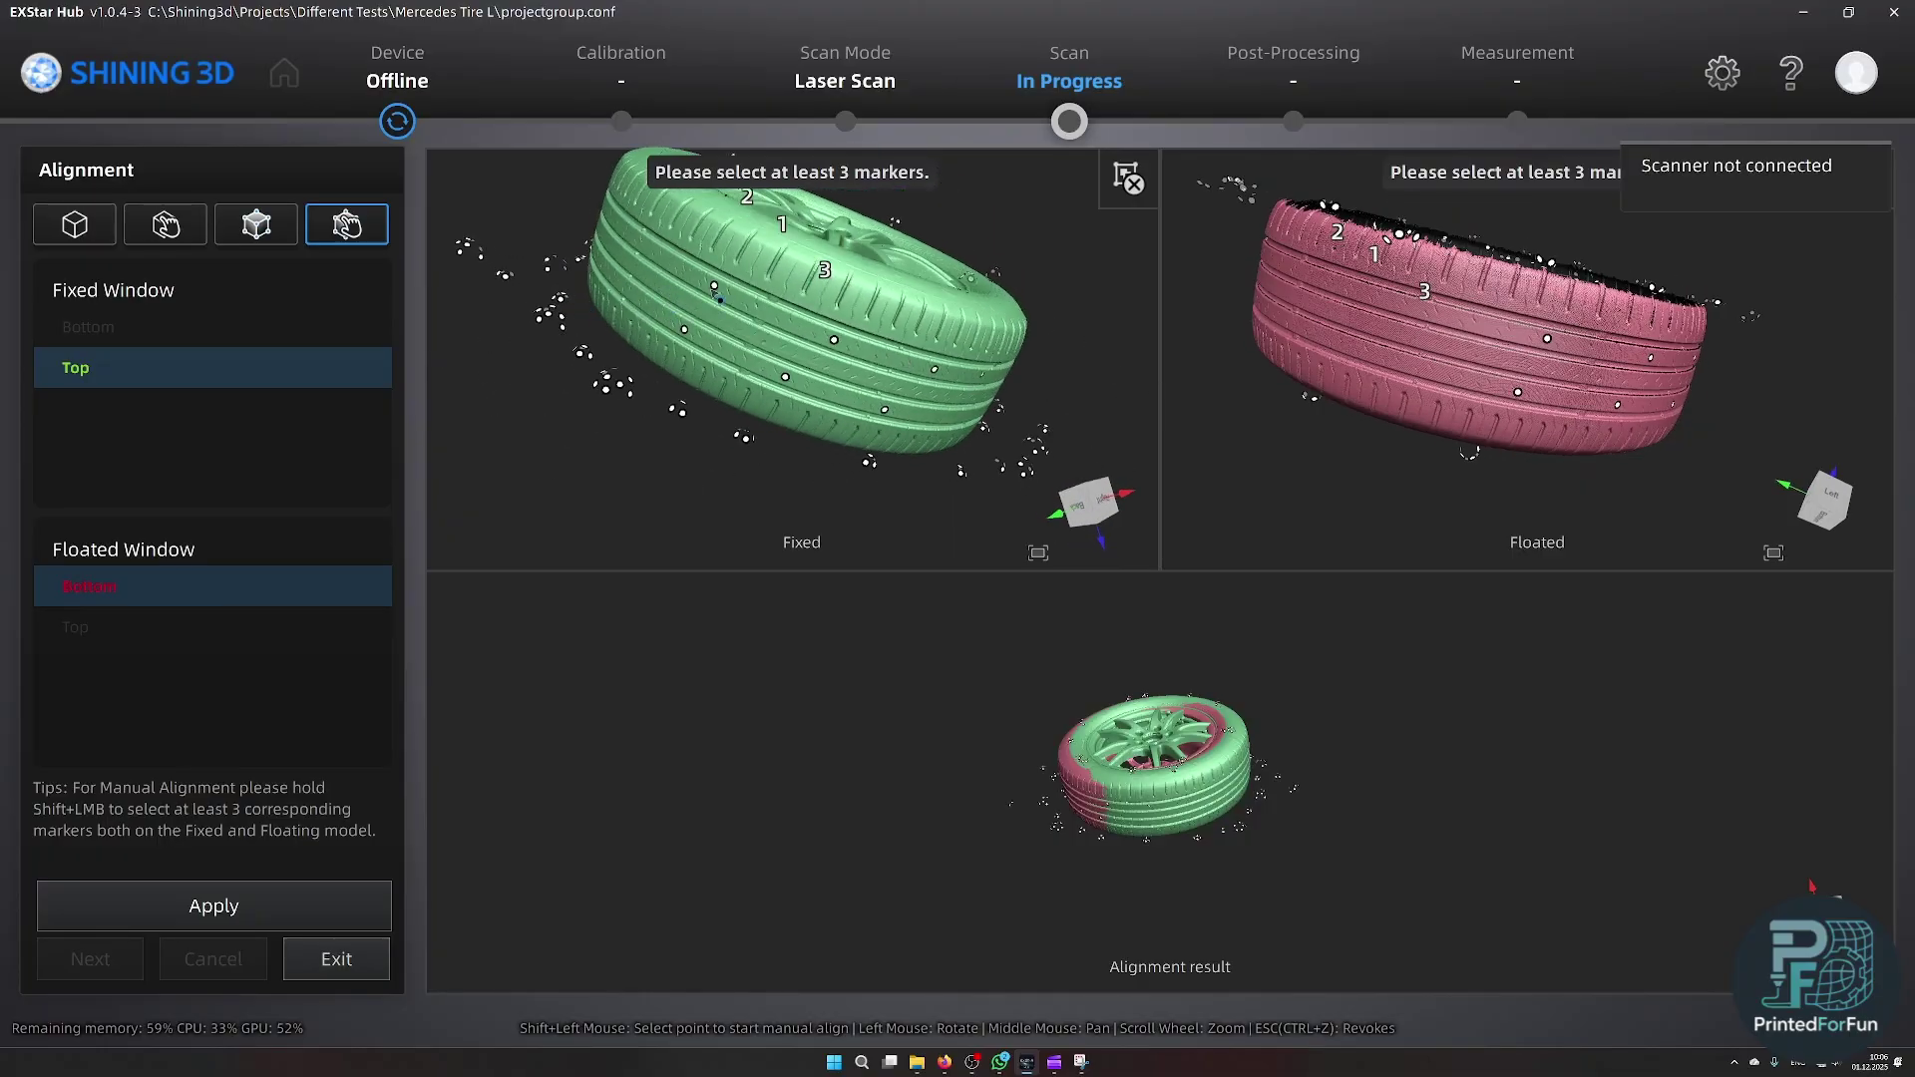
shift+click(714, 287)
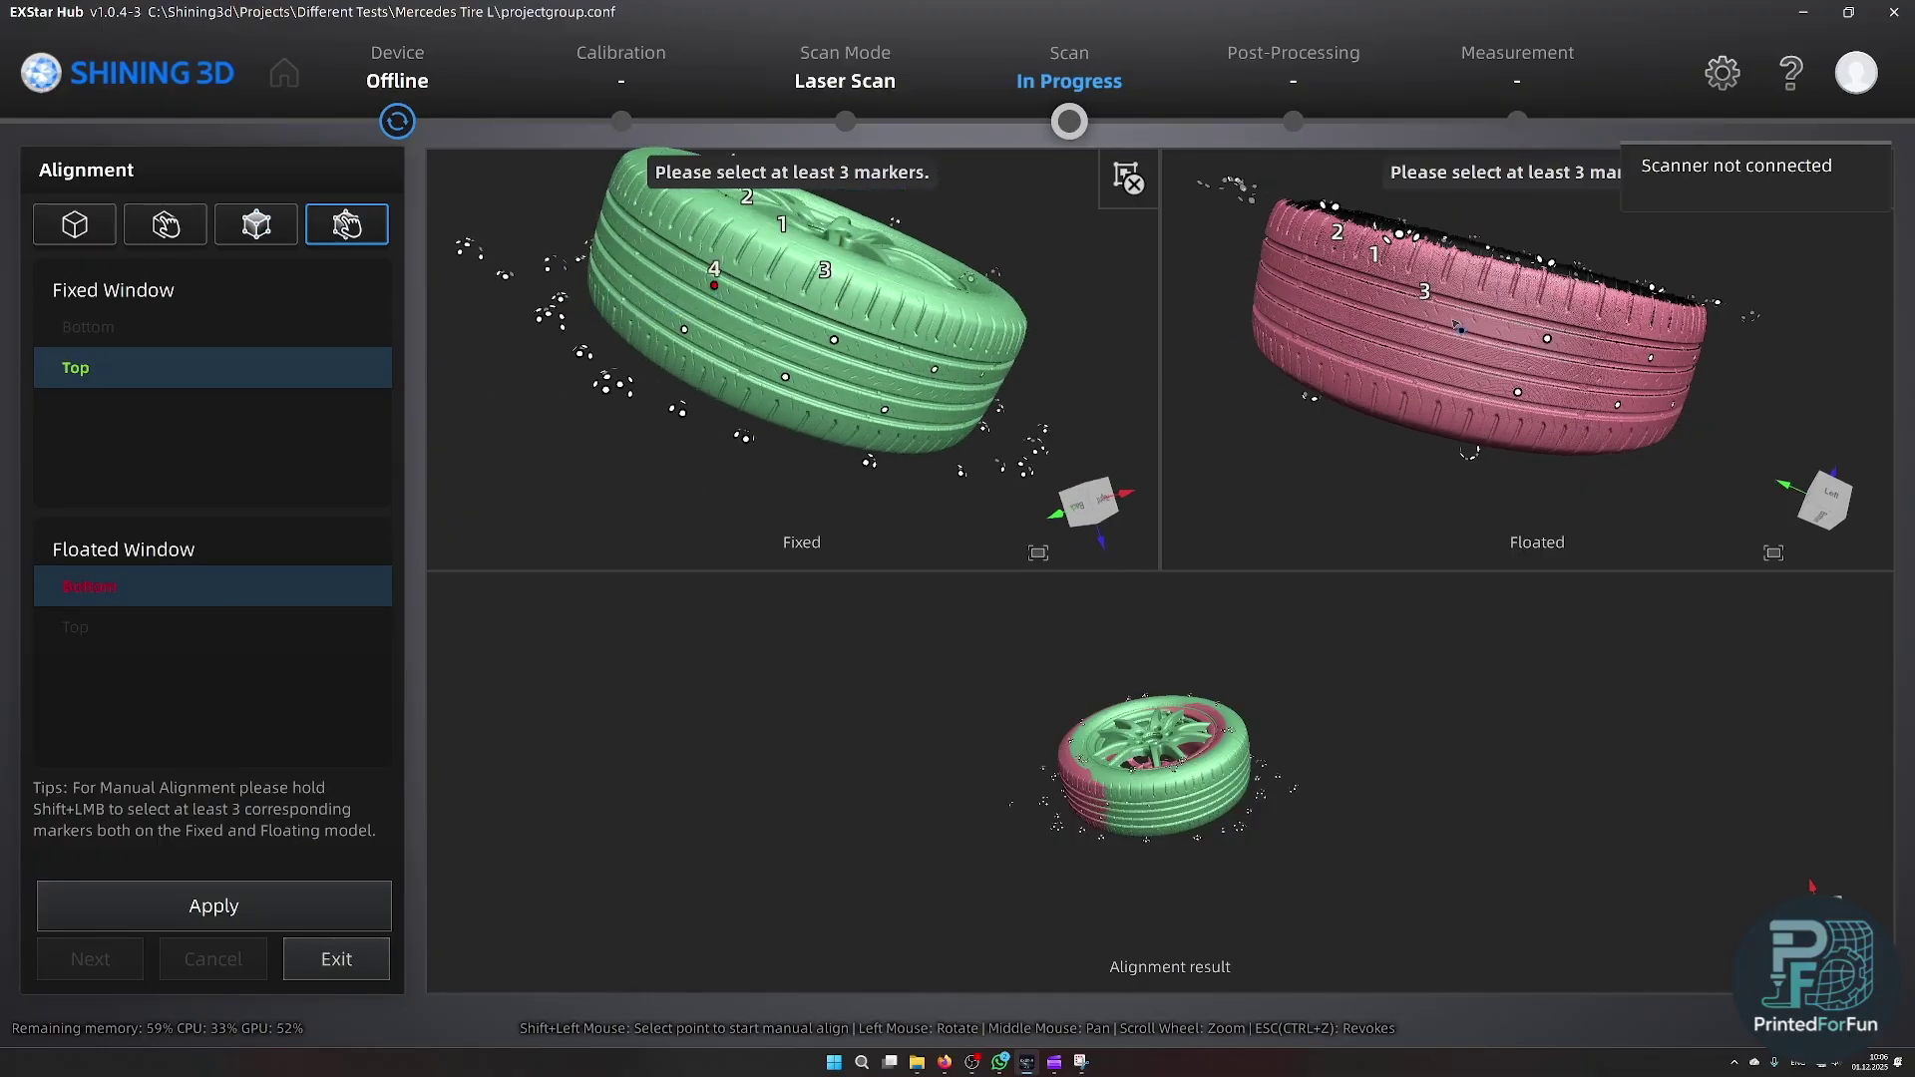
shift+click(1548, 340)
drag(1636, 344, 1535, 336)
shift+click(1581, 354)
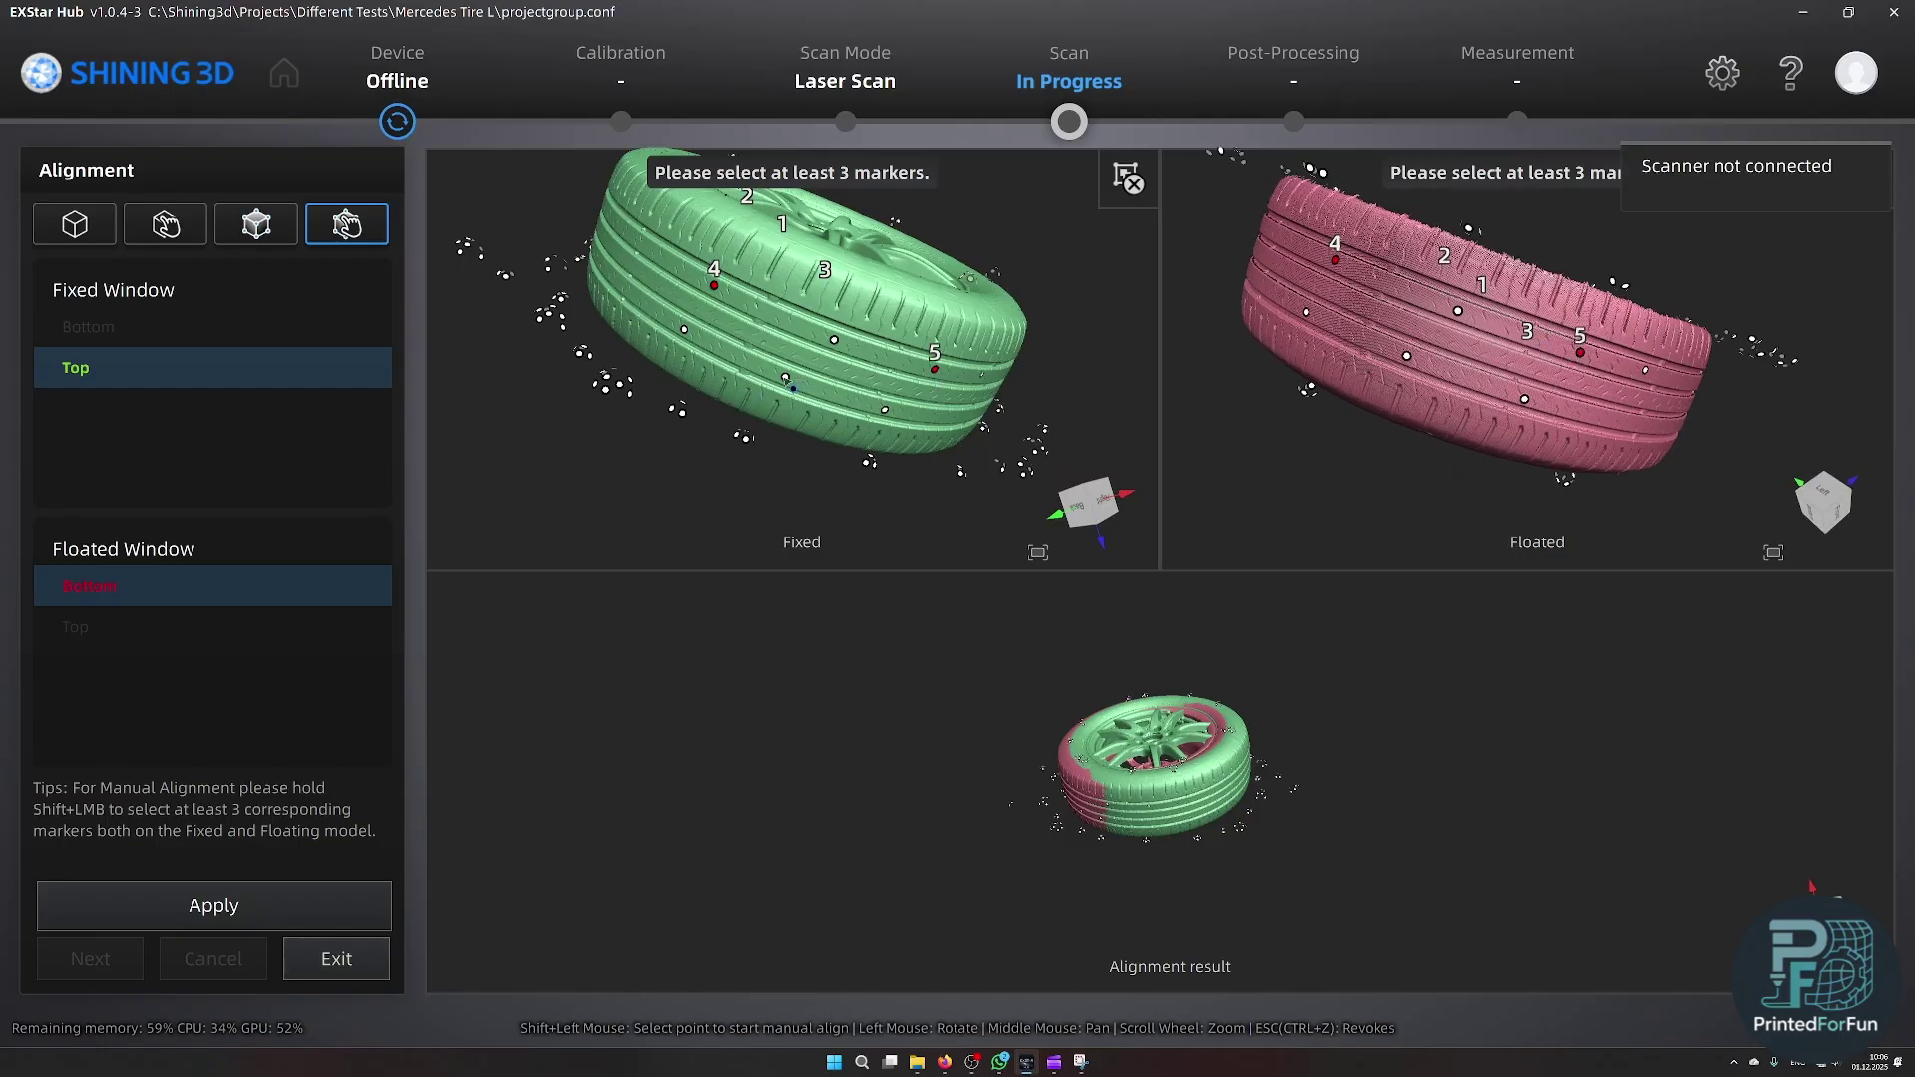
shift+click(786, 378)
click(214, 906)
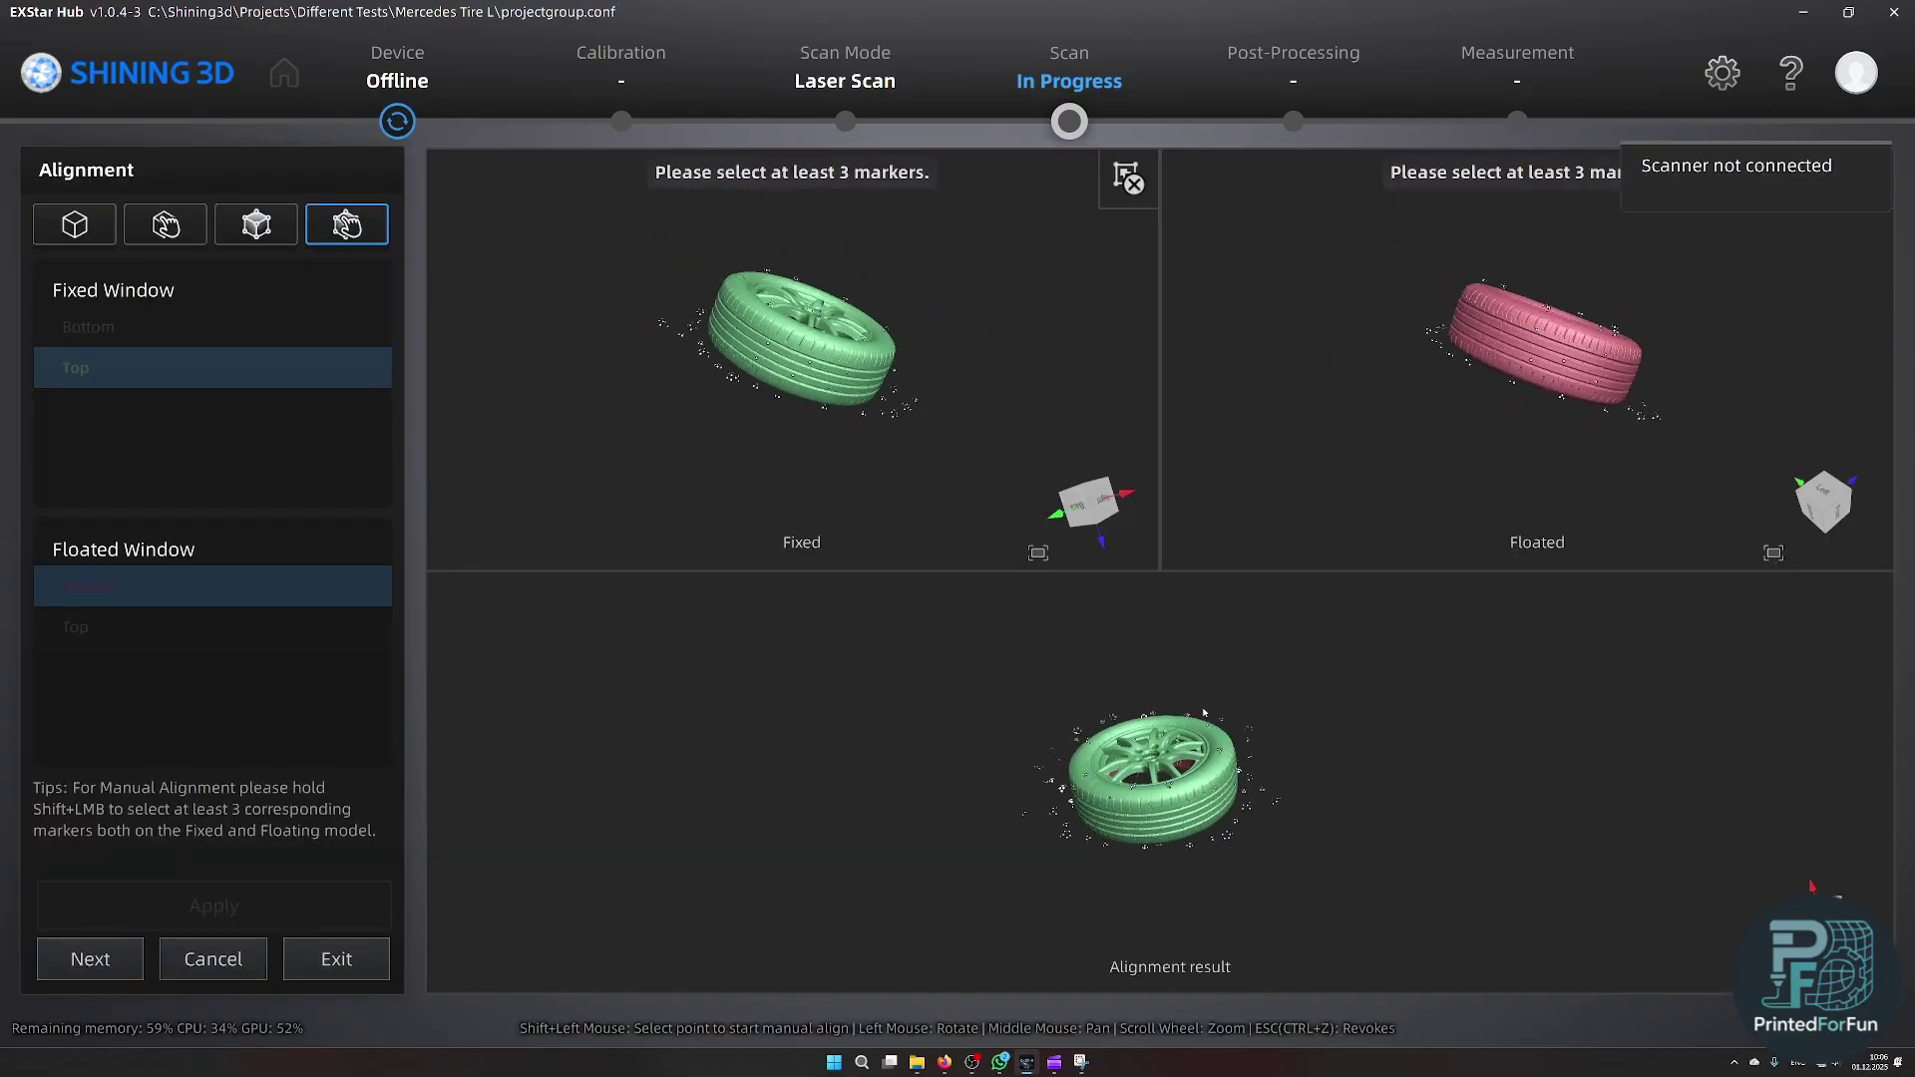
- Check the new alignment result, exit the alignment tool, and examine the combined tire's rim, tread and underside
scroll(1107, 783, up, 4)
drag(1128, 808, 1232, 499)
drag(1070, 775, 952, 894)
click(374, 956)
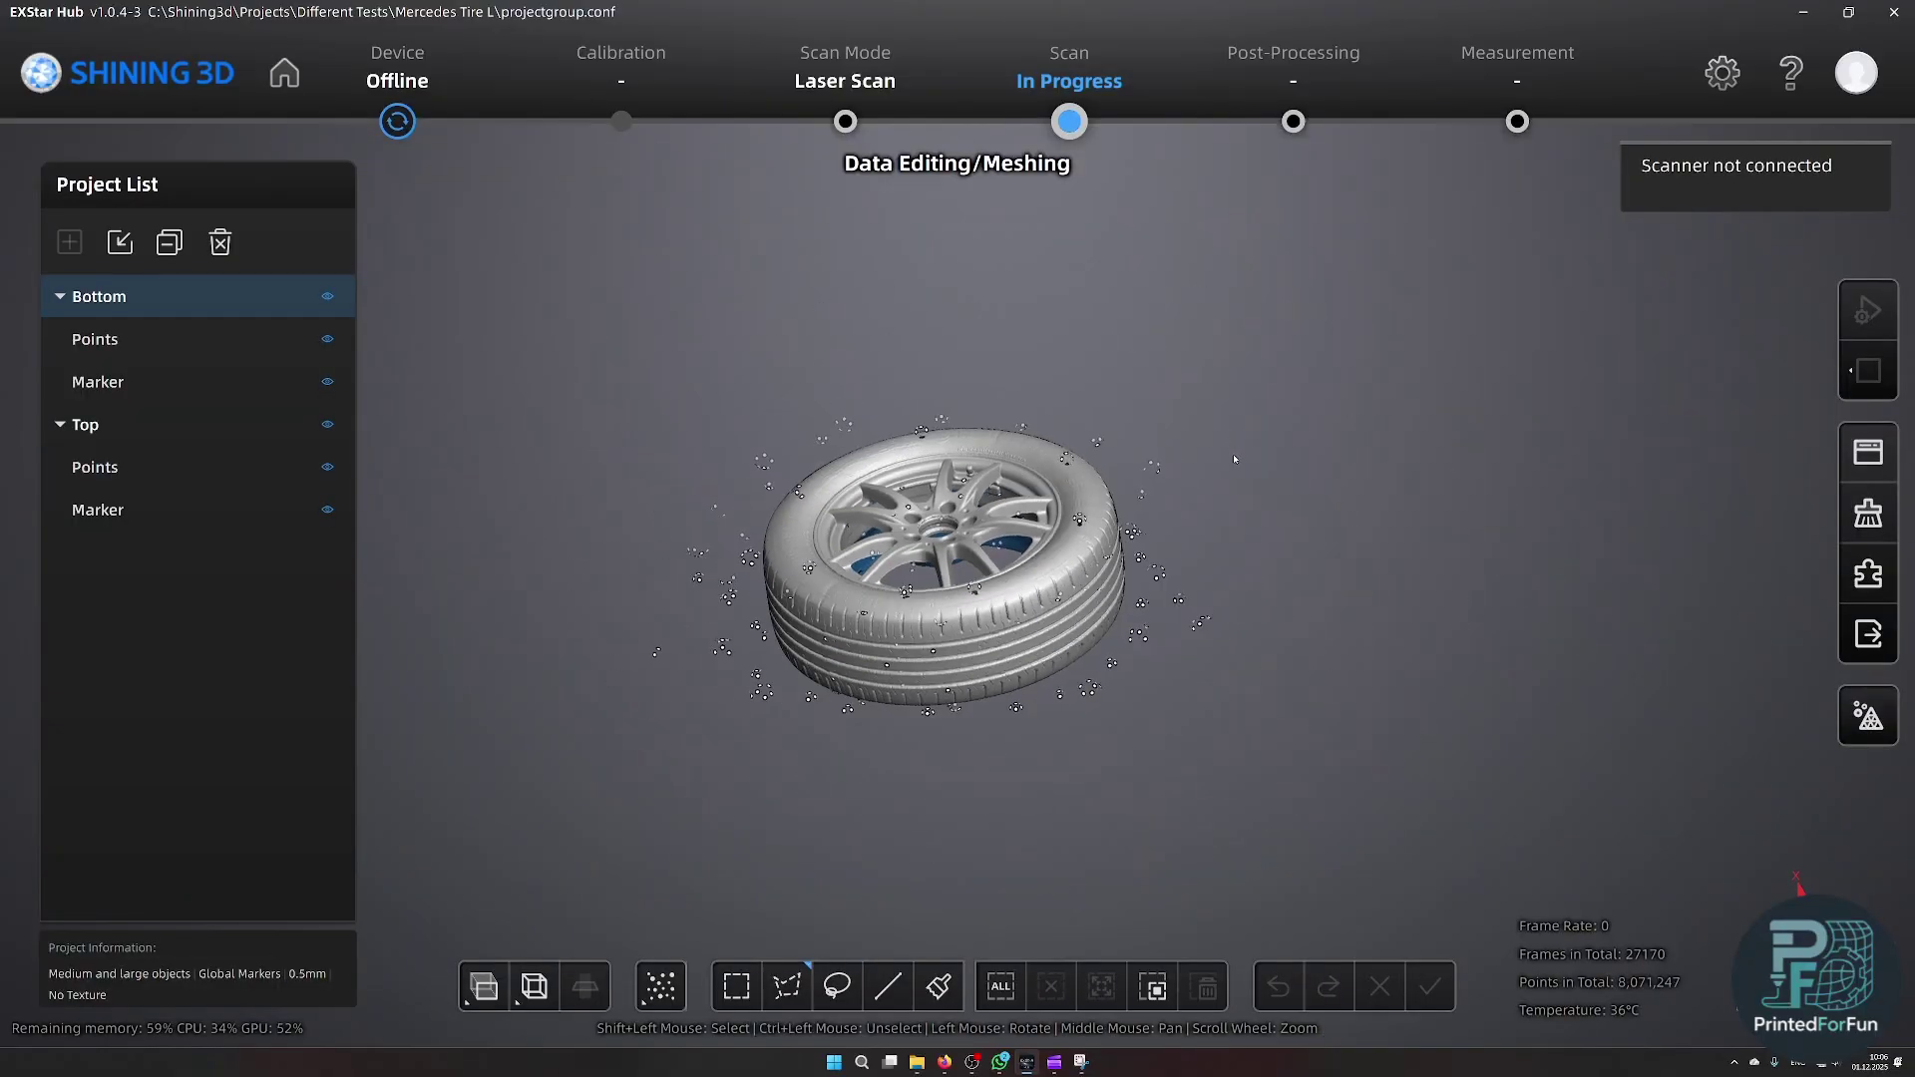
drag(1111, 407, 982, 225)
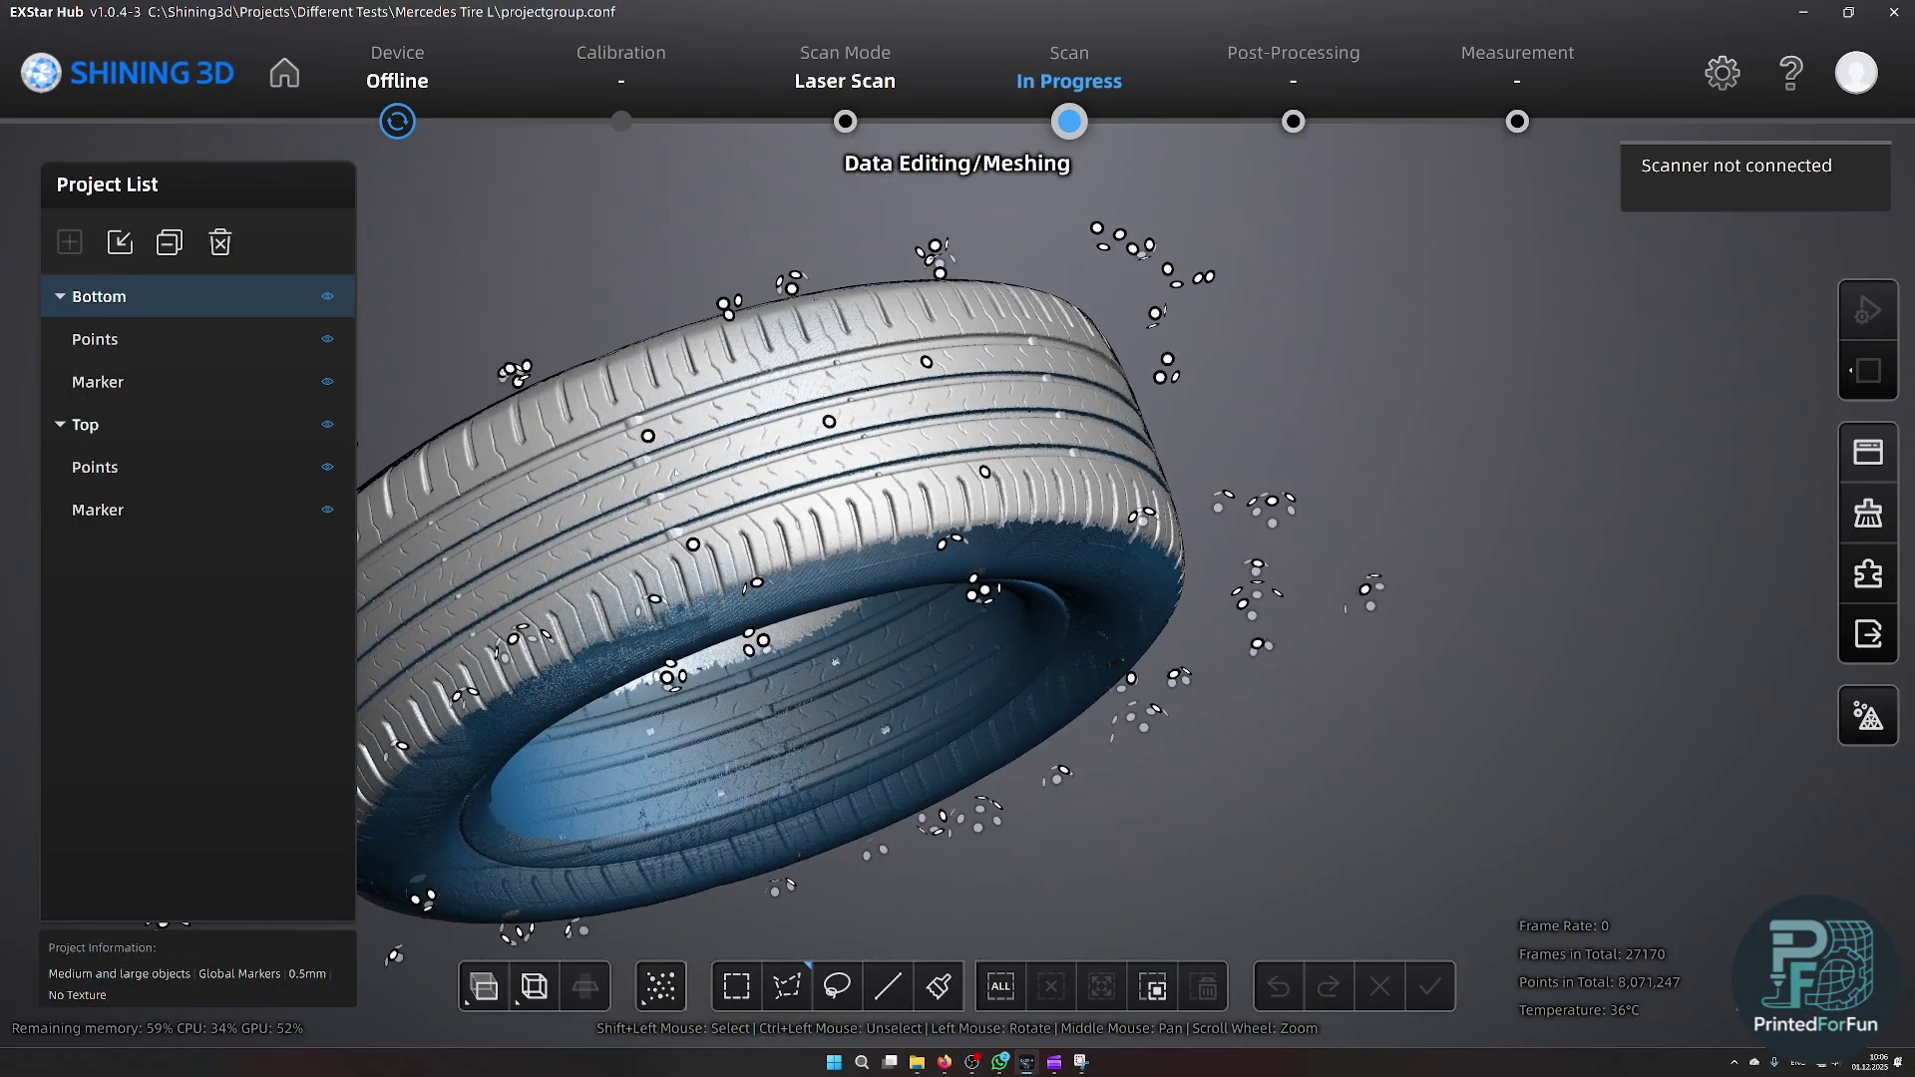
middle_drag(807, 439, 1033, 459)
mouse_move(1032, 458)
mouse_down()
mouse_move(974, 401)
mouse_move(997, 459)
mouse_up()
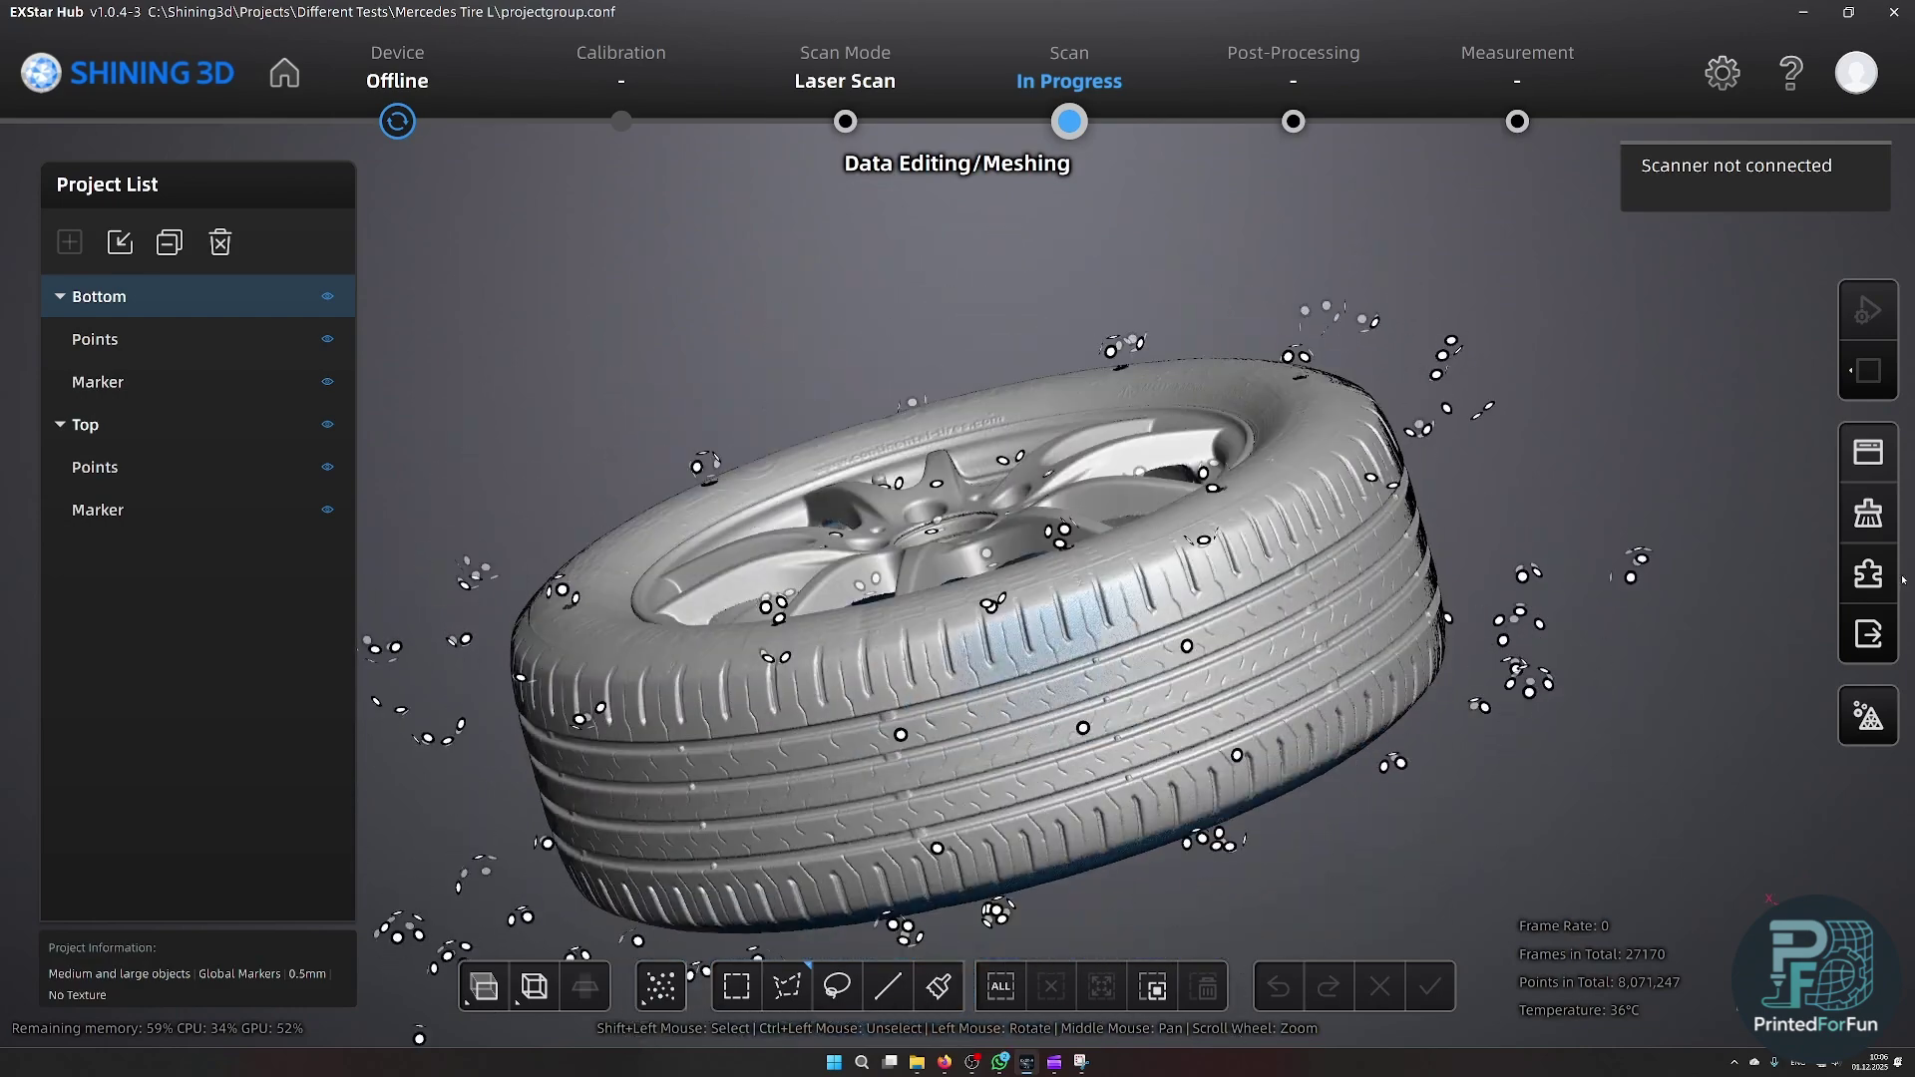
- Open meshing for the aligned scans and set the maximum triangles to 5000000
click(1868, 716)
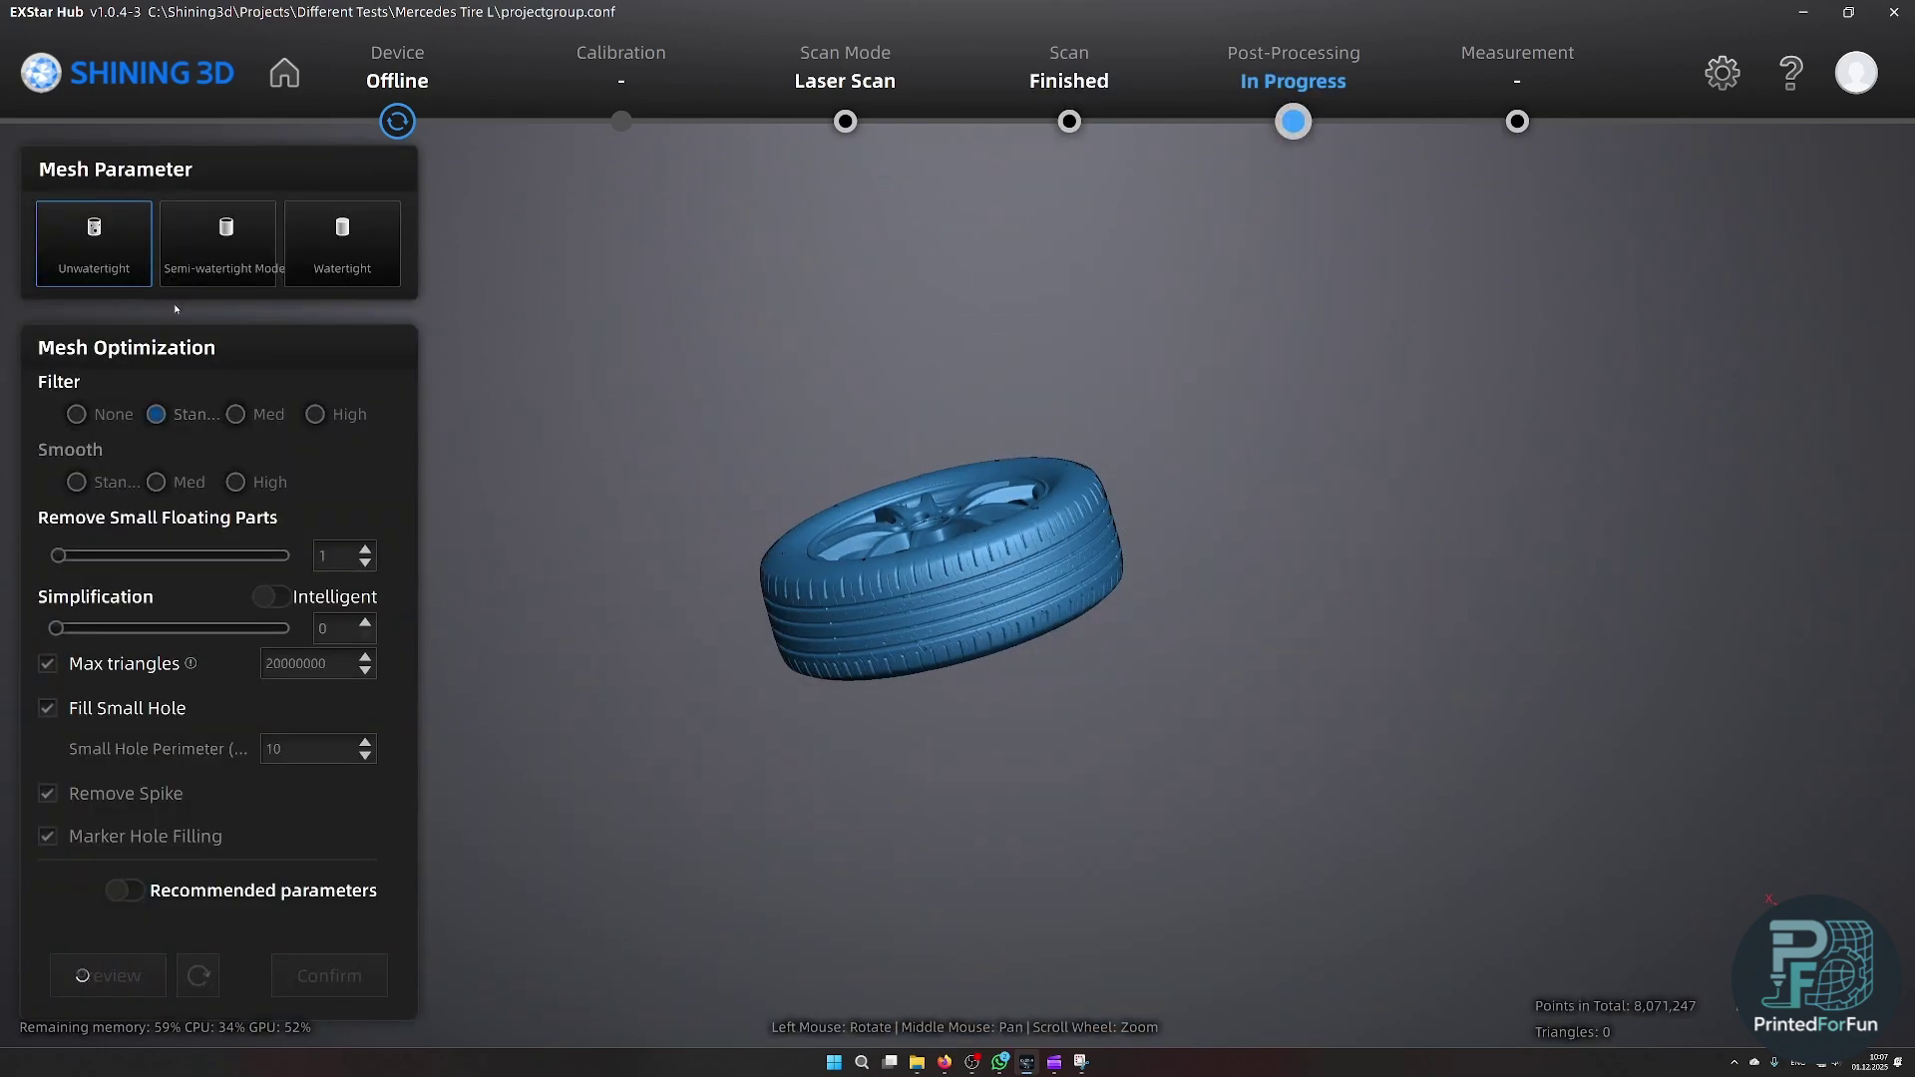
drag(329, 659, 264, 663)
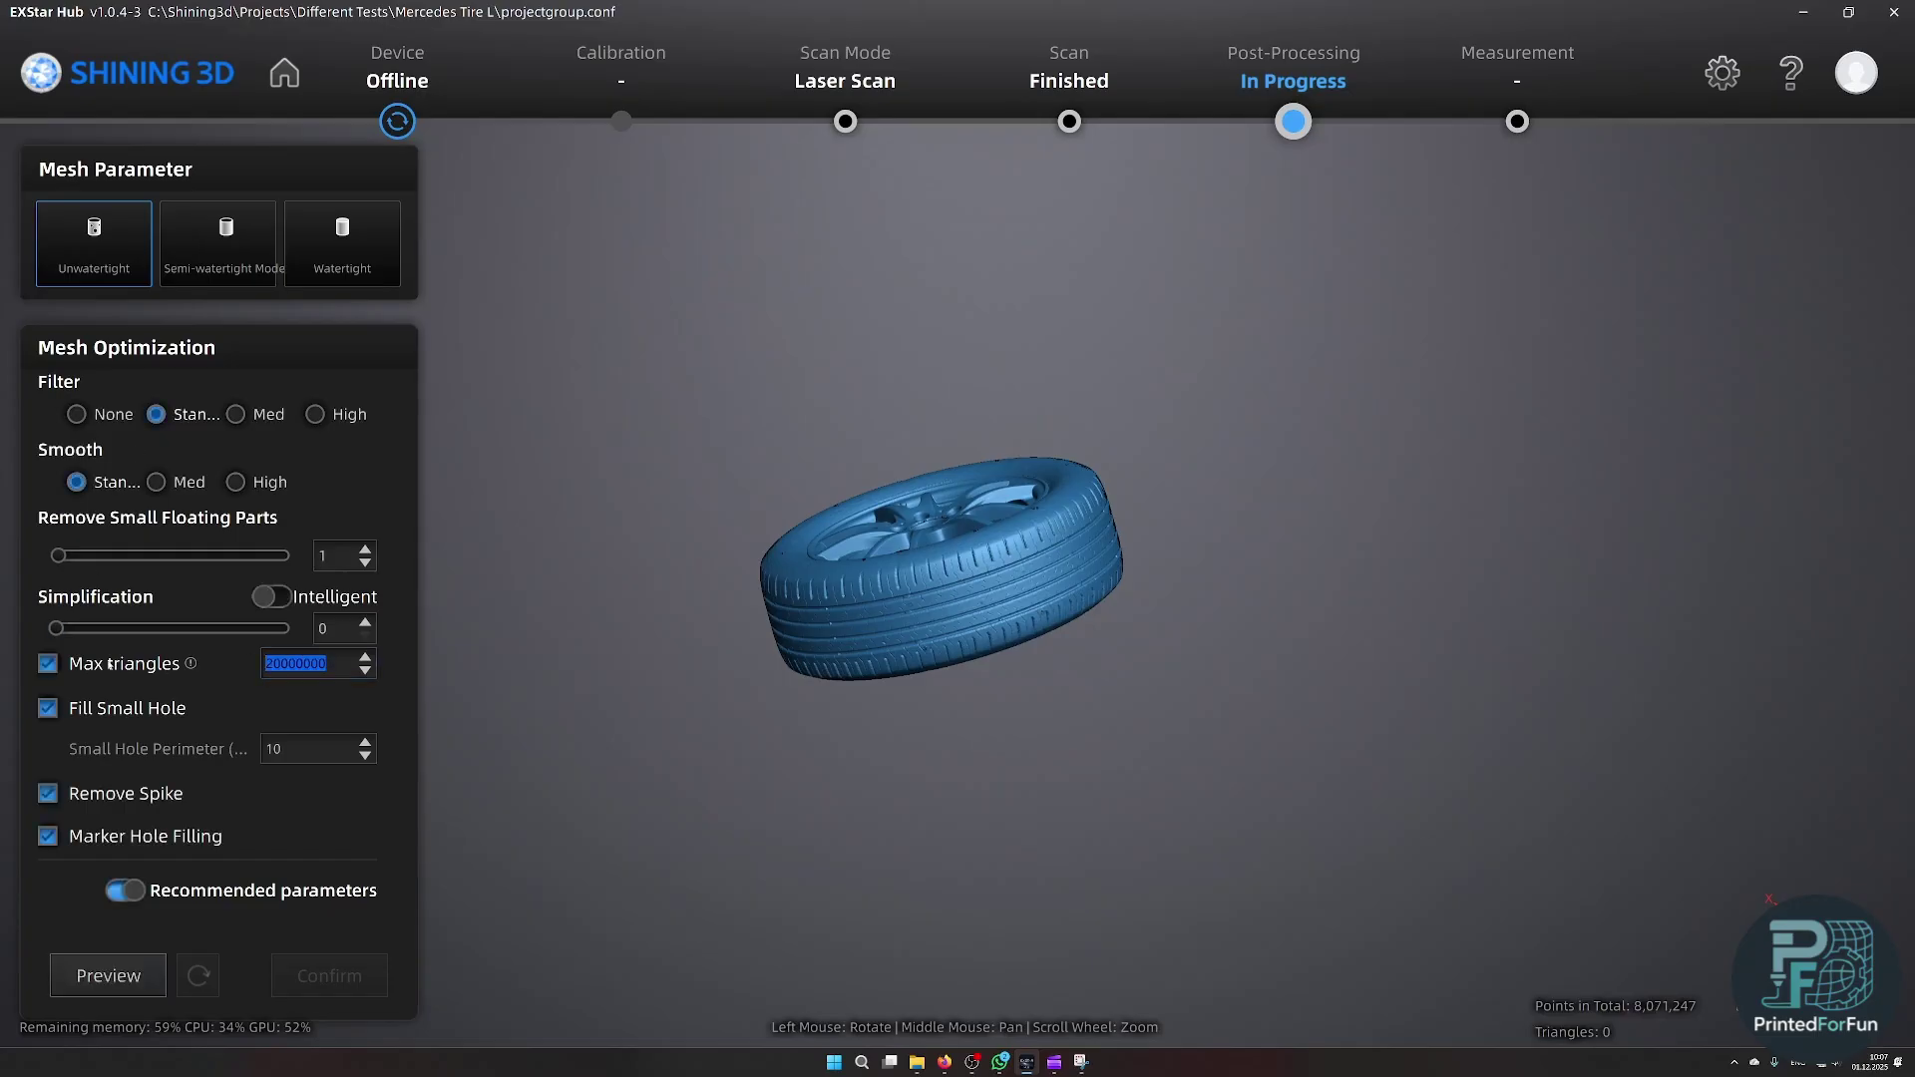
text(40)
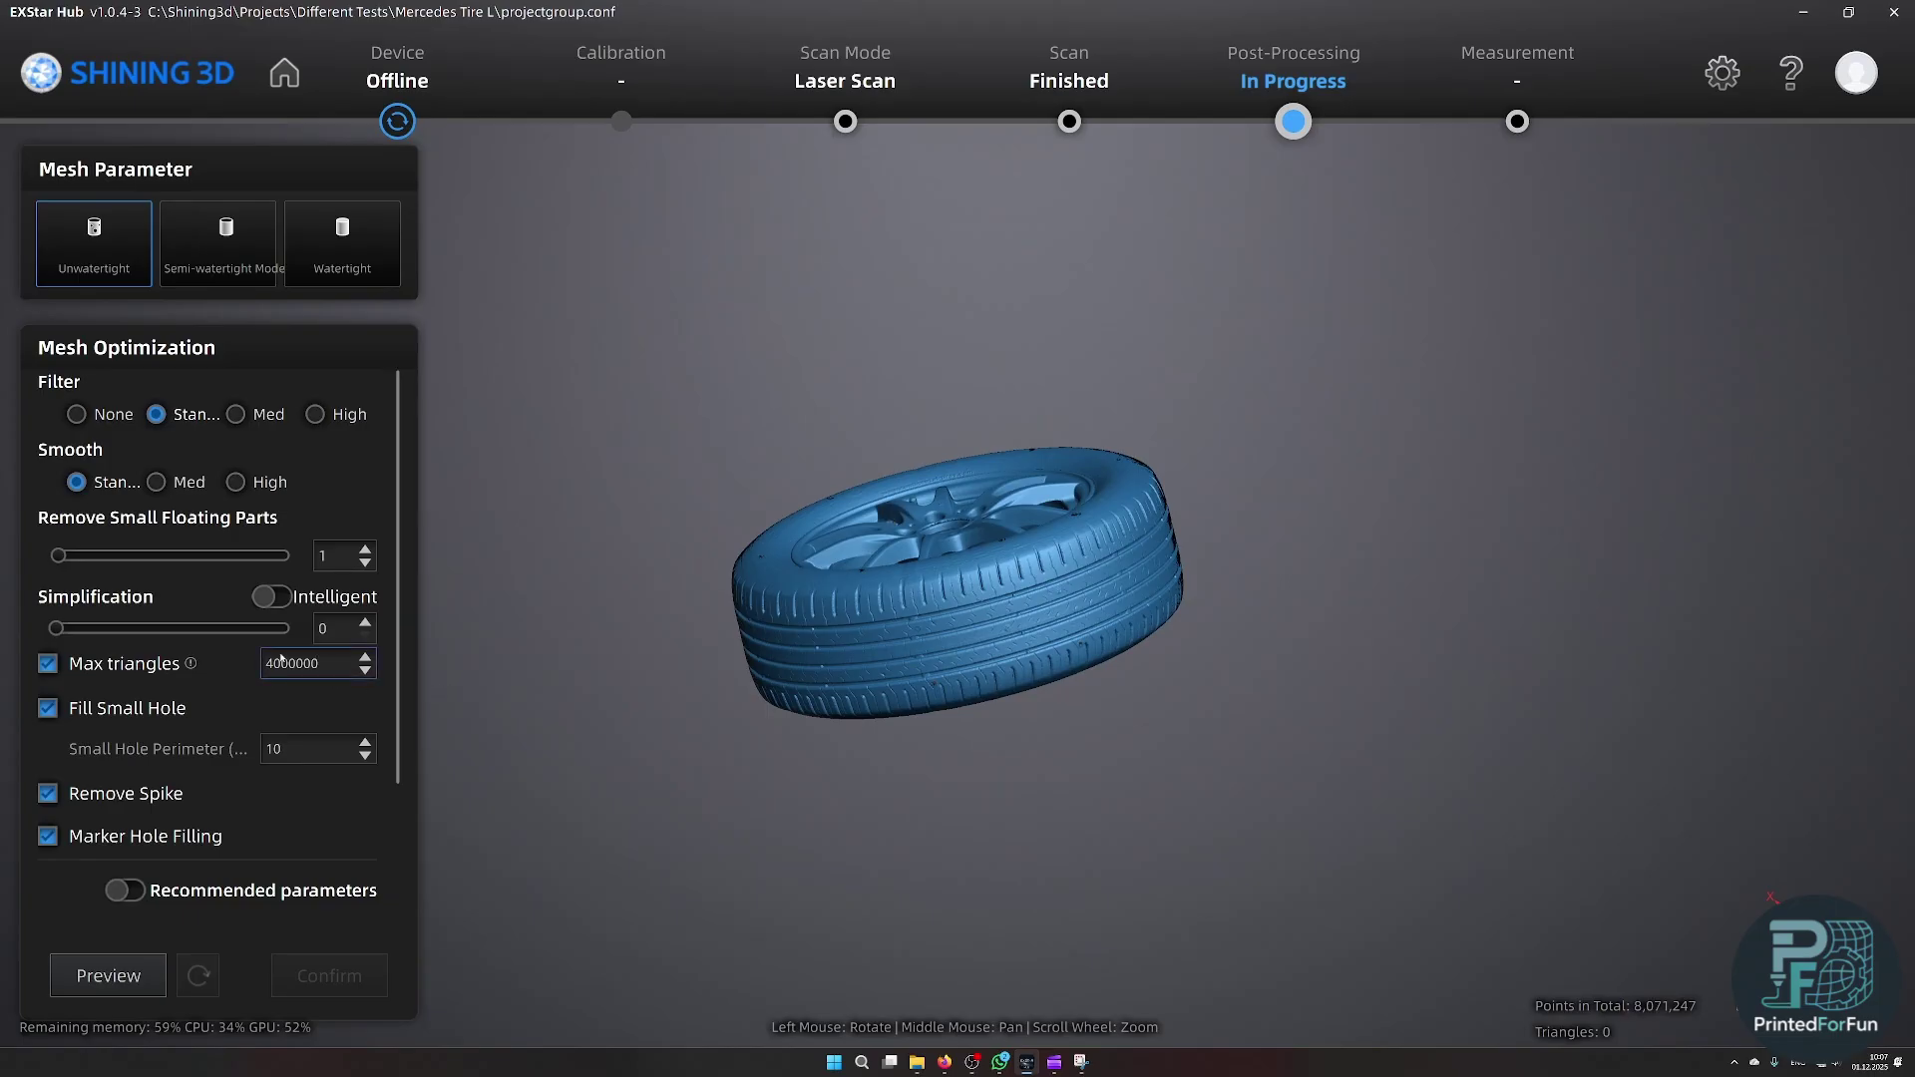
click(272, 674)
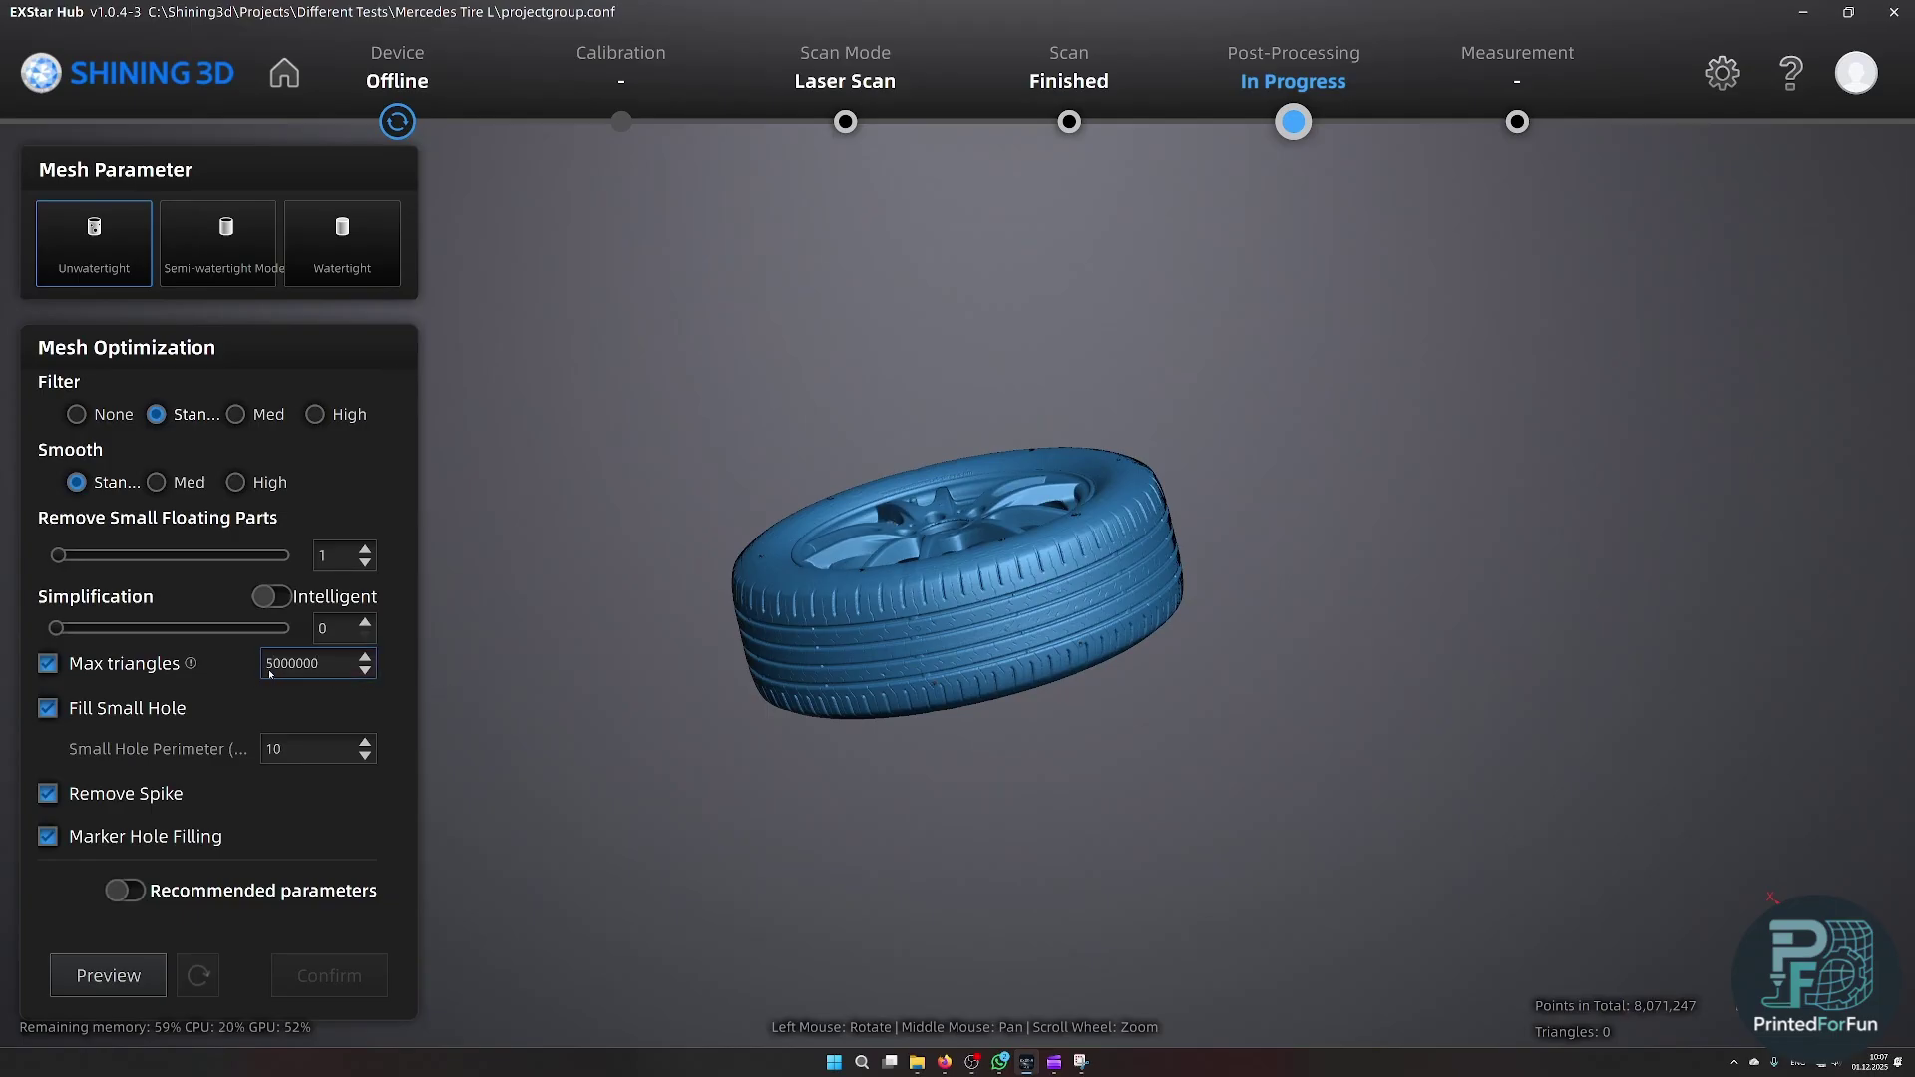
- Examine the rim and sidewall marker holes in the point cloud, and generate the mesh preview
drag(602, 550, 639, 600)
scroll(623, 578, up, 5)
scroll(639, 600, down, 3)
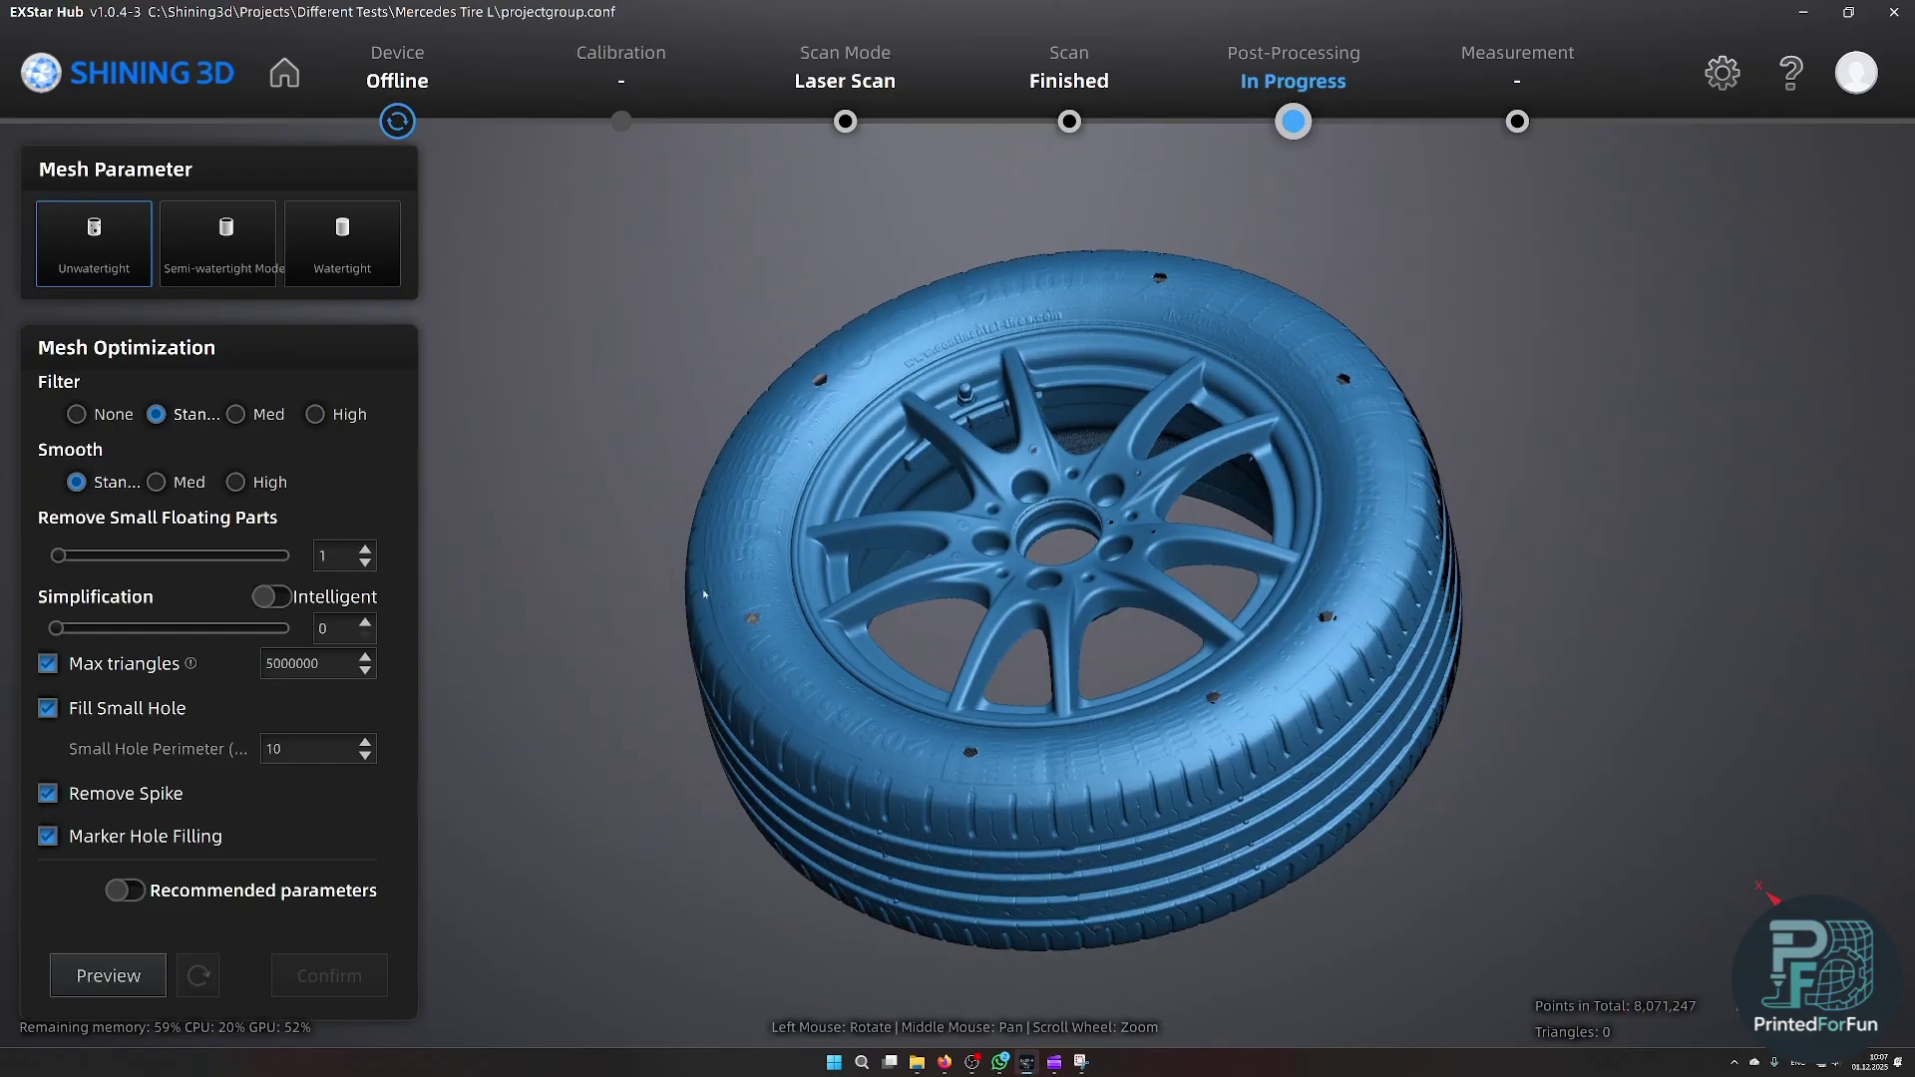
drag(897, 688, 914, 662)
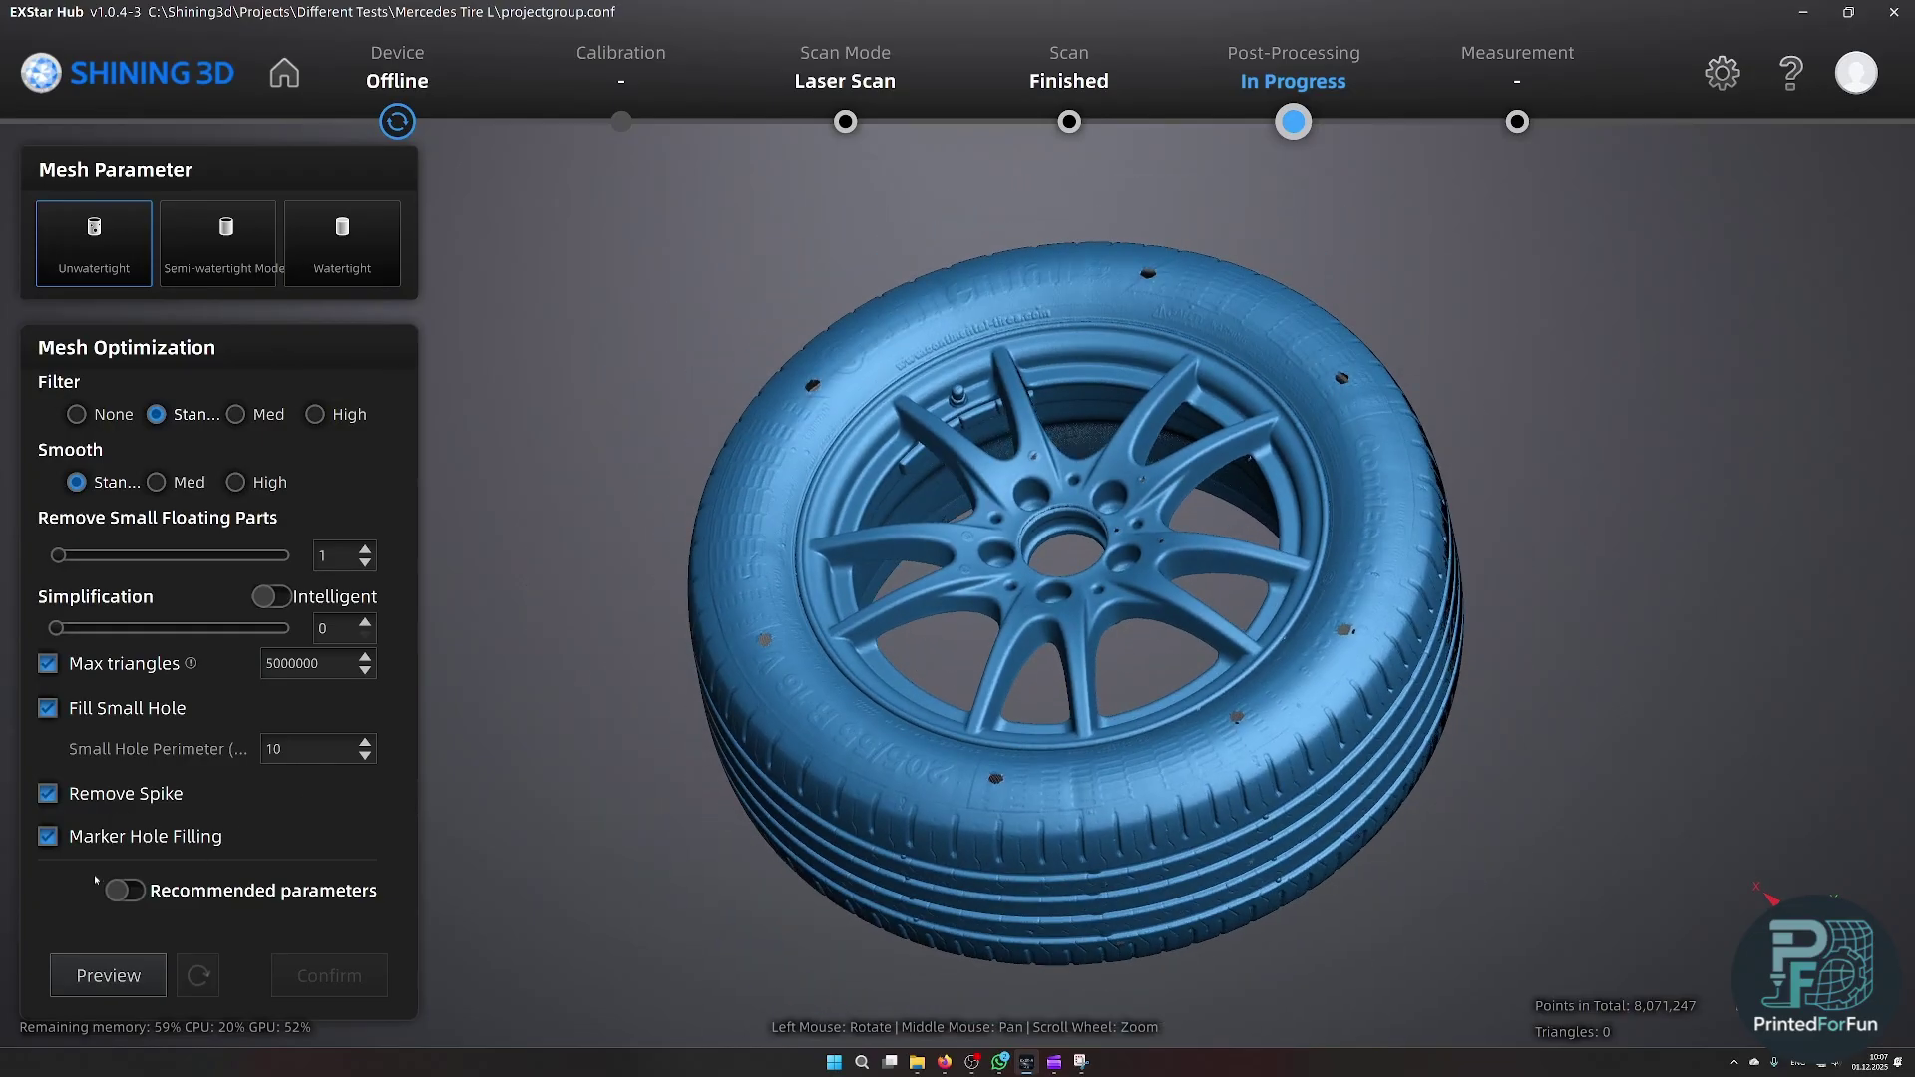
drag(1043, 569, 1058, 519)
scroll(967, 520, up, 5)
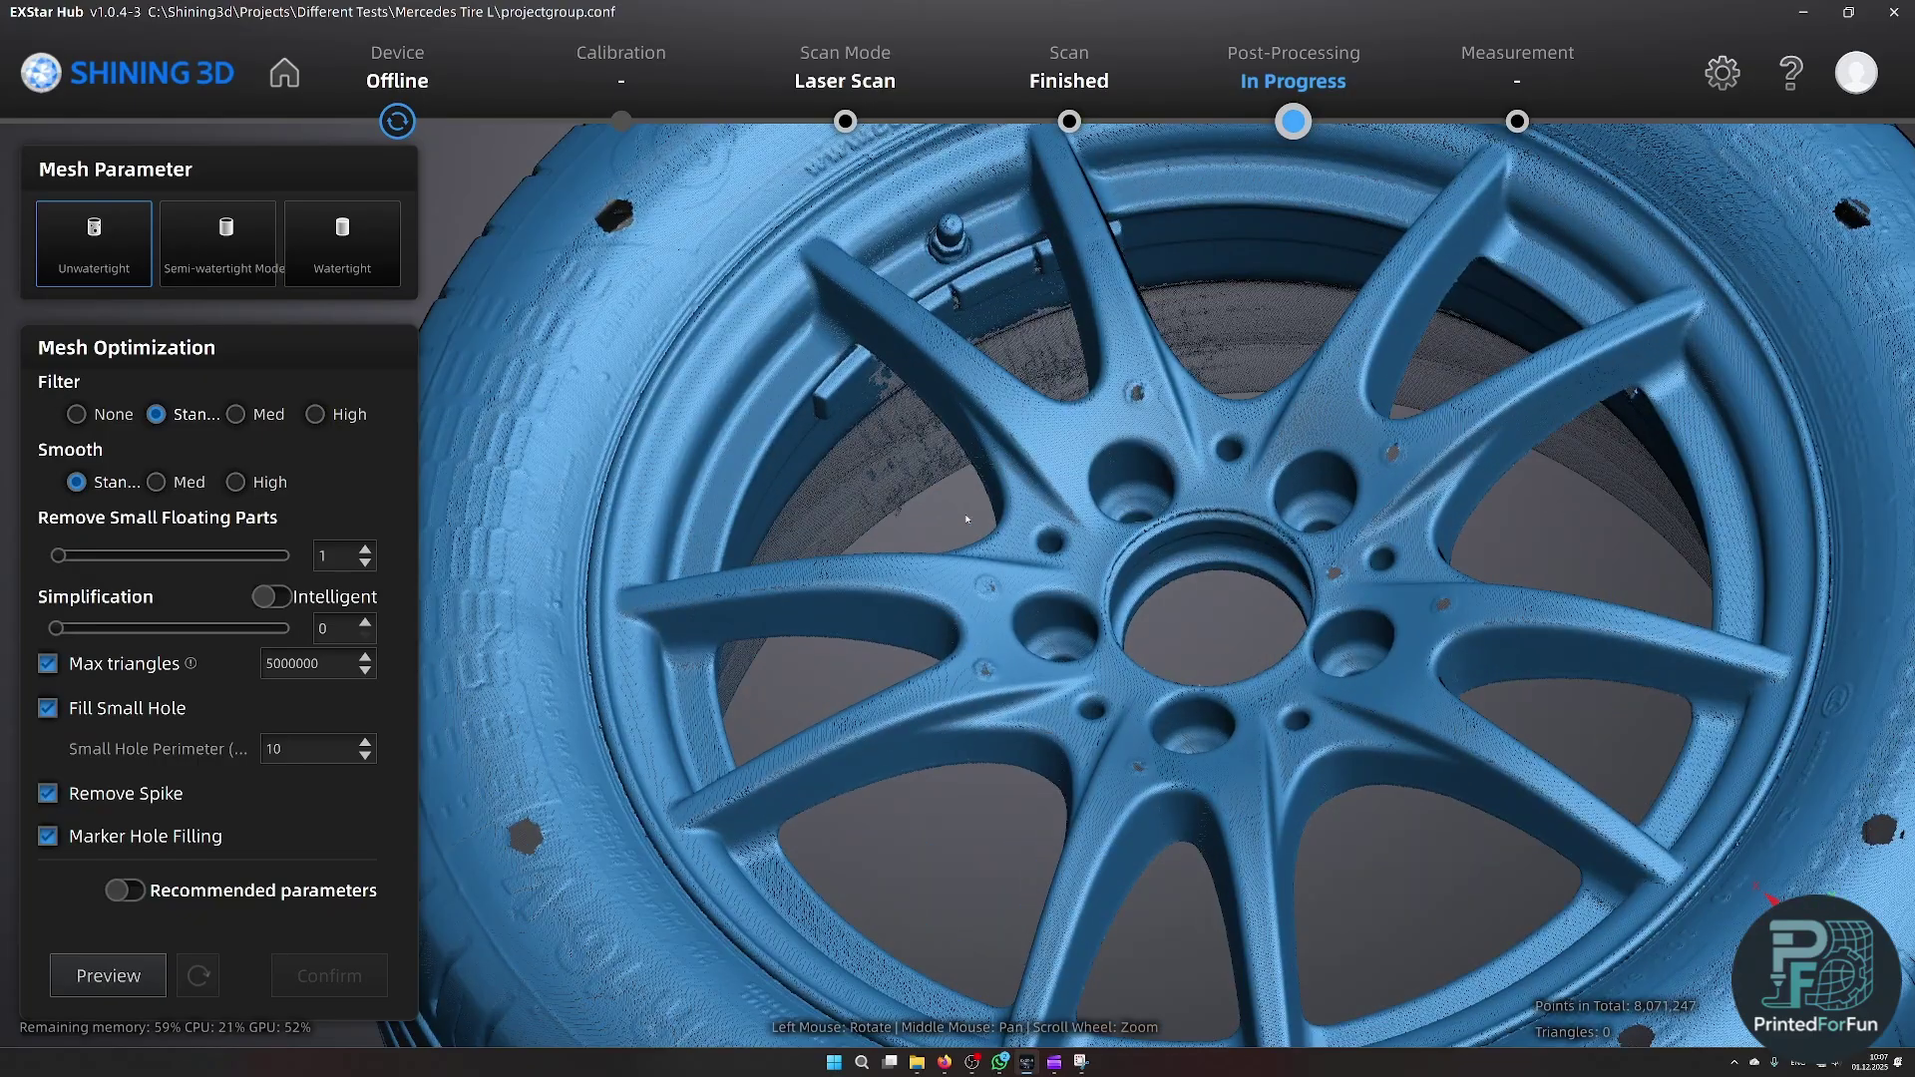
scroll(966, 519, down, 5)
scroll(962, 459, up, 5)
scroll(962, 459, down, 2)
drag(1082, 454, 1097, 406)
click(116, 977)
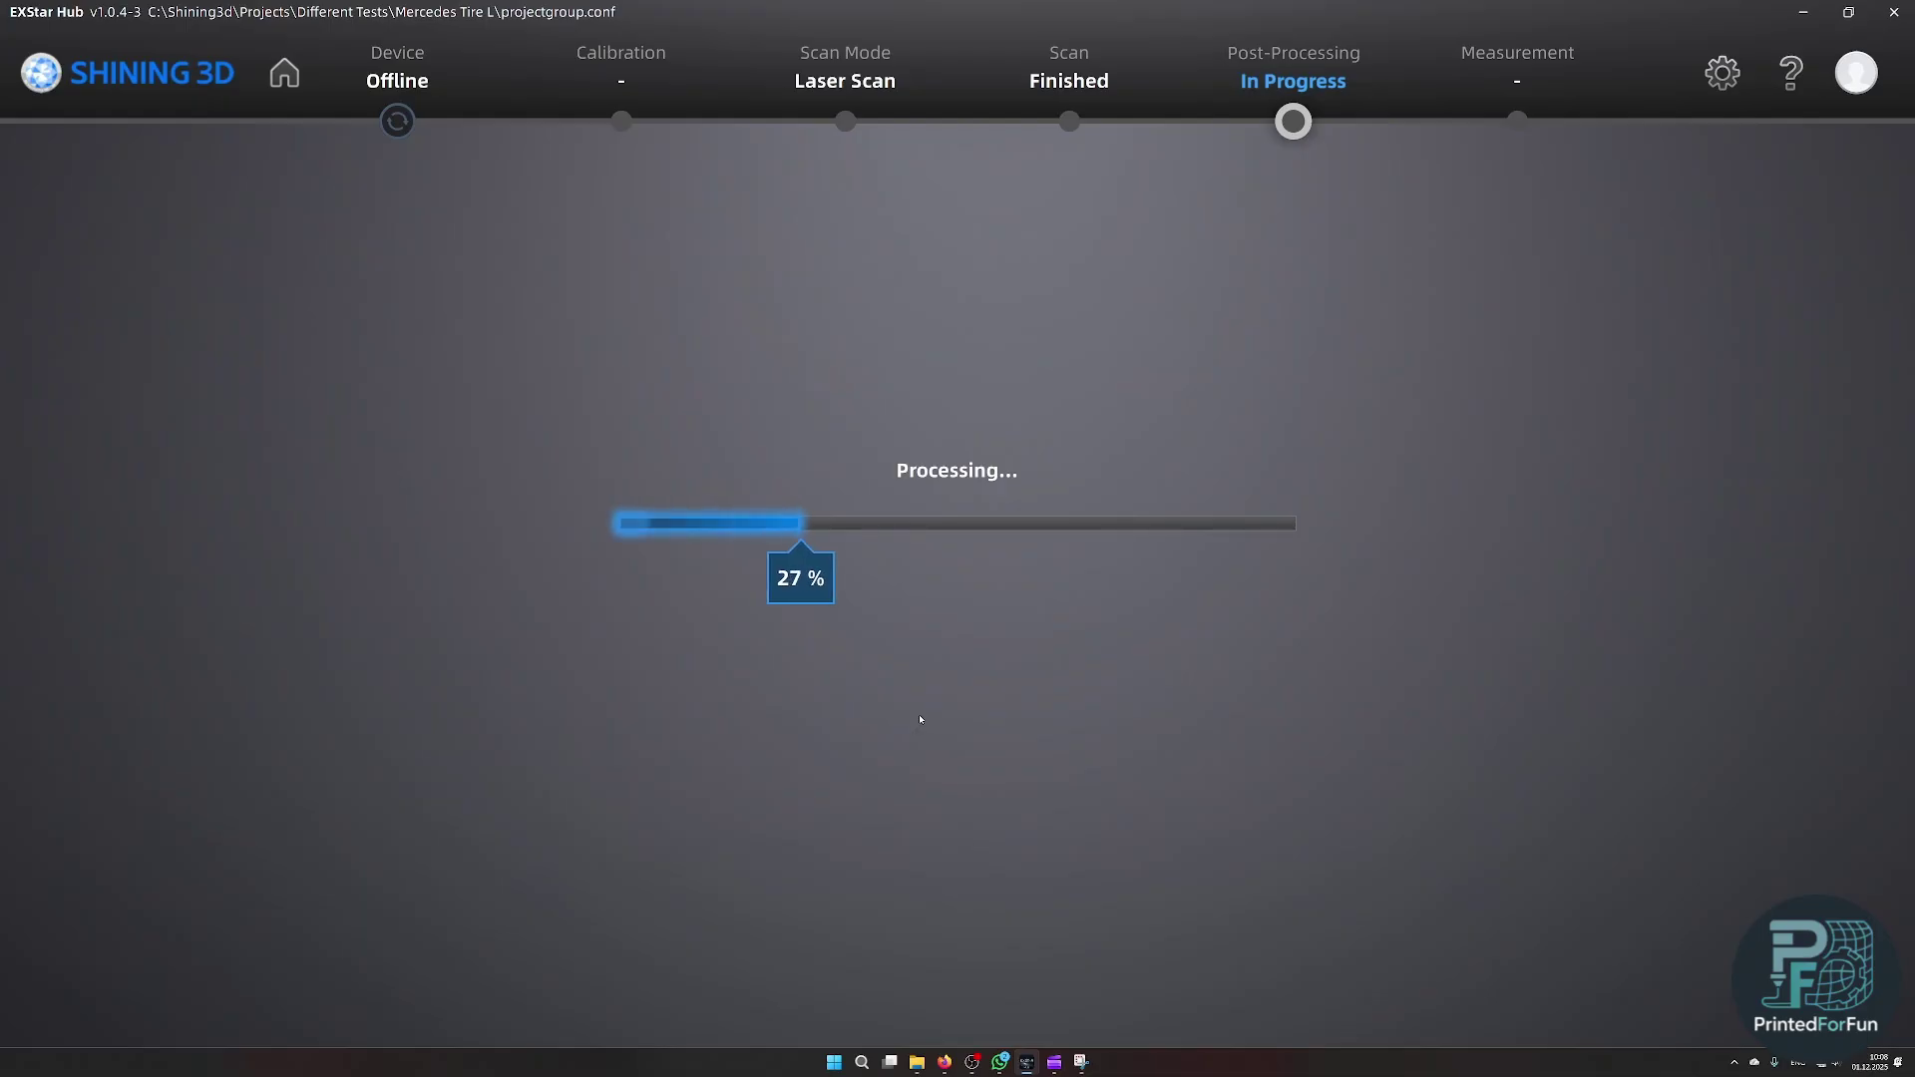
- Check the CPU performance graphs in Task Manager during mesh processing, and close it
right_click(834, 1063)
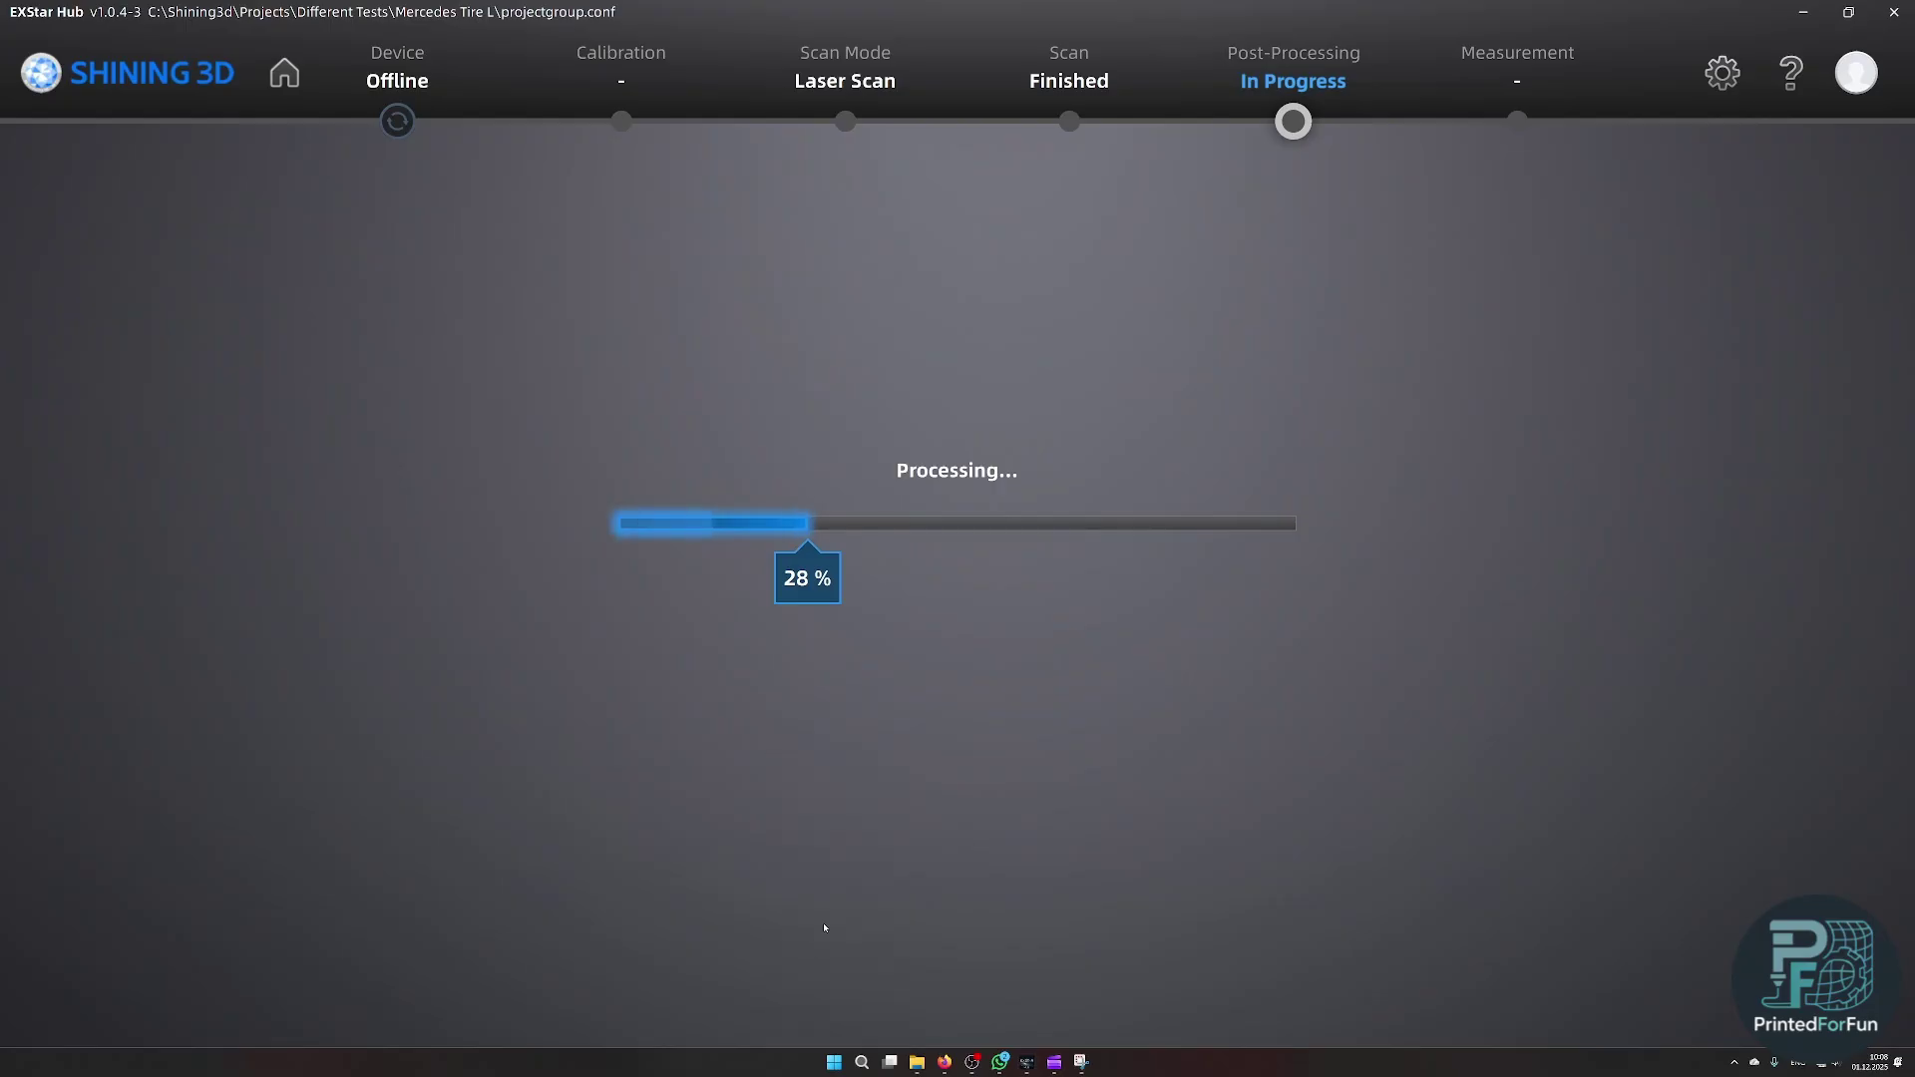
click(825, 924)
drag(411, 21, 451, 267)
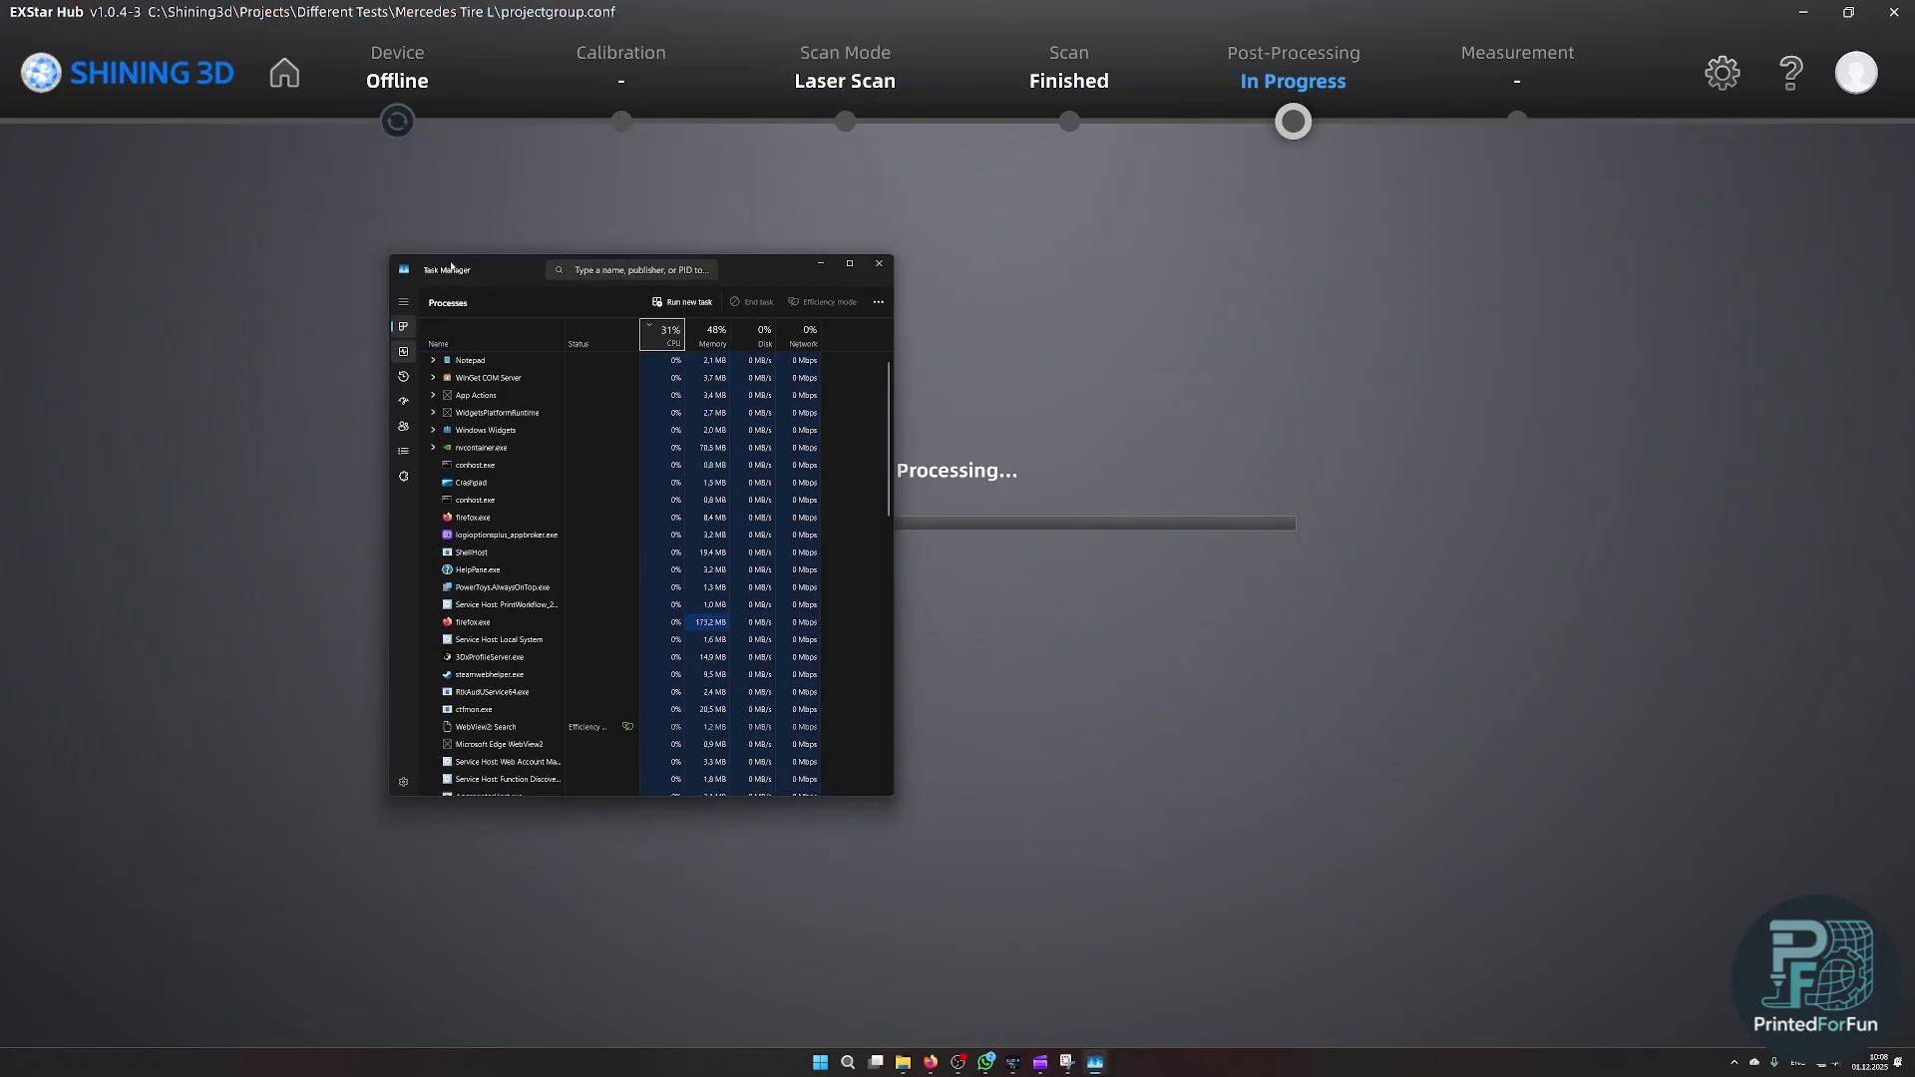
click(403, 351)
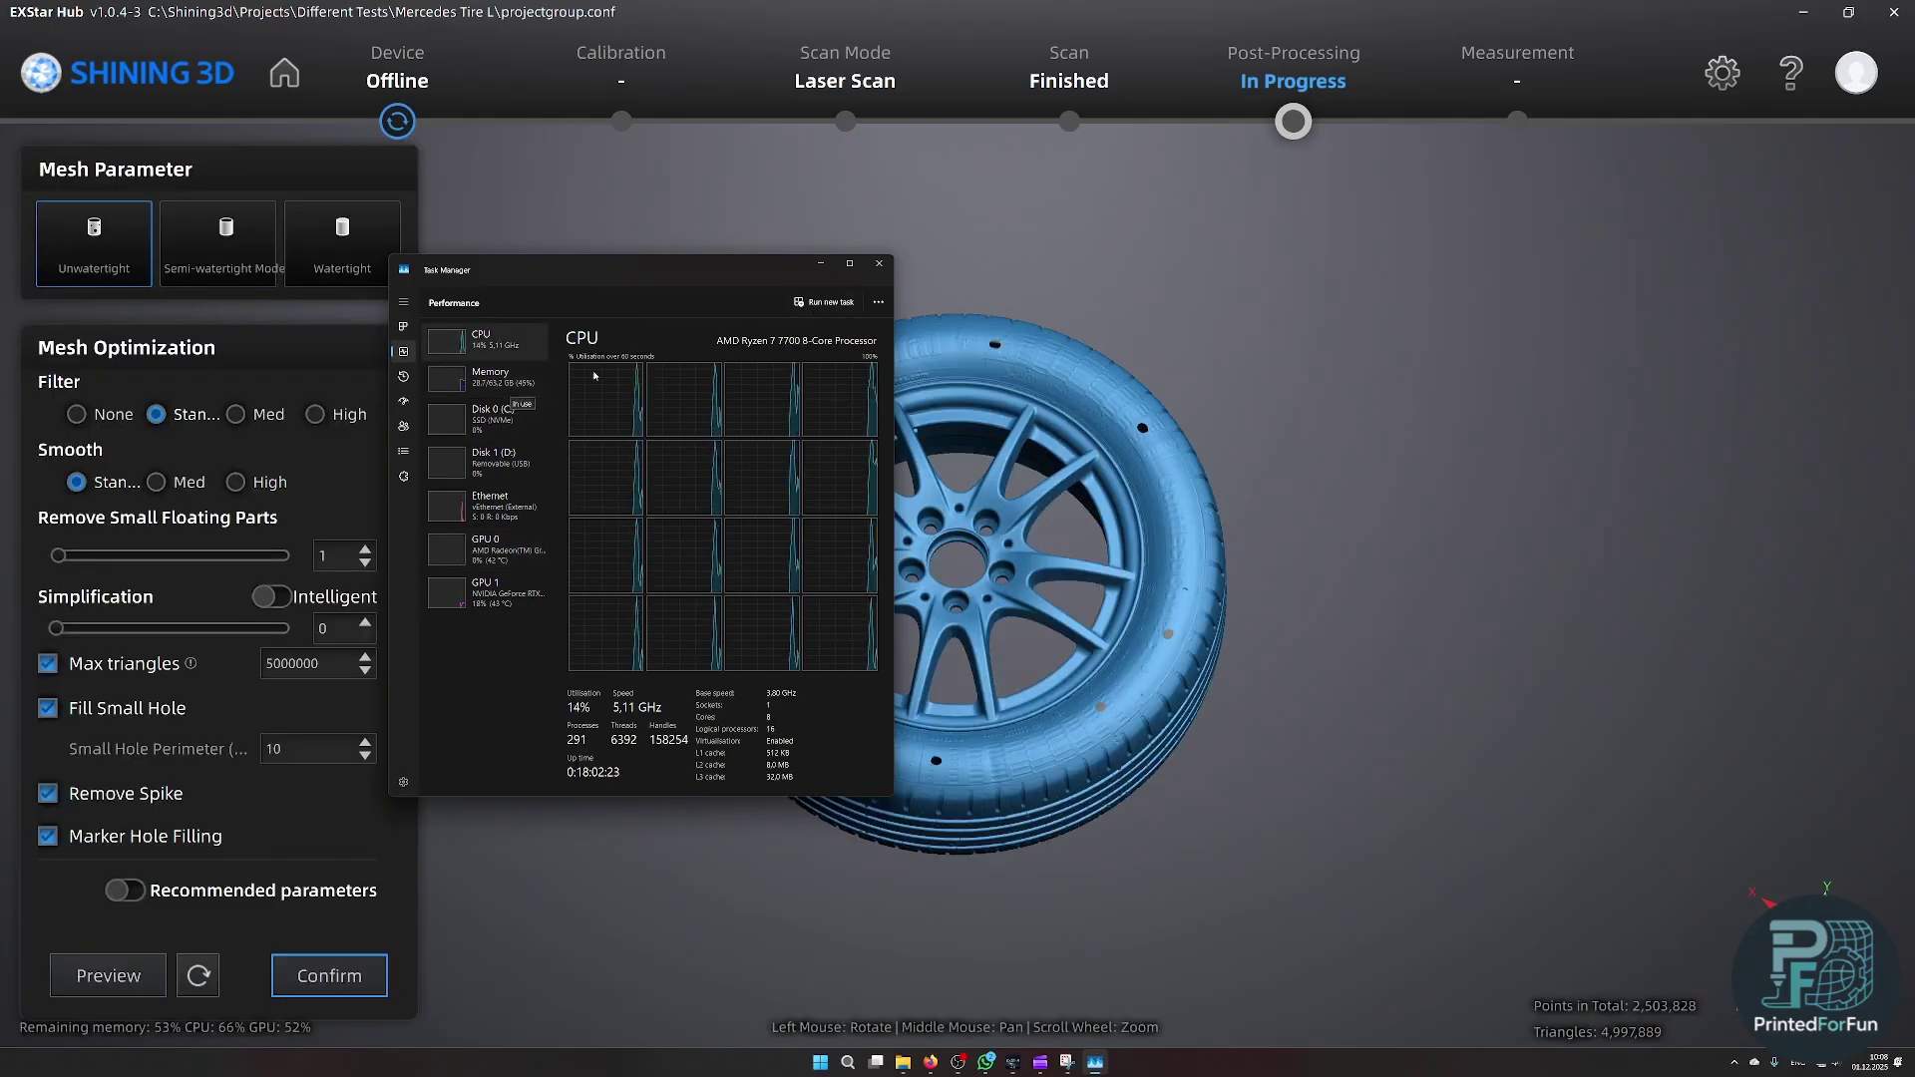
click(879, 263)
- Inspect the previewed tire mesh around the rim and sidewall, and confirm it
middle_drag(917, 474, 925, 357)
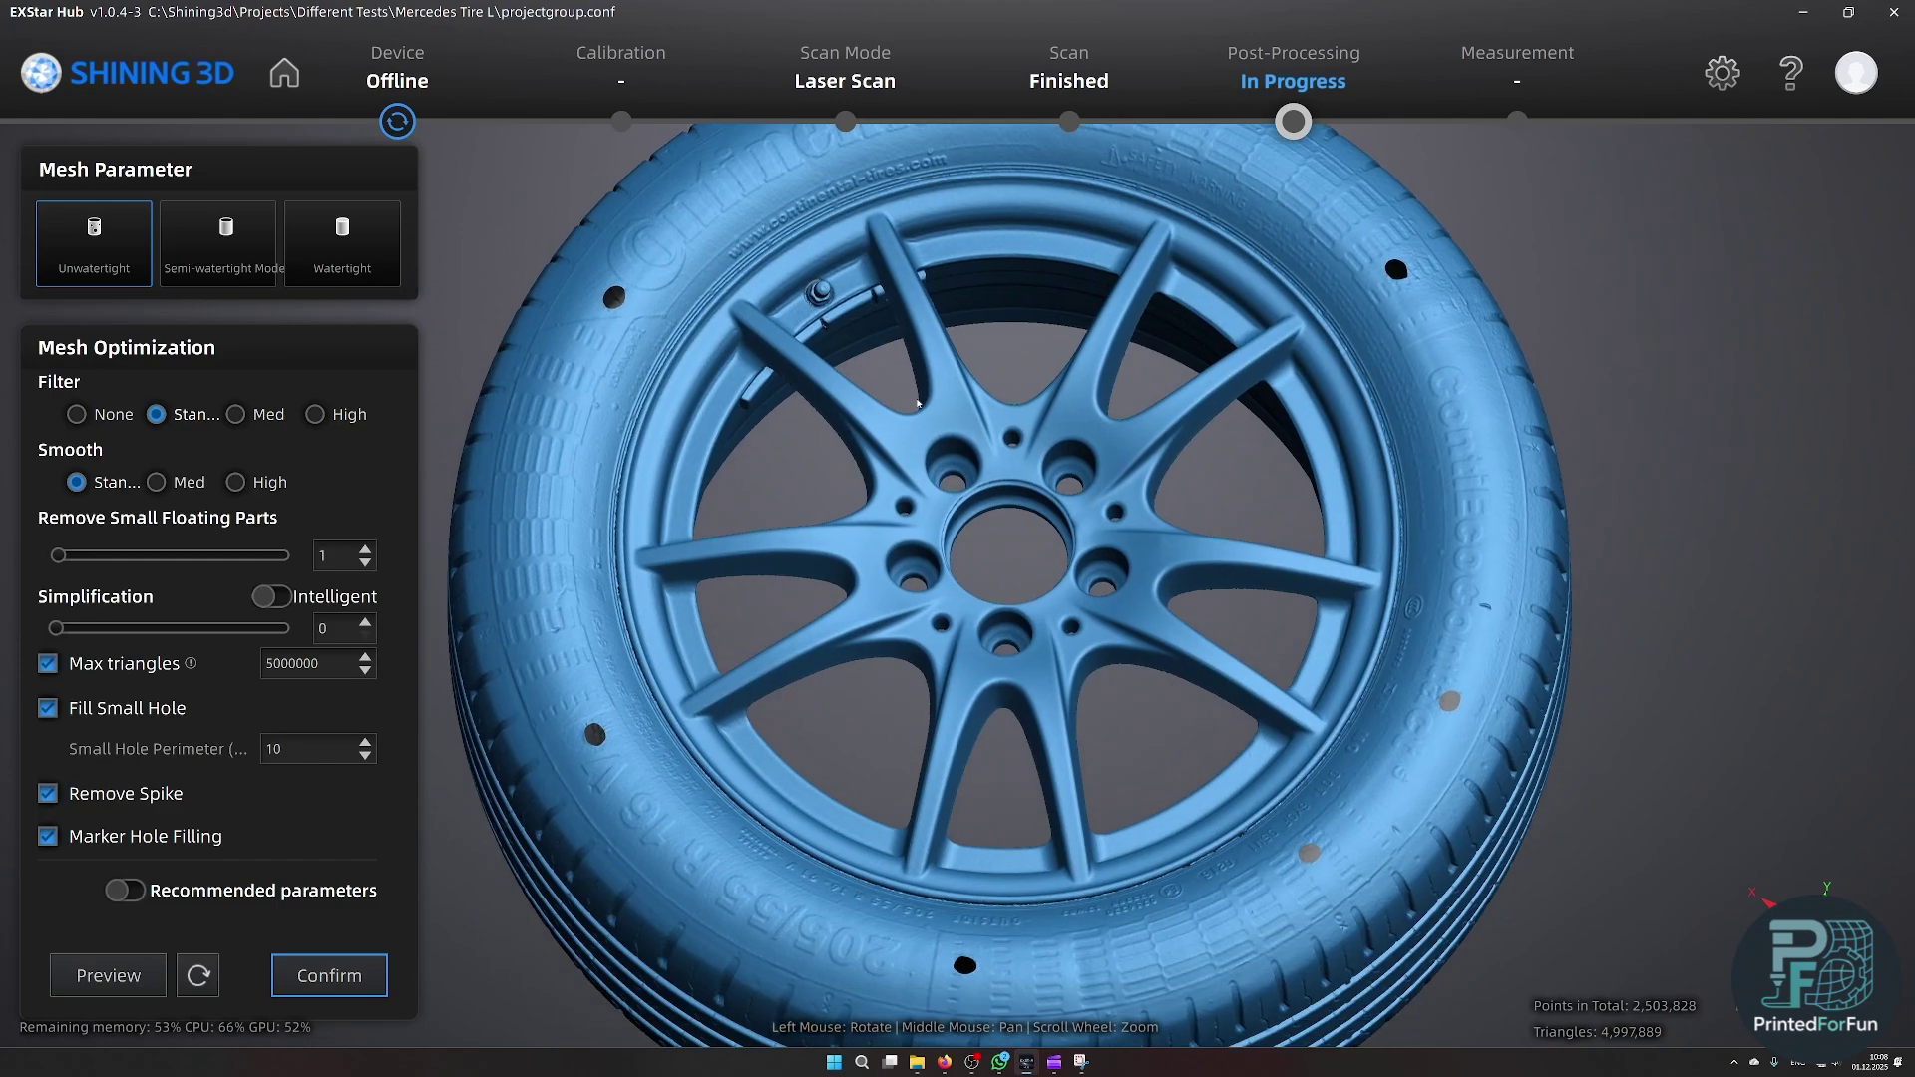
drag(926, 357, 262, 1030)
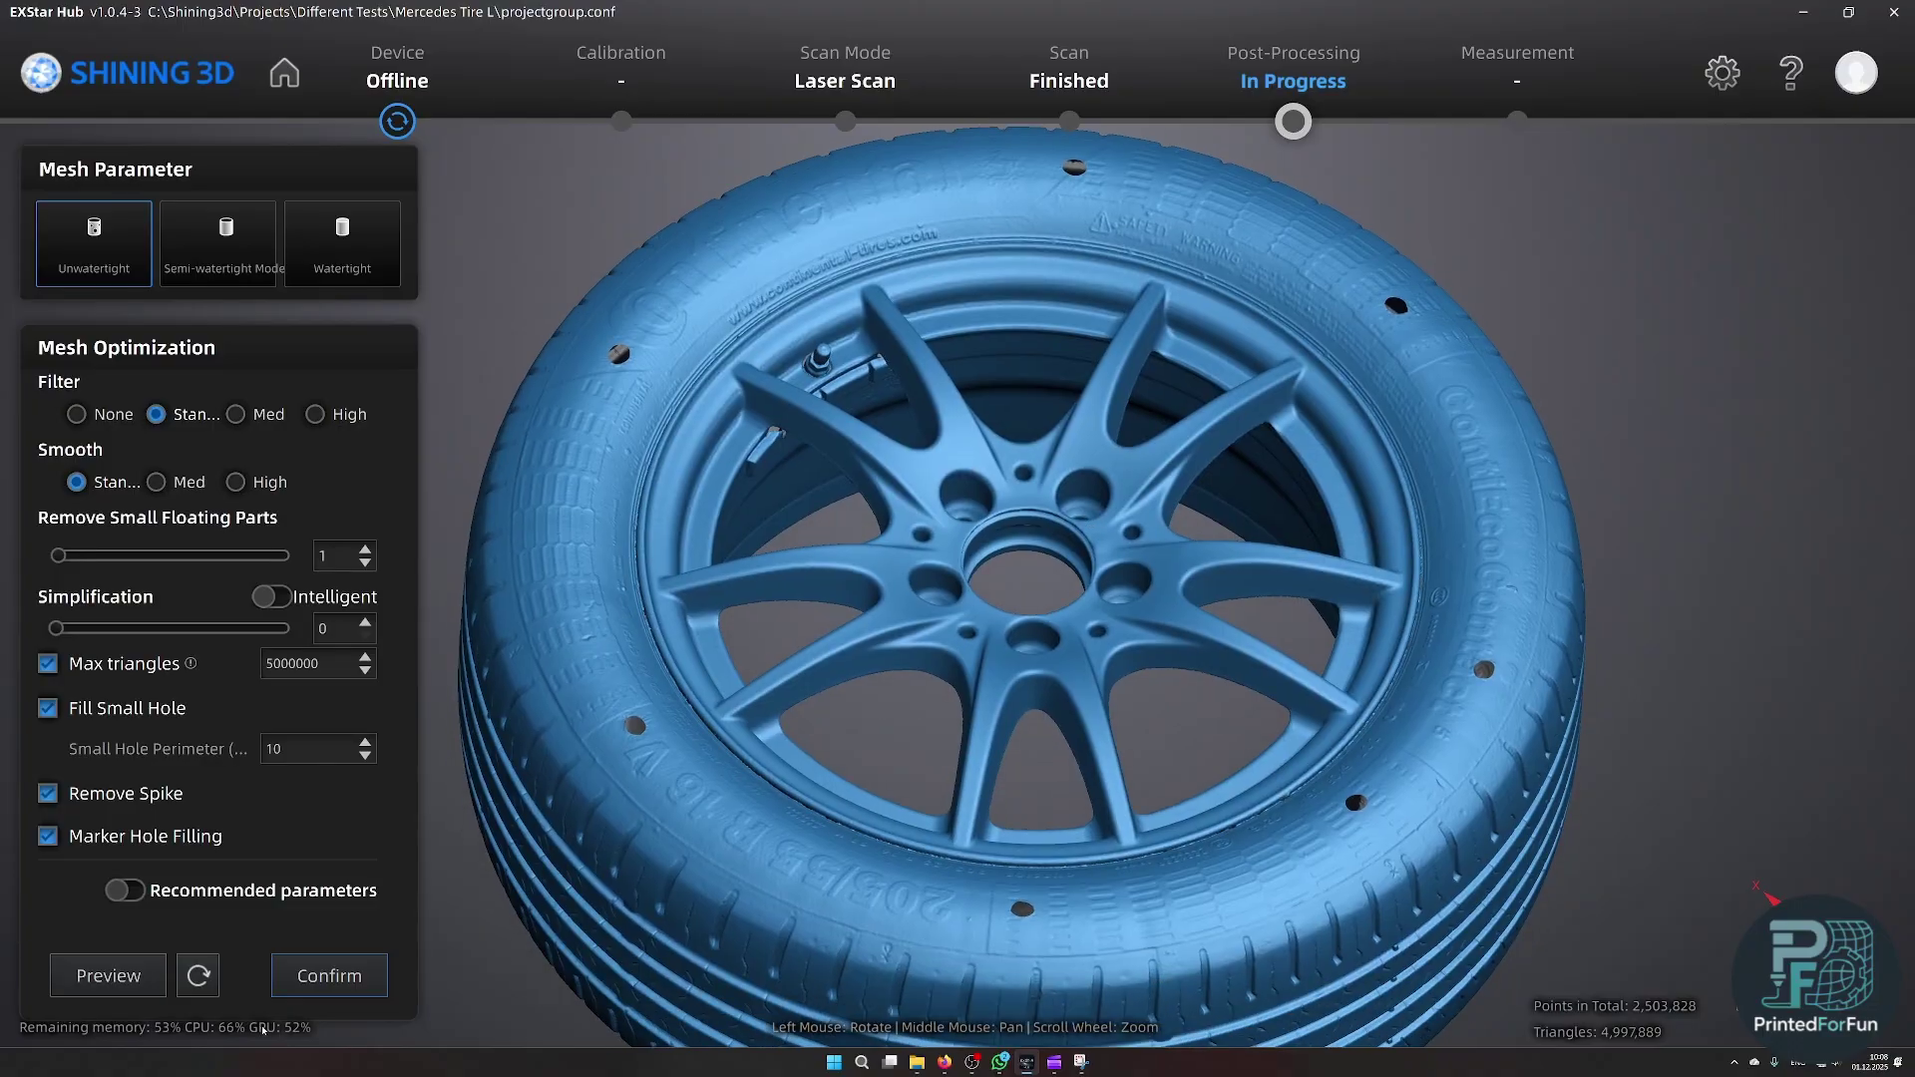
click(329, 975)
- Try to fill three marker holes on the tire's sidewall one by one with manual Curvature hole filling
drag(728, 605, 1142, 253)
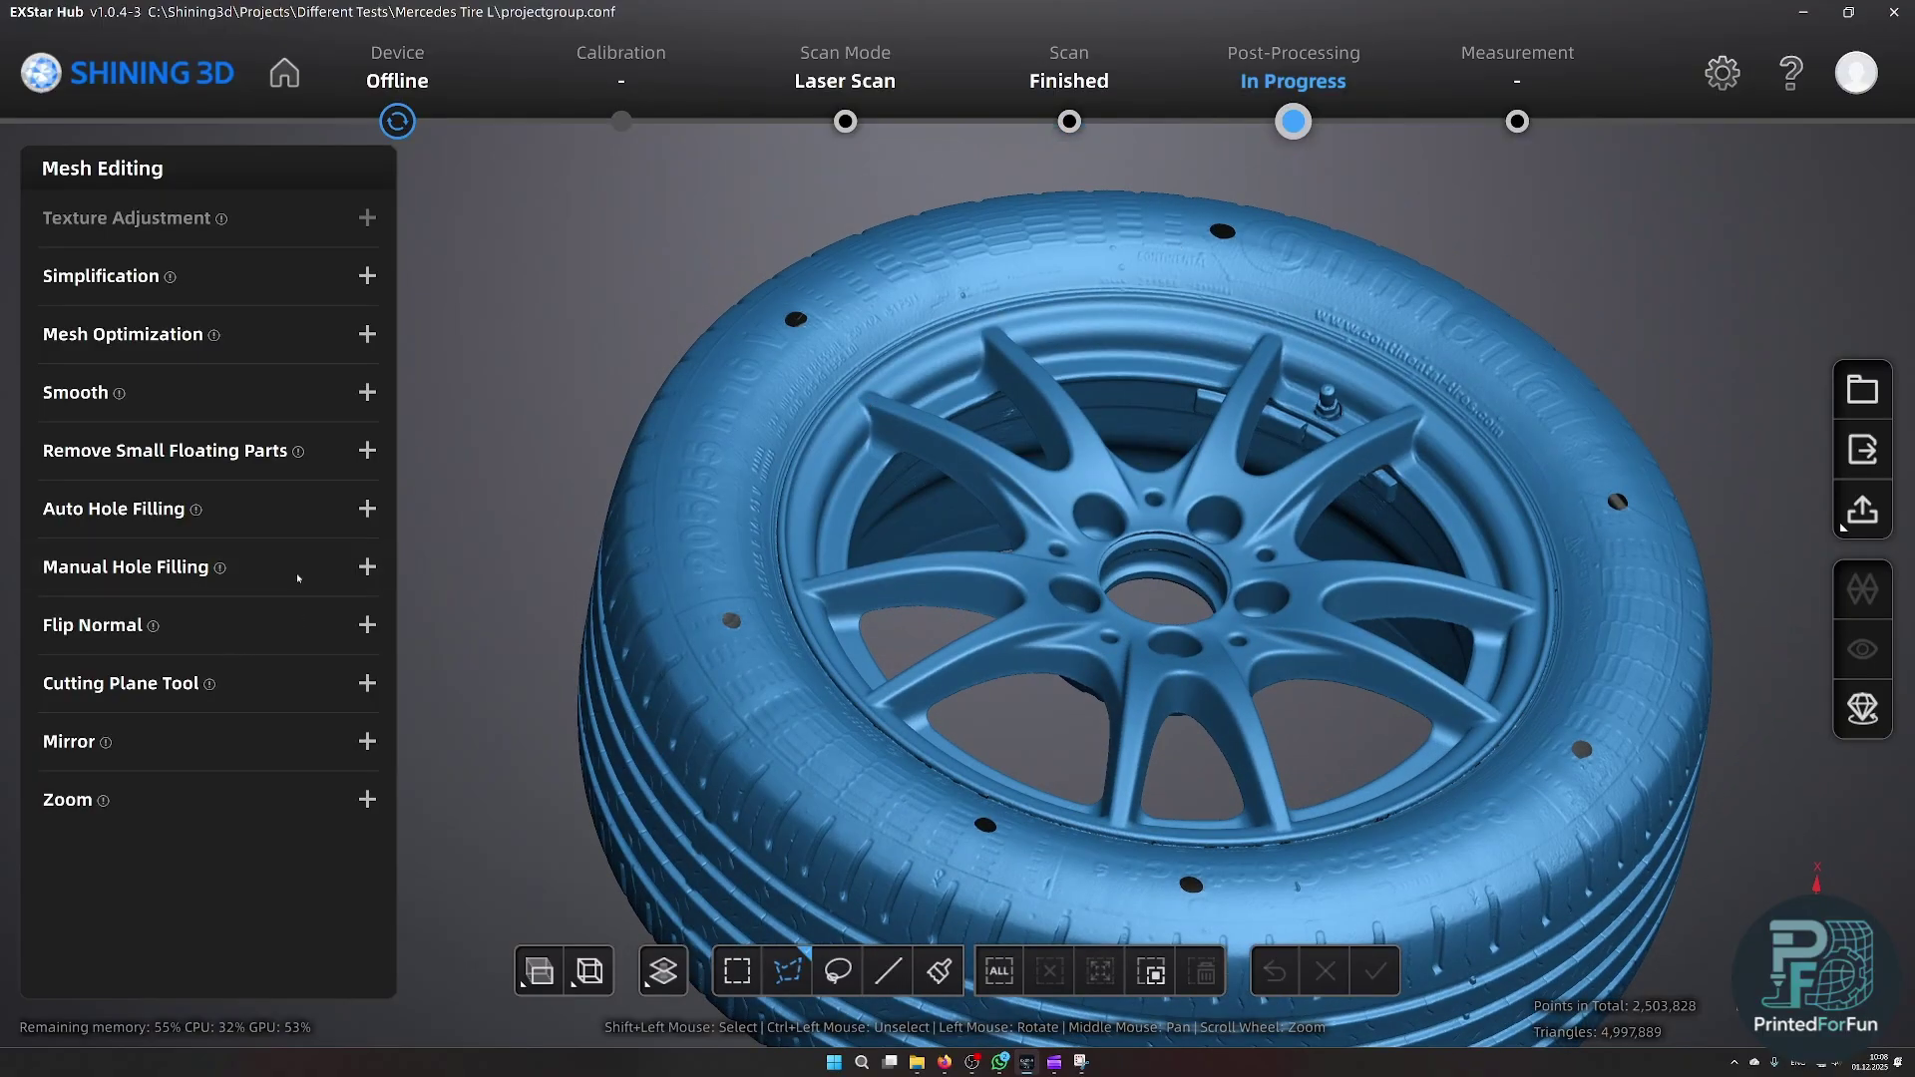
click(366, 566)
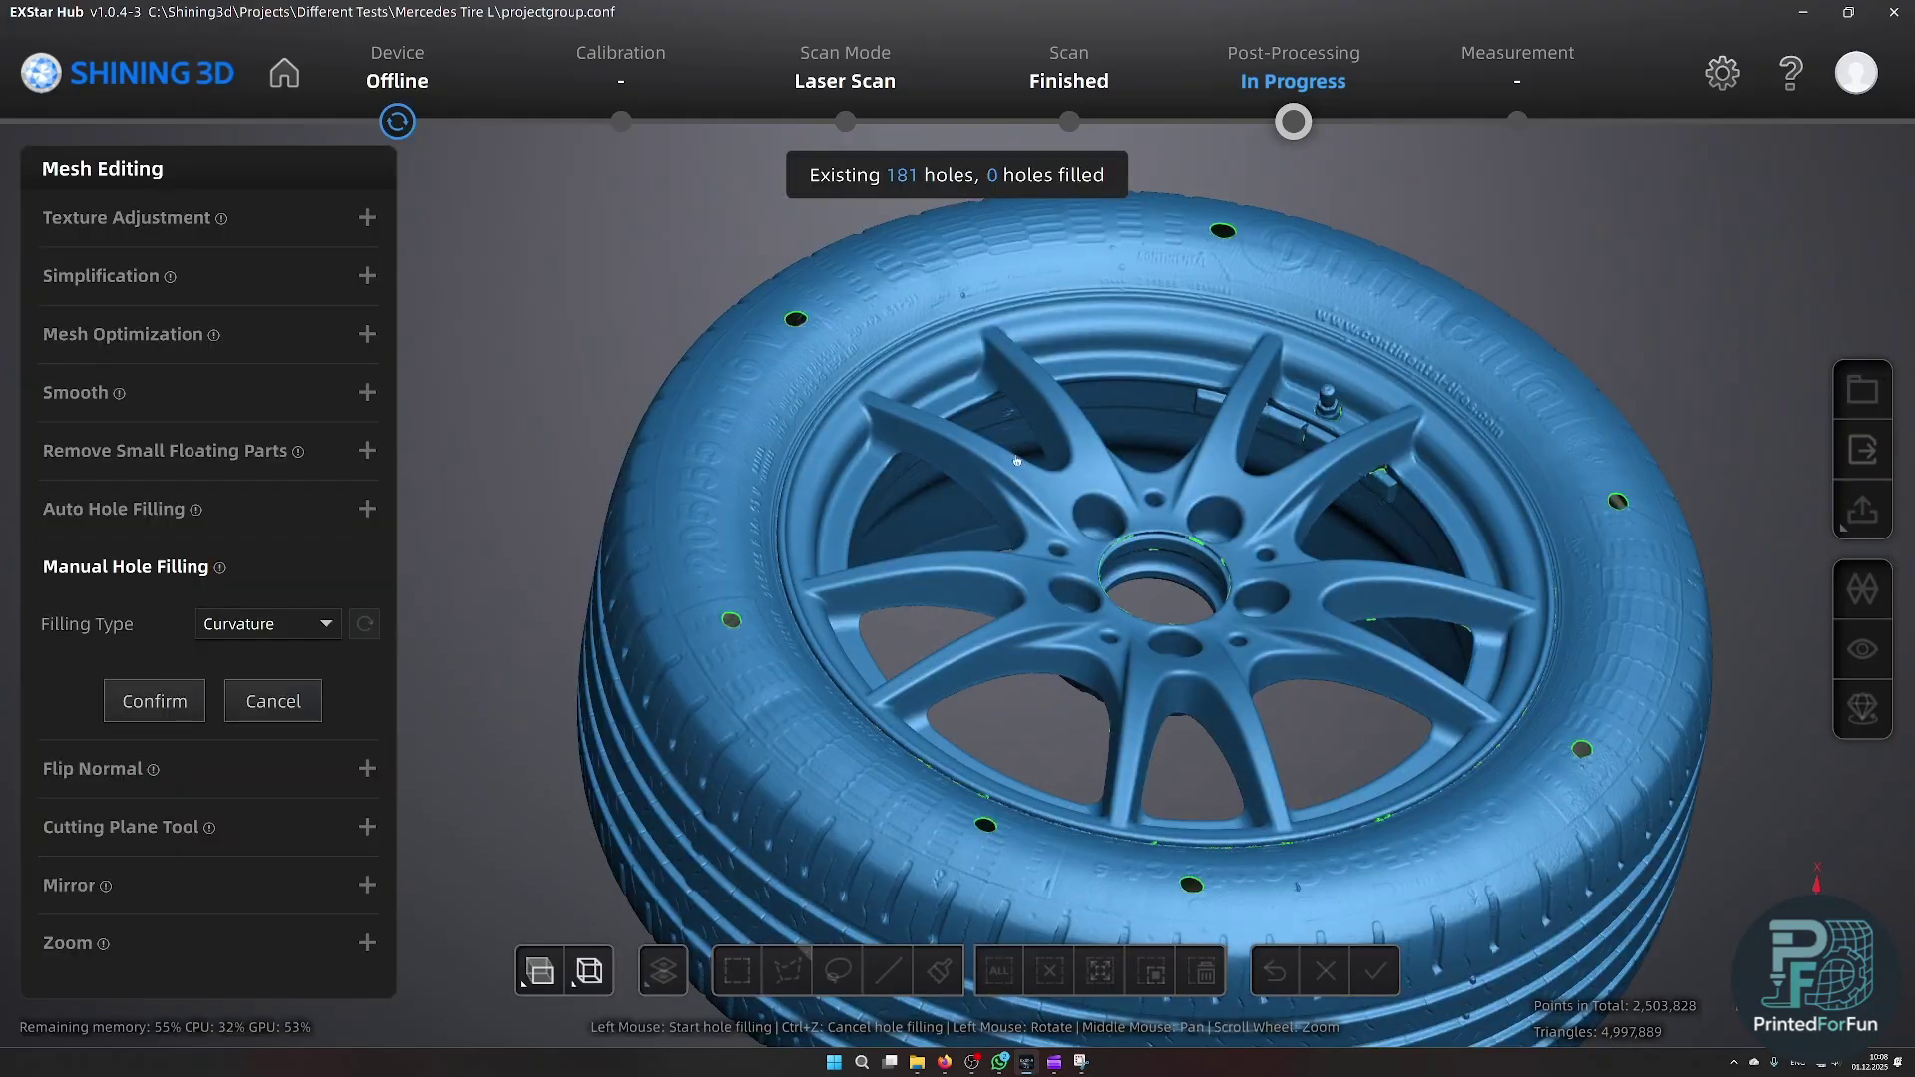
click(798, 324)
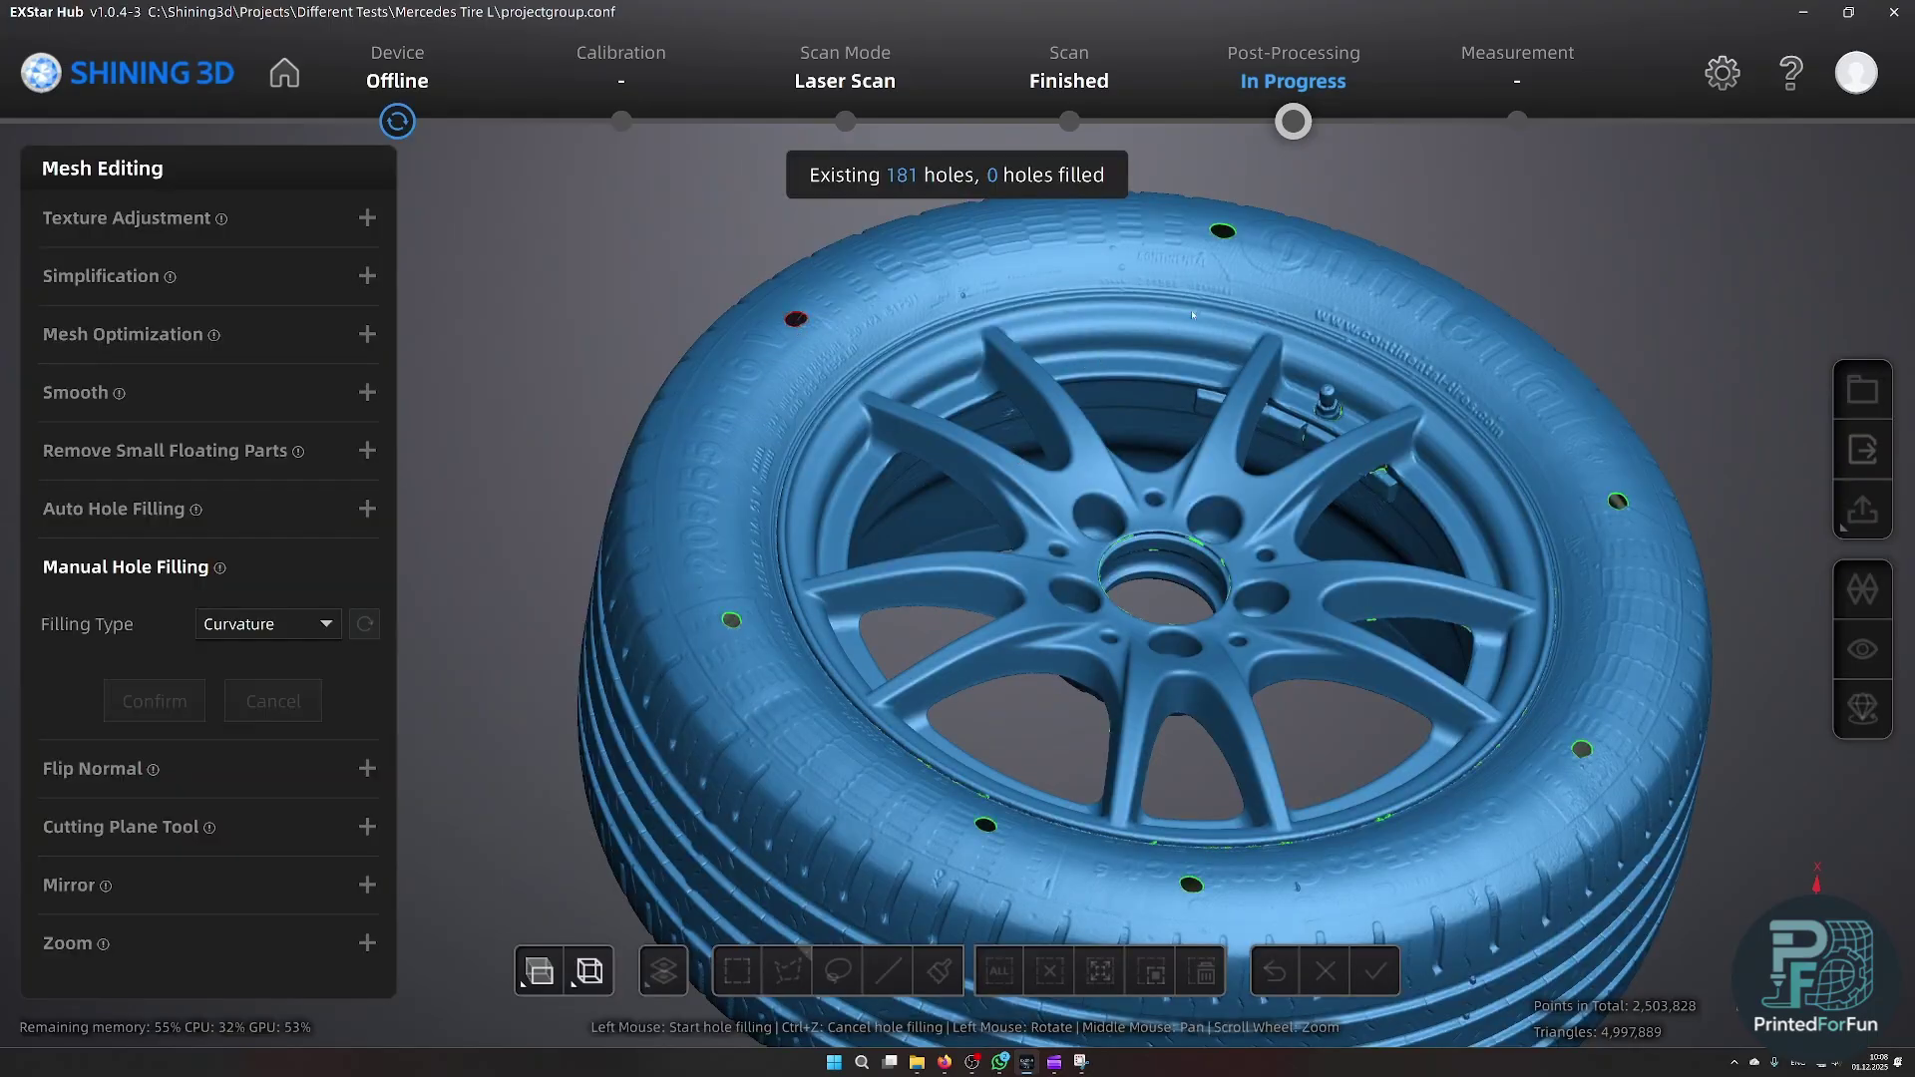
click(1223, 233)
click(1619, 503)
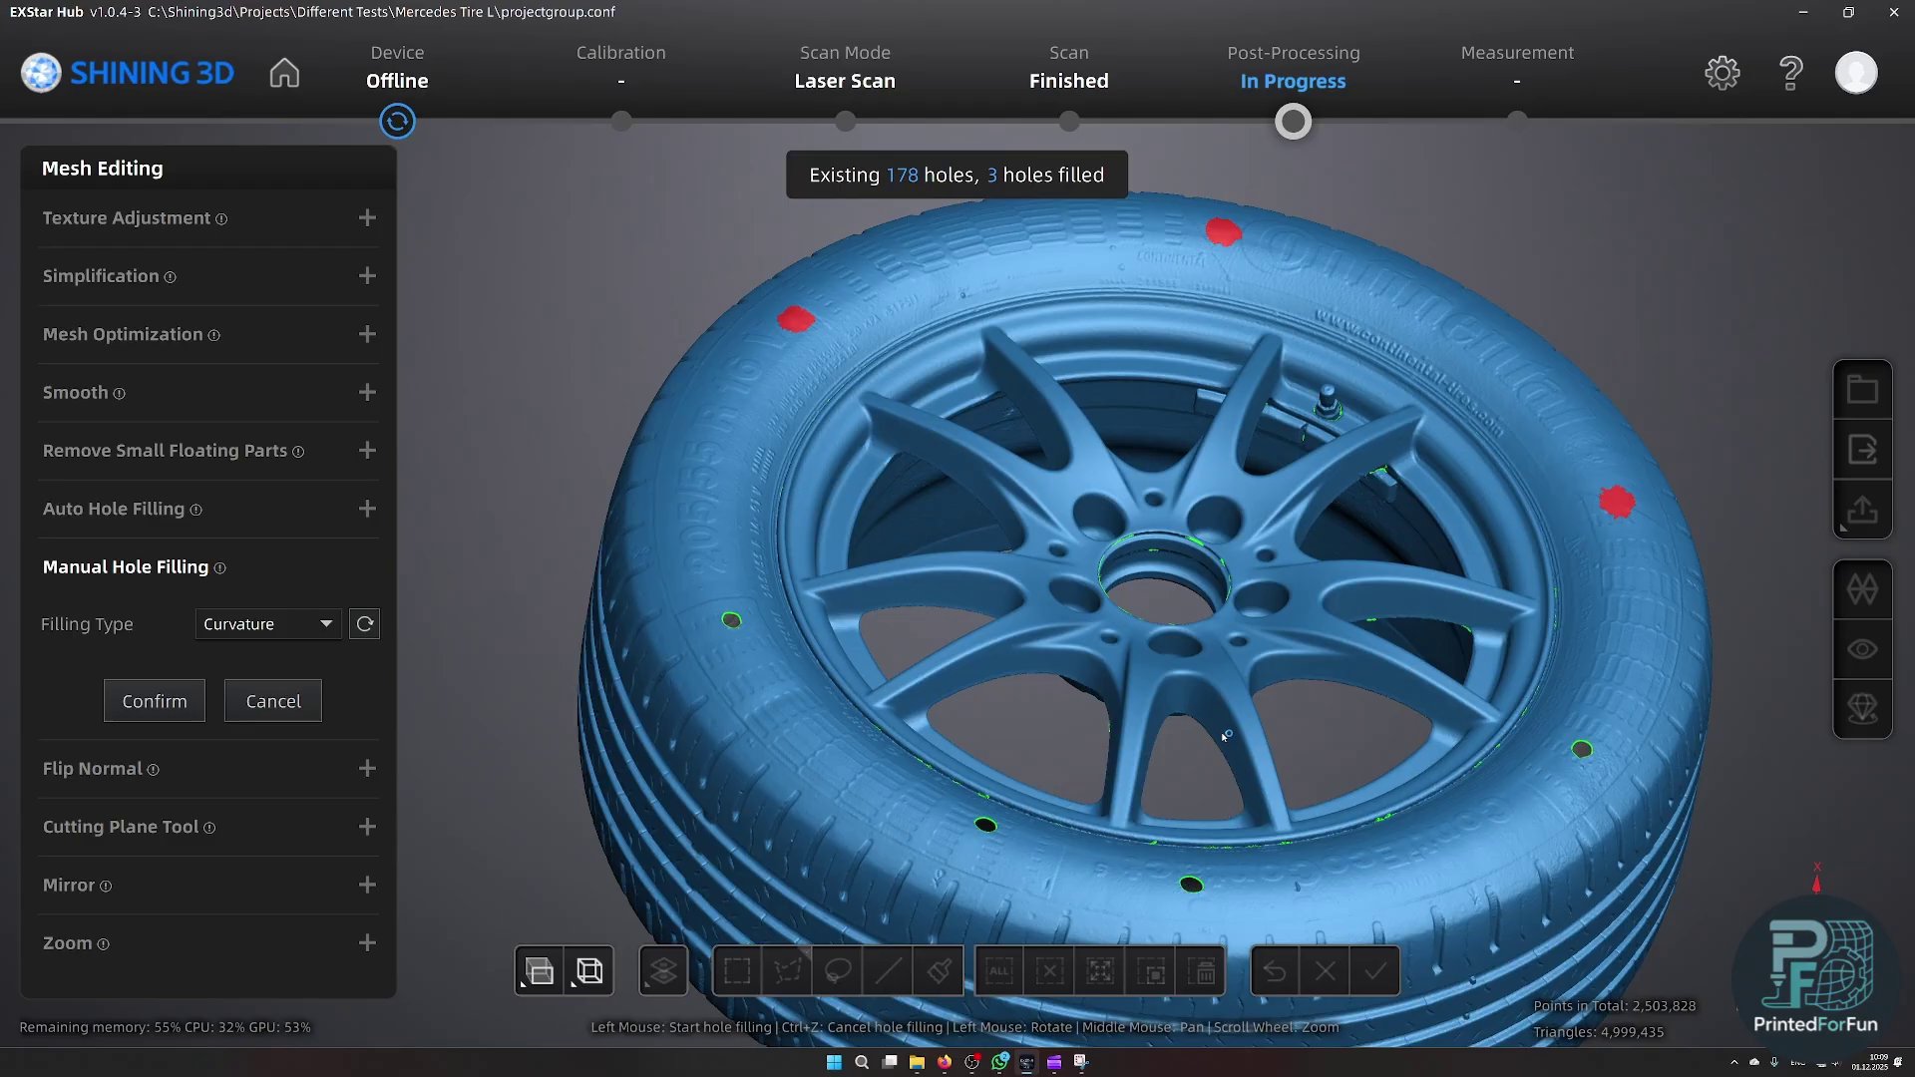
- Examine the remaining open holes around the rim and sidewall, and cancel the manual hole filling
middle_drag(1200, 760, 1118, 641)
middle_drag(1106, 731, 1126, 695)
scroll(1128, 698, down, 1)
scroll(1127, 699, up, 7)
scroll(1127, 699, up, 1)
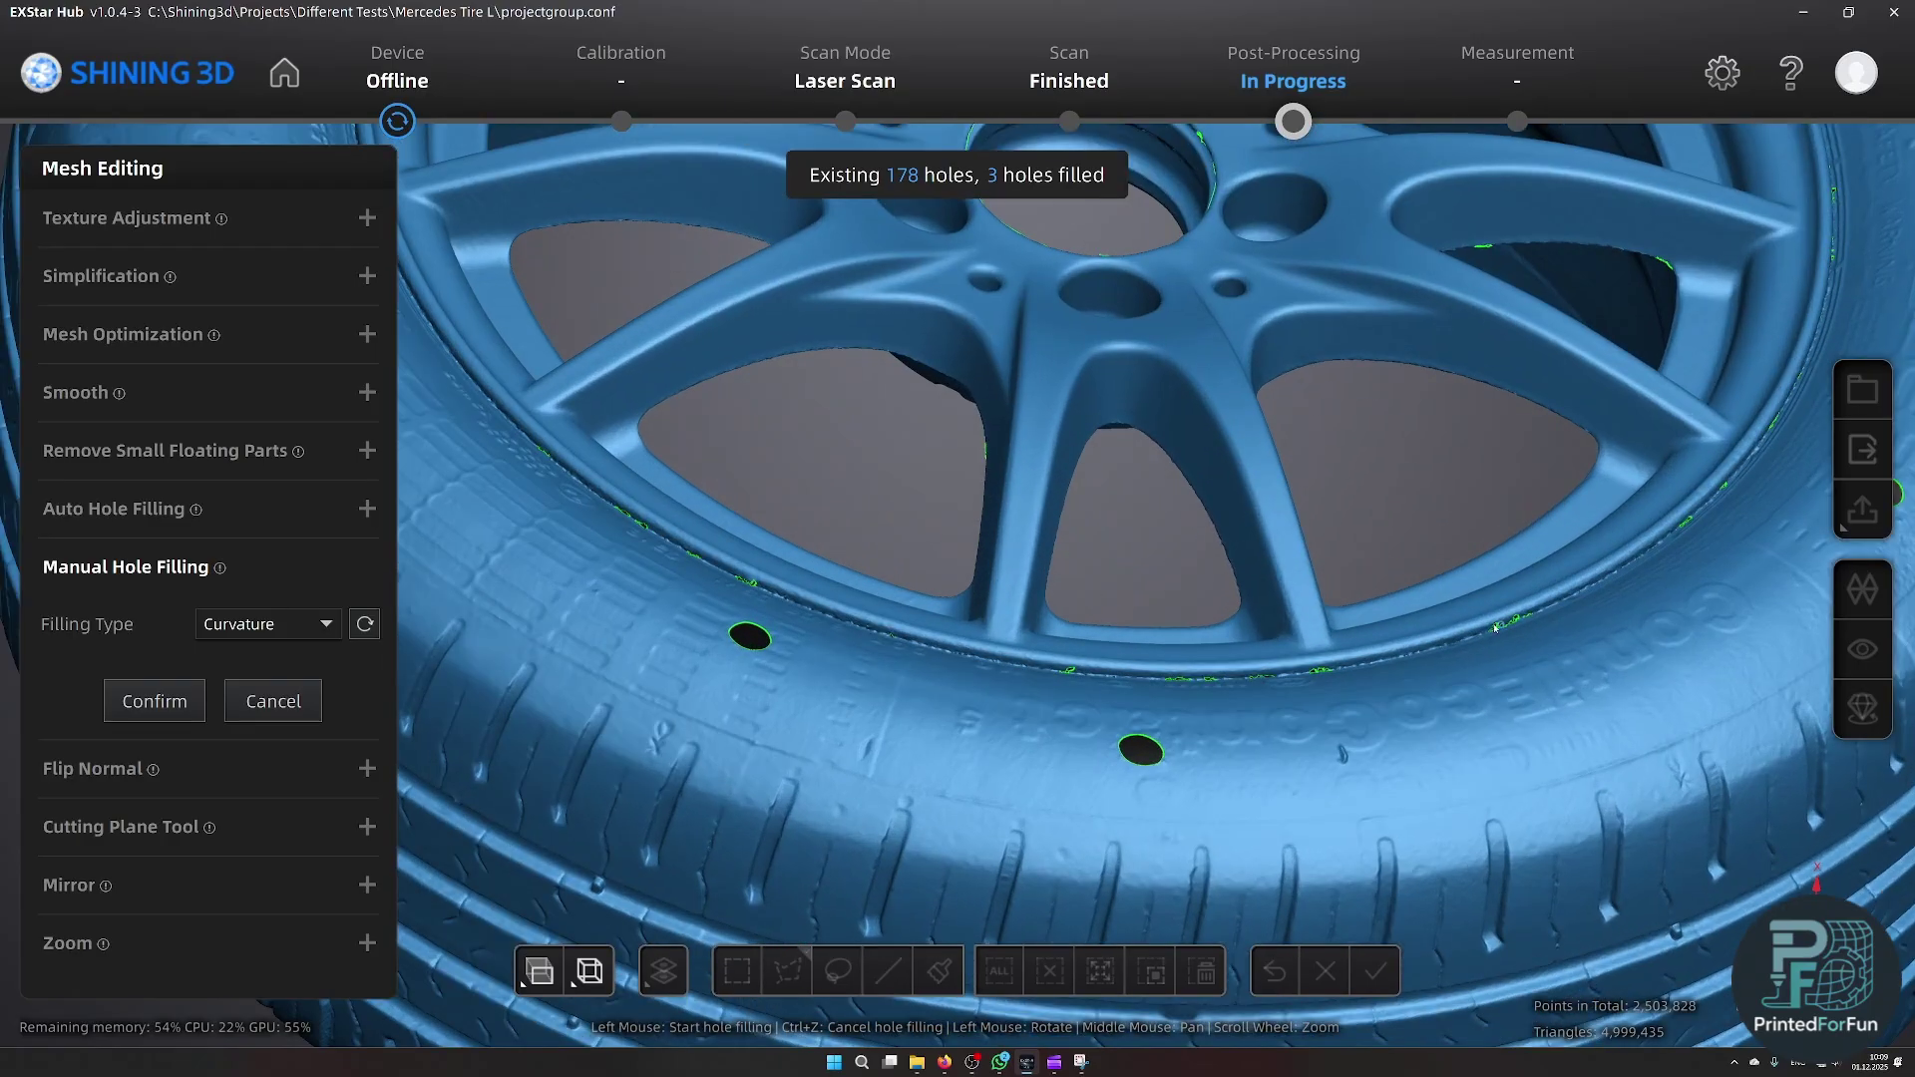
scroll(1466, 603, down, 5)
drag(1434, 539, 1331, 235)
drag(1248, 390, 1183, 758)
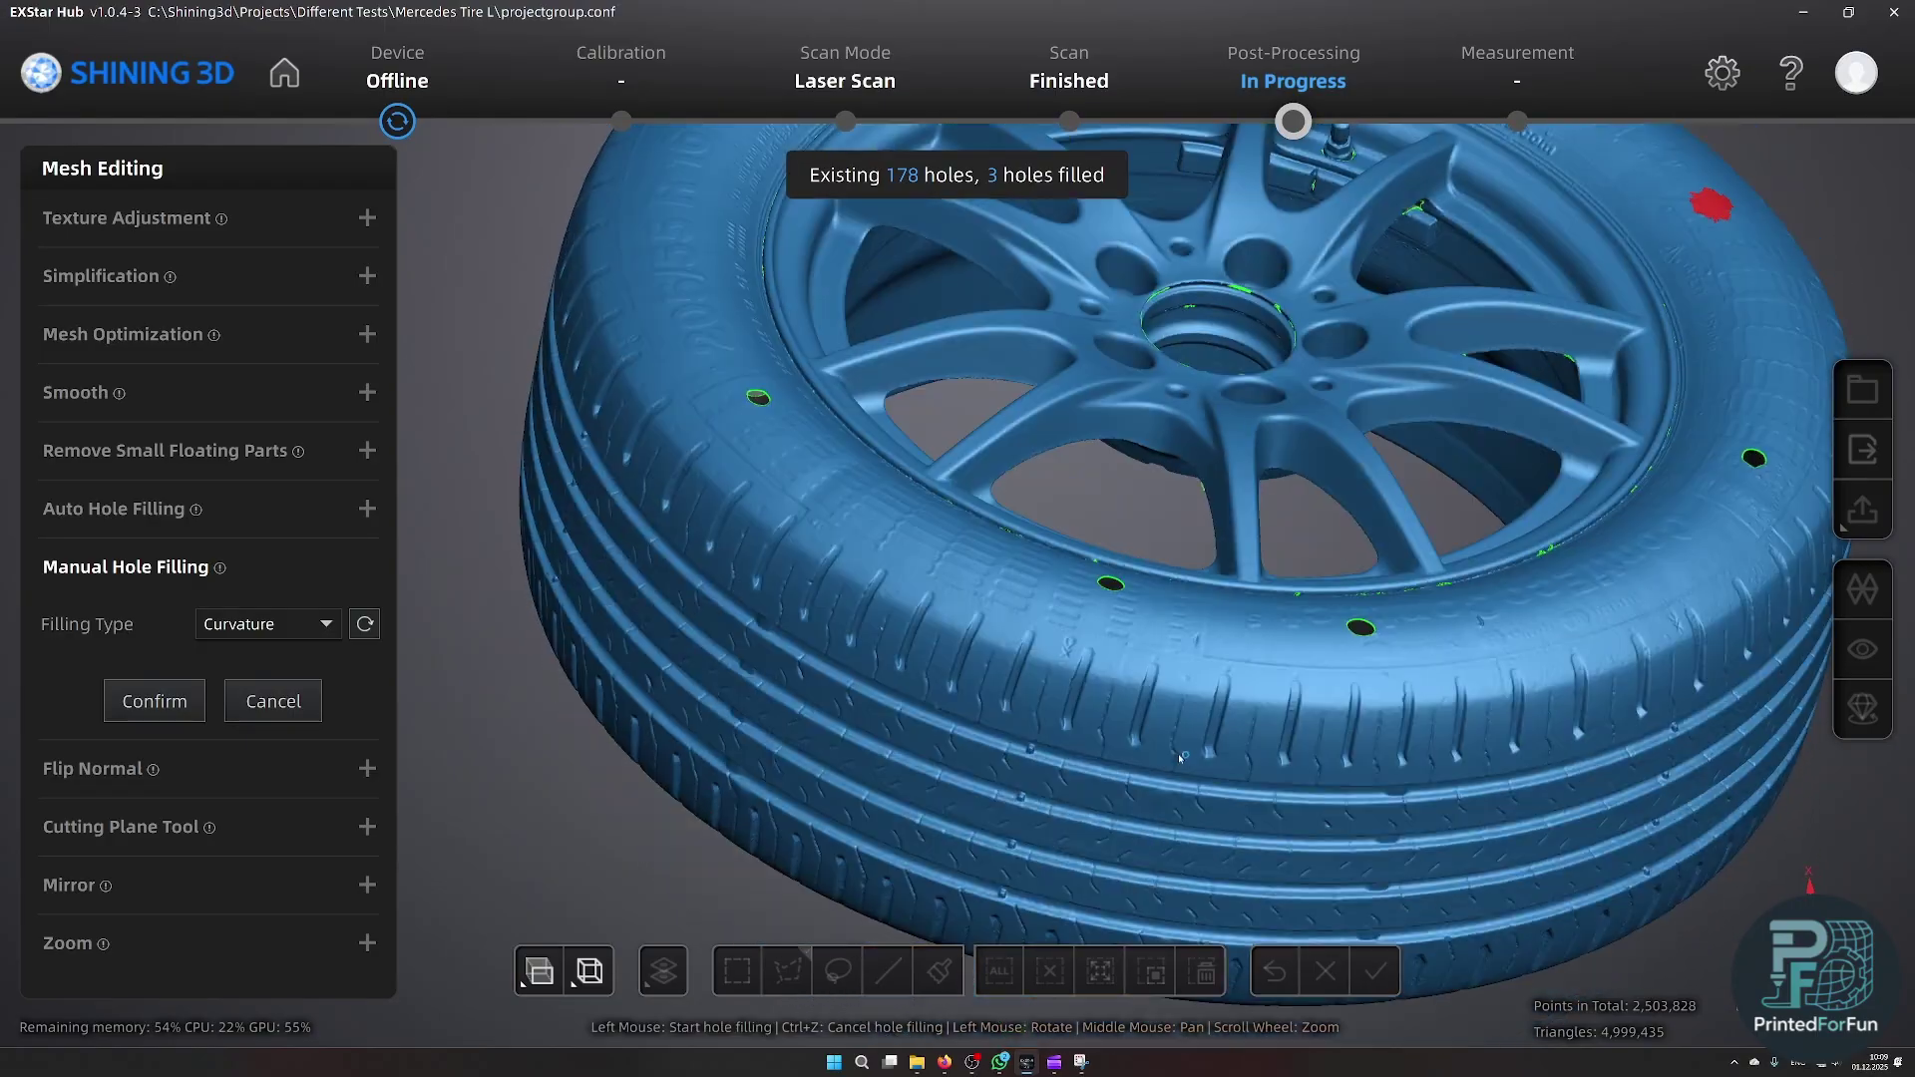
drag(1287, 583, 1253, 631)
drag(1374, 566, 1298, 633)
scroll(1358, 799, down, 8)
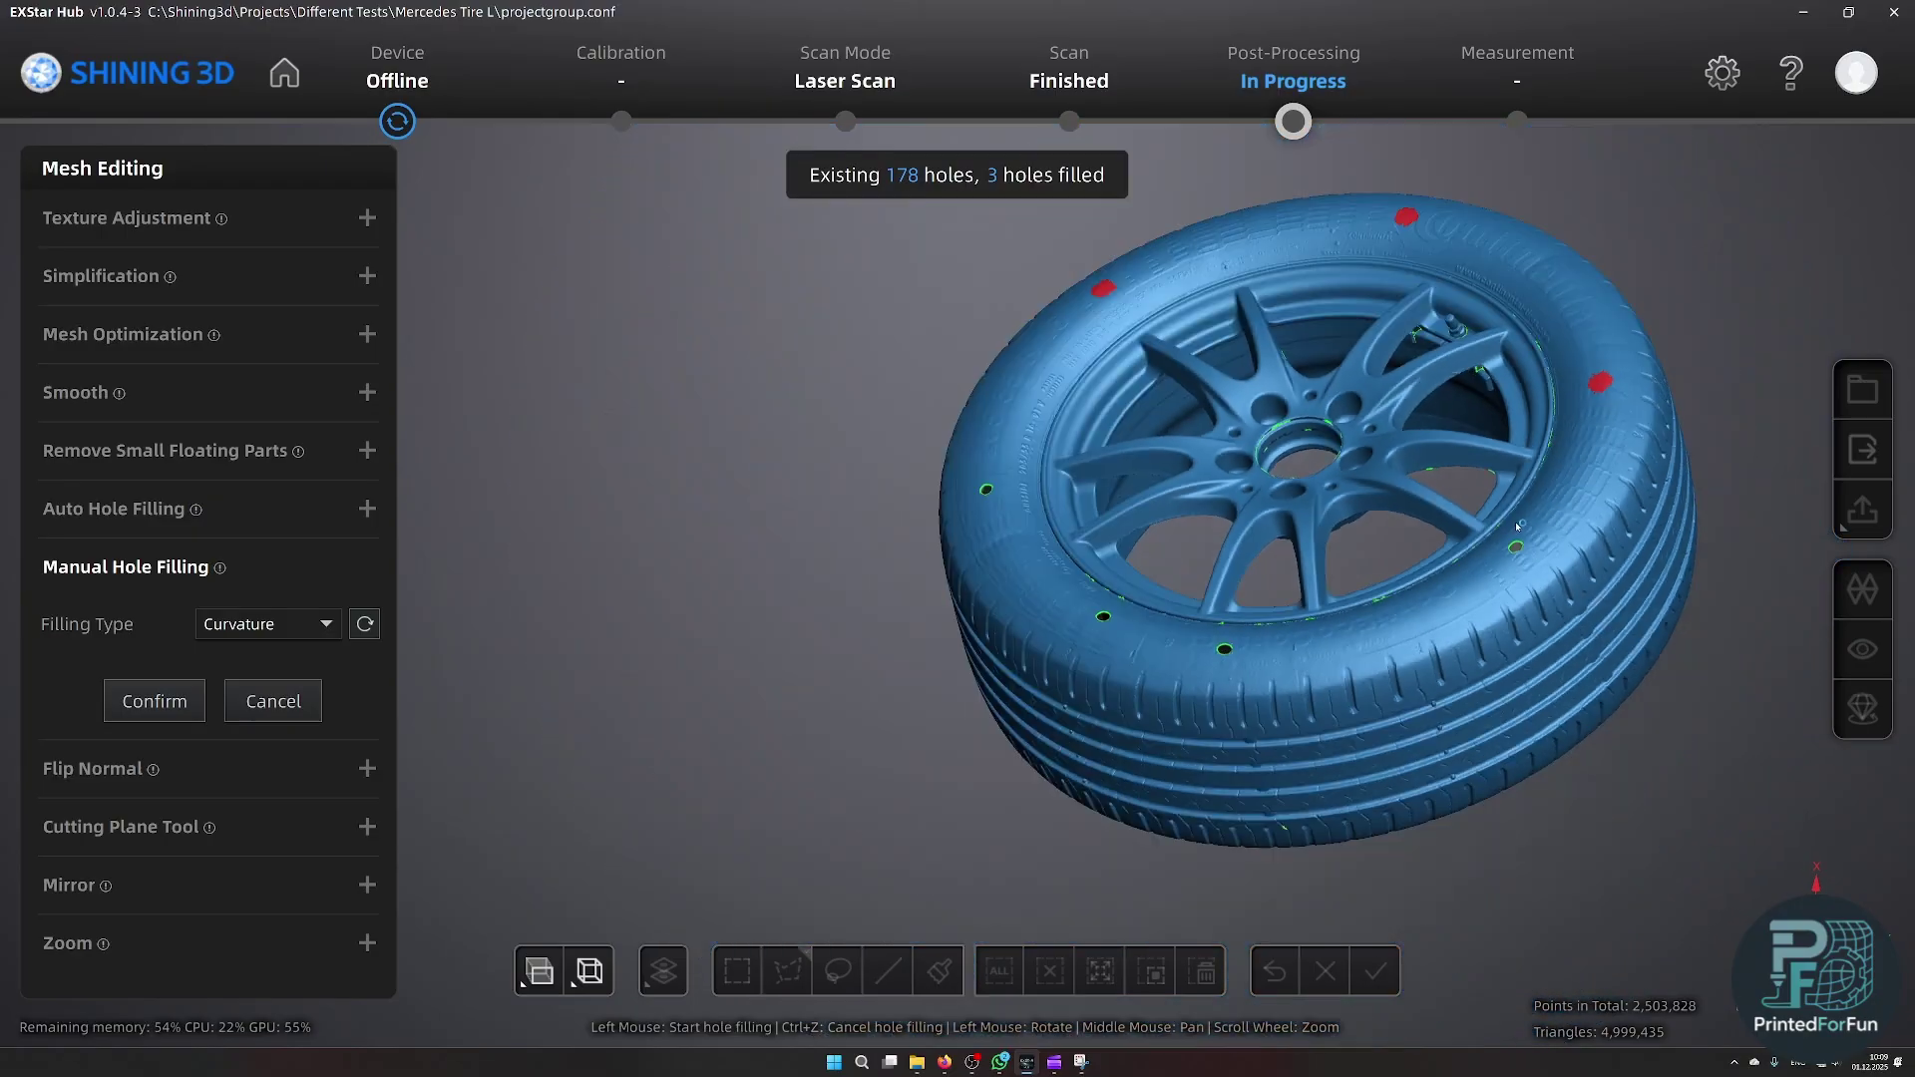
scroll(1410, 635, up, 5)
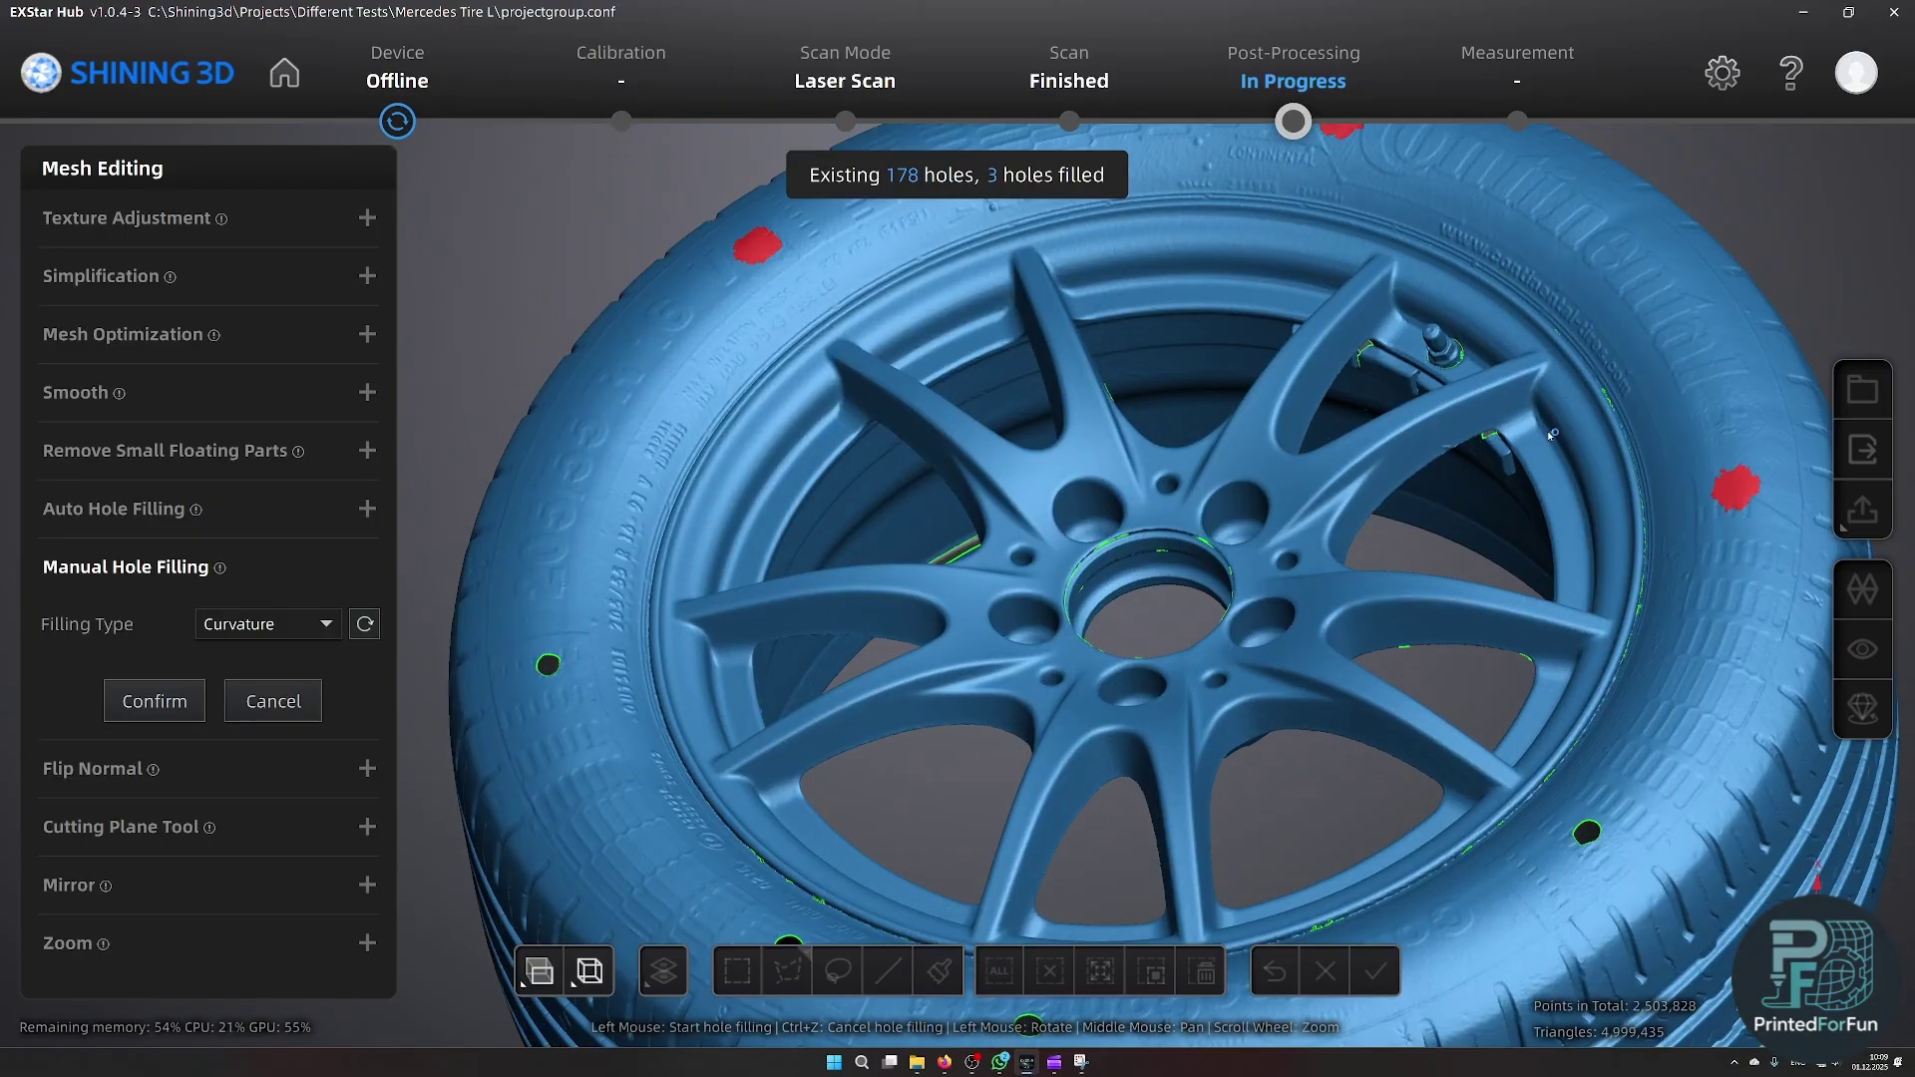
scroll(1122, 718, down, 4)
drag(1122, 718, 956, 575)
scroll(1098, 319, up, 5)
scroll(1095, 552, down, 5)
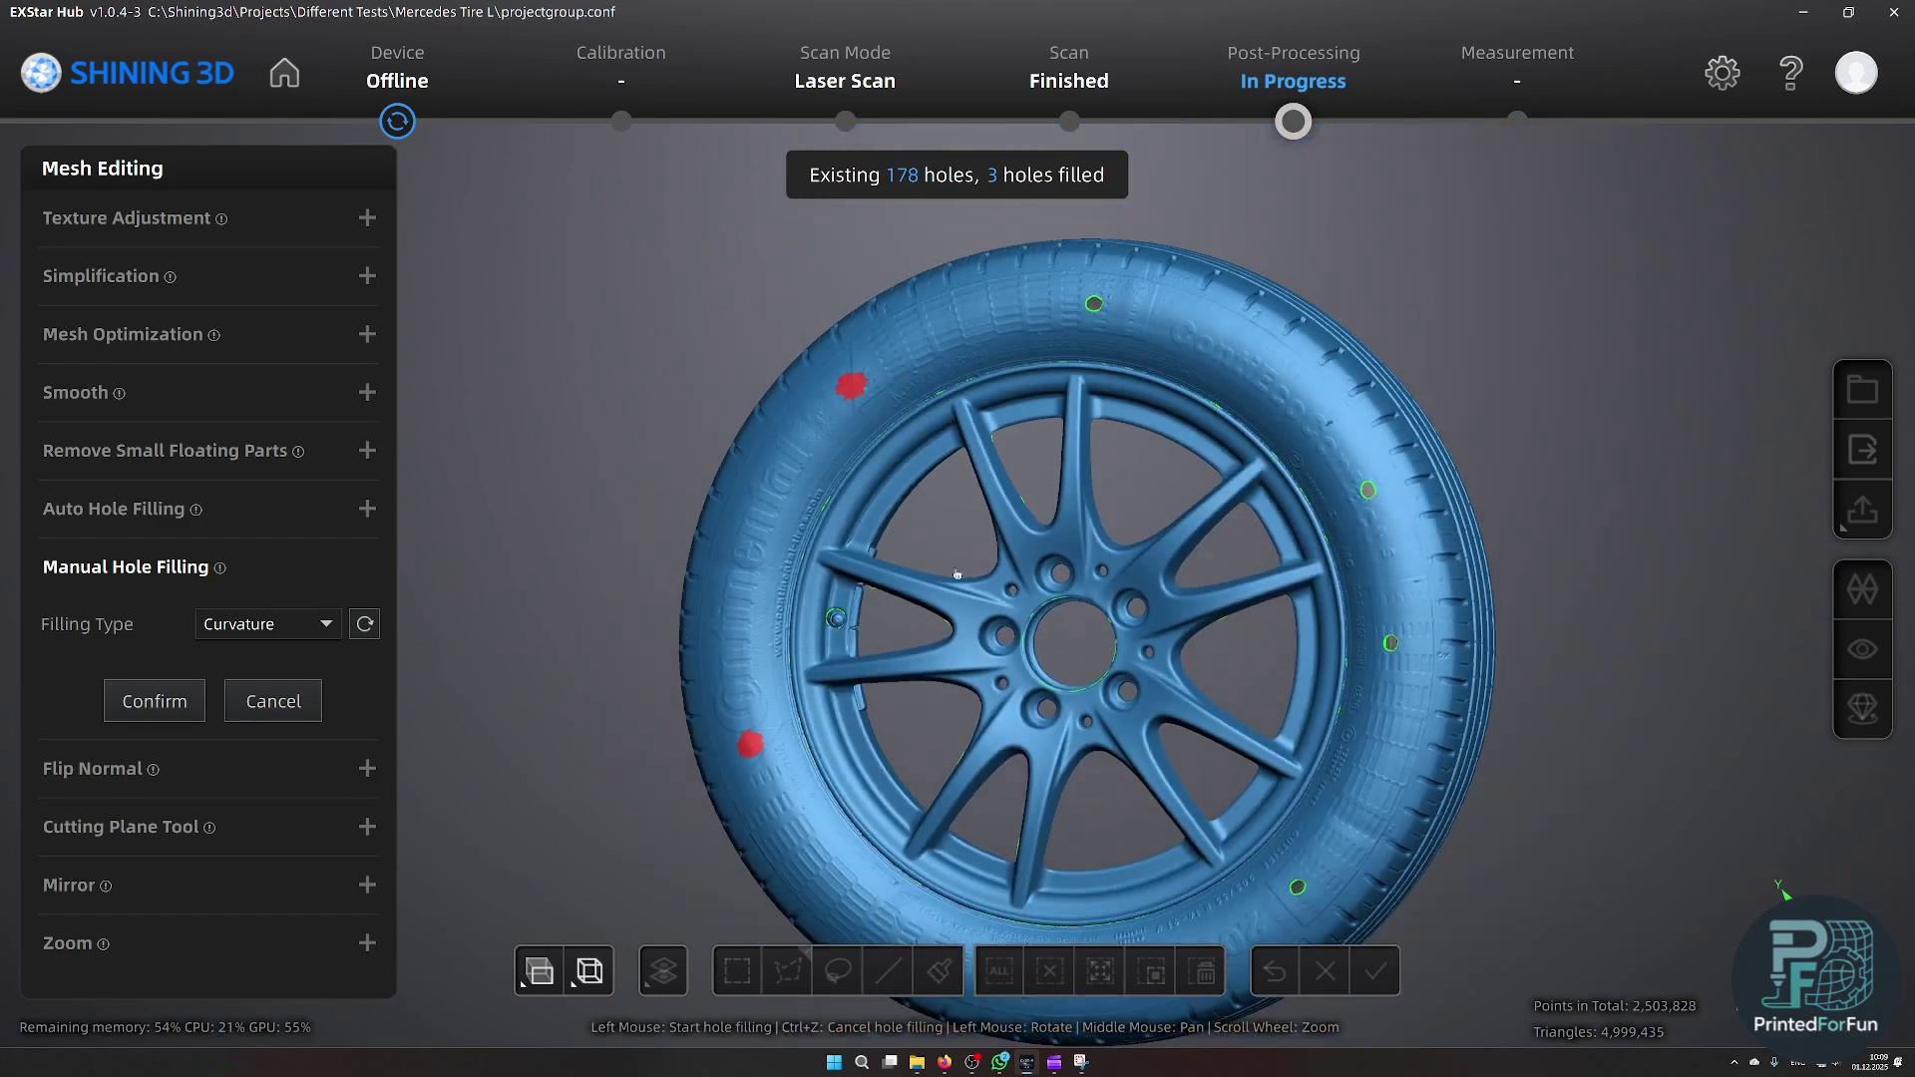
click(273, 701)
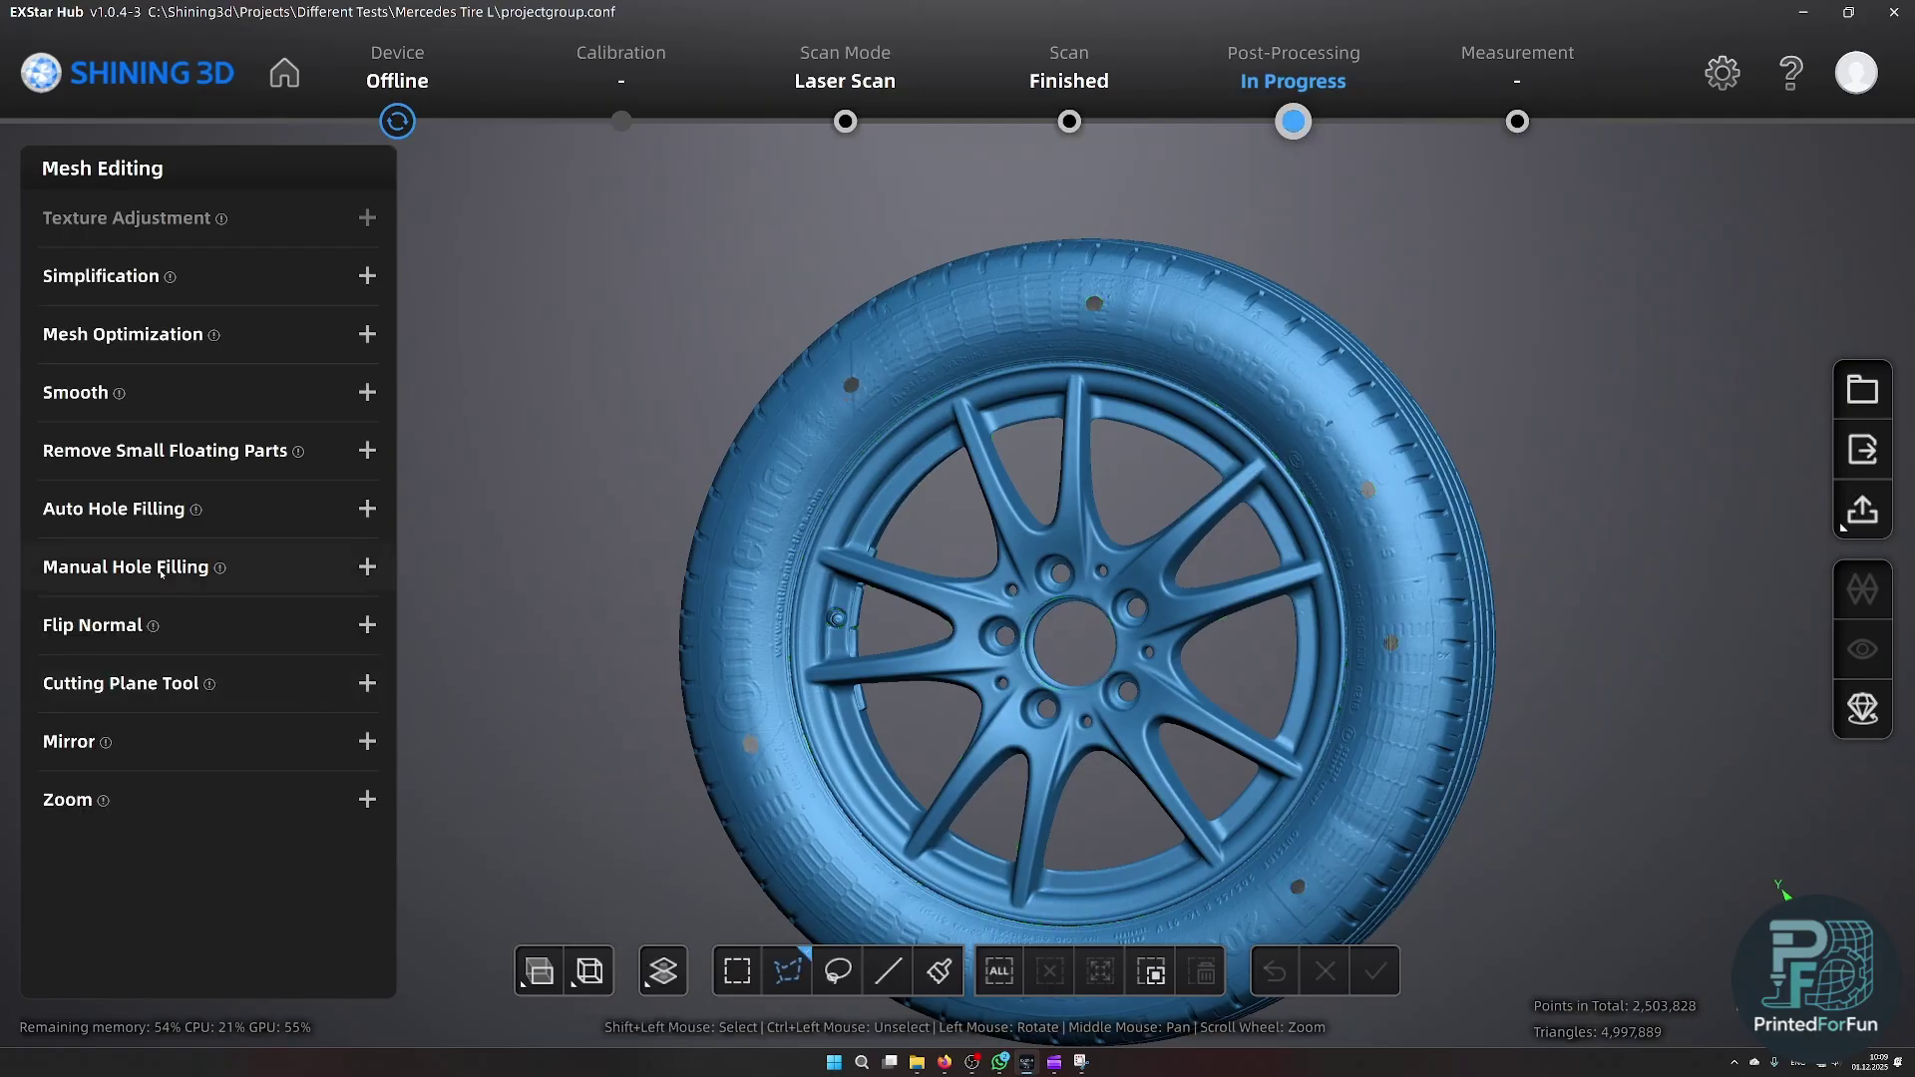
- Fill the tire mesh's holes automatically with Curvature filling and an 80 mm perimeter, checking the preview before confirming
click(352, 509)
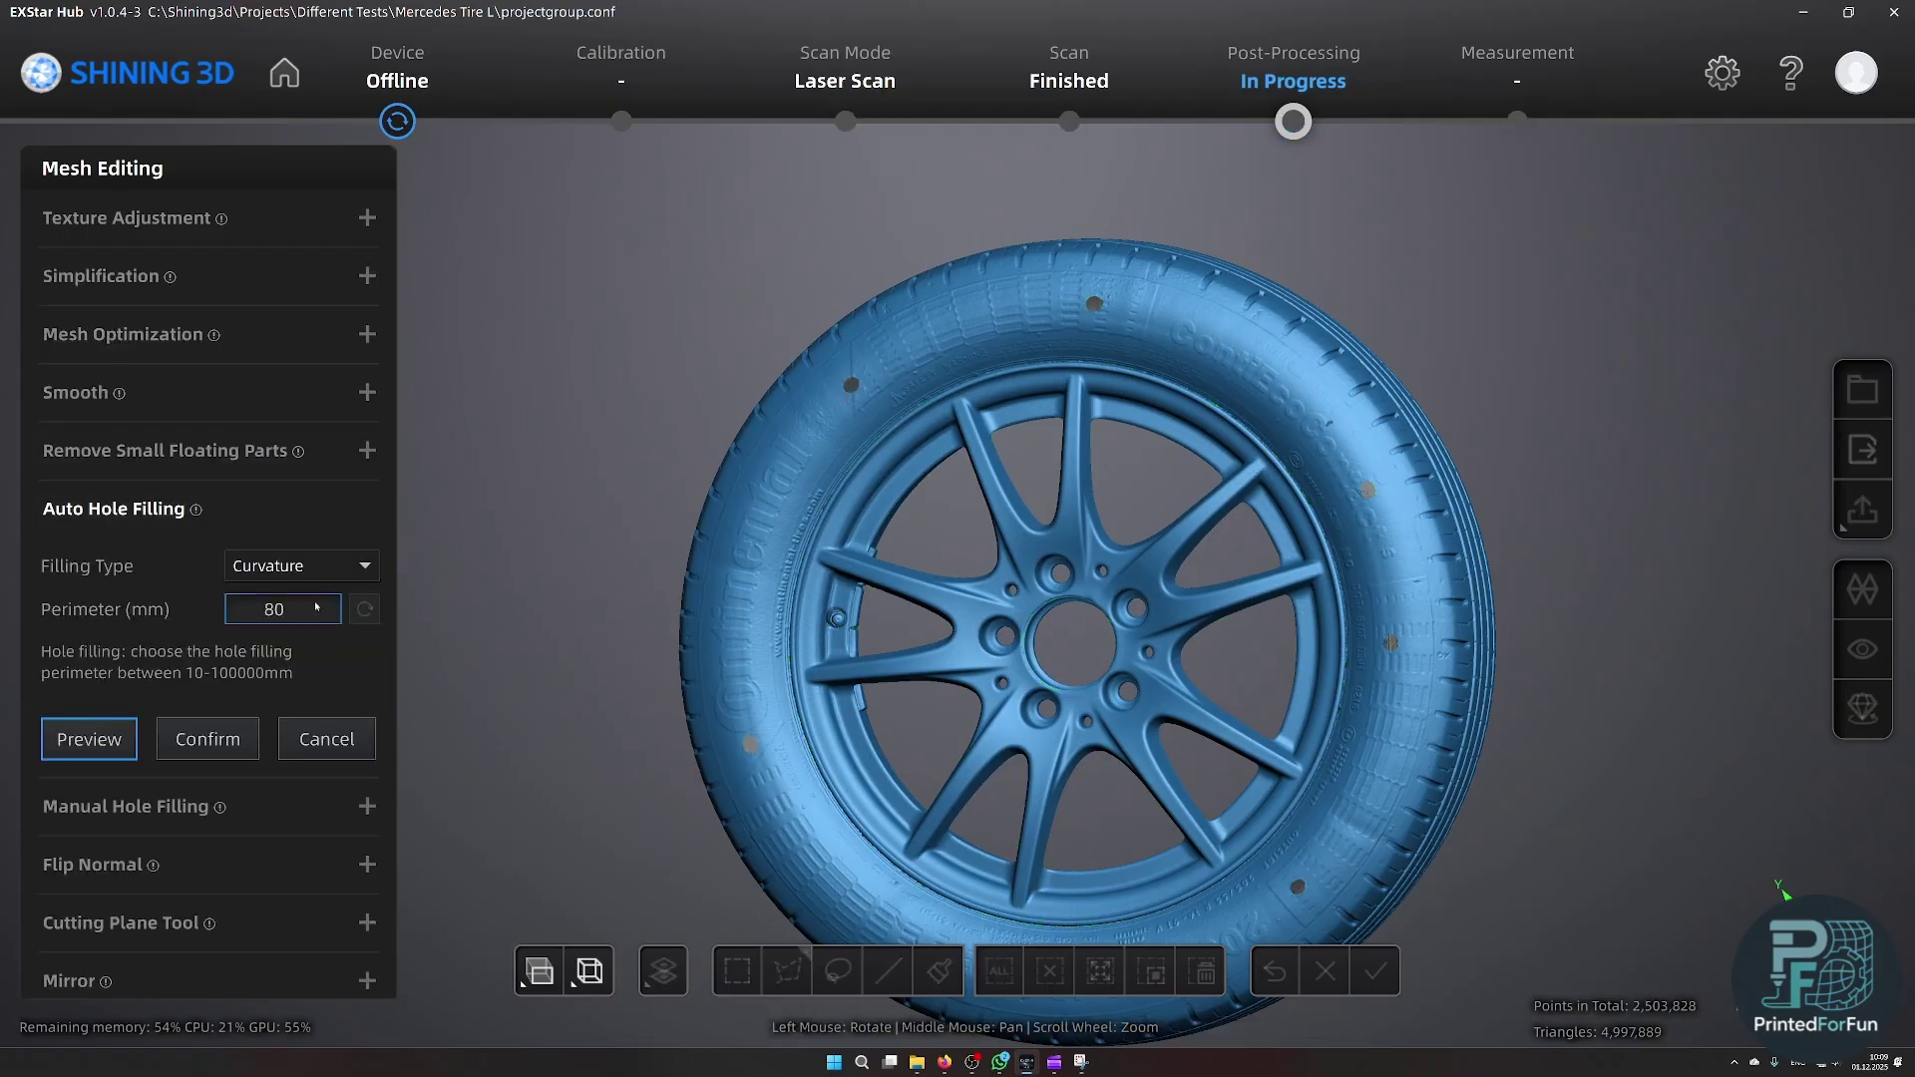
scroll(774, 409, up, 10)
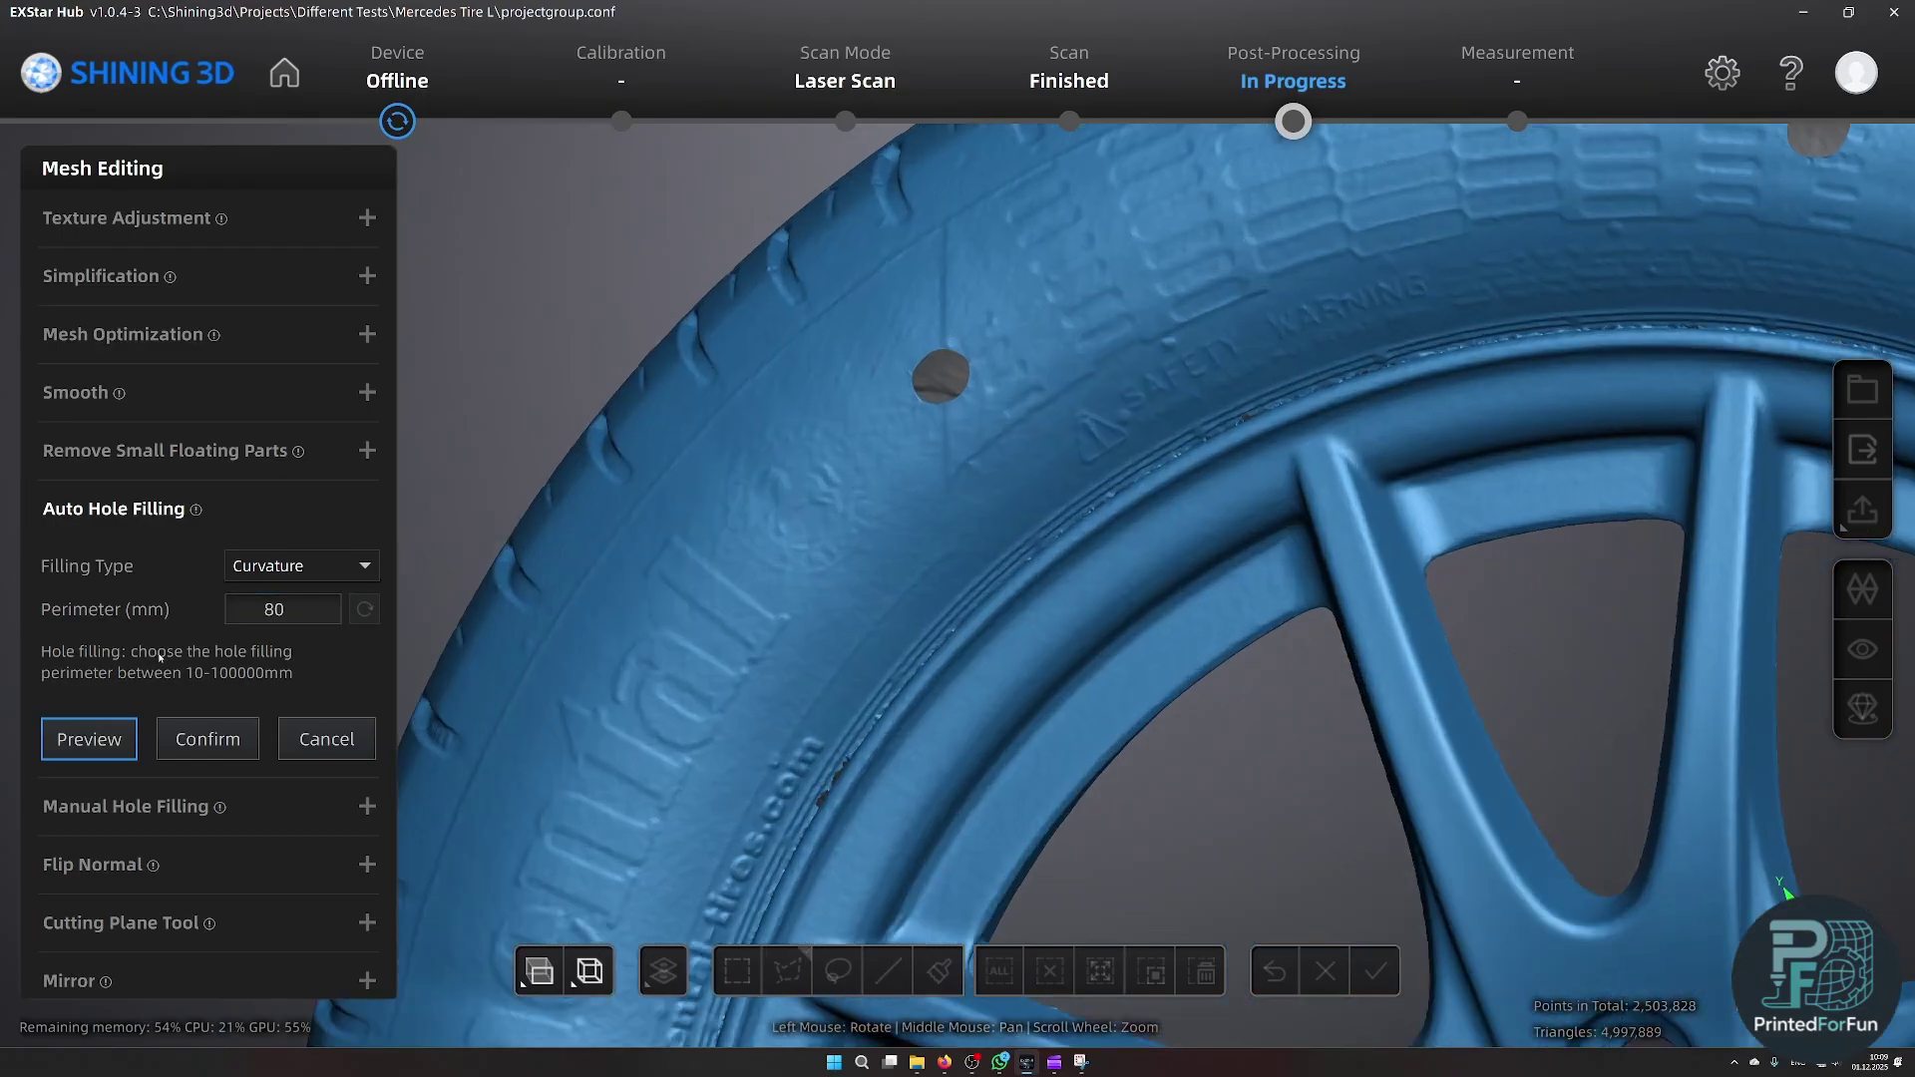
click(89, 739)
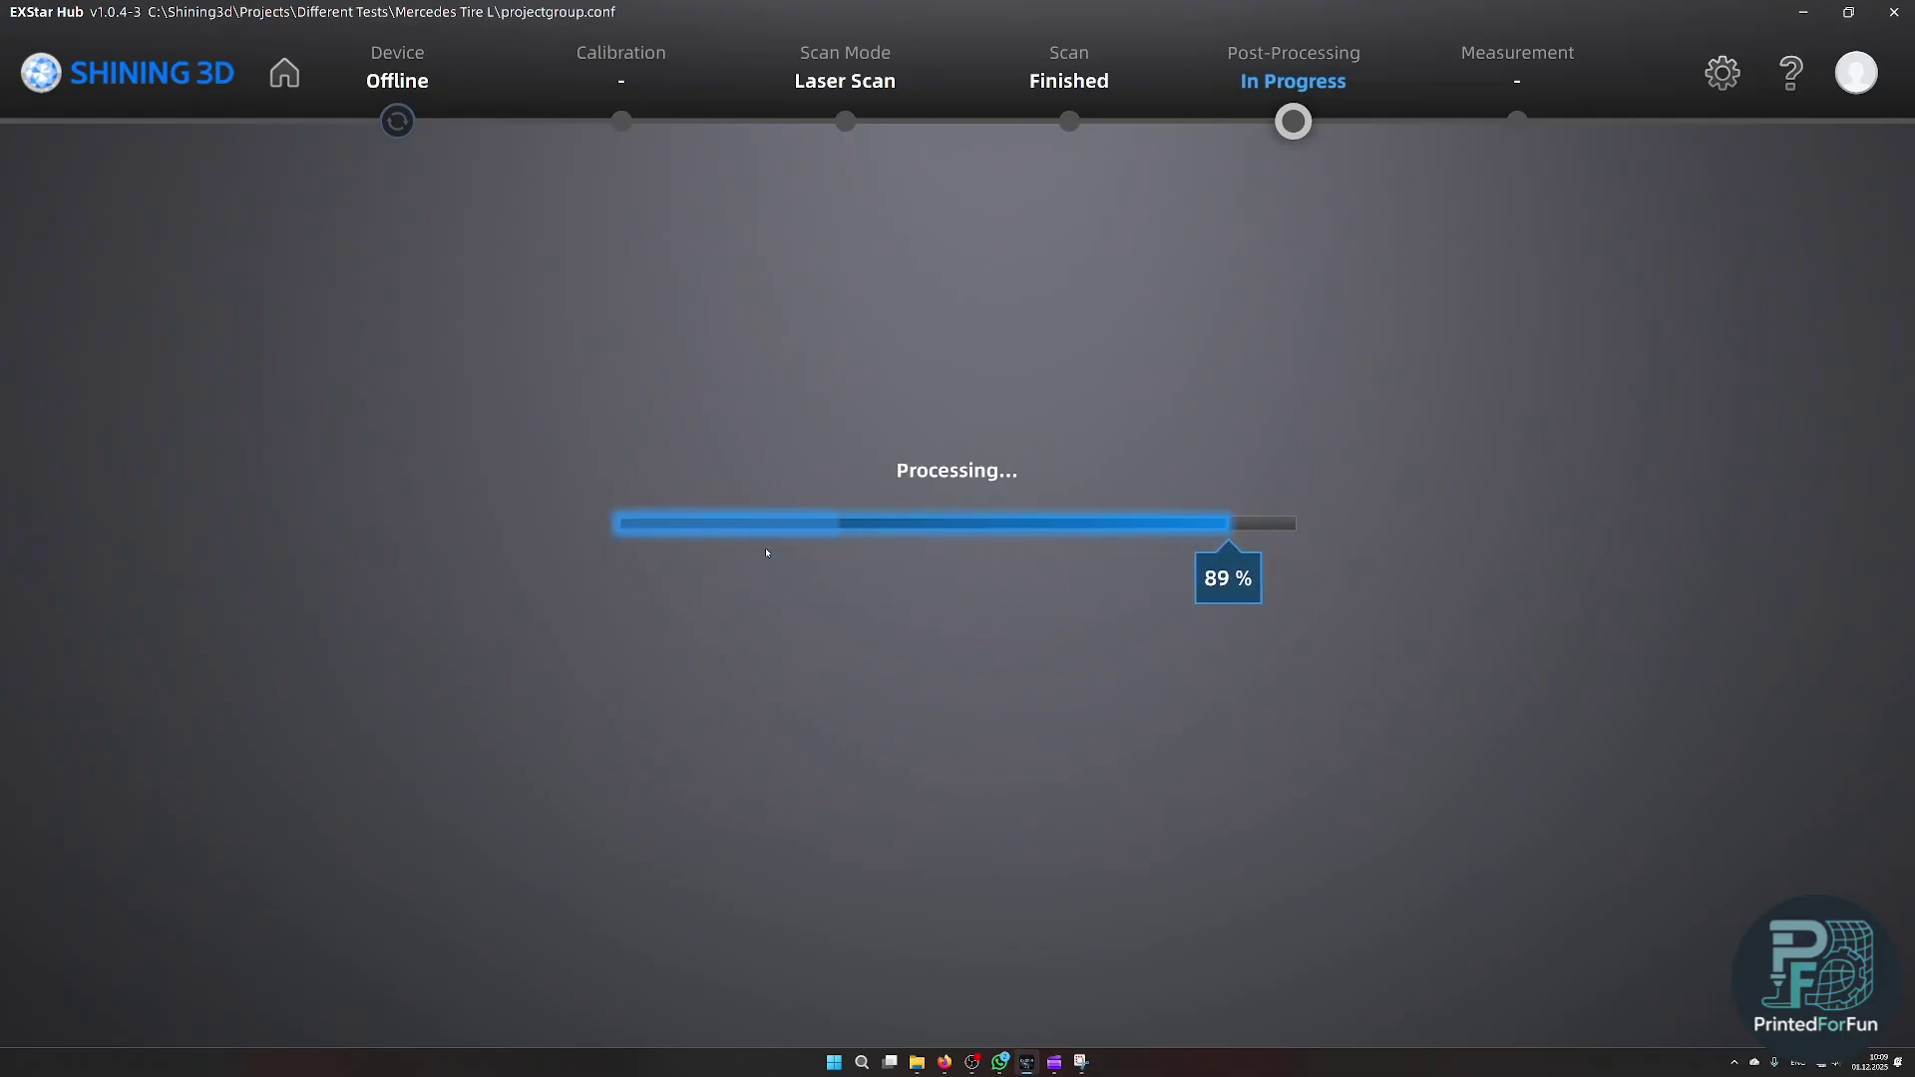
scroll(767, 552, down, 6)
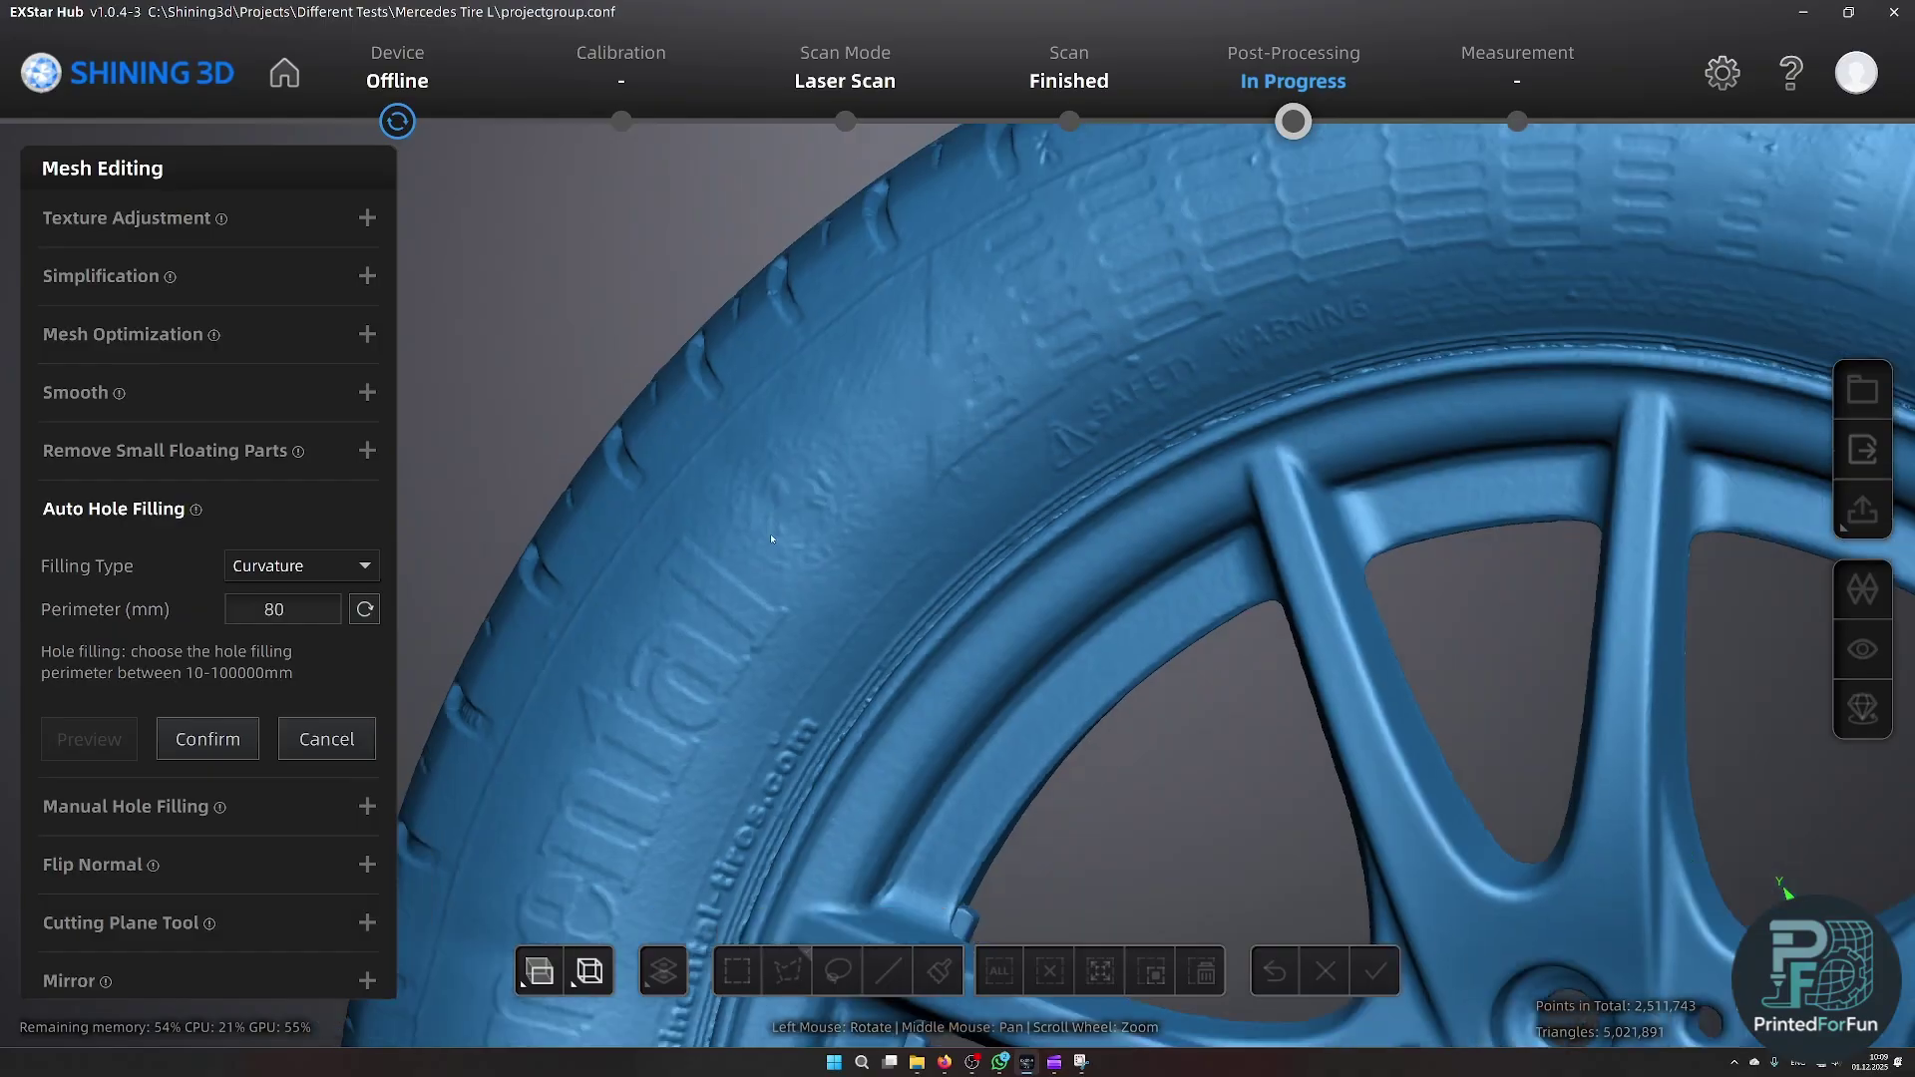
middle_drag(919, 662, 923, 454)
drag(952, 608, 1097, 449)
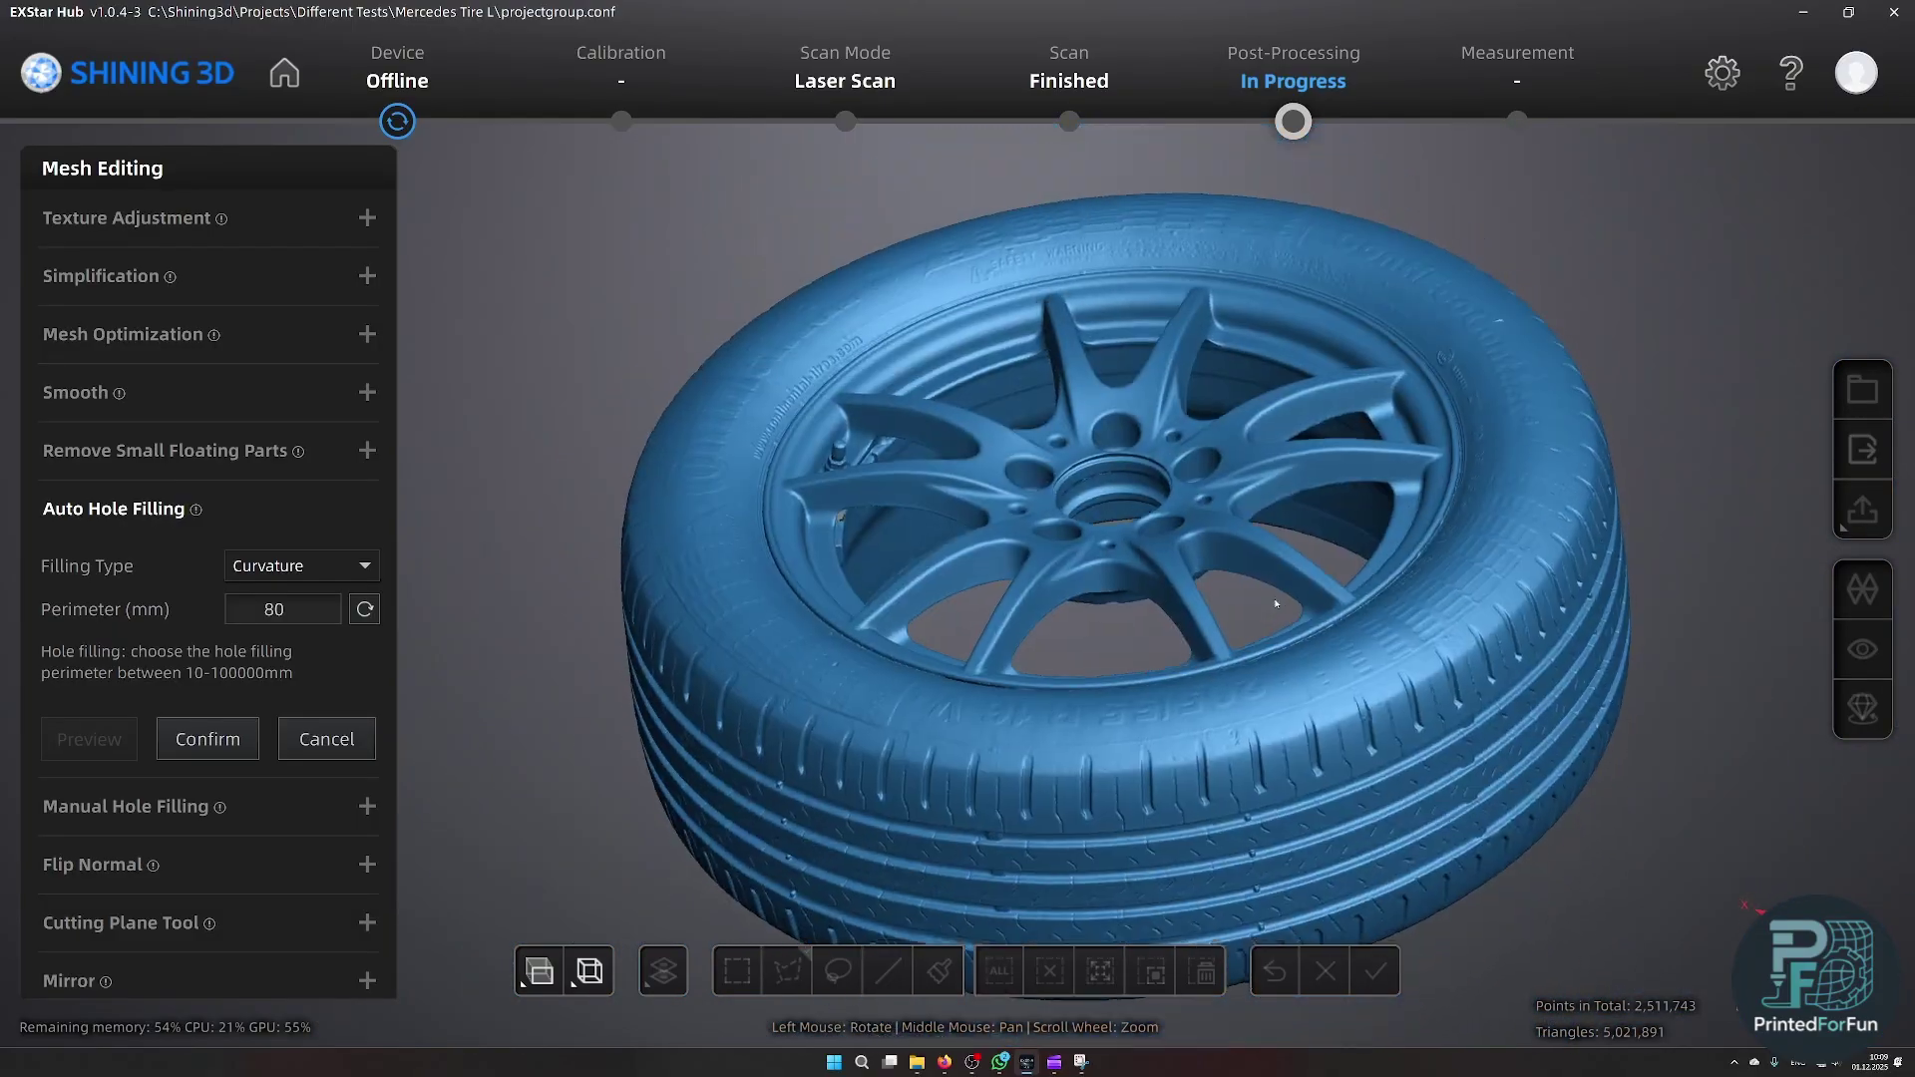
click(208, 739)
drag(1147, 599, 1169, 662)
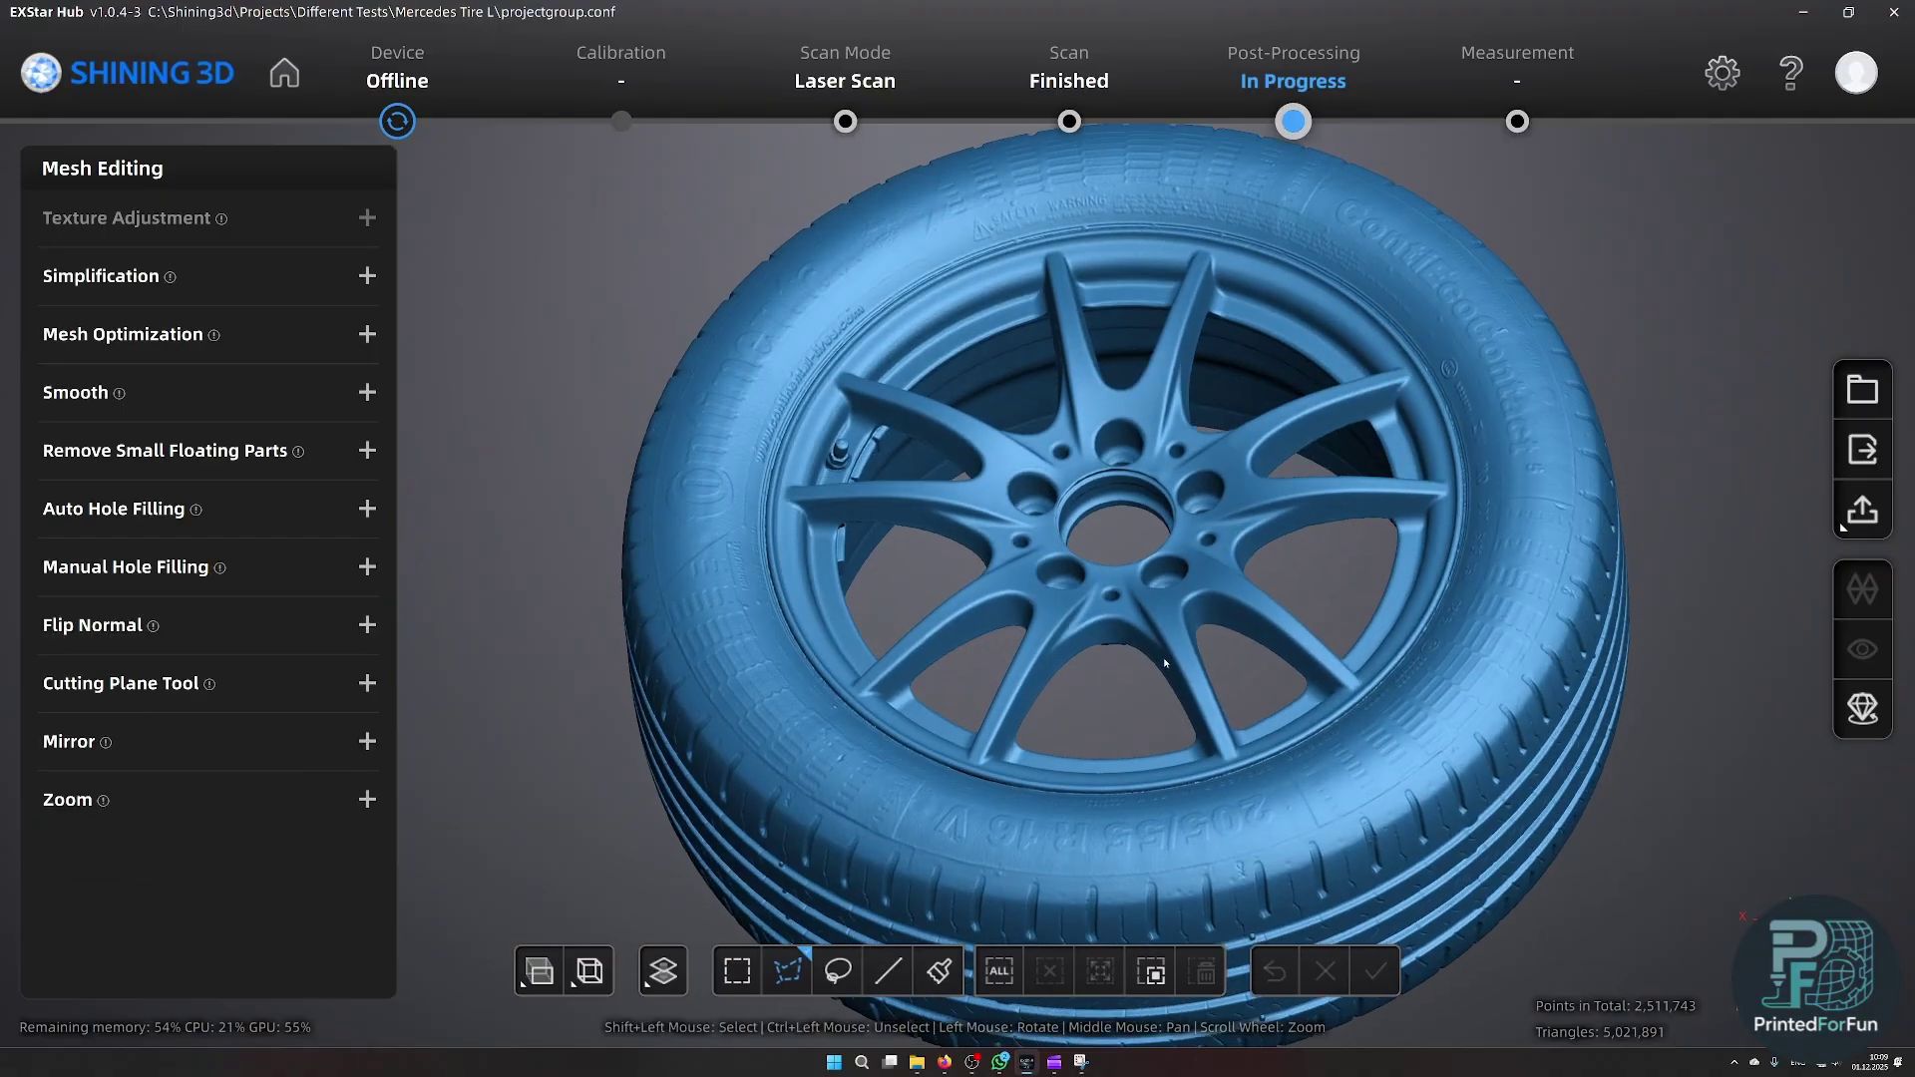
middle_drag(1169, 662, 1055, 629)
scroll(1055, 628, down, 5)
drag(1055, 629, 1072, 683)
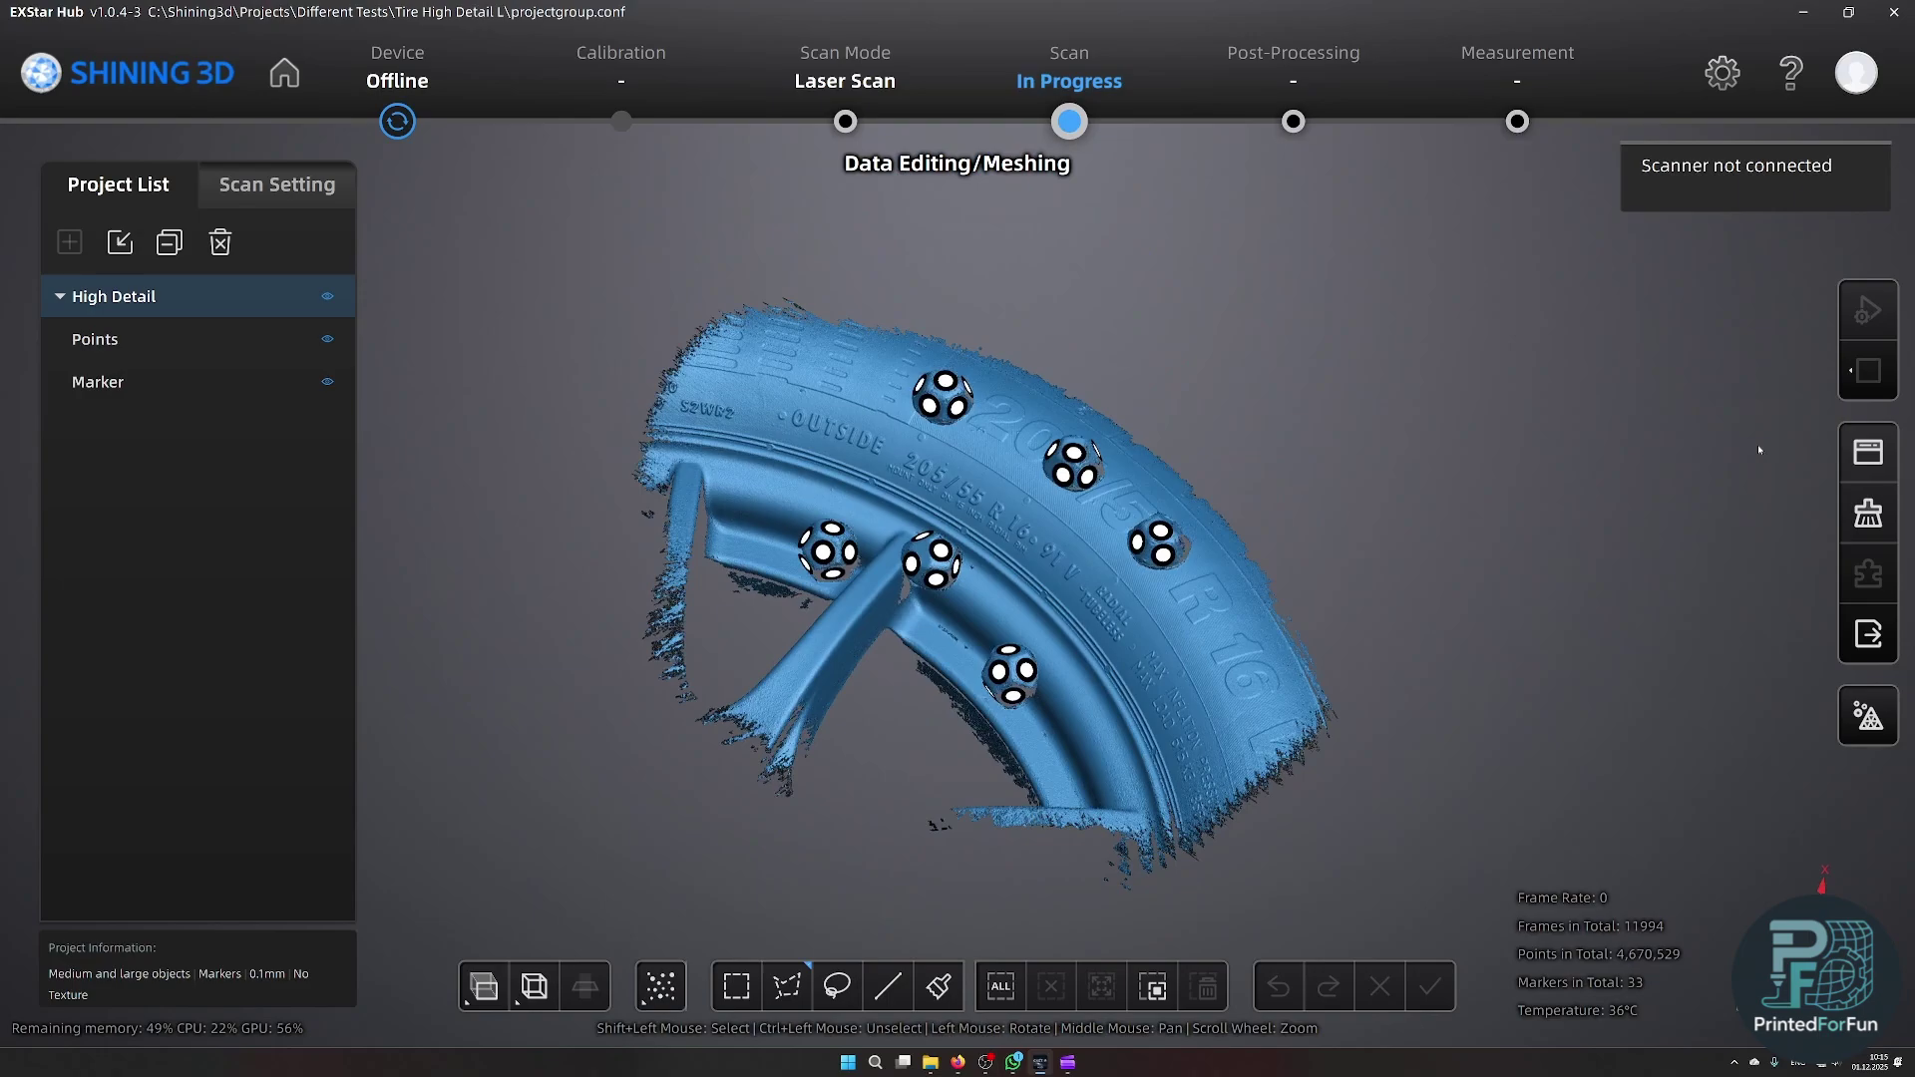
- In the High Detail scan, polygon-select the sidewall band with the OUTSIDE 205/55 R 16 lettering between the two rows of marker balls
drag(768, 850, 830, 866)
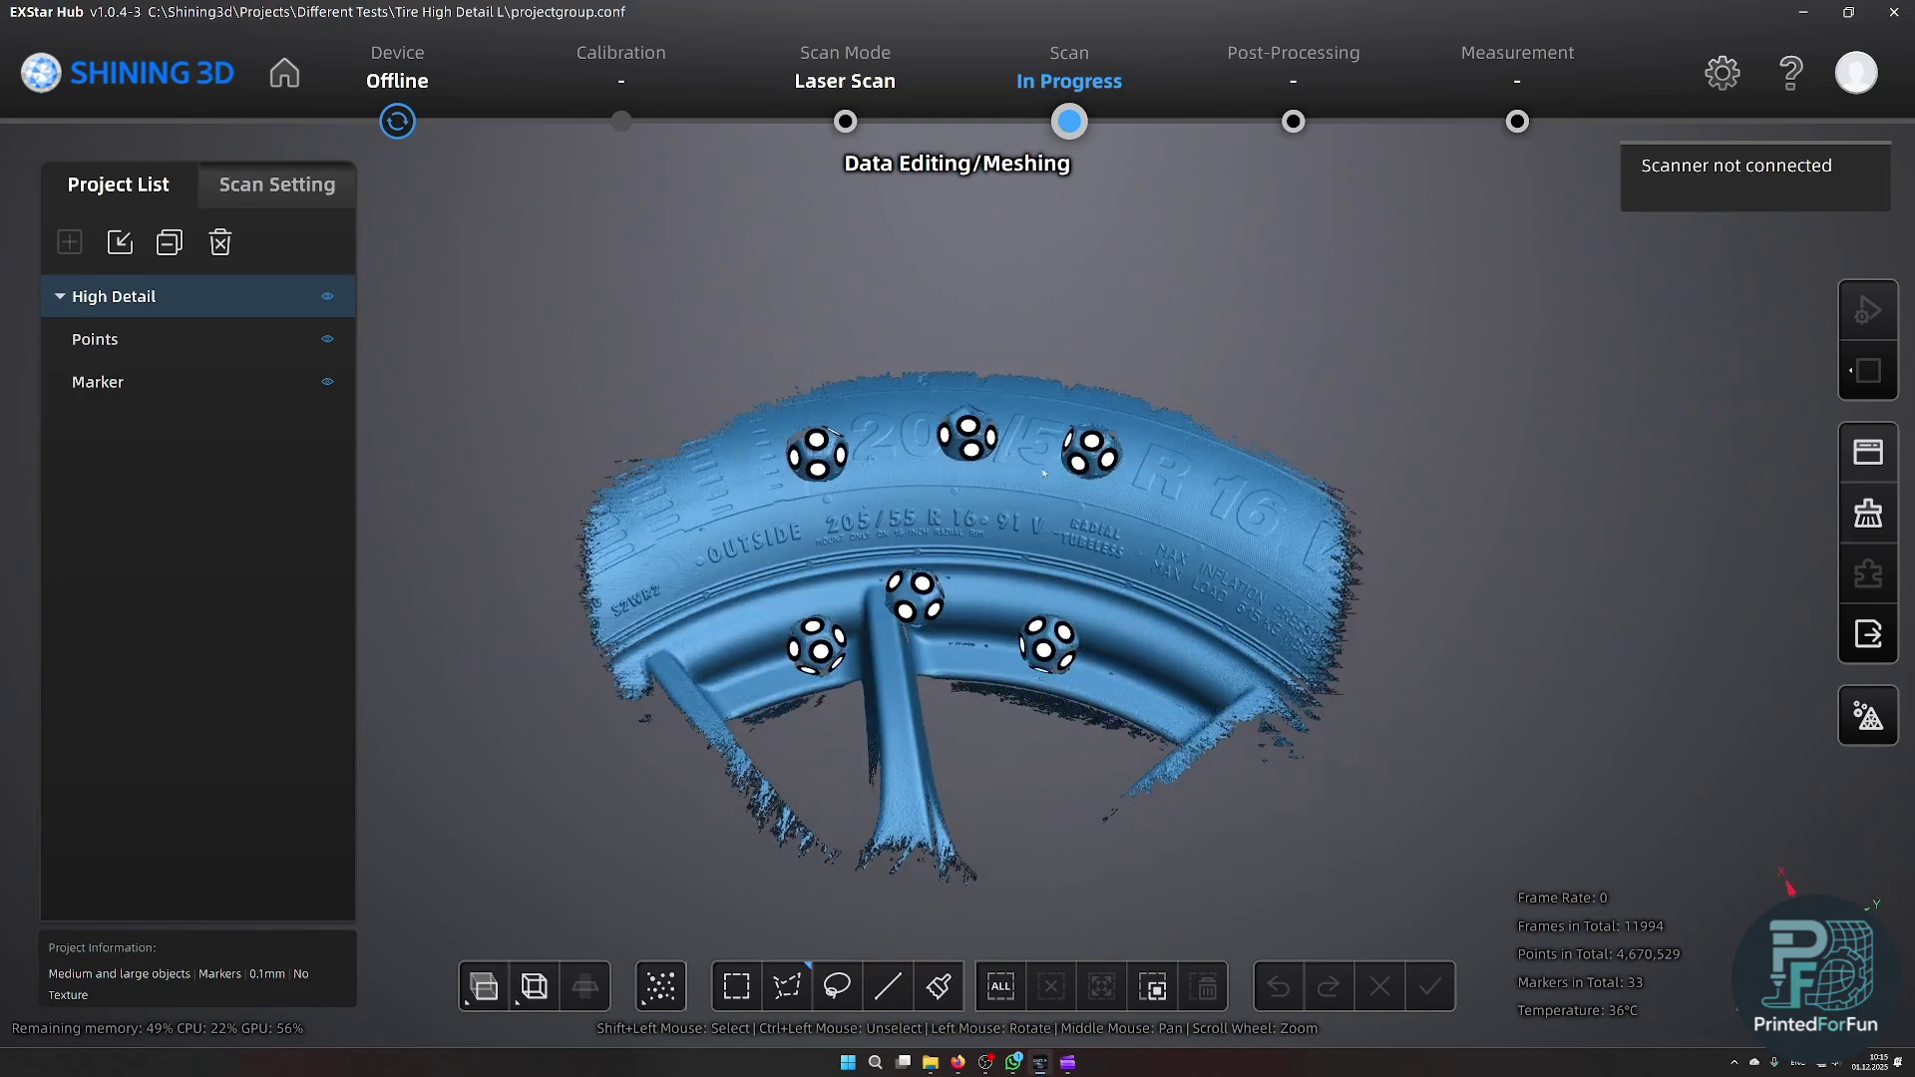
scroll(927, 523, up, 5)
scroll(742, 548, down, 3)
middle_drag(713, 544, 878, 444)
drag(878, 443, 964, 307)
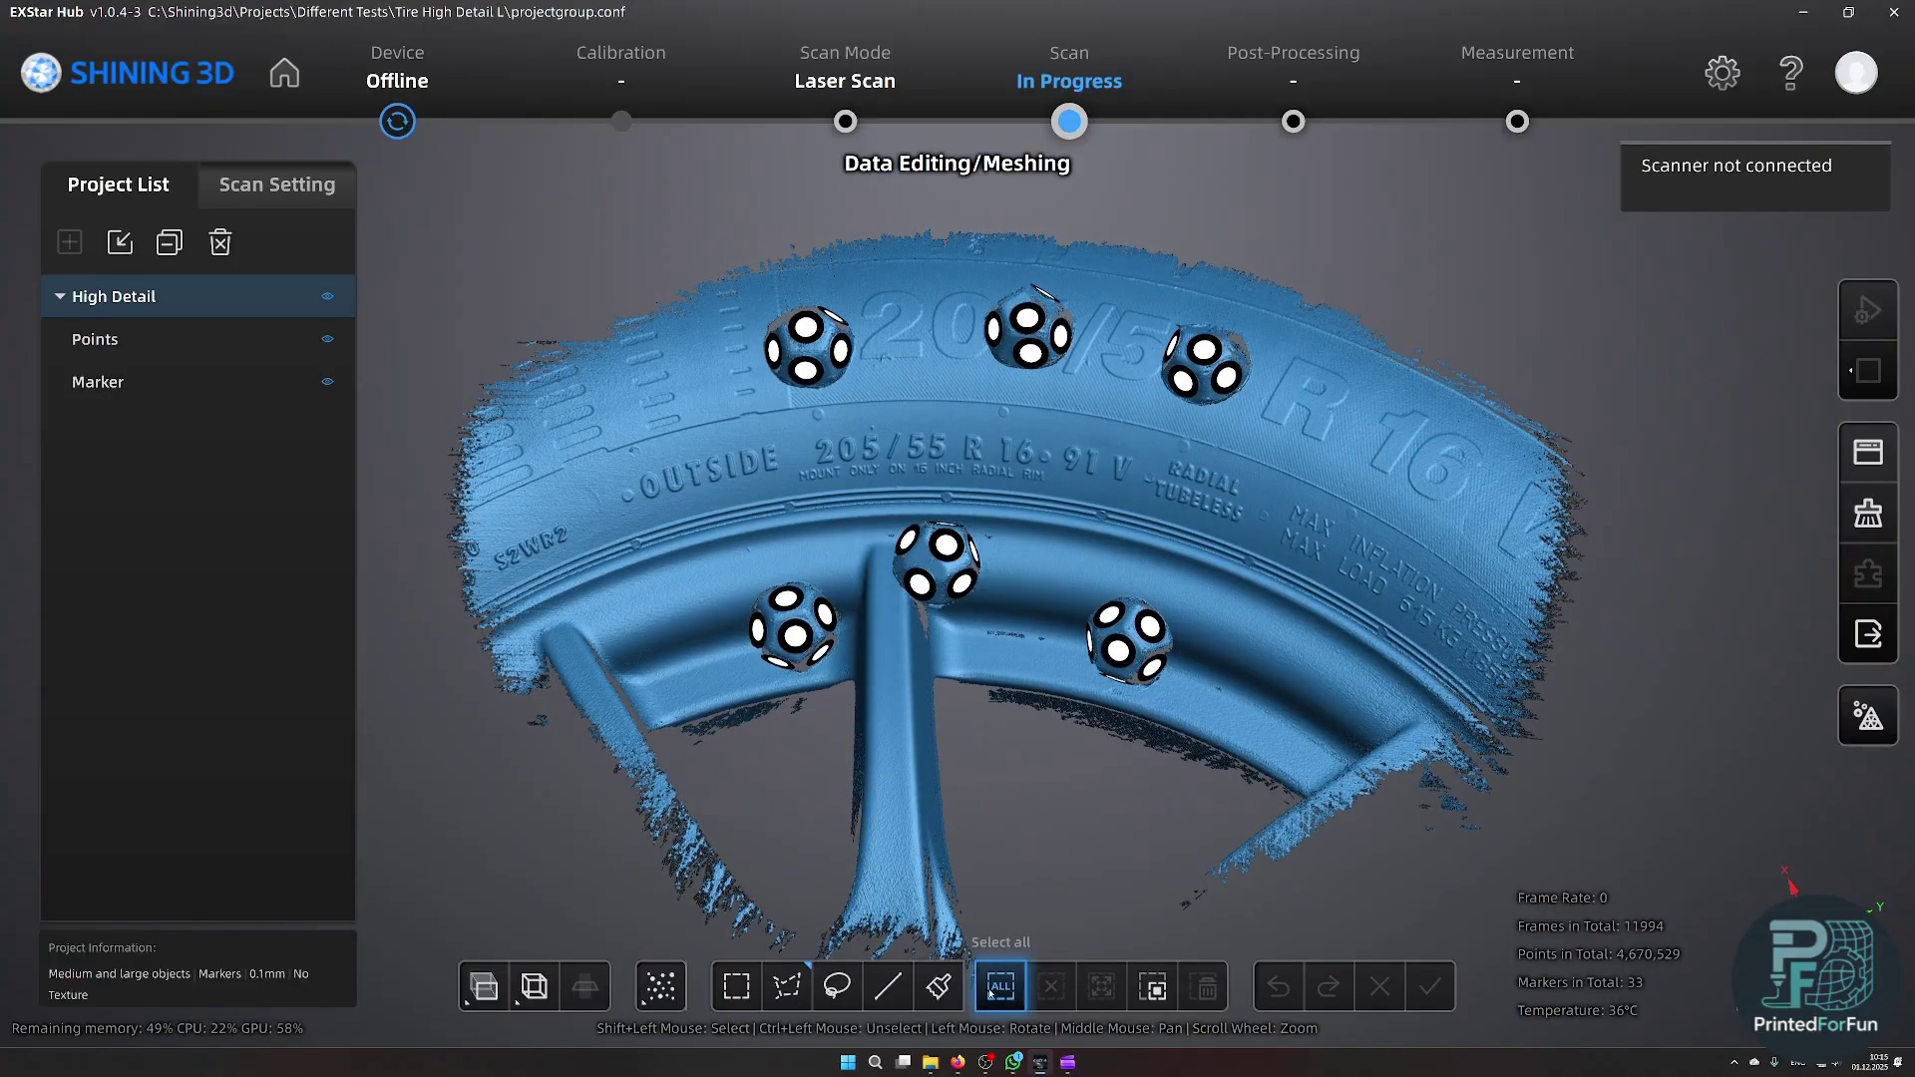
click(786, 987)
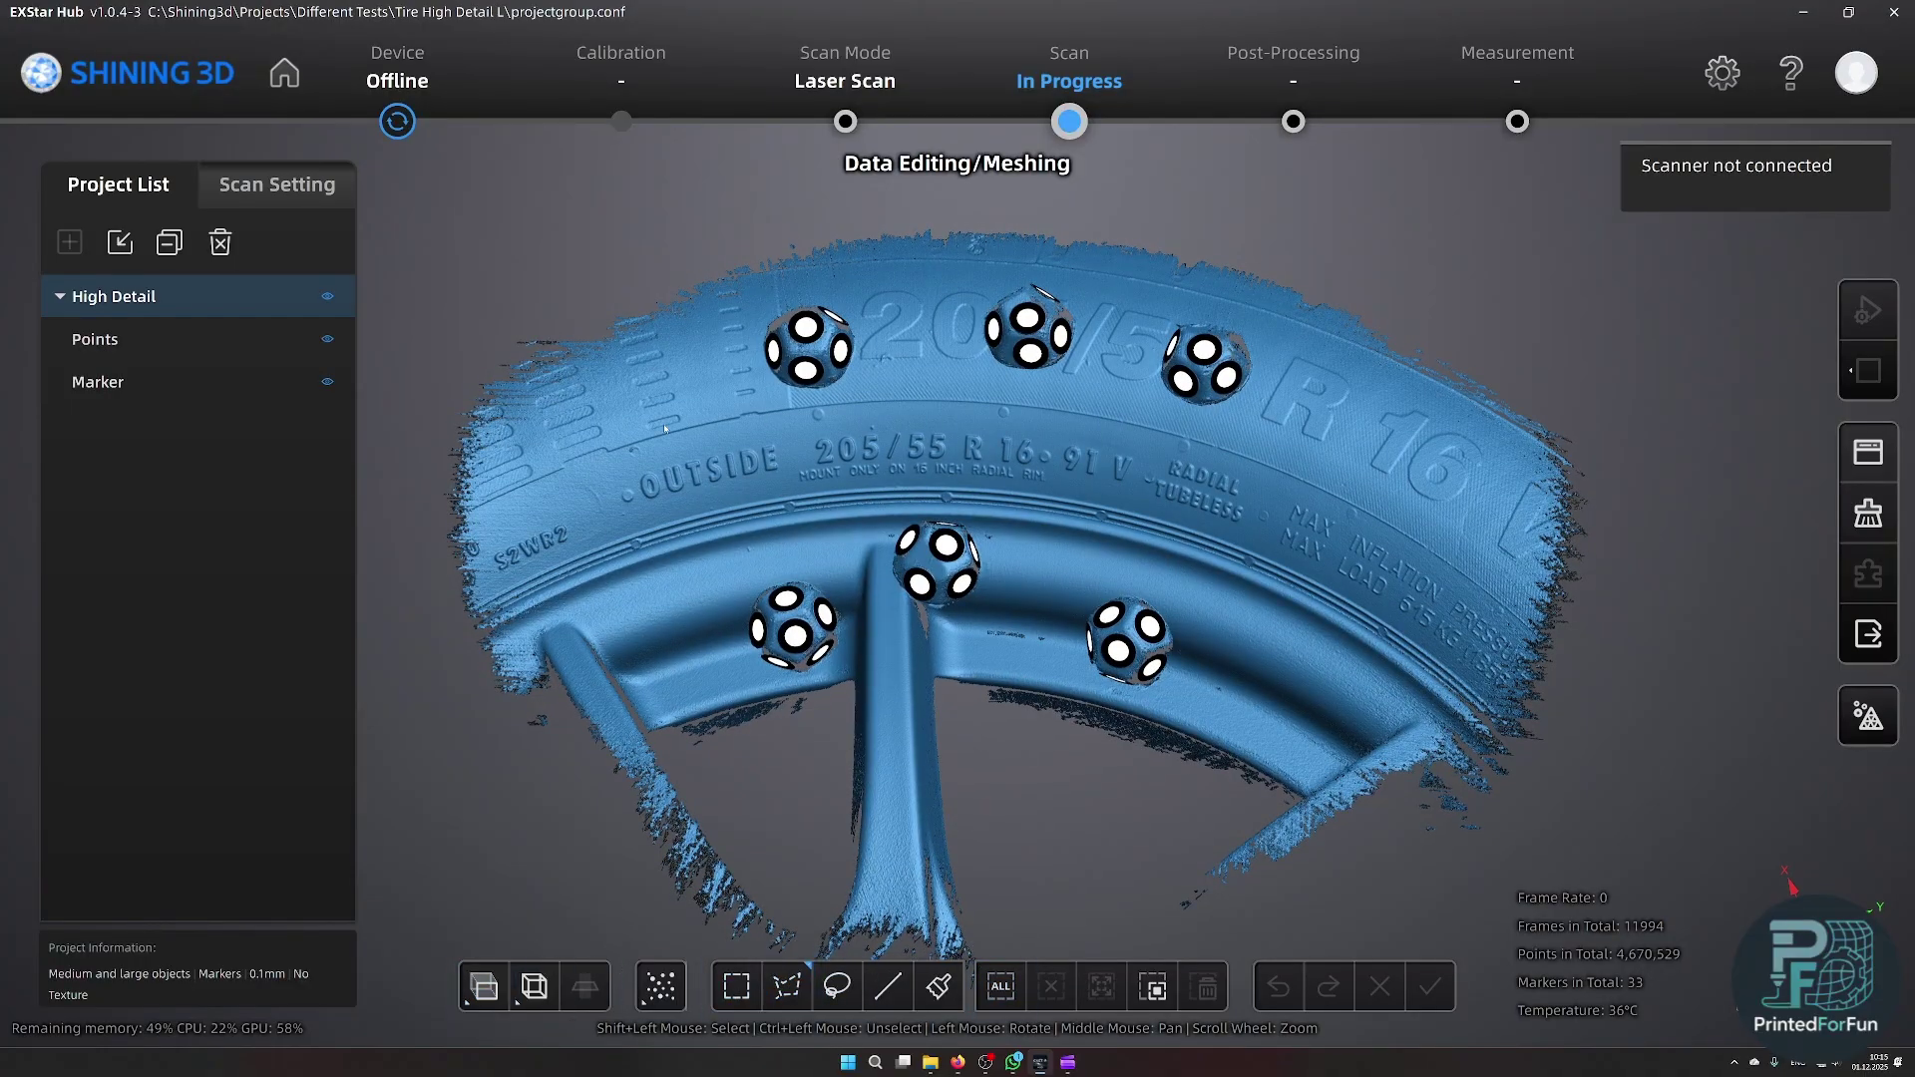
click(600, 430)
click(1031, 385)
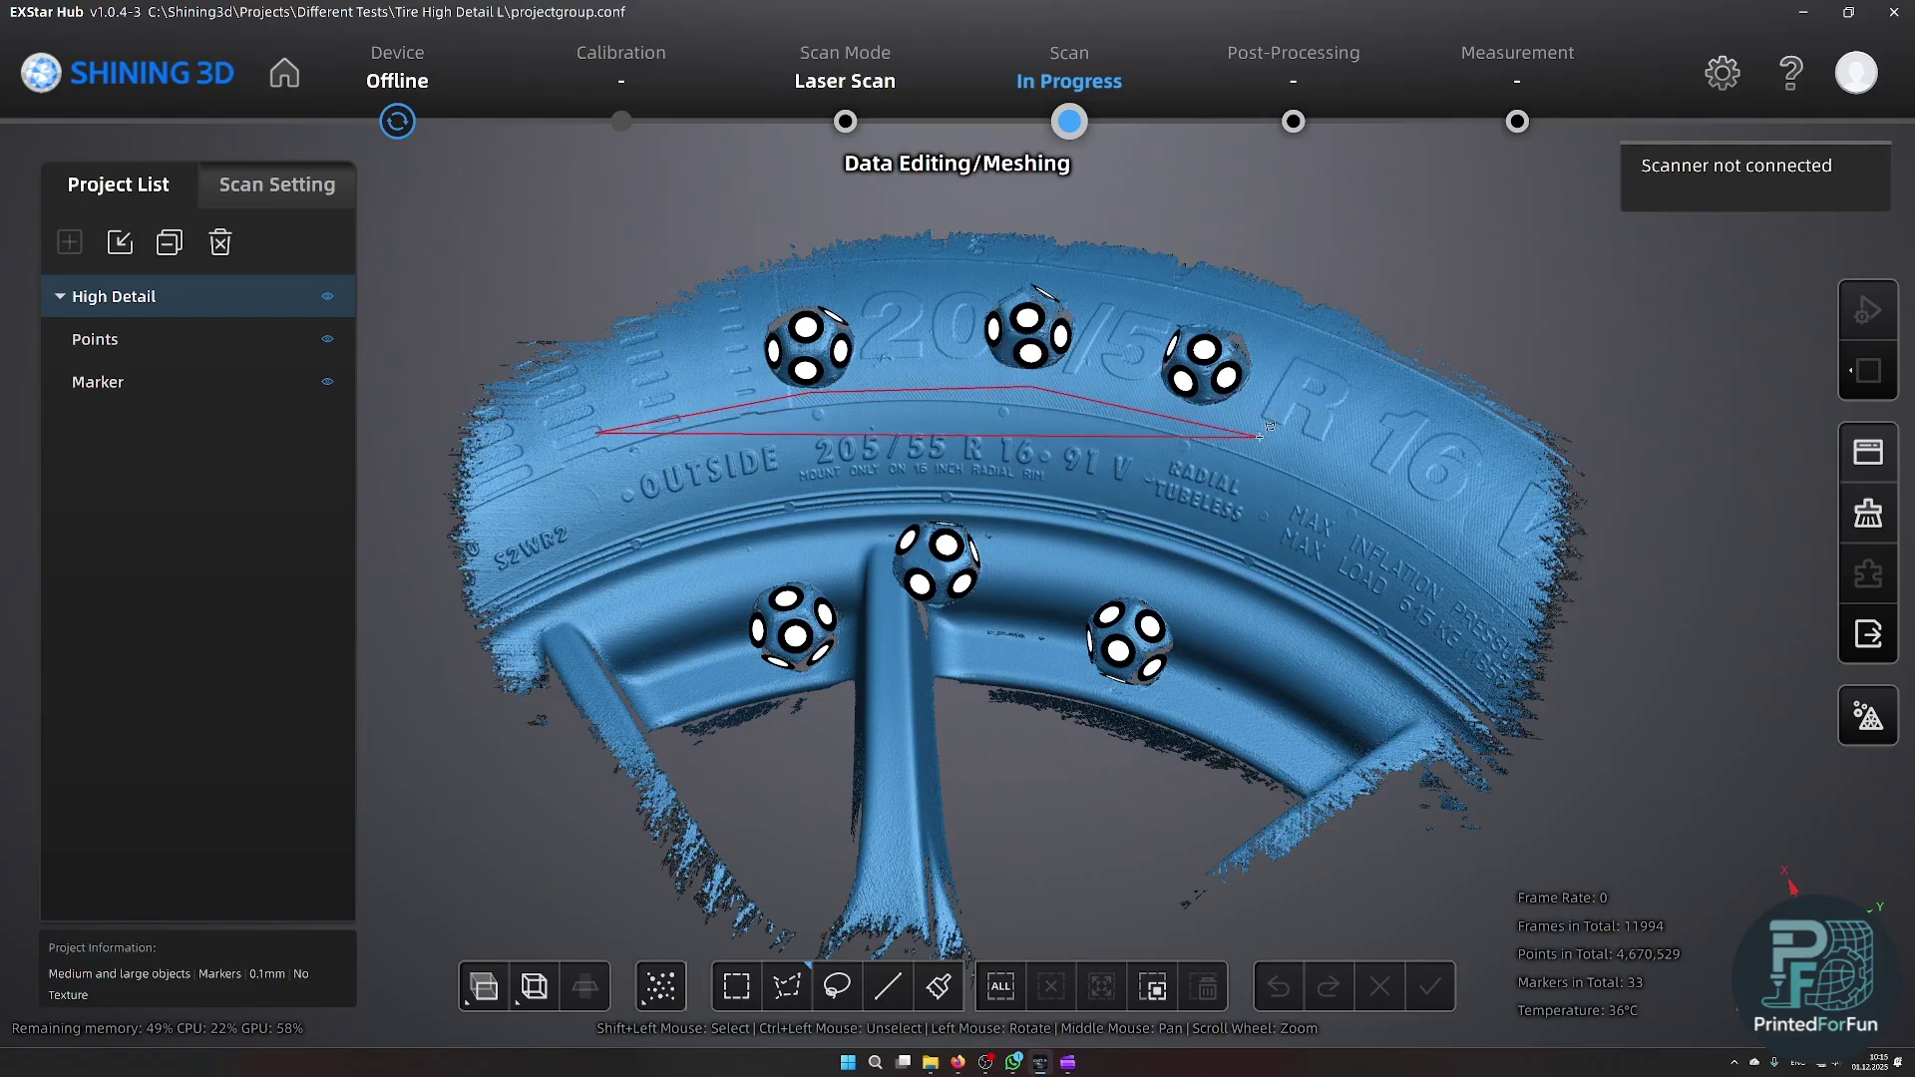
click(1217, 420)
click(1428, 521)
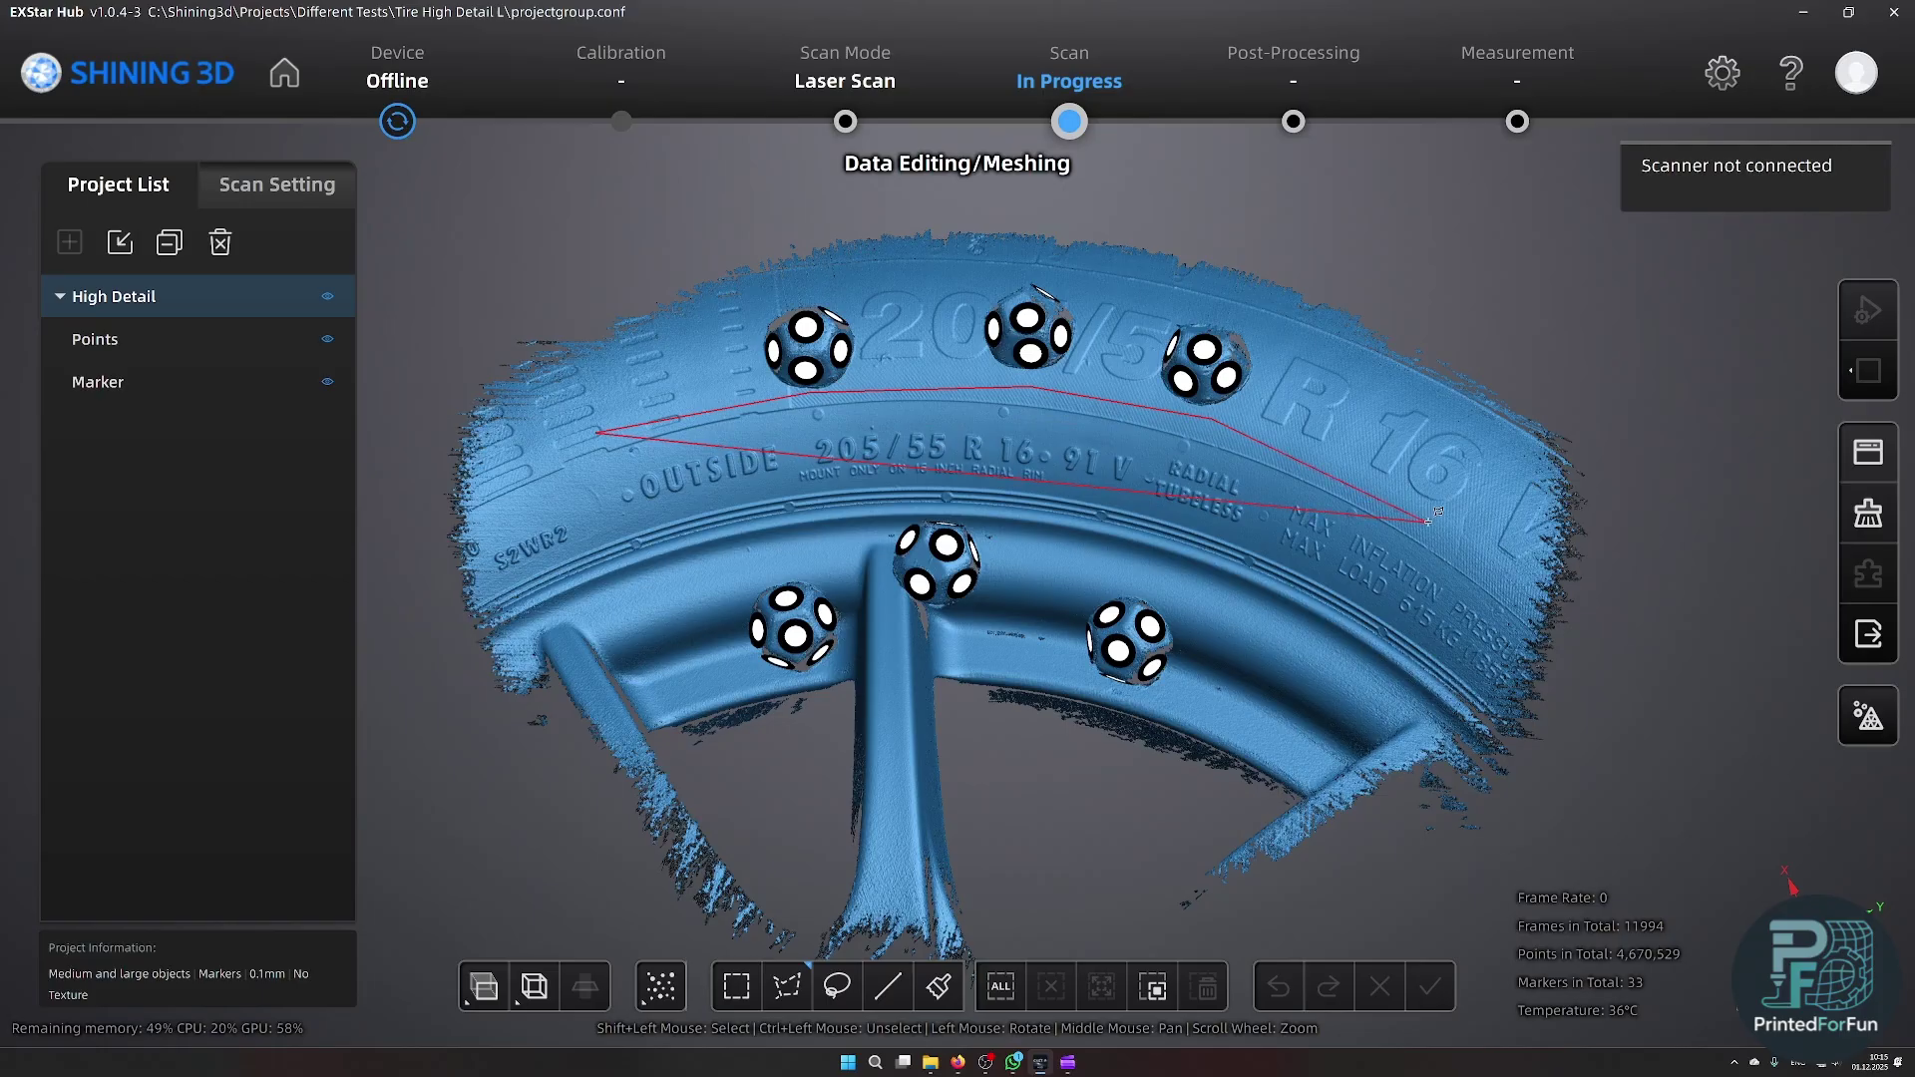
click(1351, 669)
click(1082, 542)
click(864, 522)
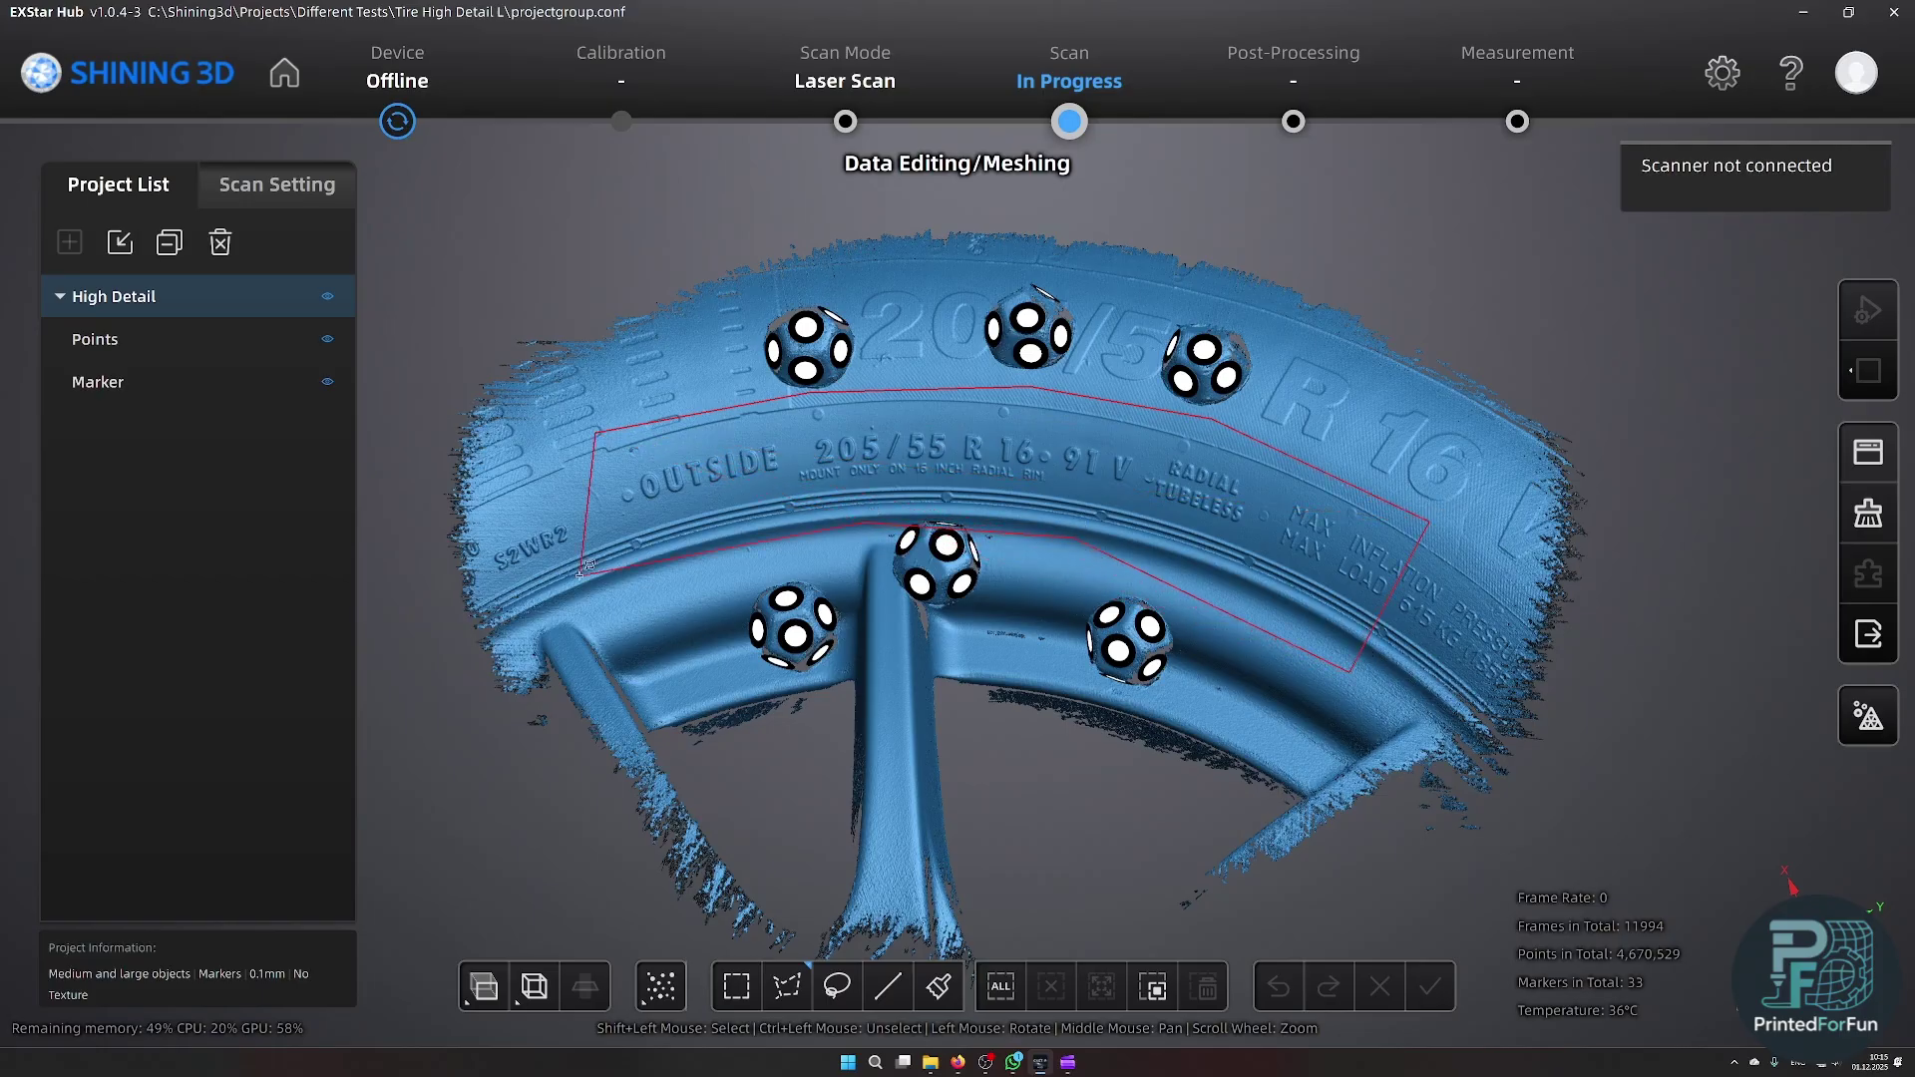
shift+click(644, 575)
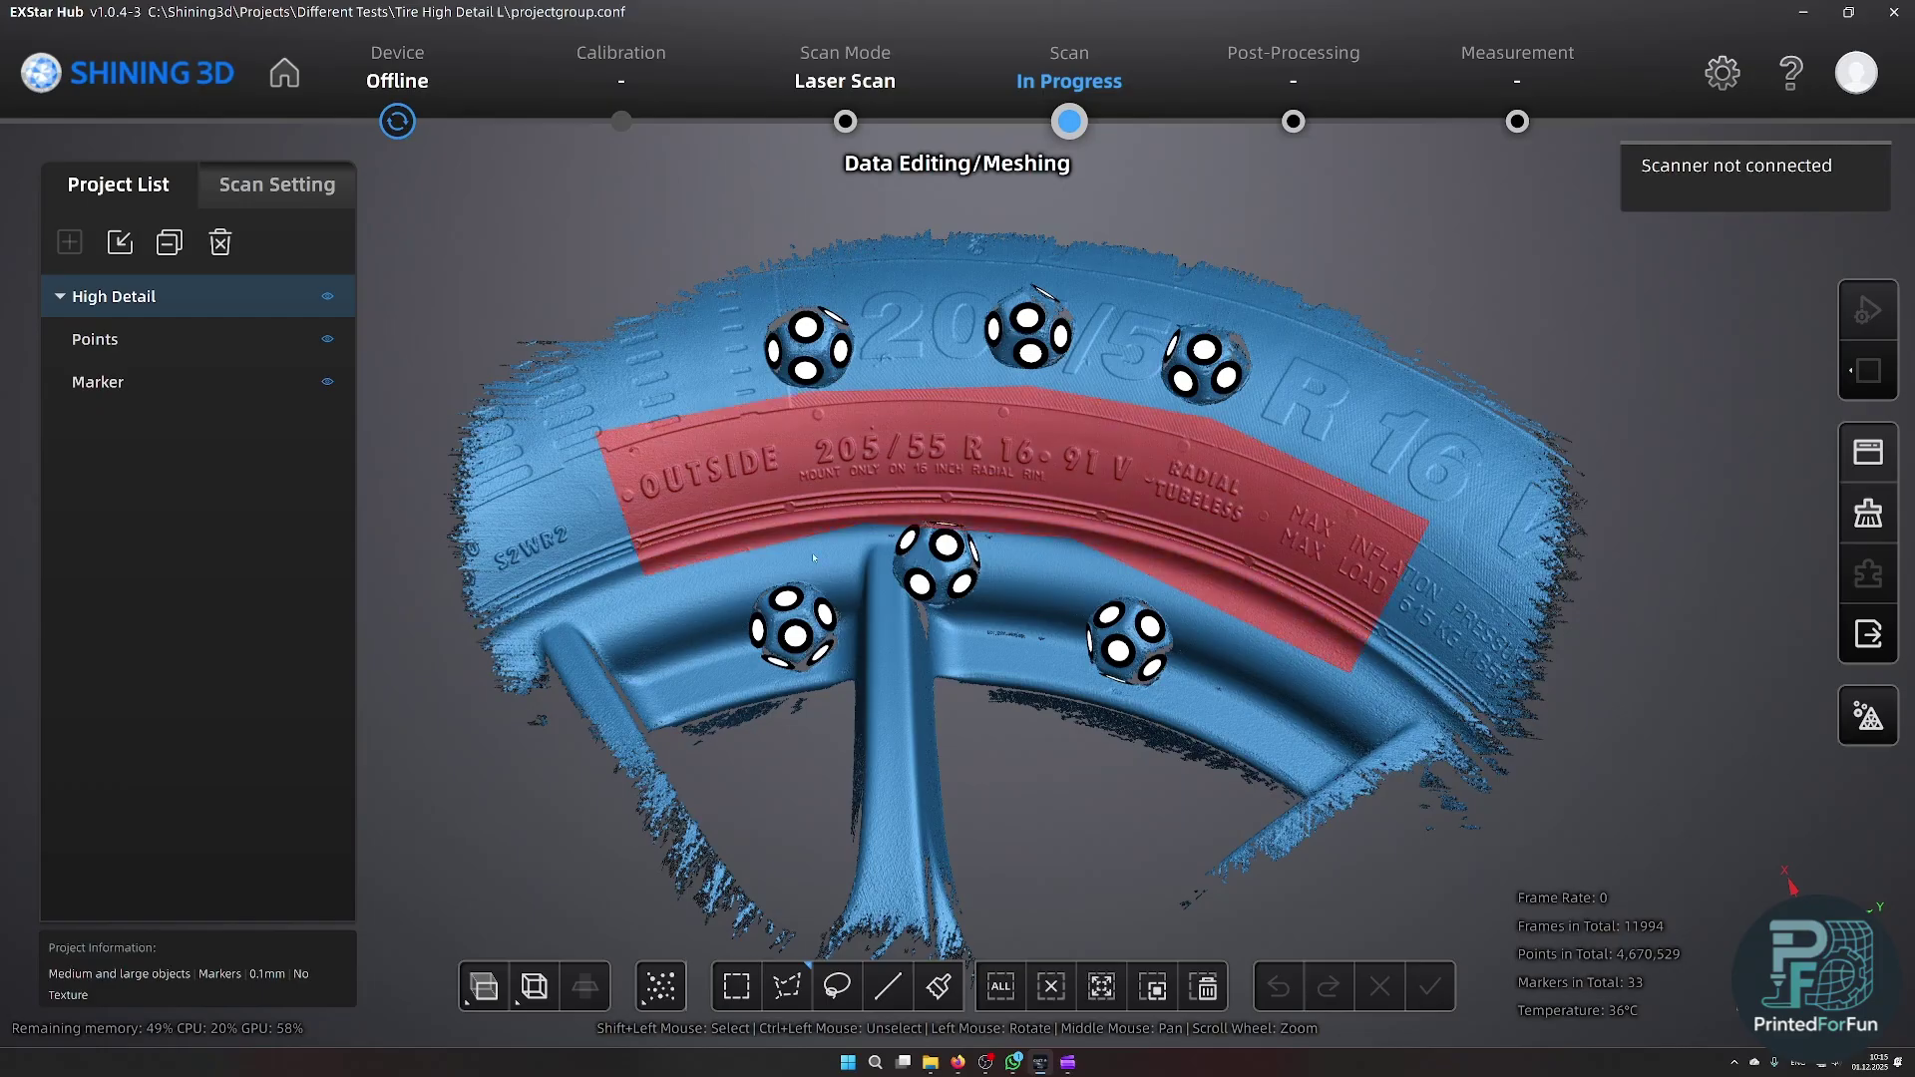
- Deselect the part of the marker ball above the spoke that overlaps the selected lettering band
drag(1002, 584, 993, 656)
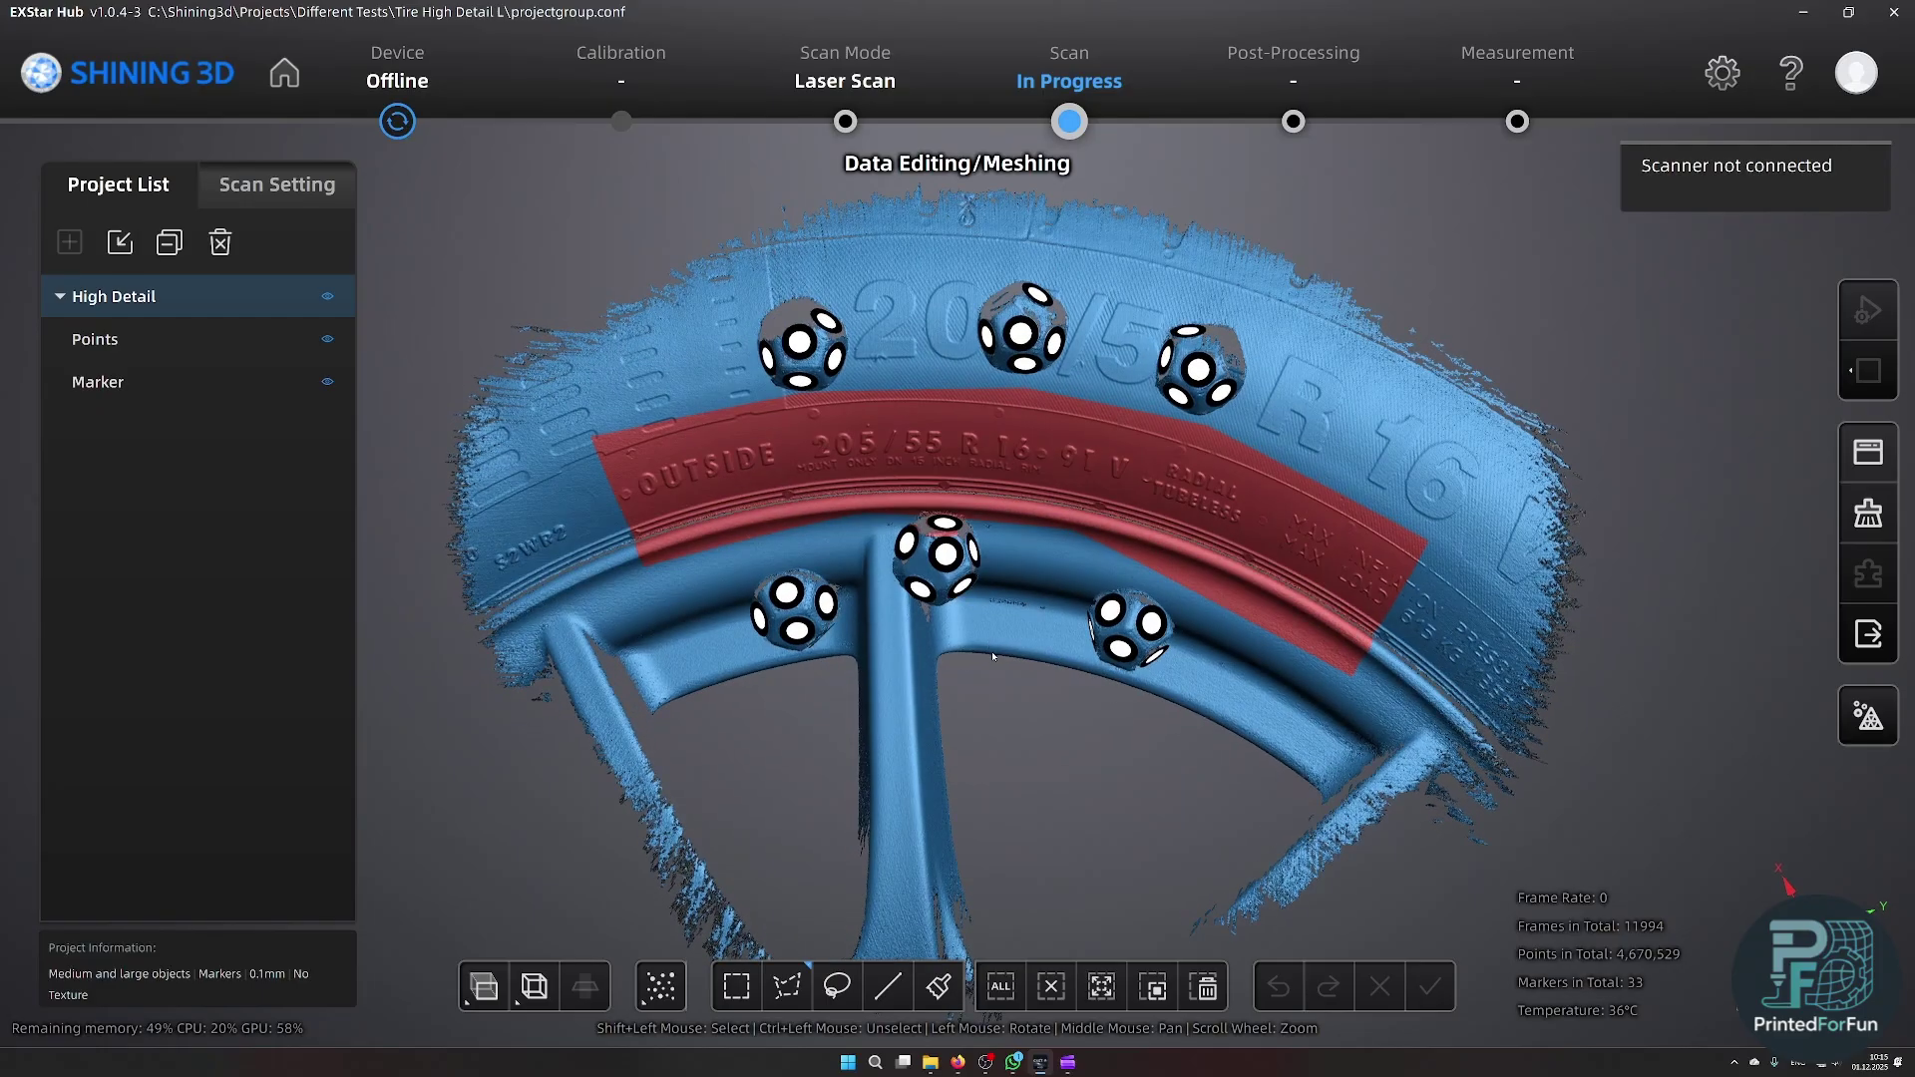
click(971, 516)
click(909, 513)
ctrl+click(856, 577)
ctrl+click(1012, 593)
drag(984, 654, 989, 584)
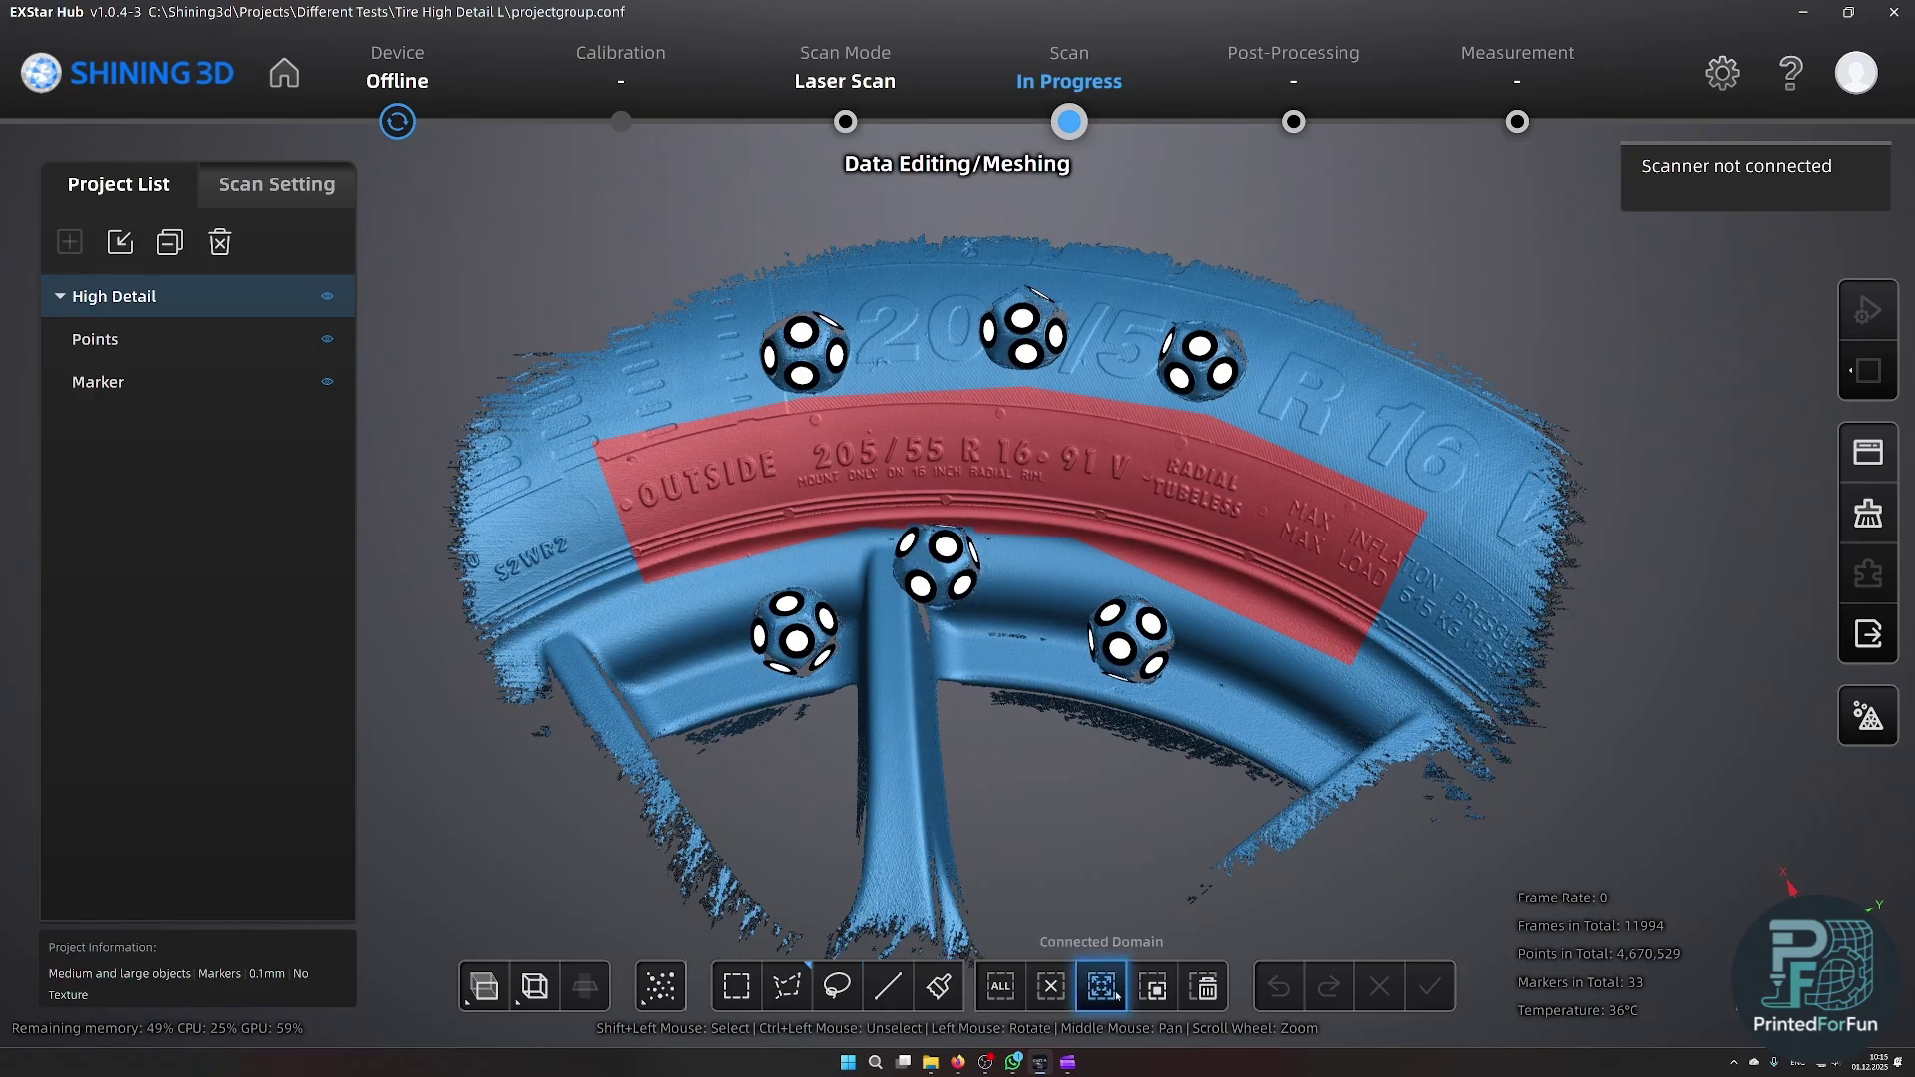
- Invert the selection to delete all points outside the lettering band, and apply the edit
click(1153, 987)
click(1205, 987)
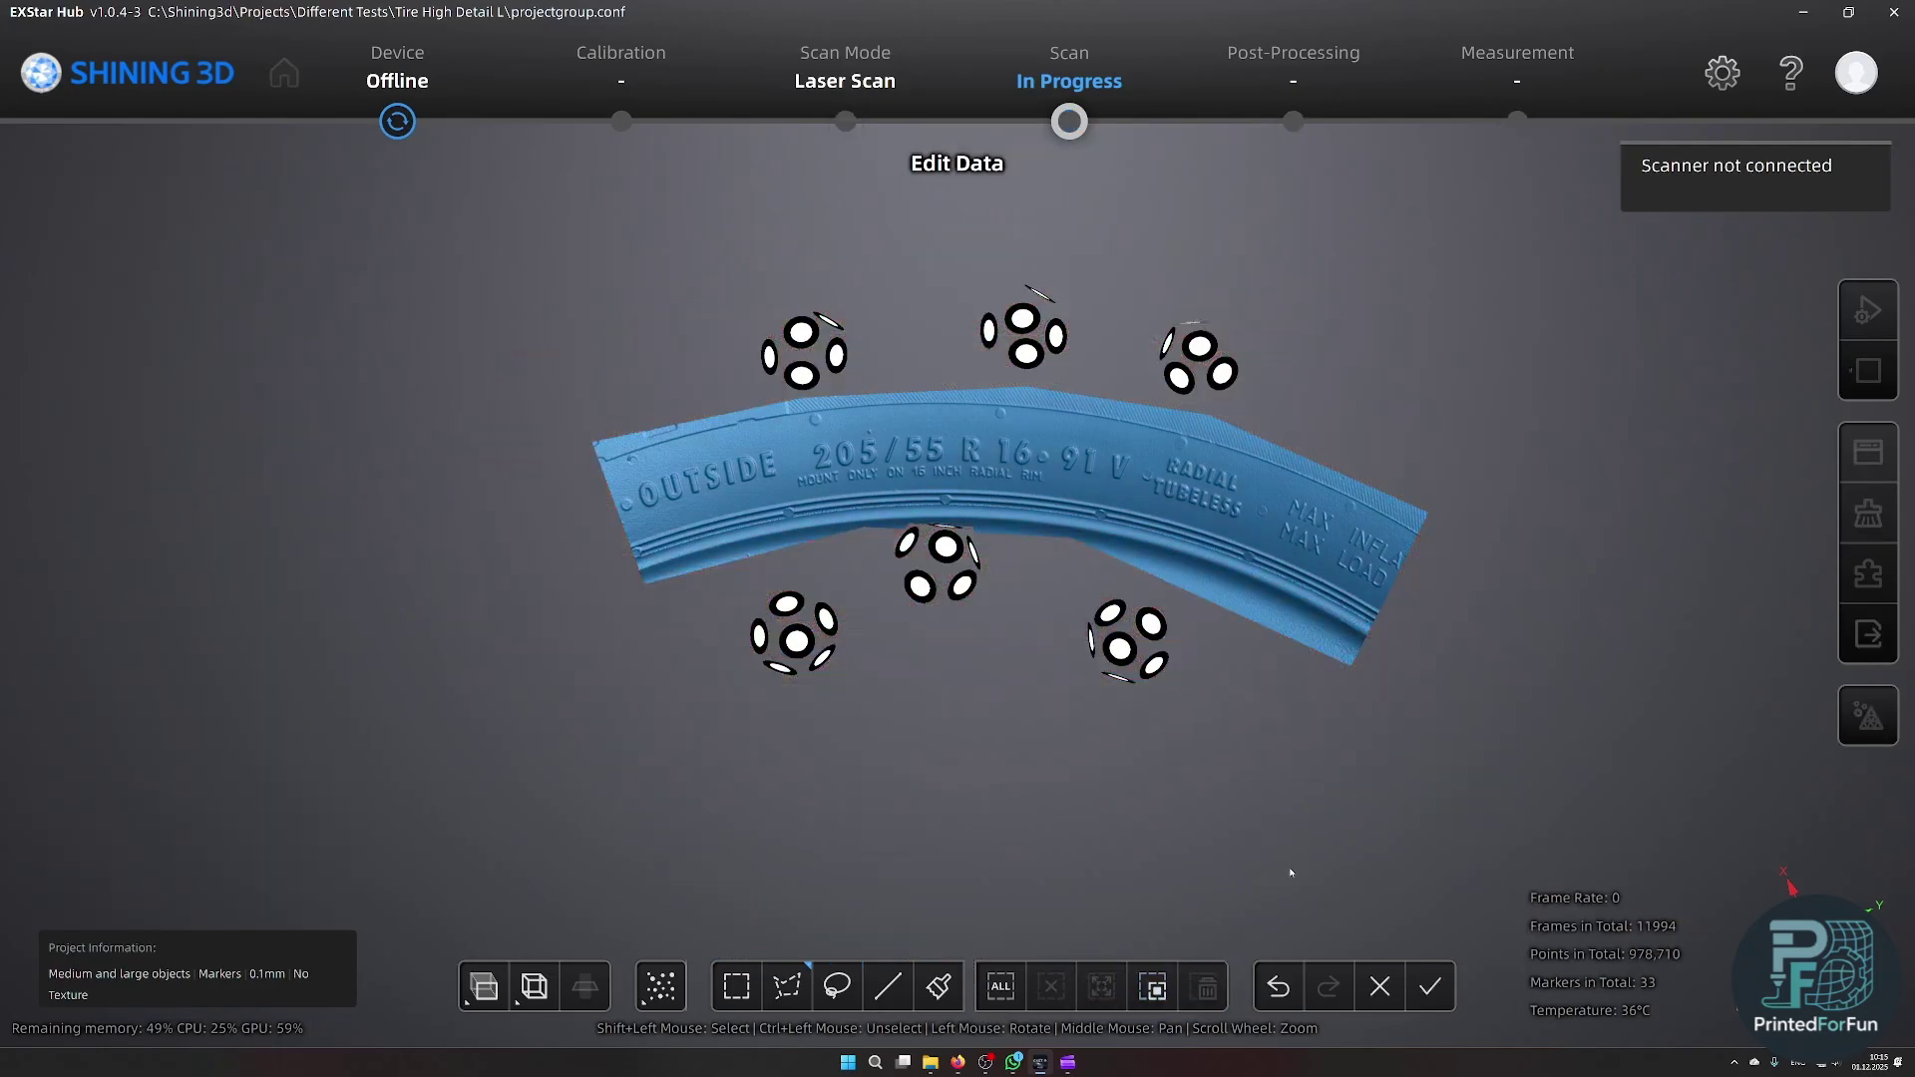
scroll(1023, 564, up, 3)
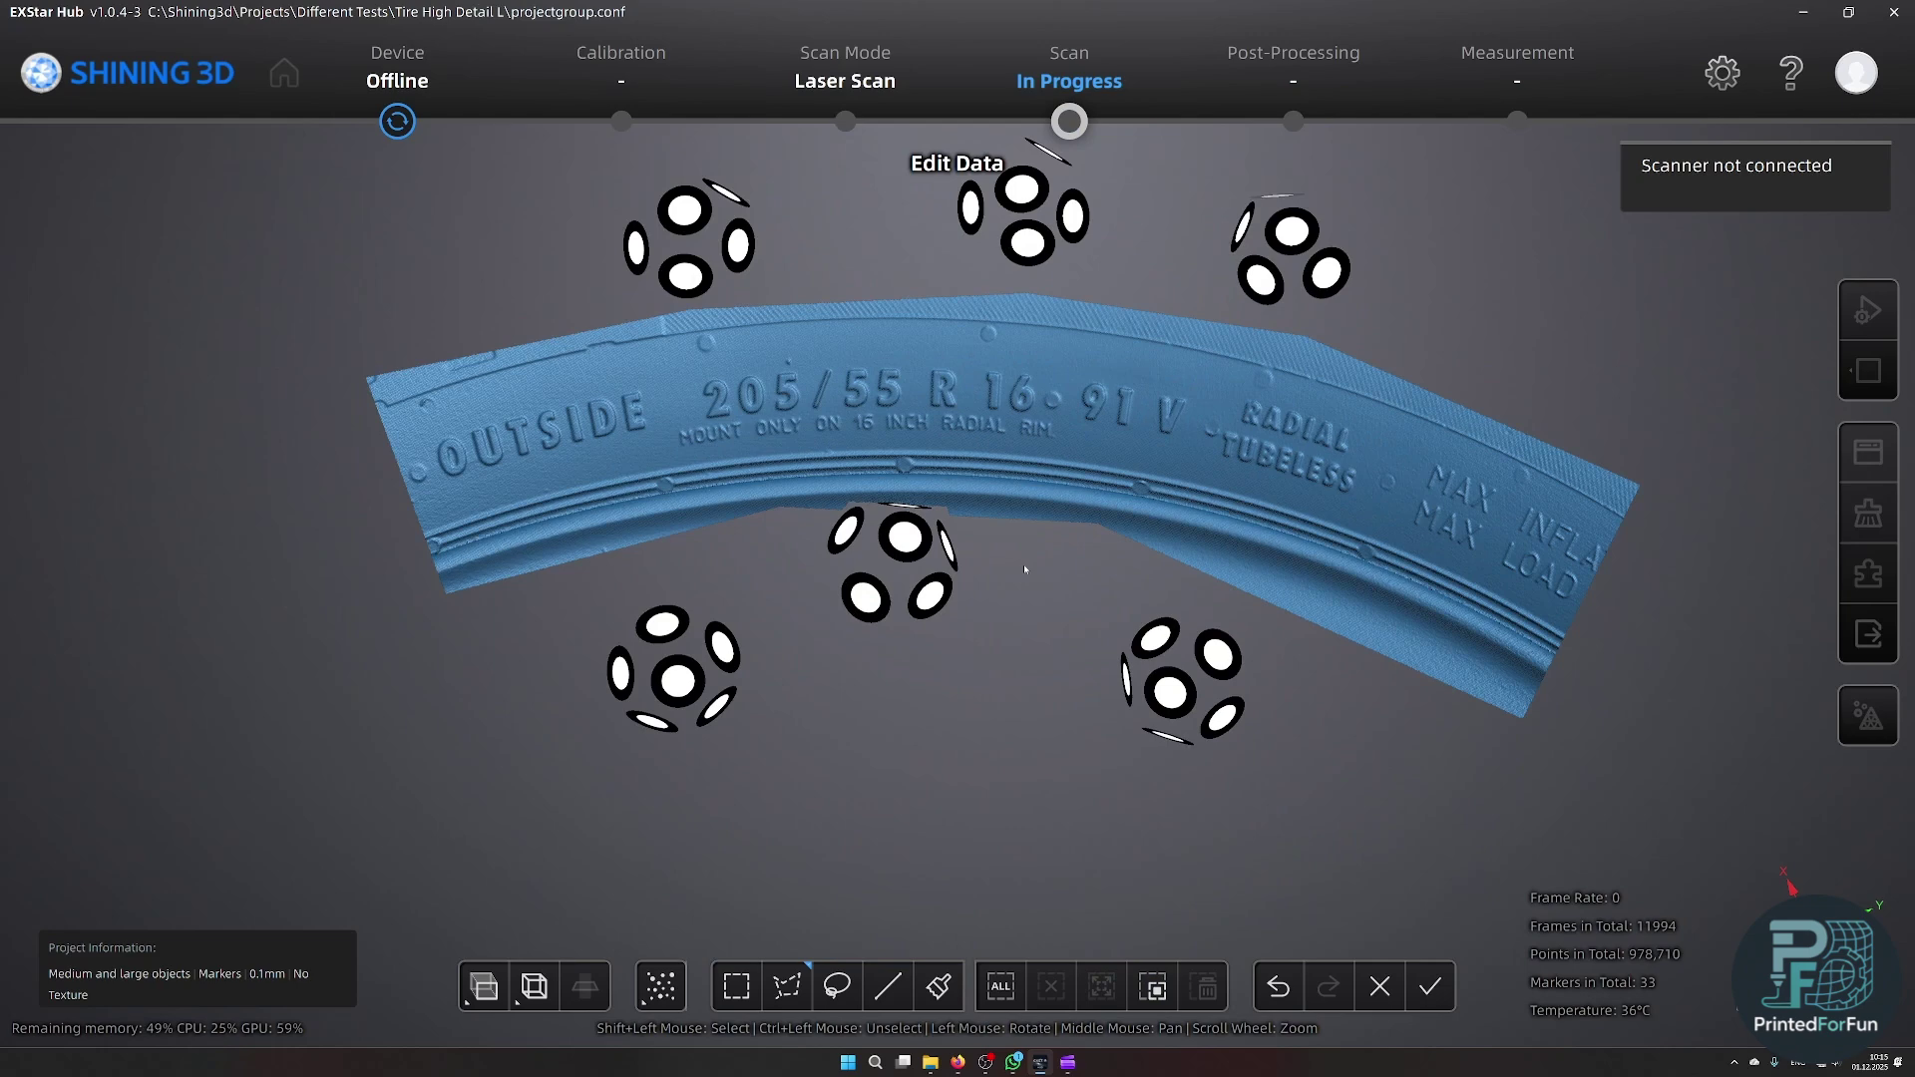
click(1431, 988)
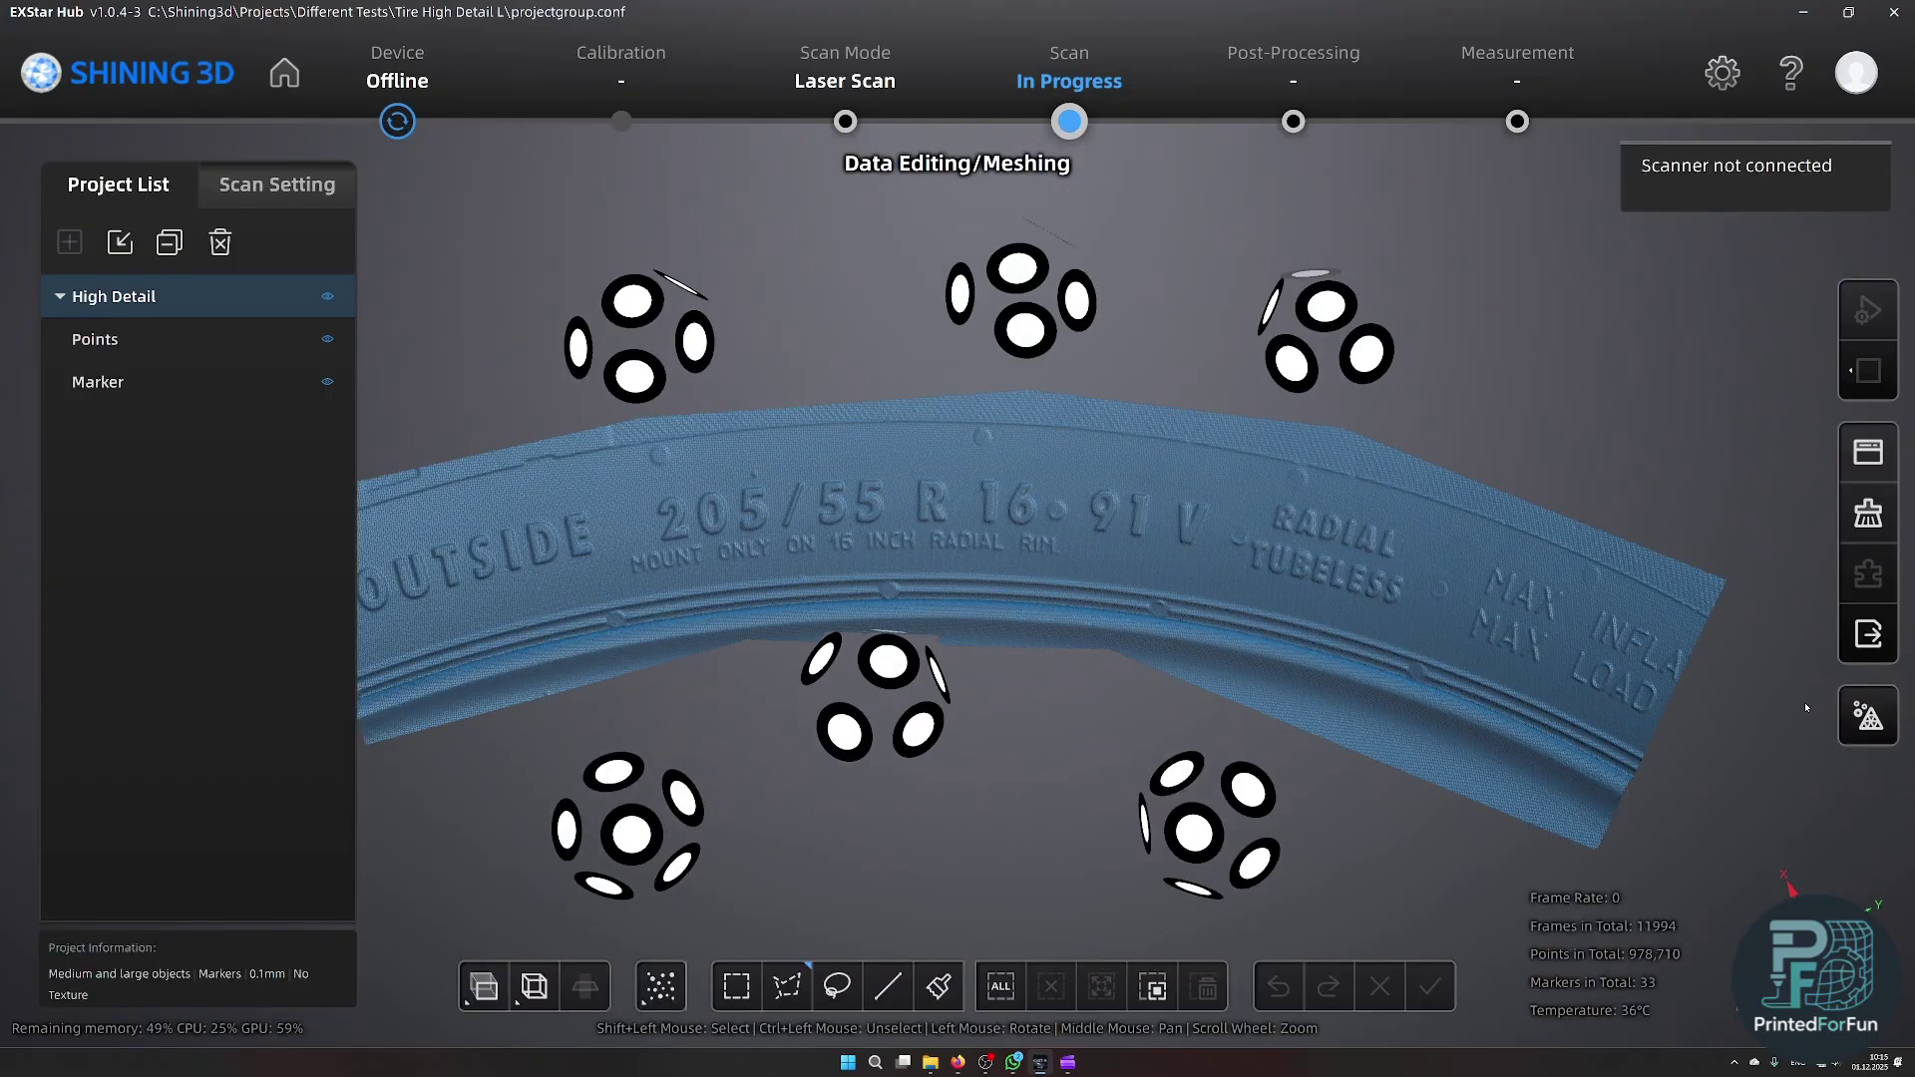
- Mesh the trimmed lettering band as unwatertight with the recommended parameters, and confirm the previewed mesh
click(1868, 715)
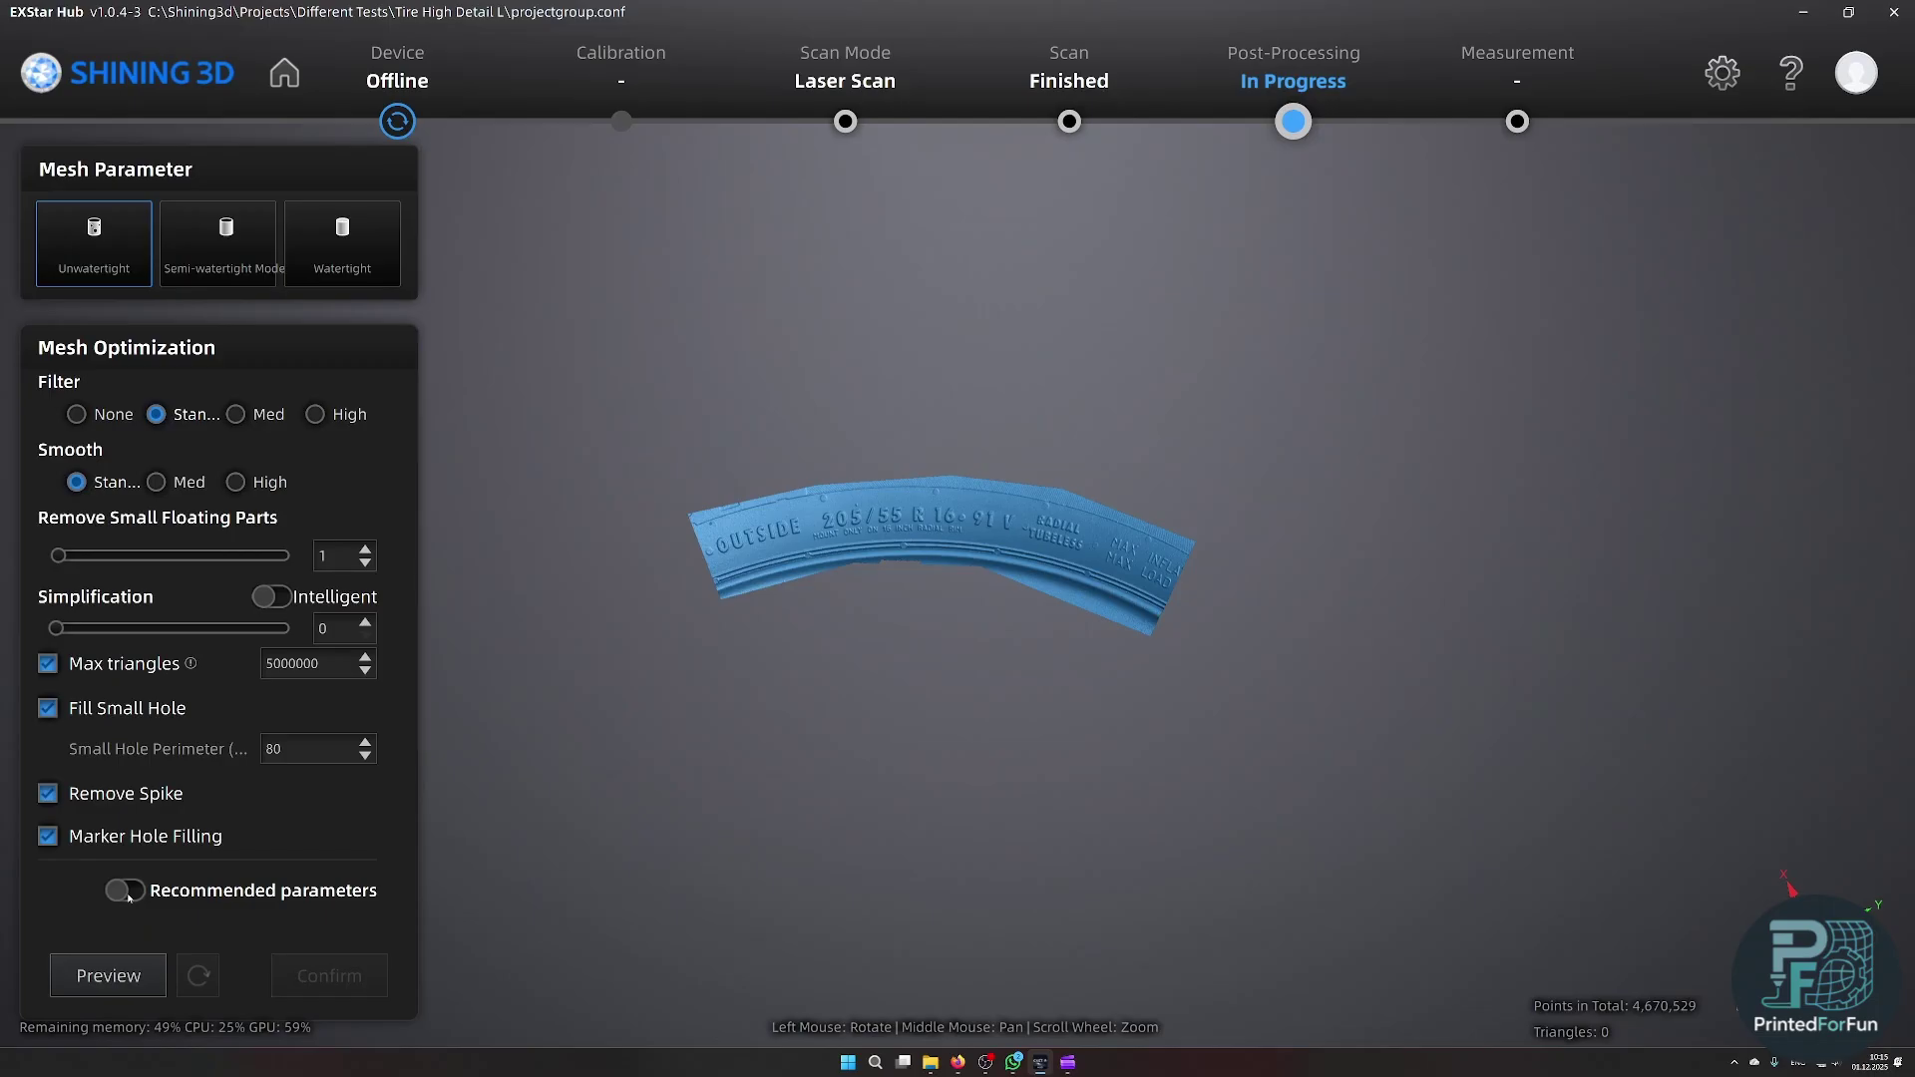
click(128, 894)
scroll(987, 554, up, 5)
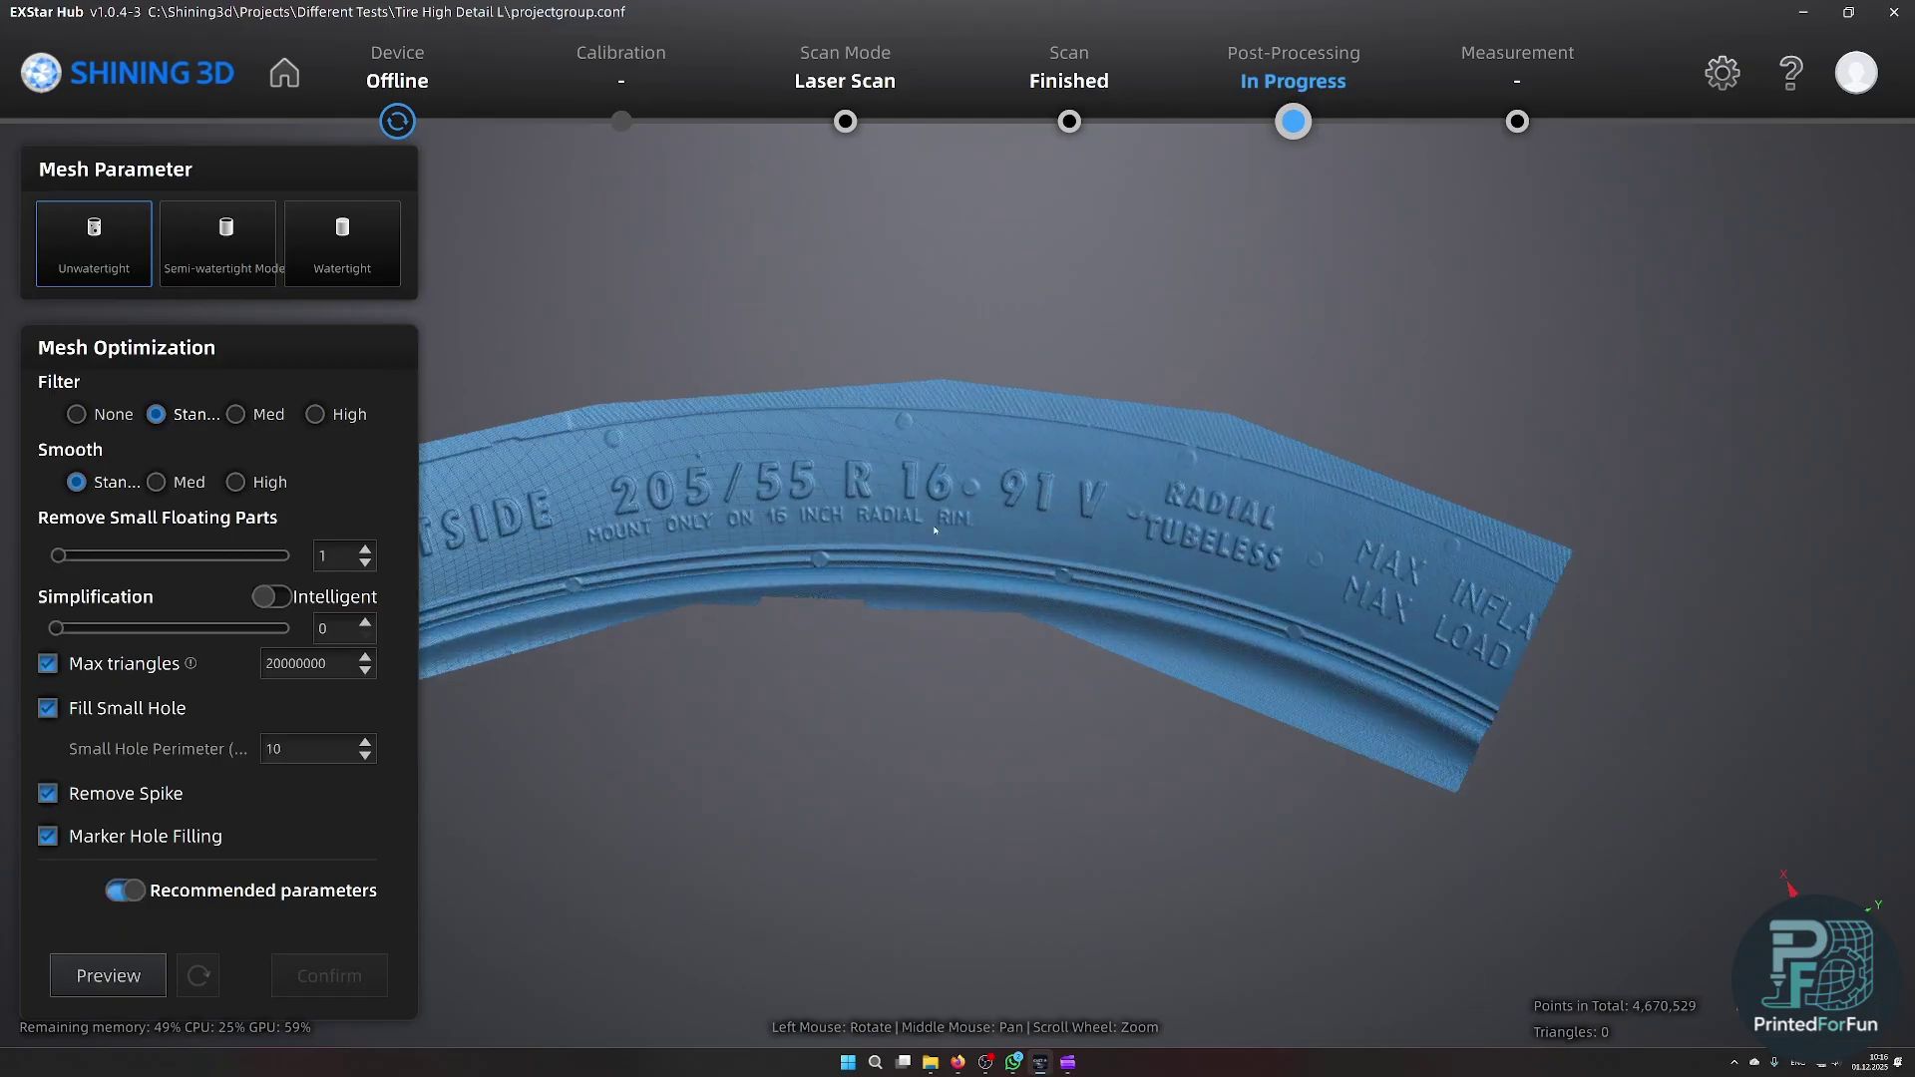
middle_drag(1002, 663, 1213, 739)
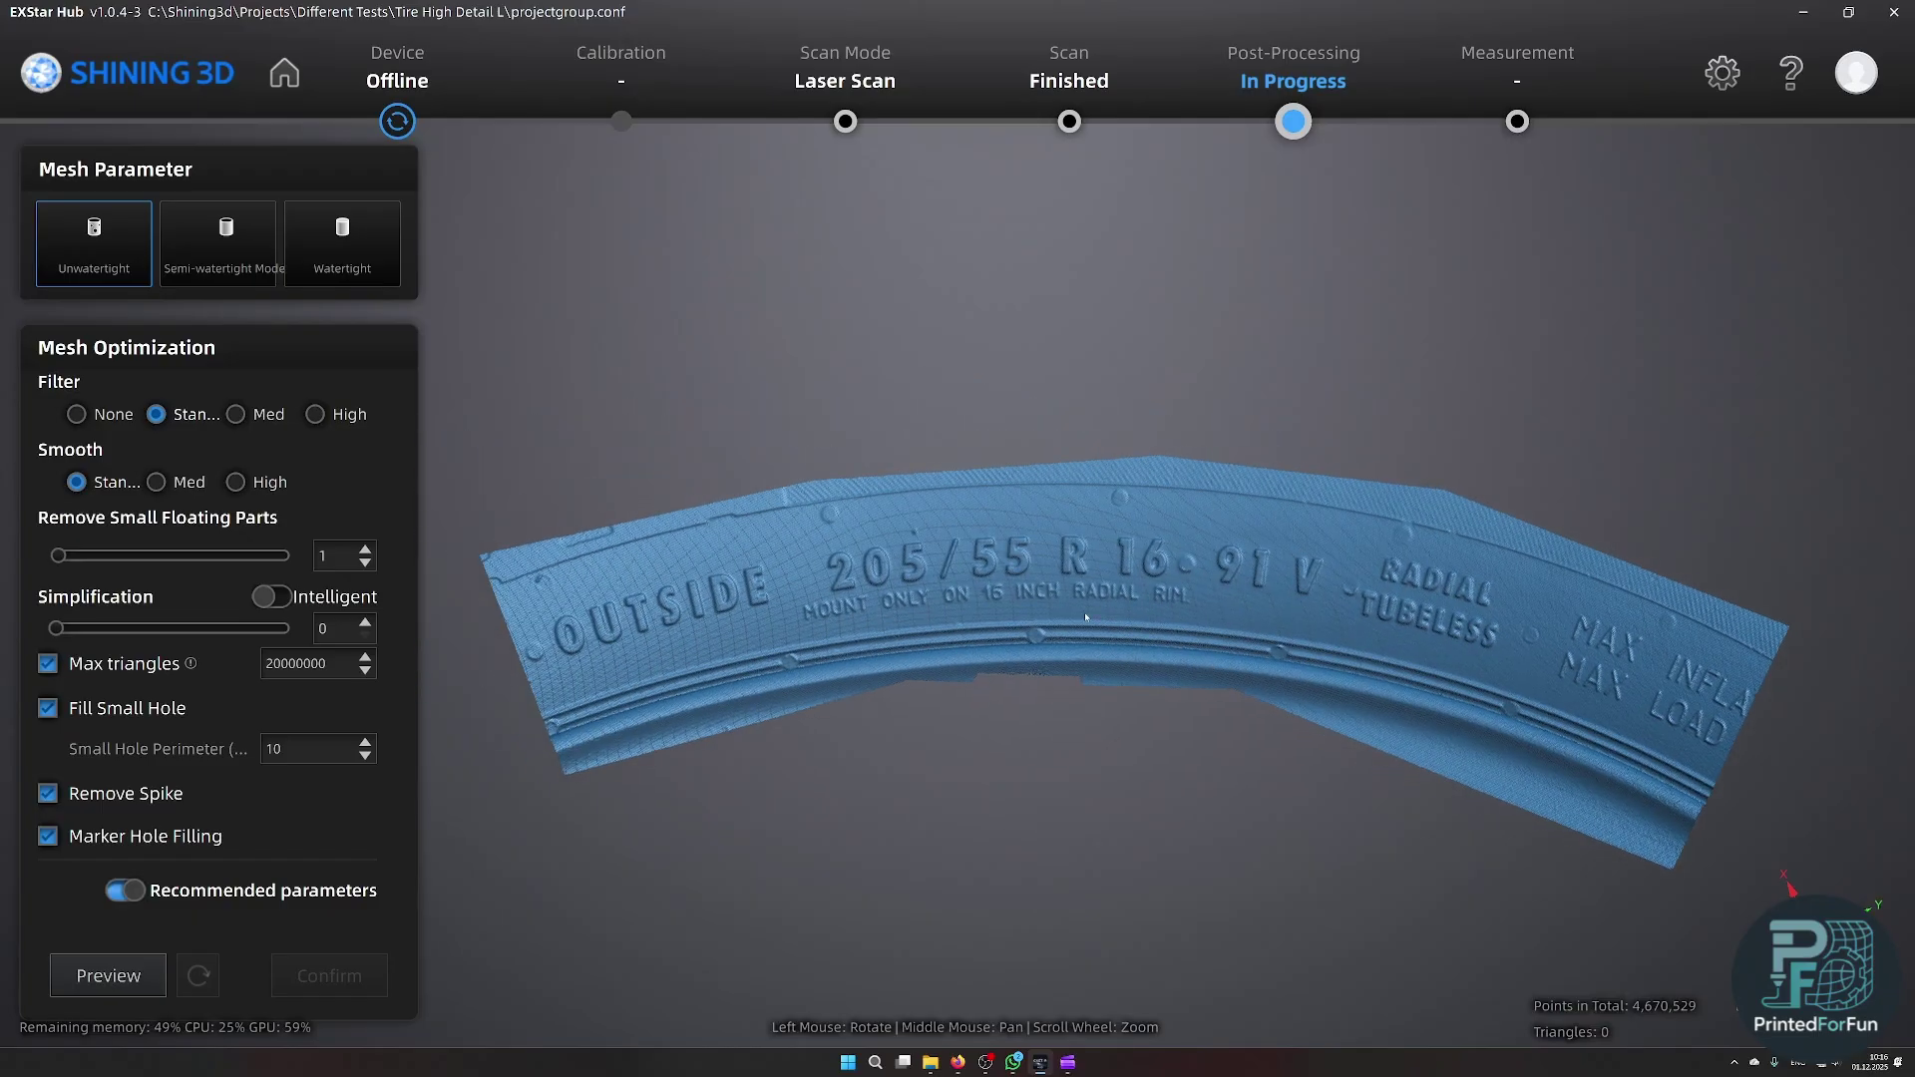
scroll(1069, 605, down, 3)
middle_drag(740, 511, 602, 444)
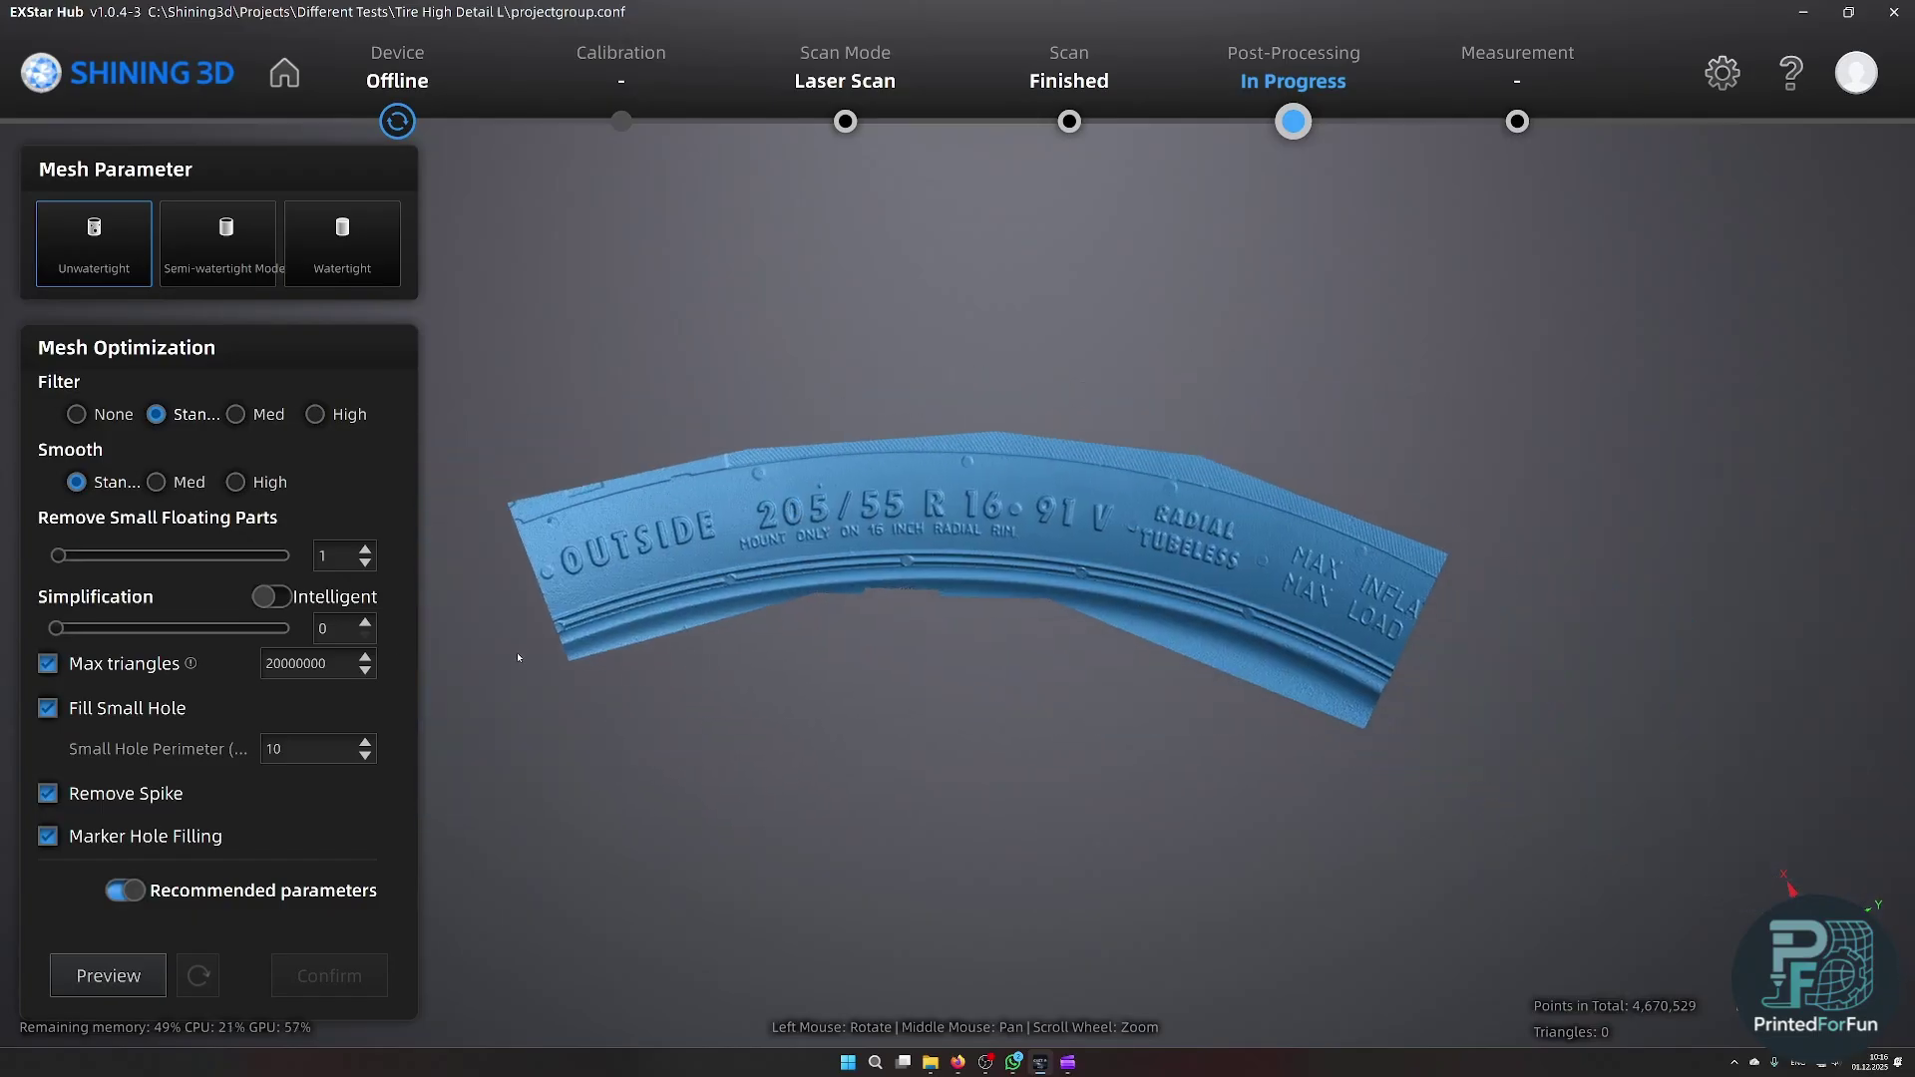
click(108, 975)
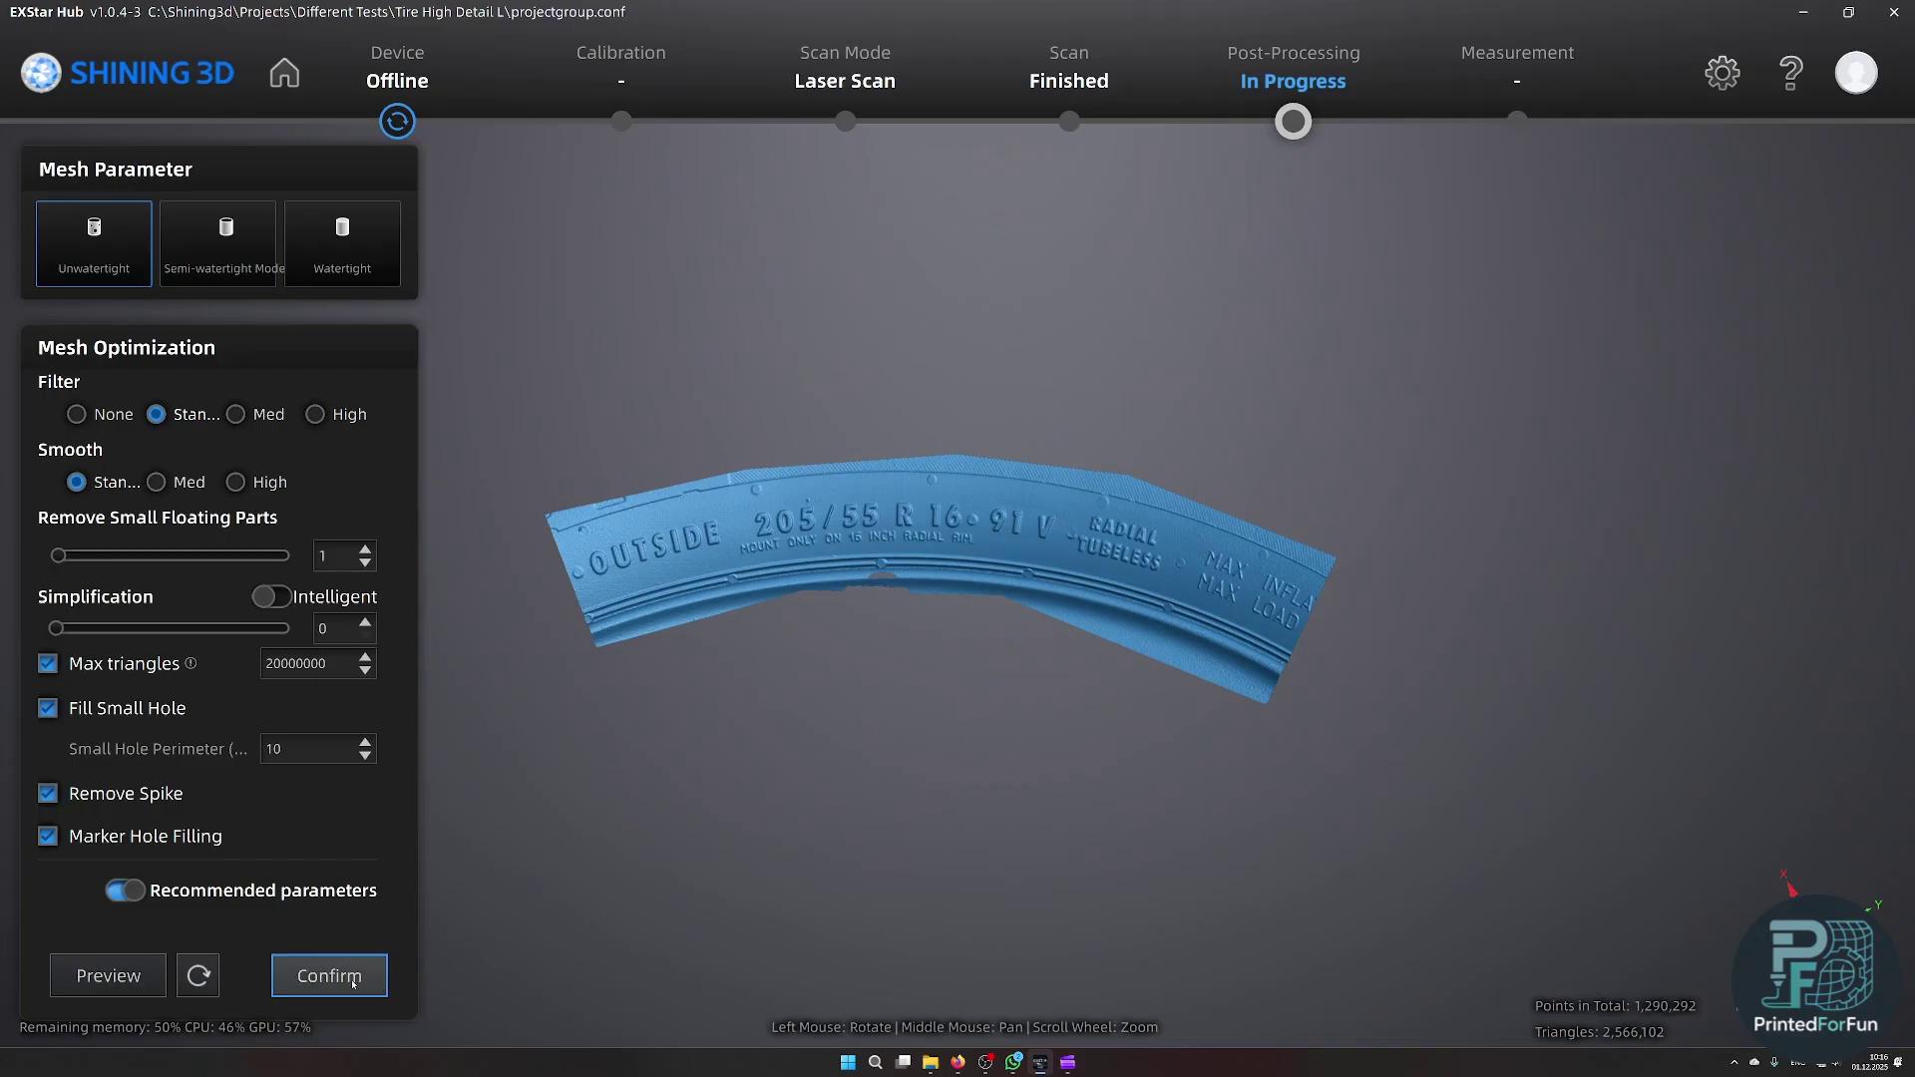
click(329, 976)
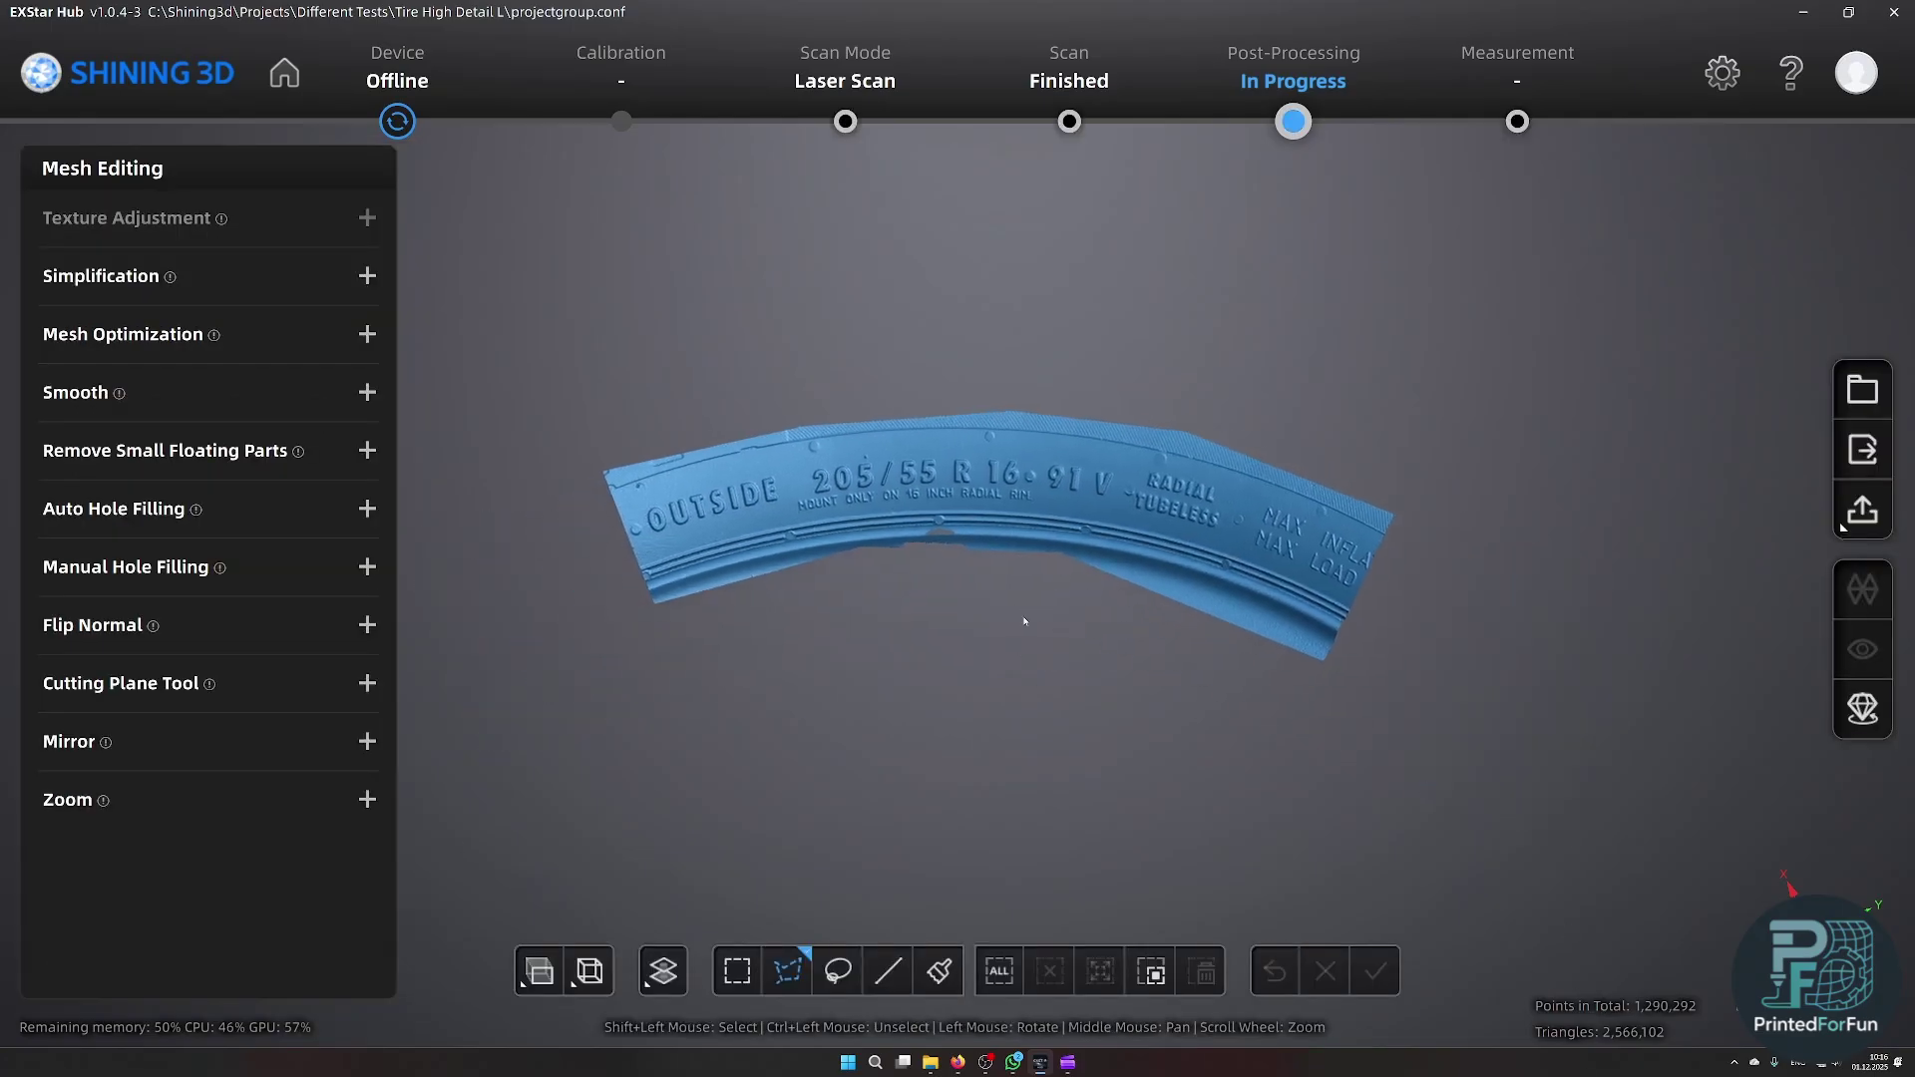
scroll(1024, 621, up, 5)
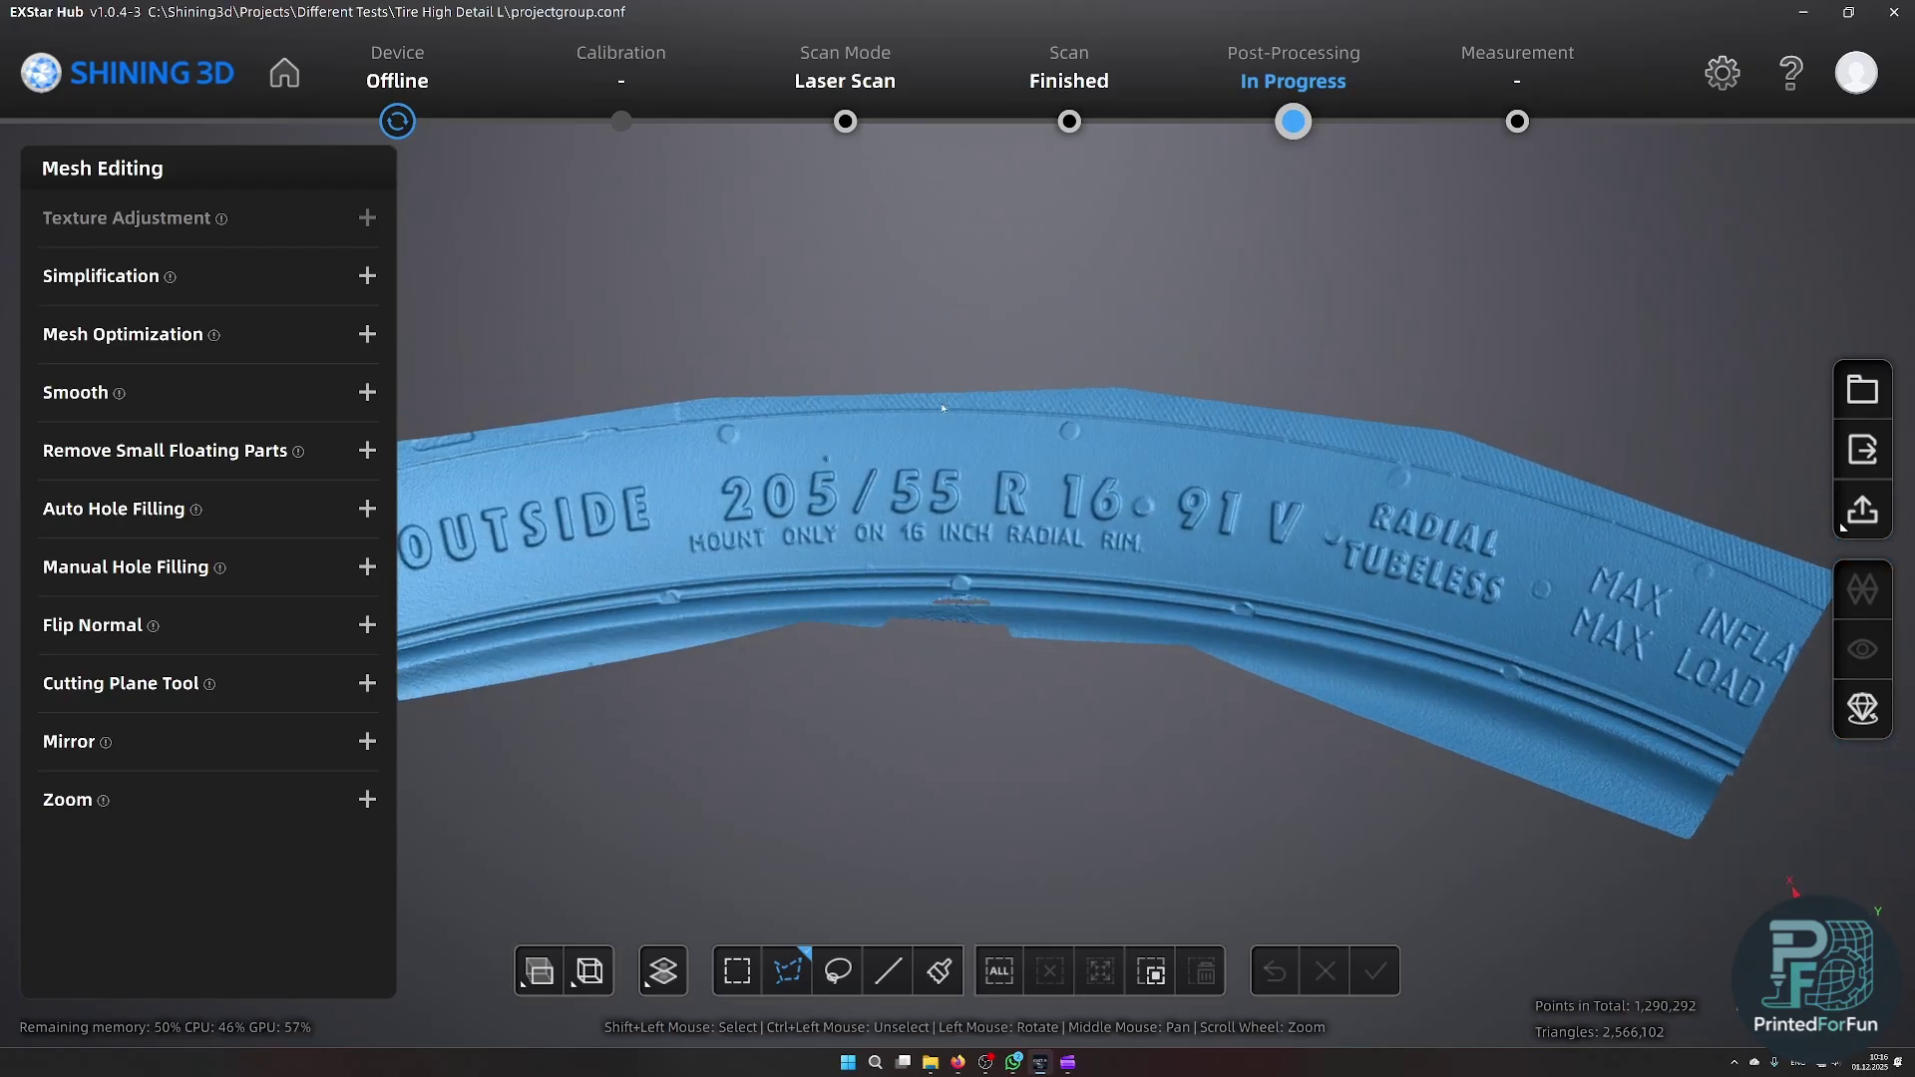
scroll(991, 541, down, 5)
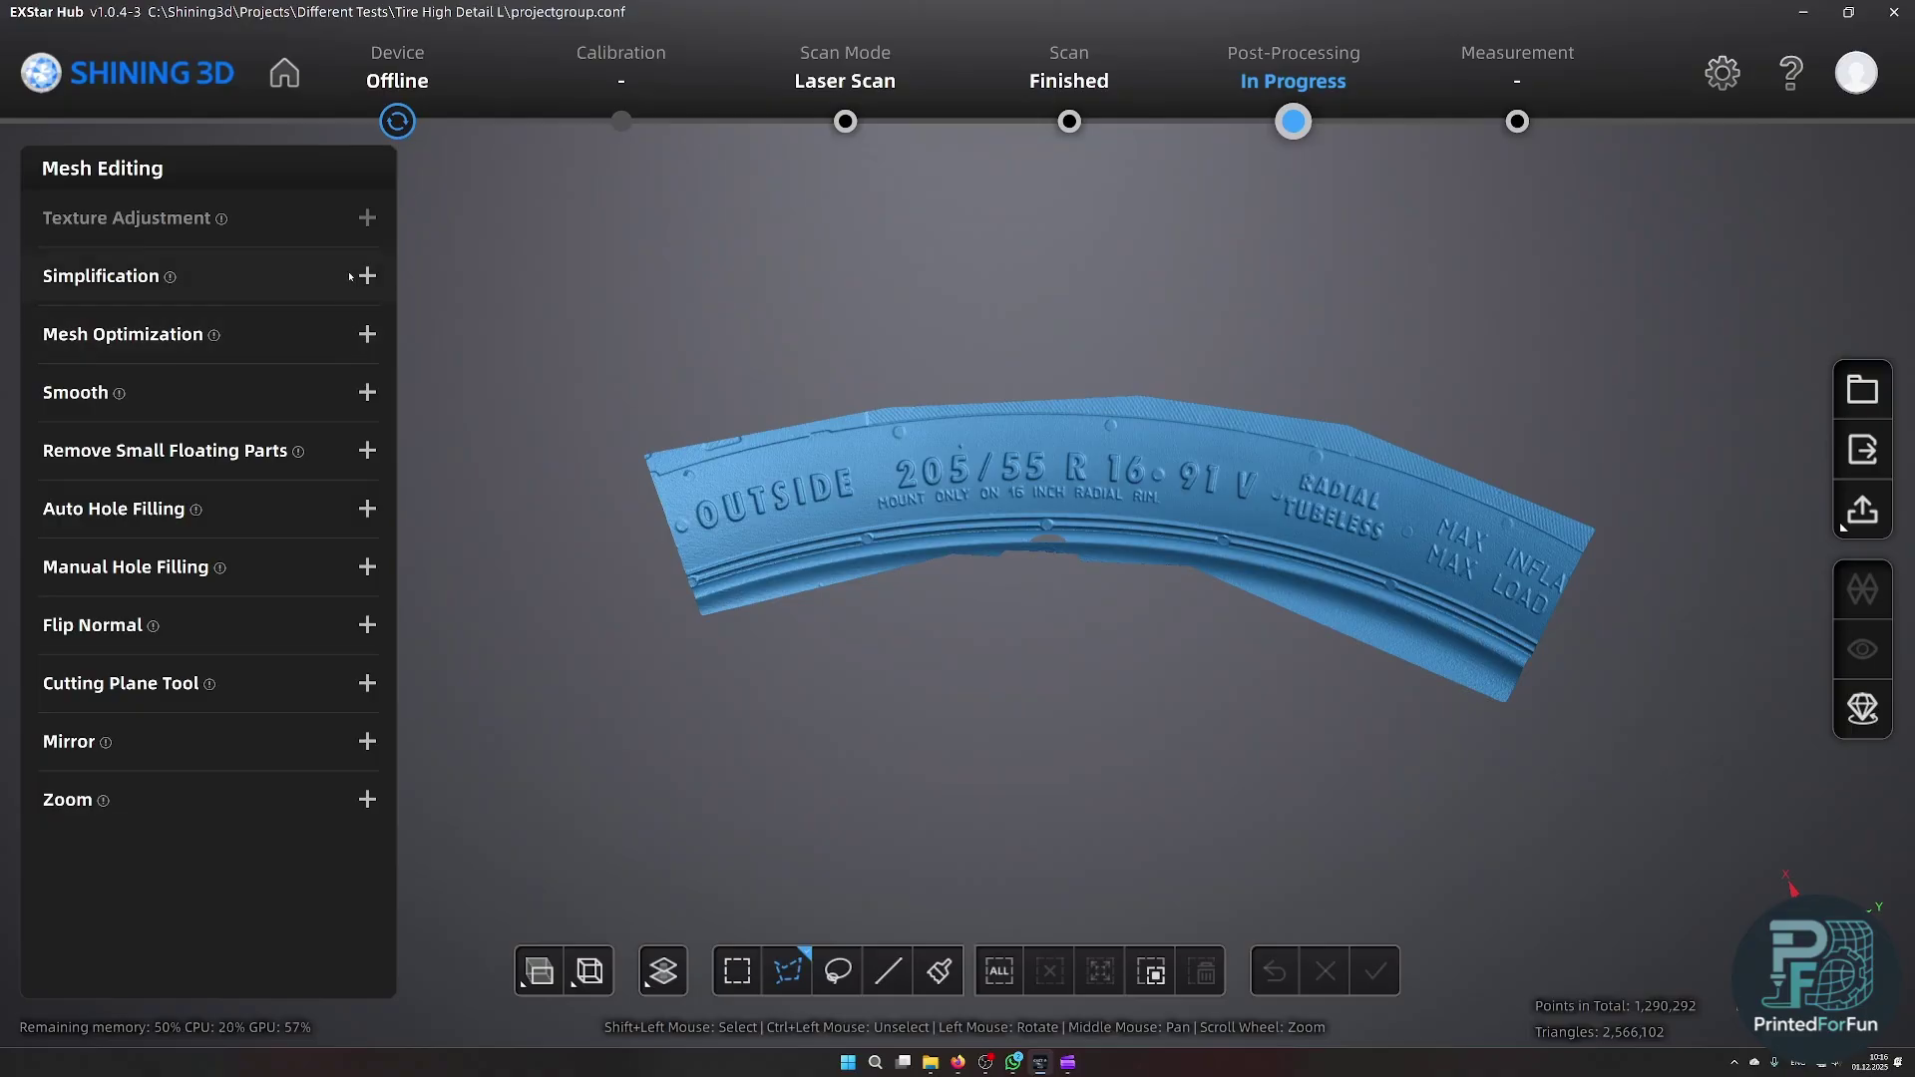
click(347, 337)
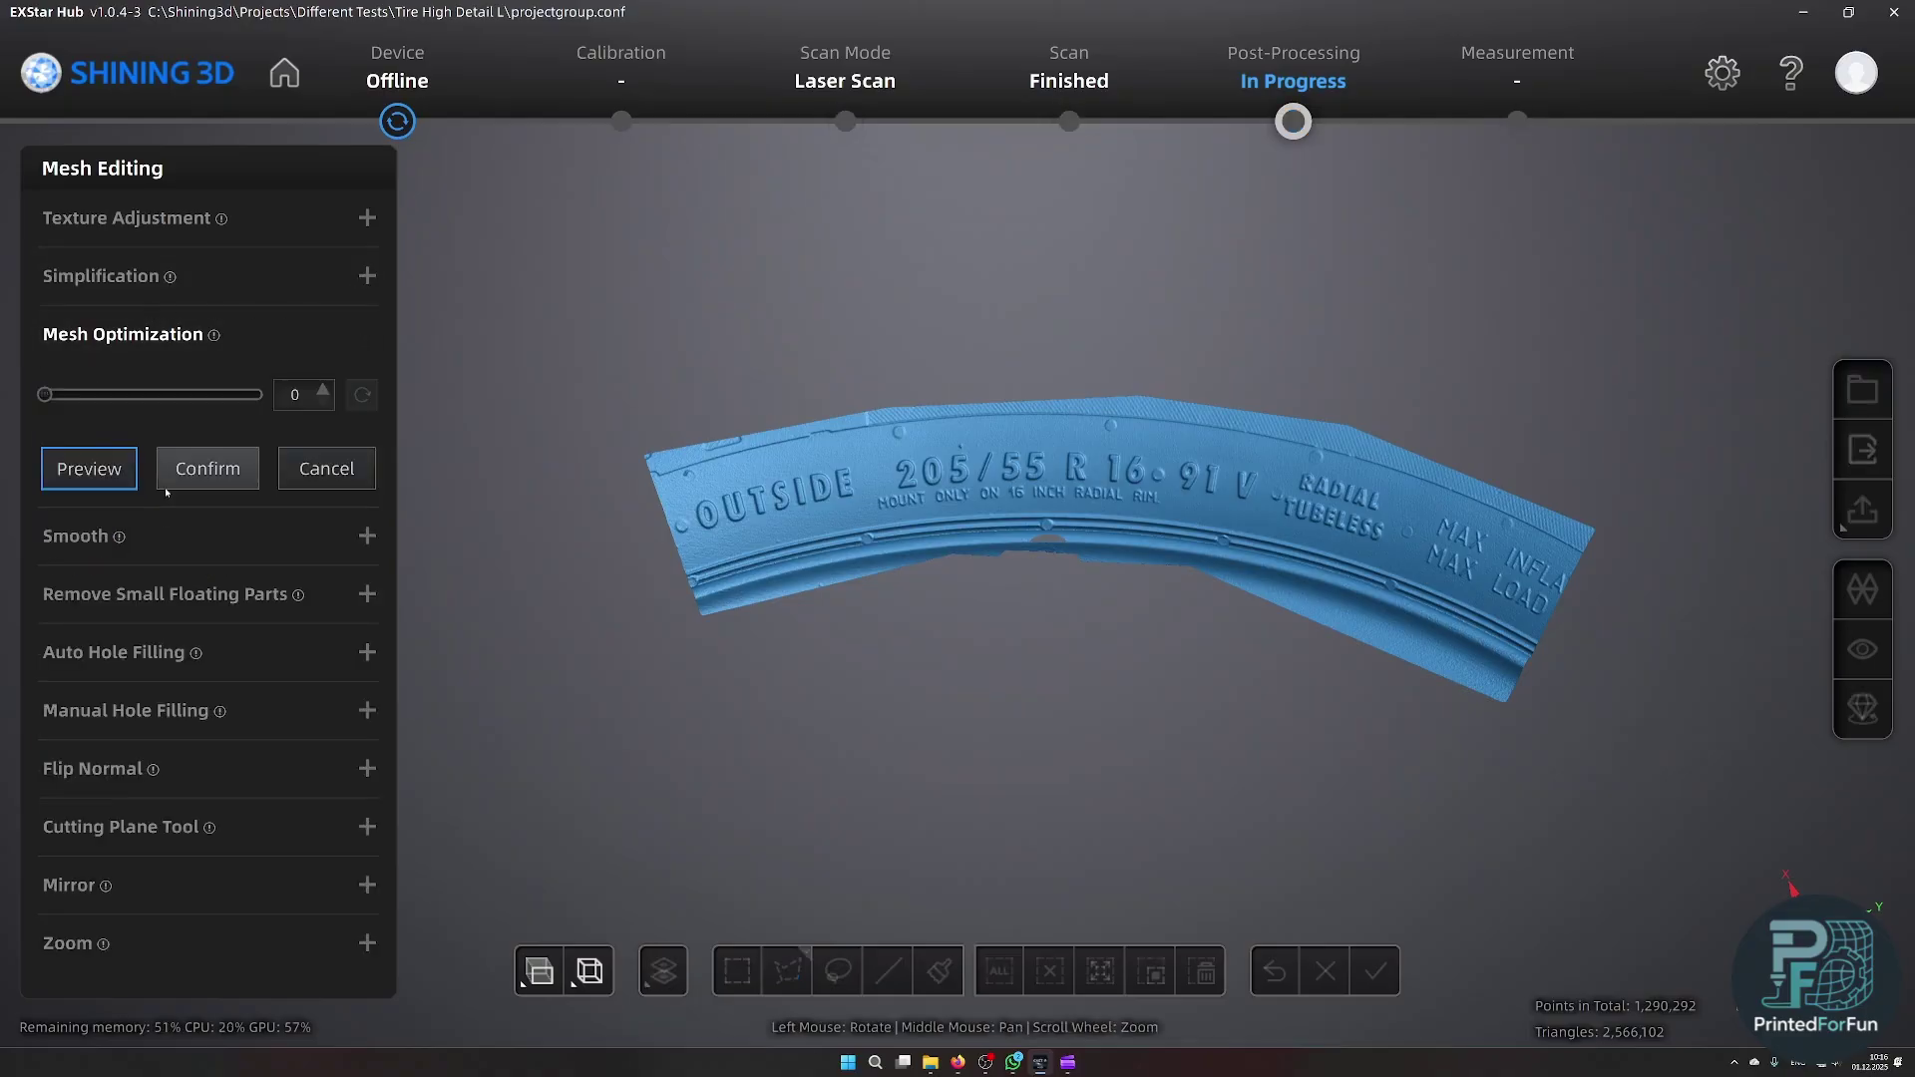
click(326, 468)
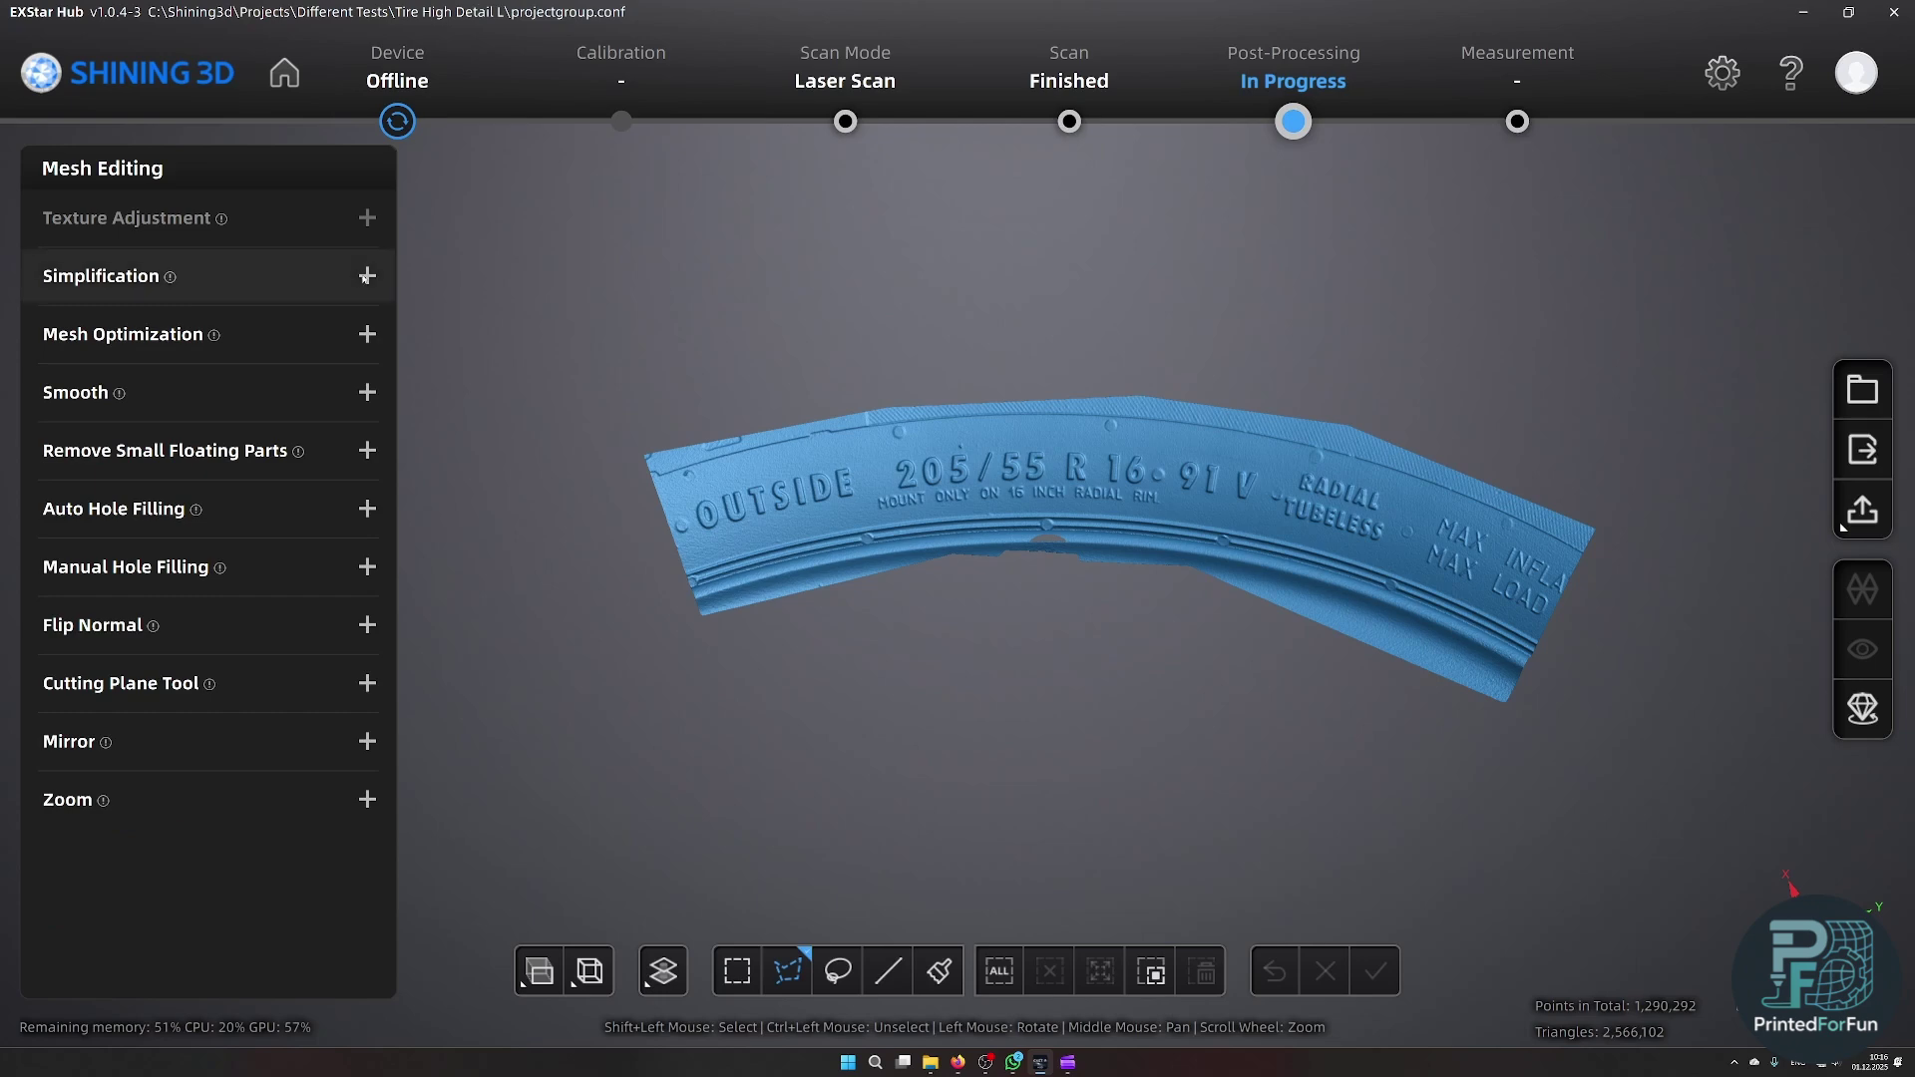
- Check the lettering mesh's STL and OBJ file sizes and polygon count in the Simplification settings, and leave without simplifying
click(356, 279)
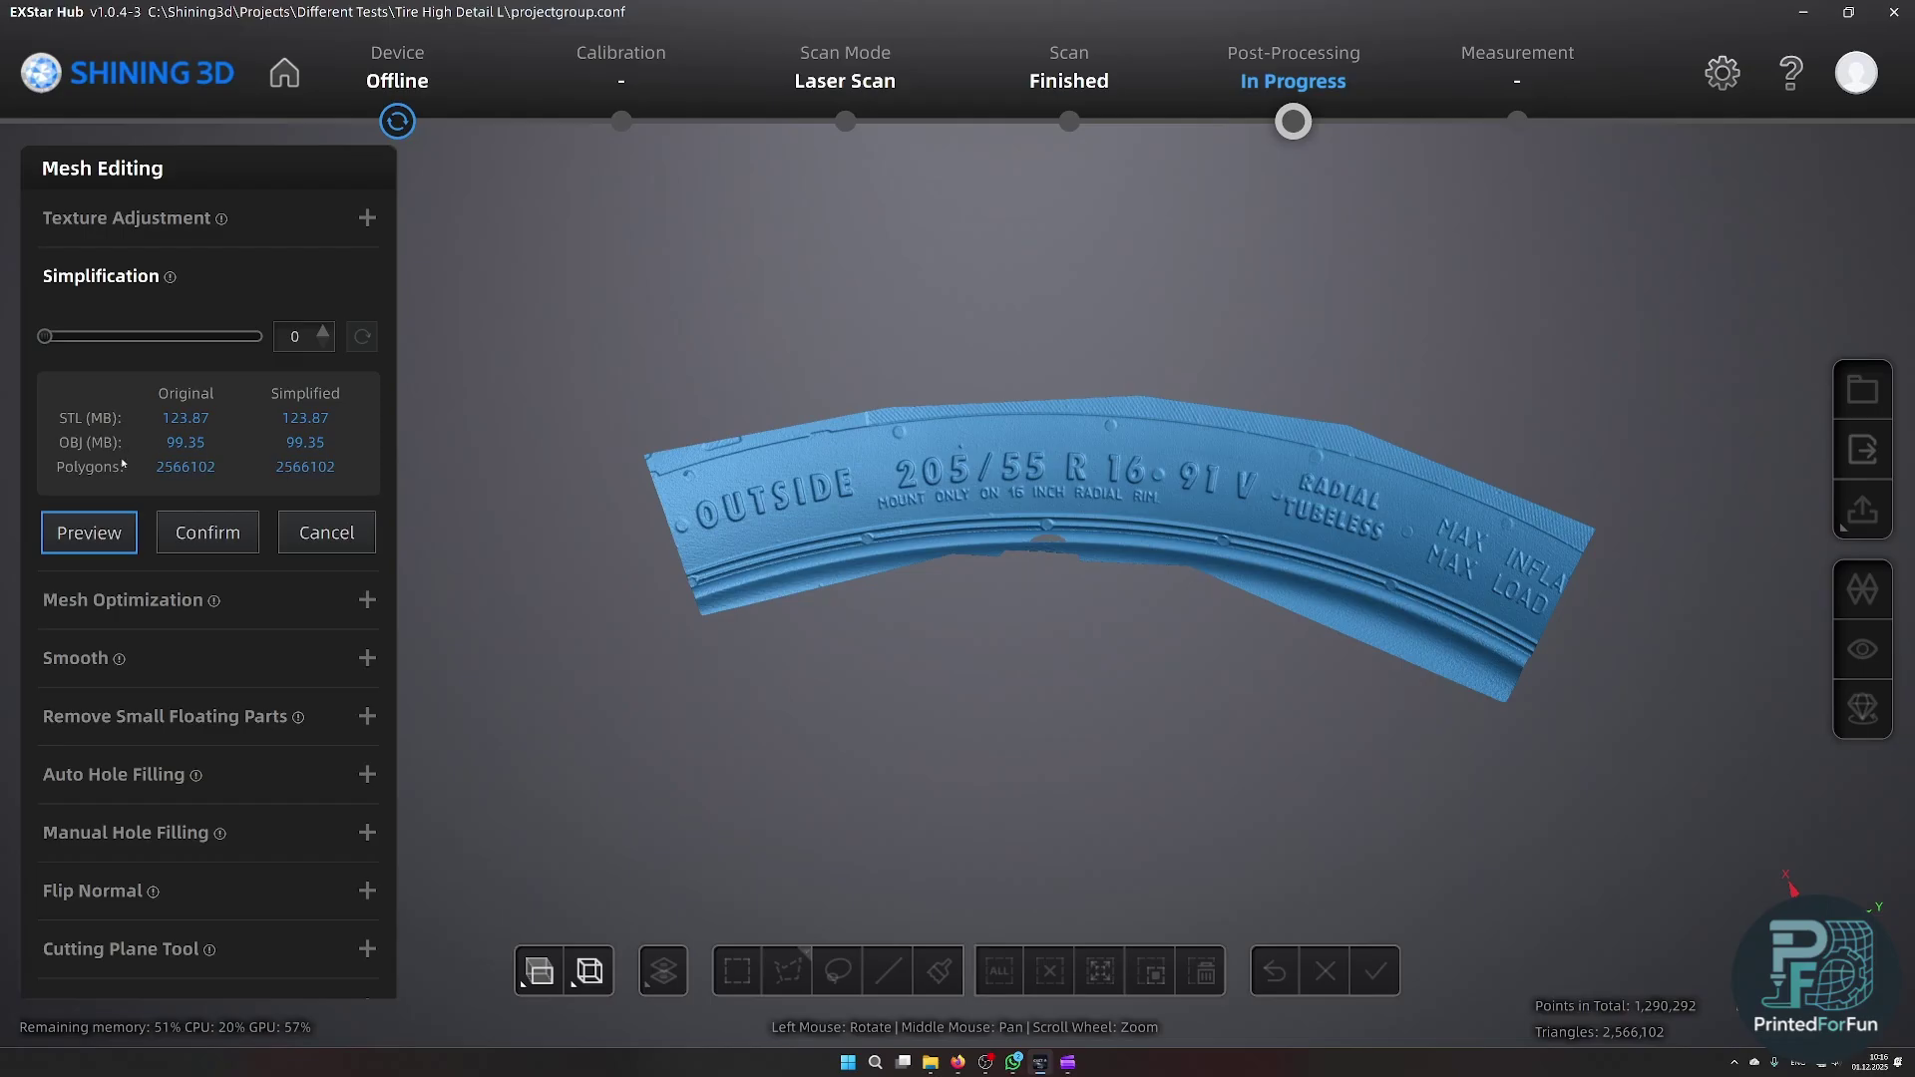
scroll(119, 456, up, 1)
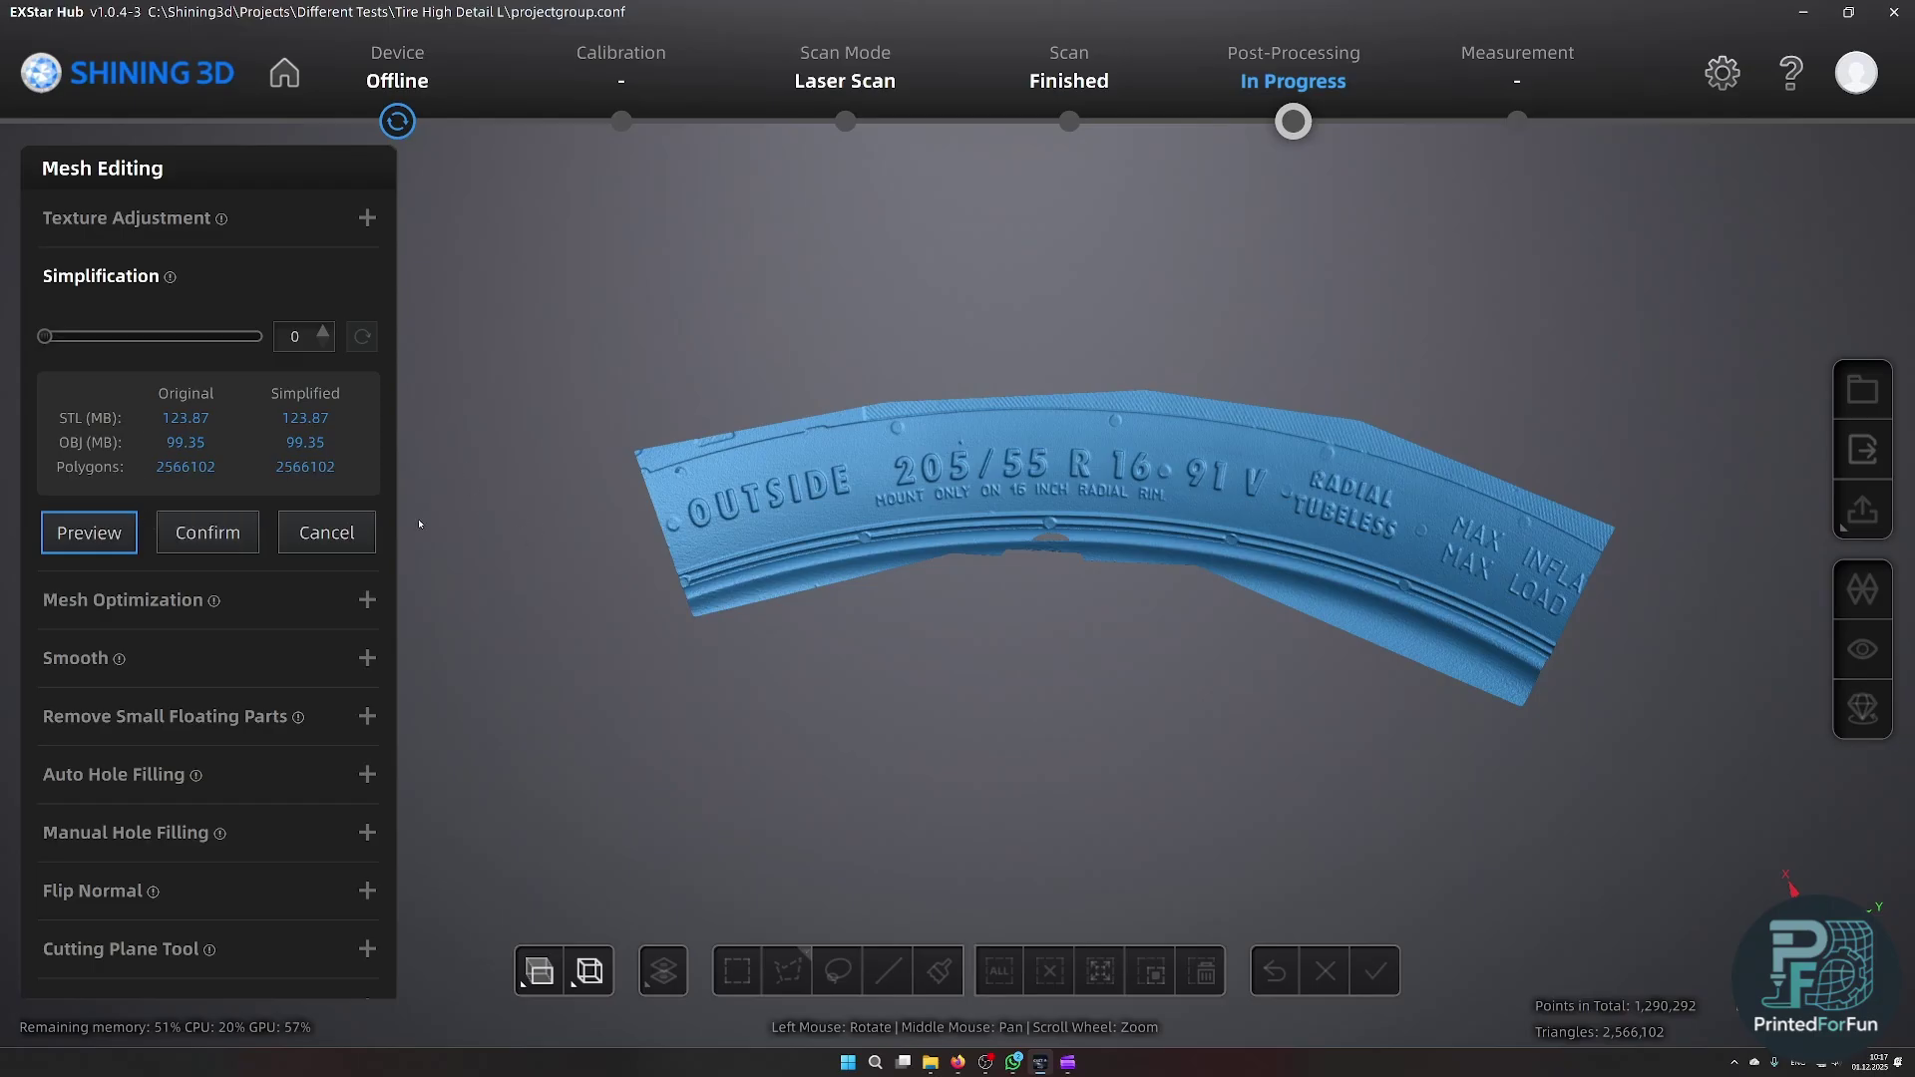
scroll(1028, 599, up, 3)
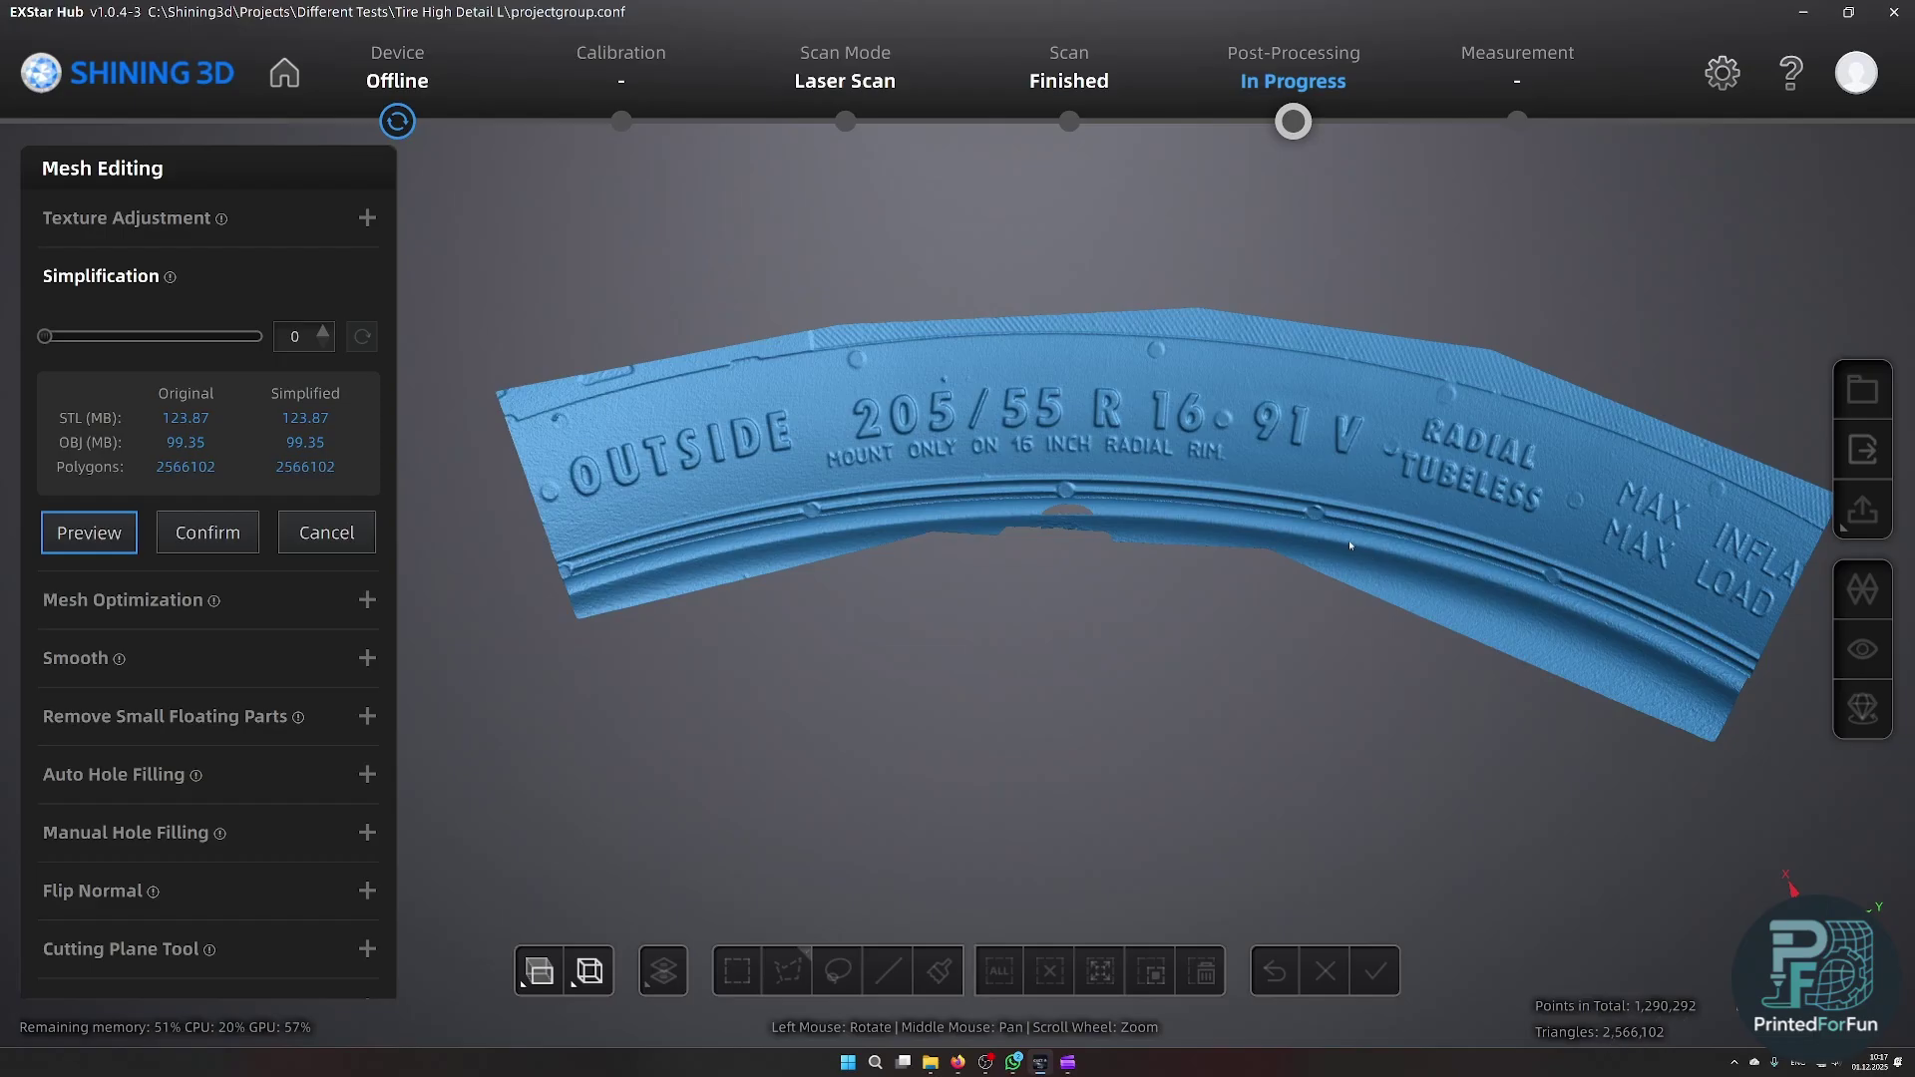
middle_drag(1187, 441, 1142, 477)
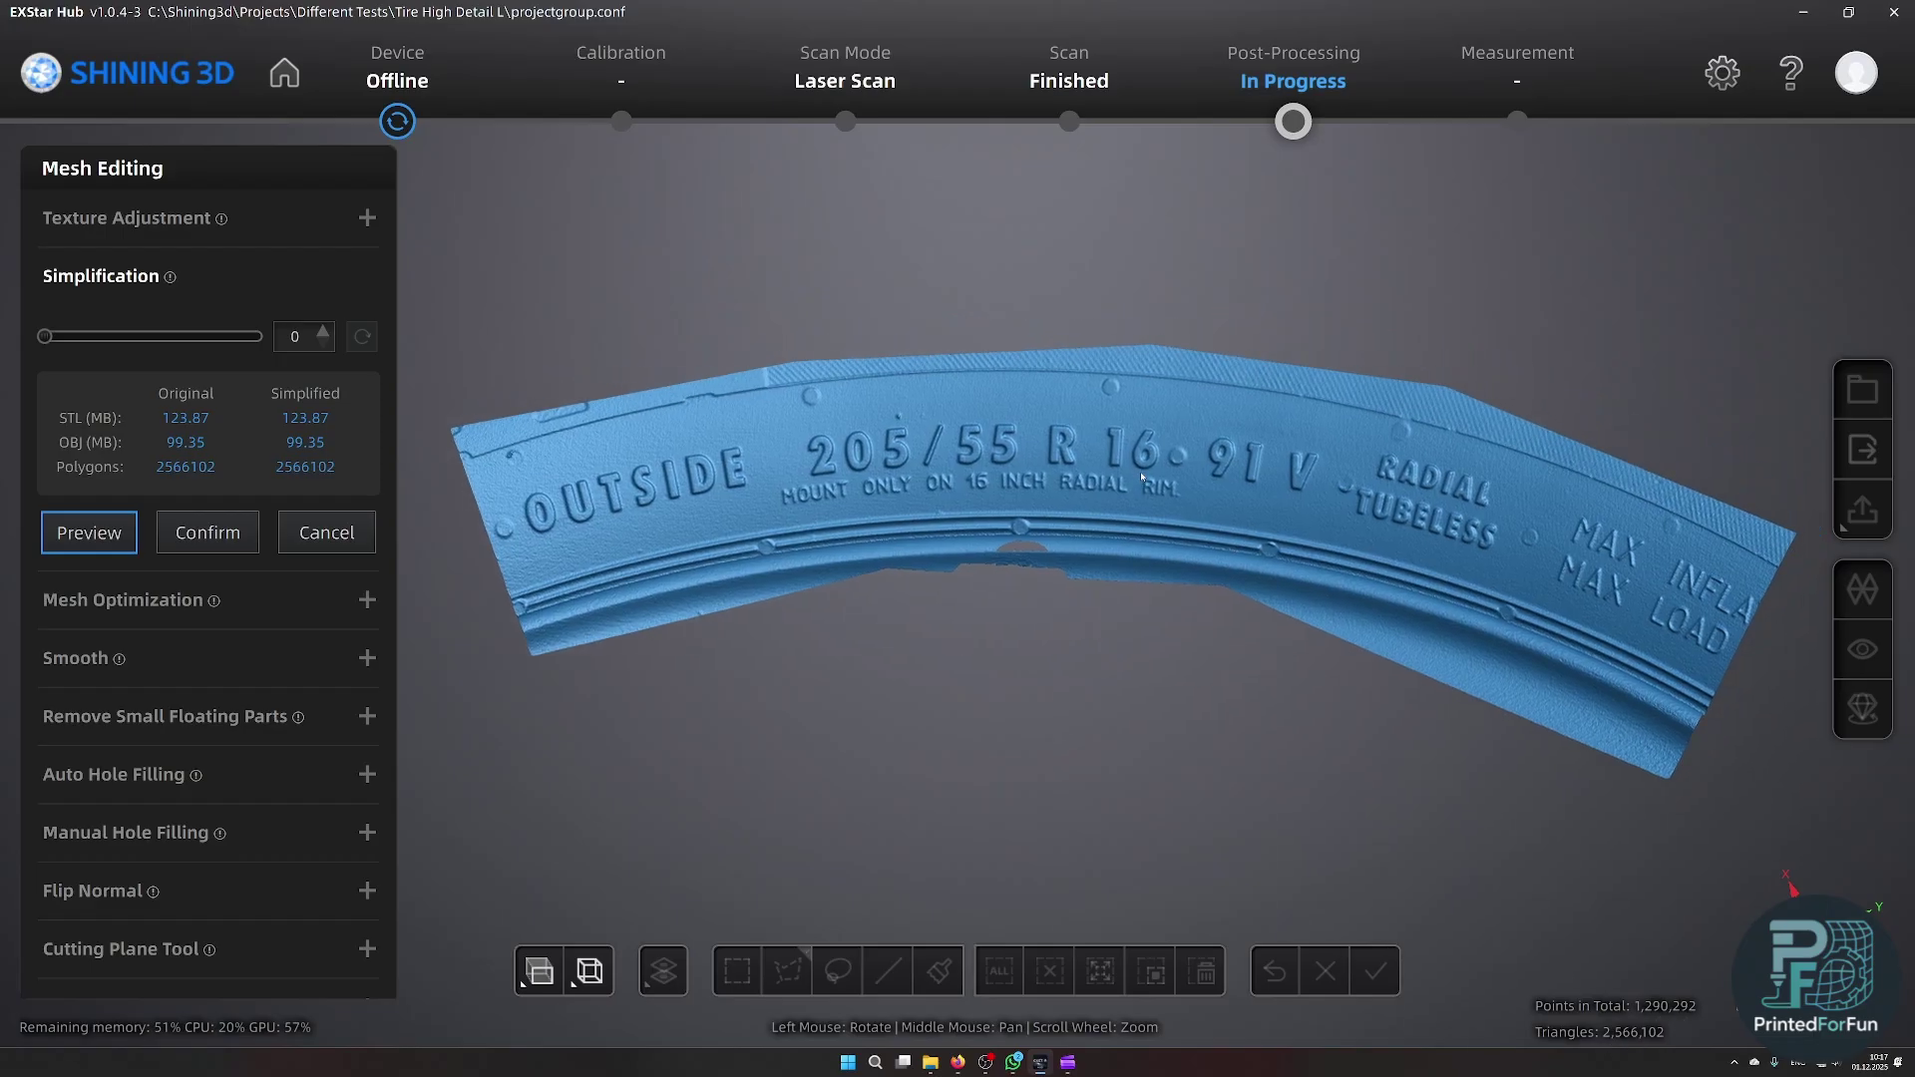
click(326, 531)
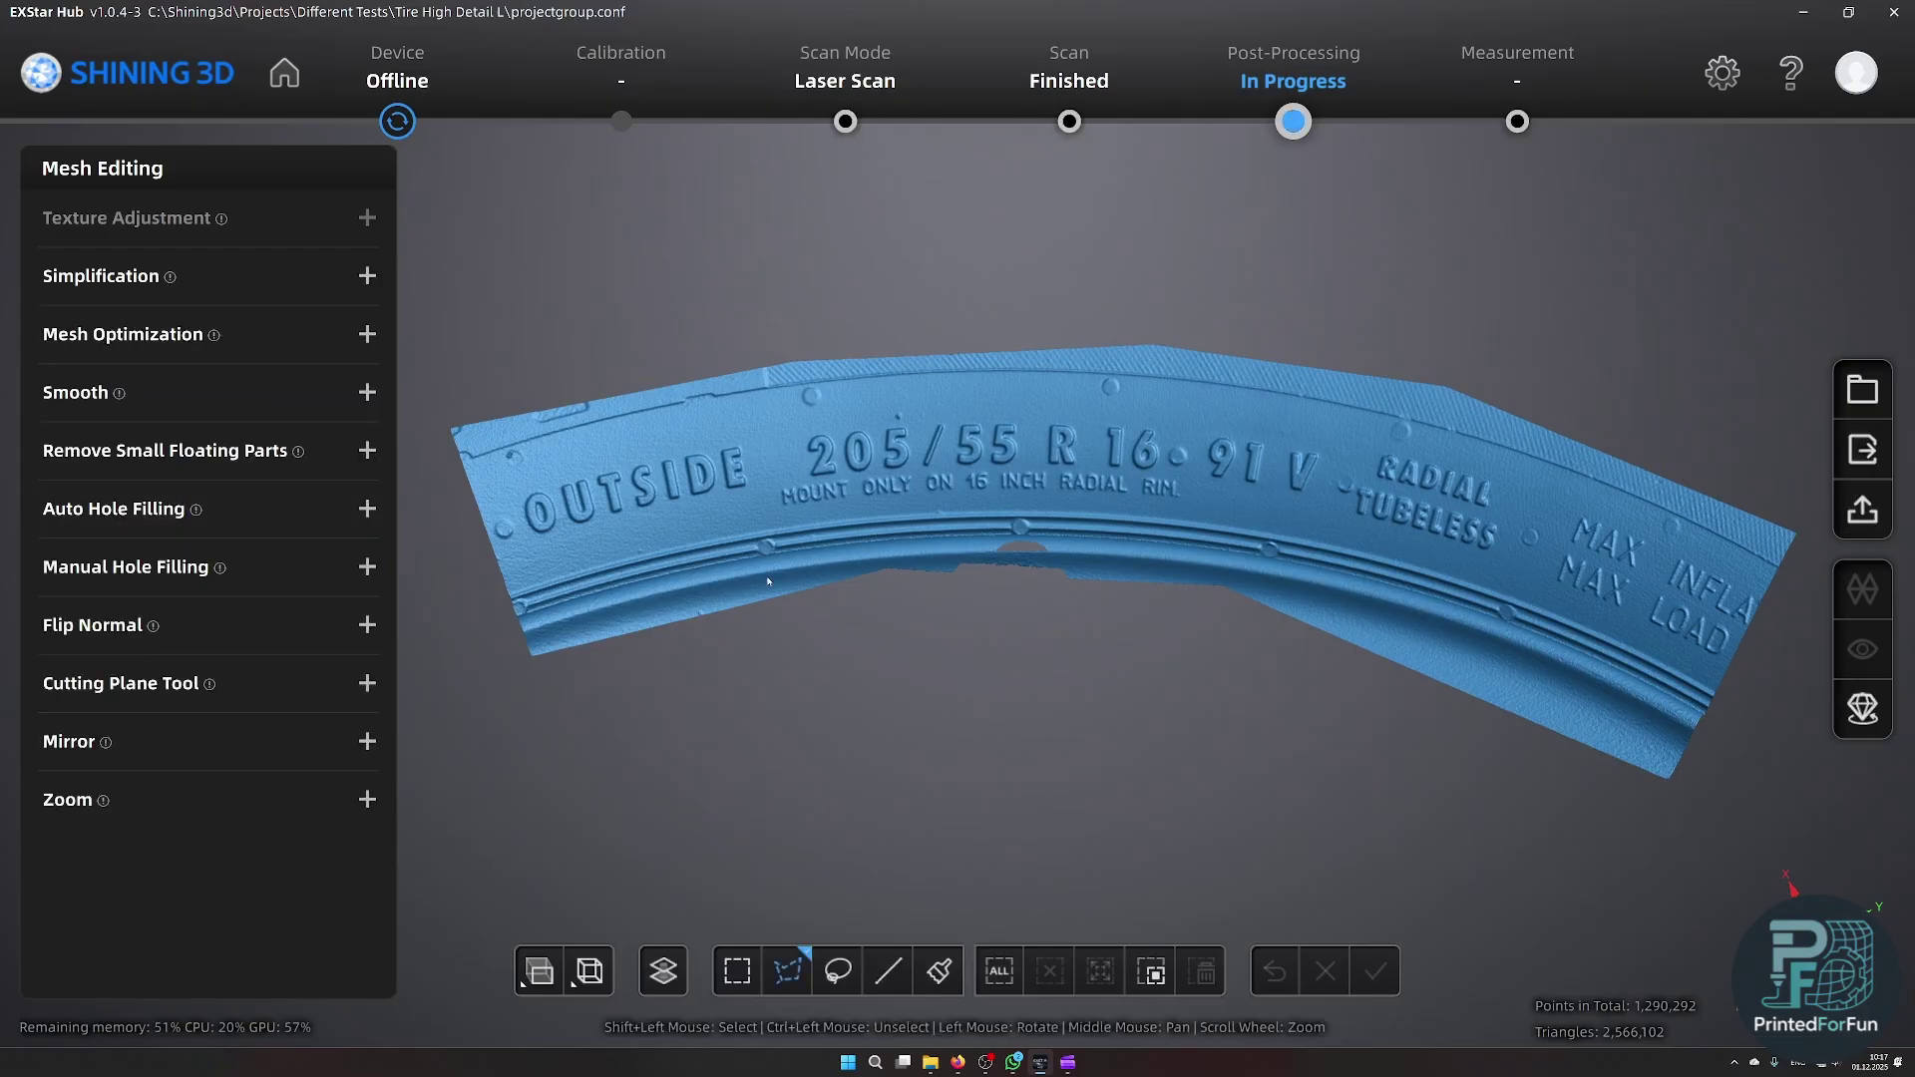
drag(1042, 533, 965, 521)
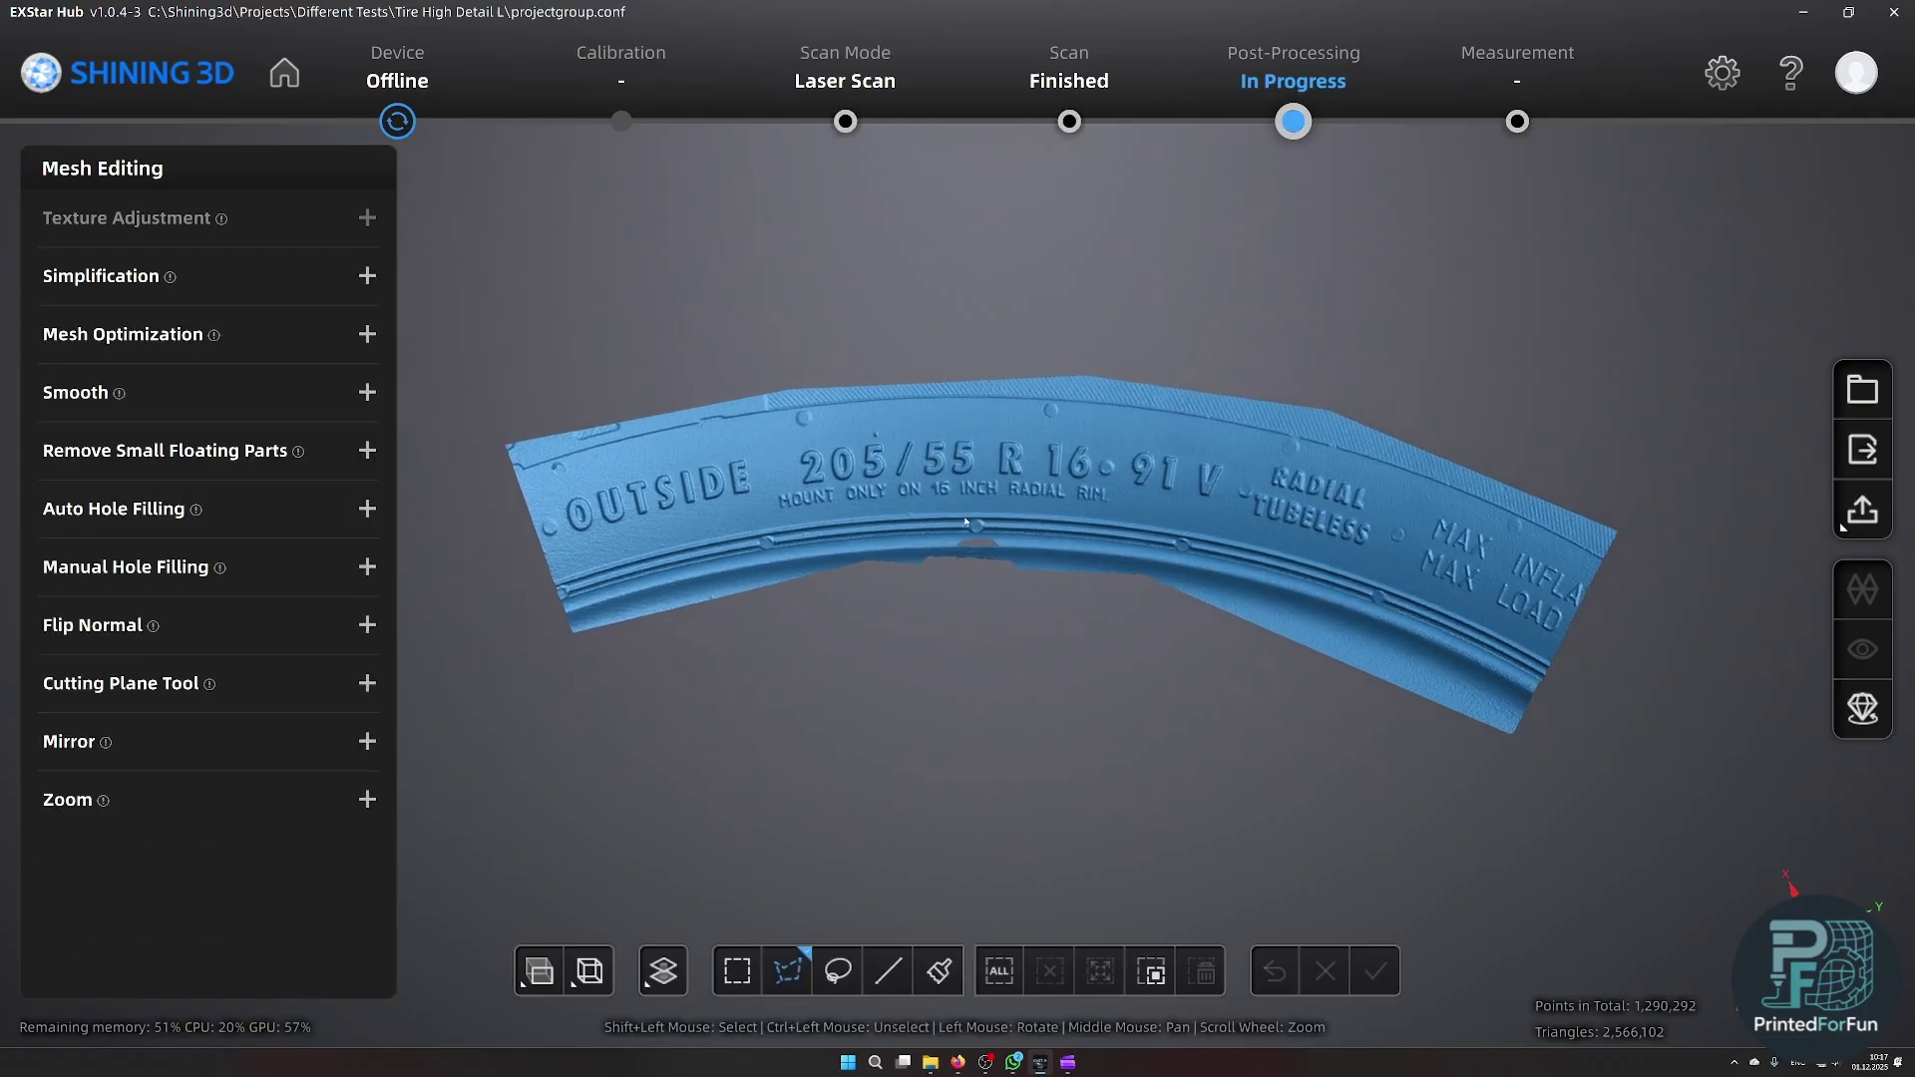